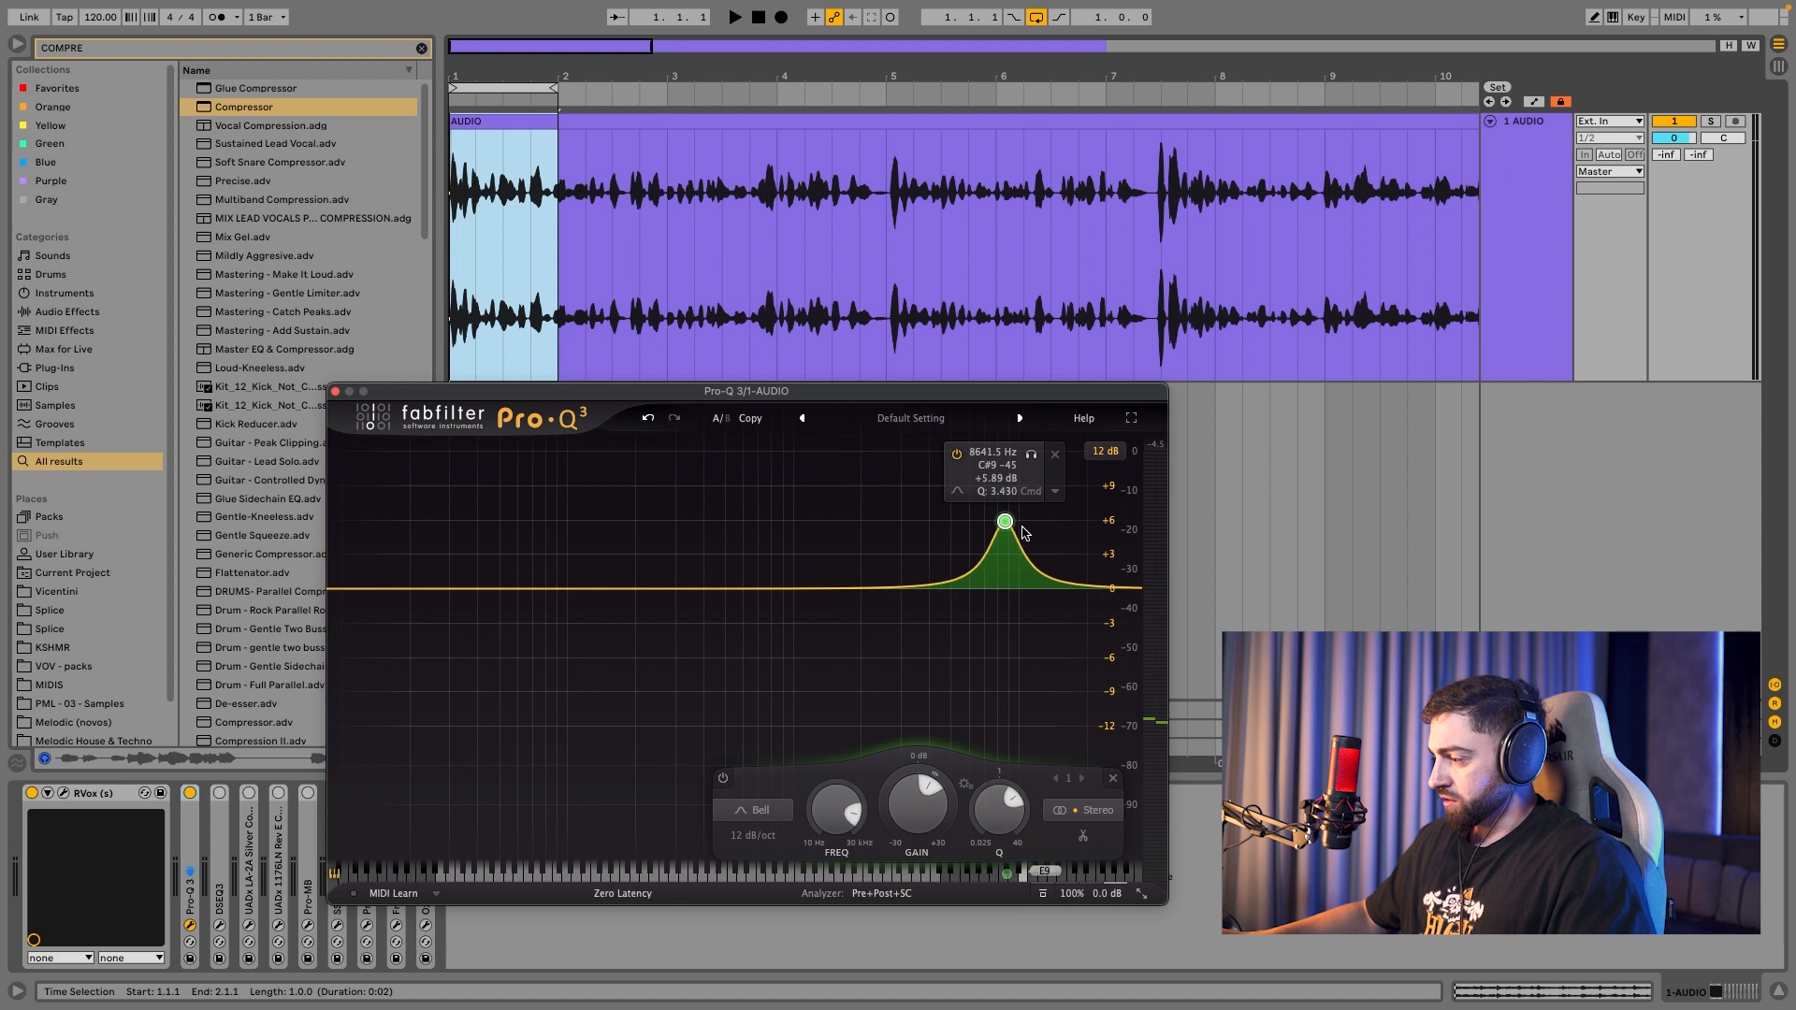
Step: Sweep the EQ's bell band to 3794.8 Hz and make it dynamic with 0 dB gain, Q 4.094 and a -6.41 dB dynamic range
key(space)
drag(1026, 460, 997, 467)
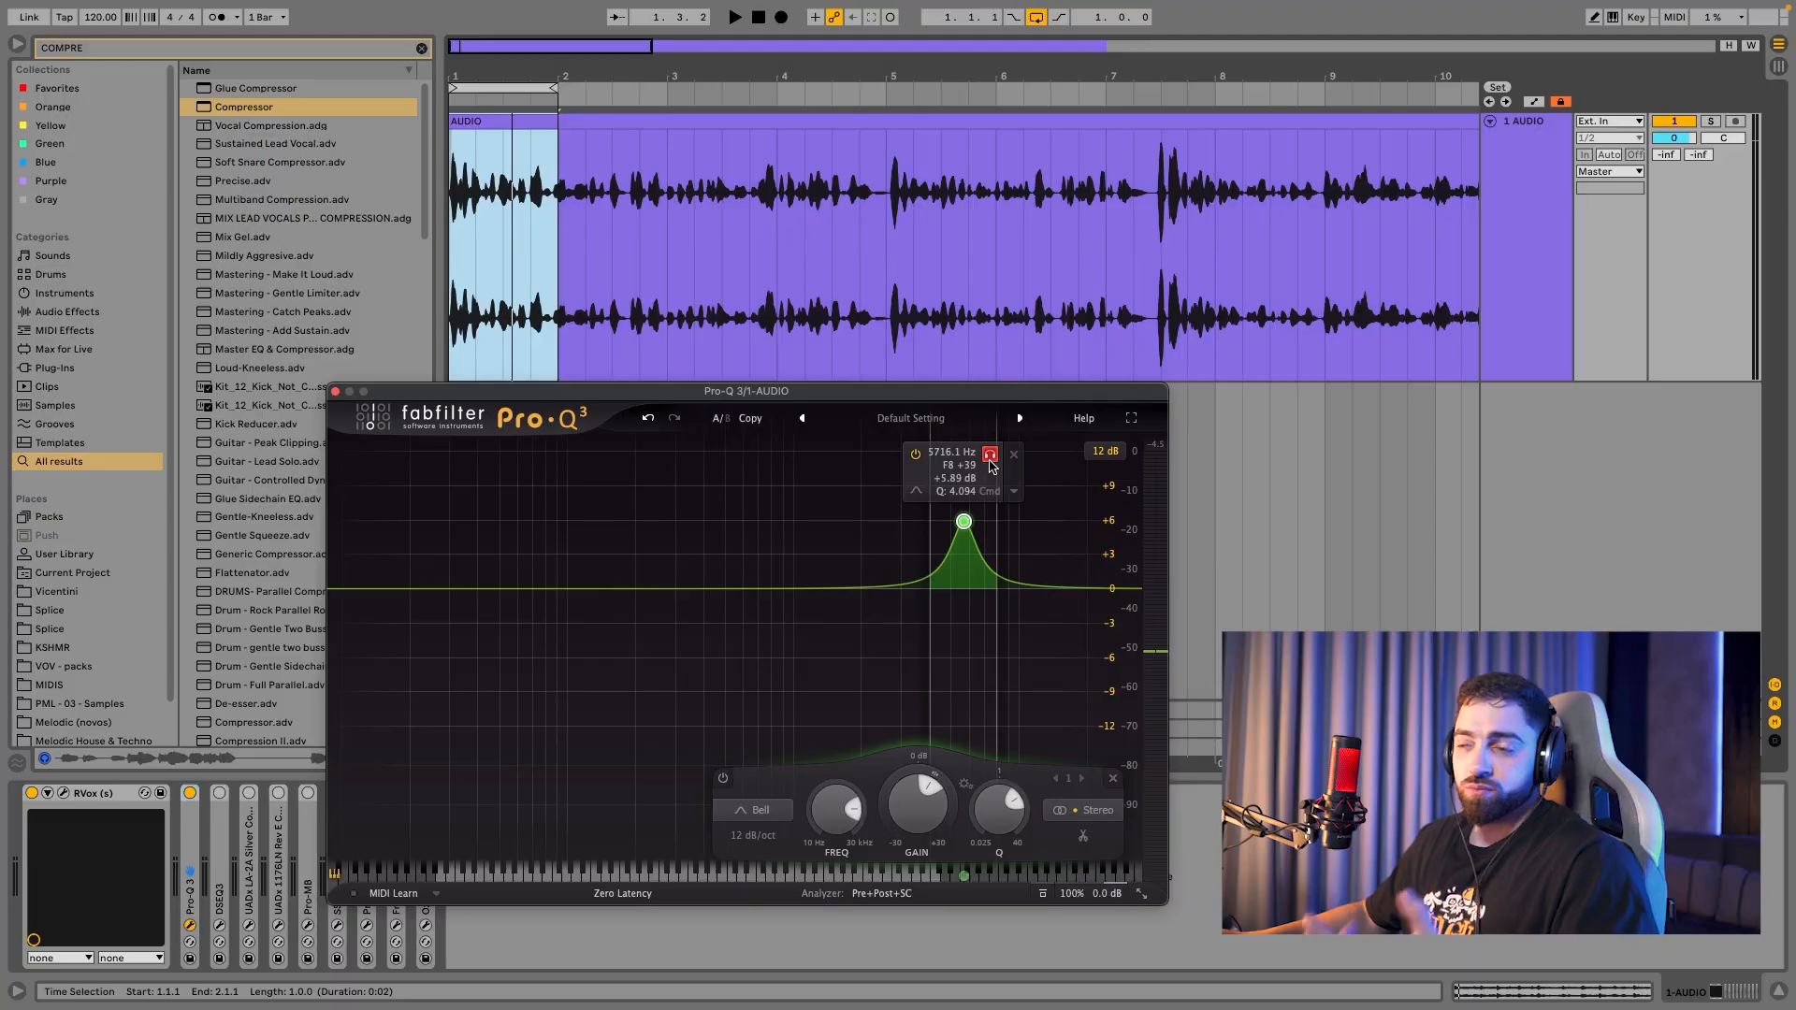
drag(988, 468, 952, 469)
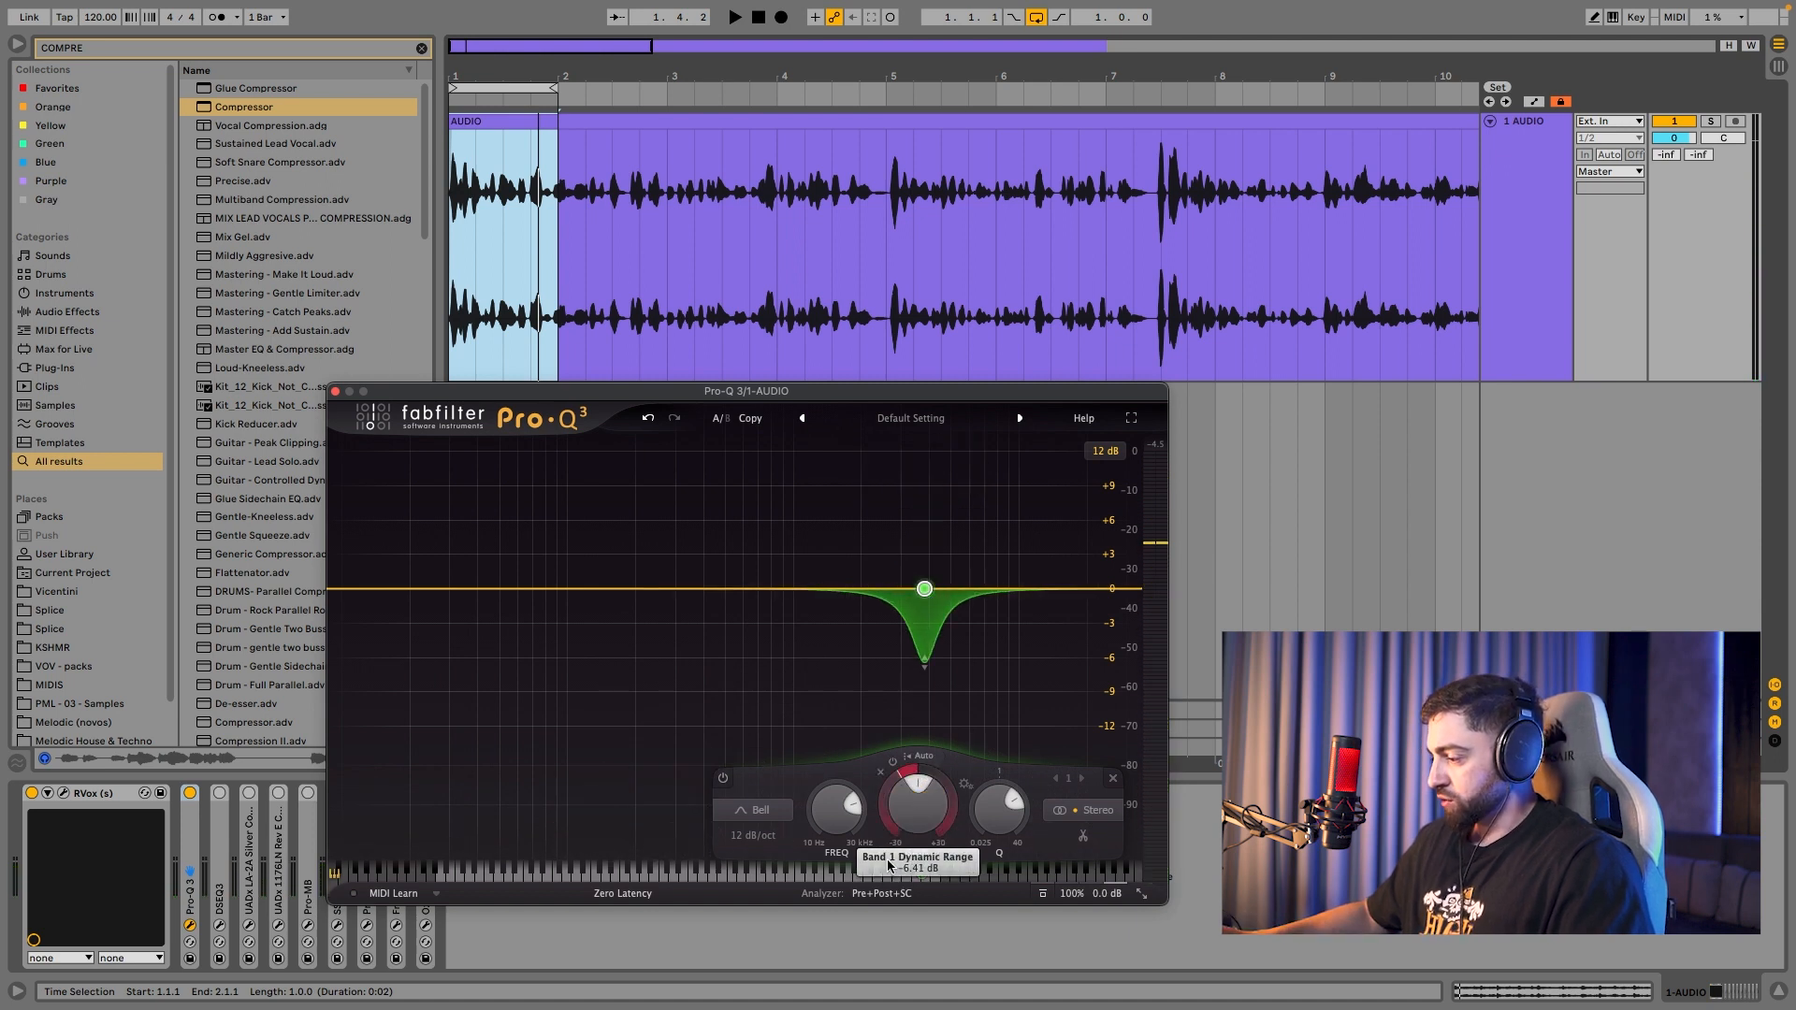
key(space)
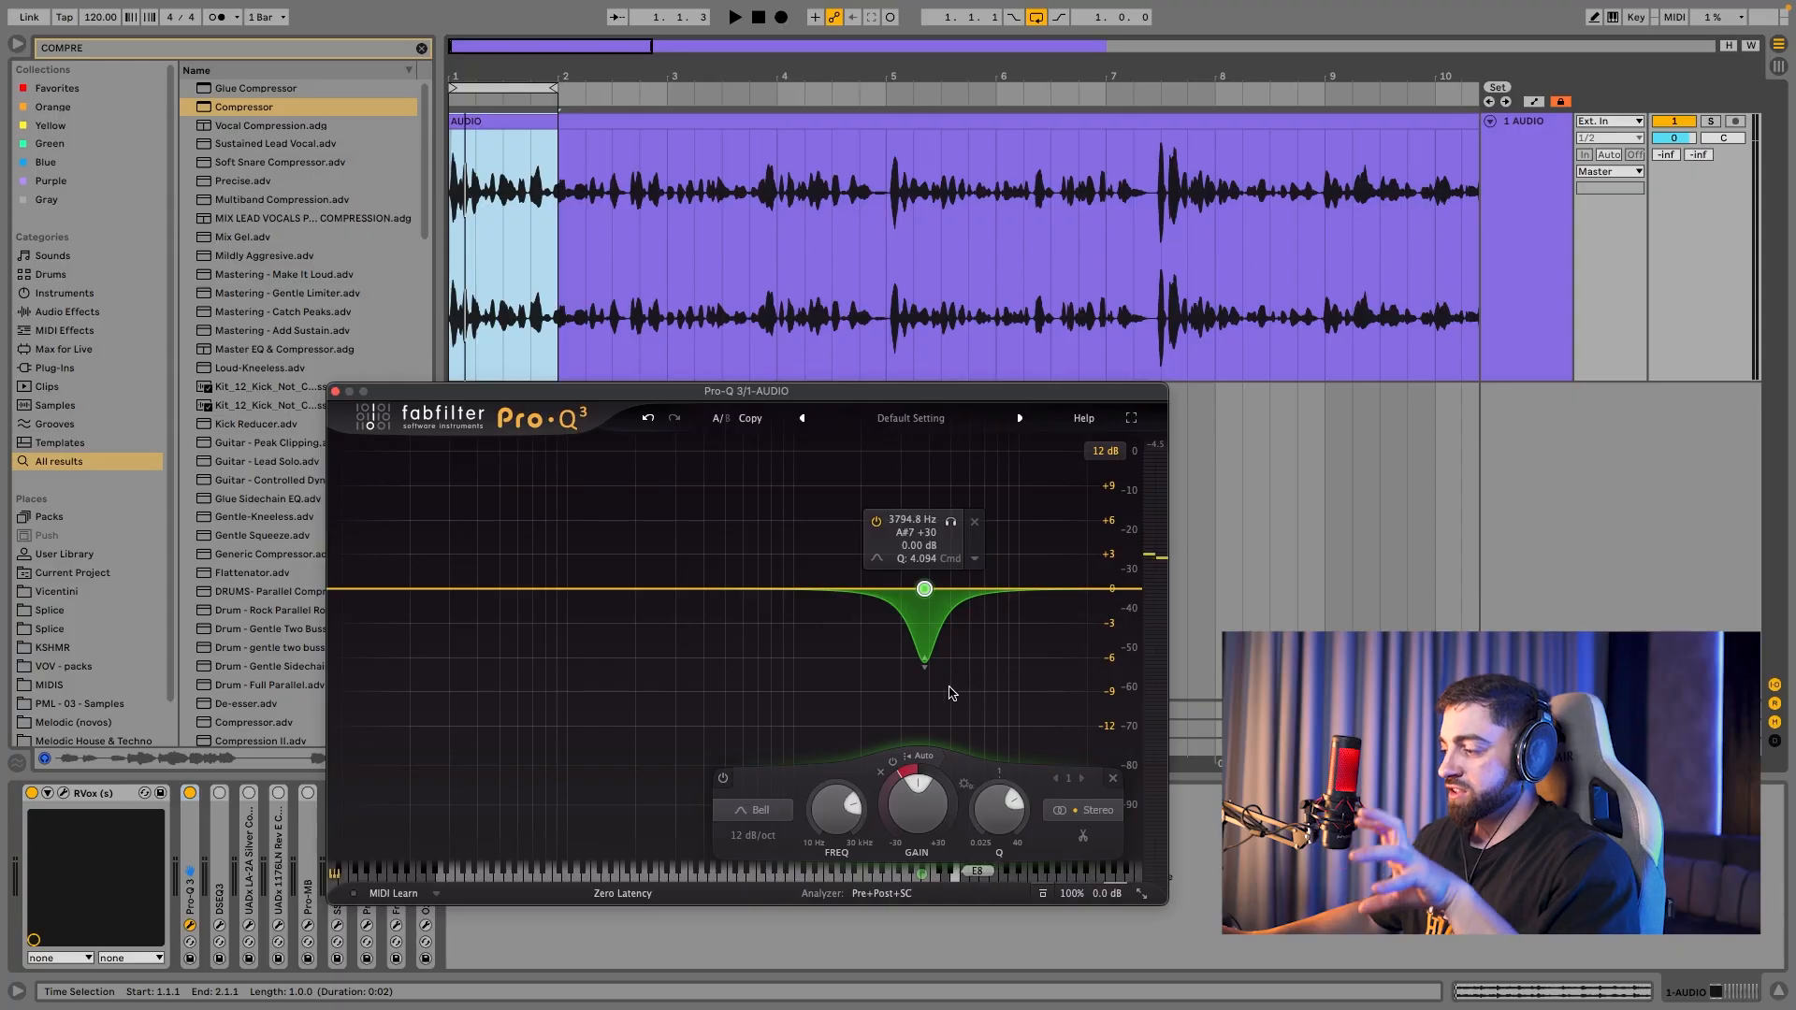
key(space)
Step: Add a second bell band below the 3794.8 Hz band with a negative dynamic range and a Q of about 4.6
drag(870, 588, 891, 514)
click(919, 449)
drag(919, 451, 816, 592)
key(space)
key(space)
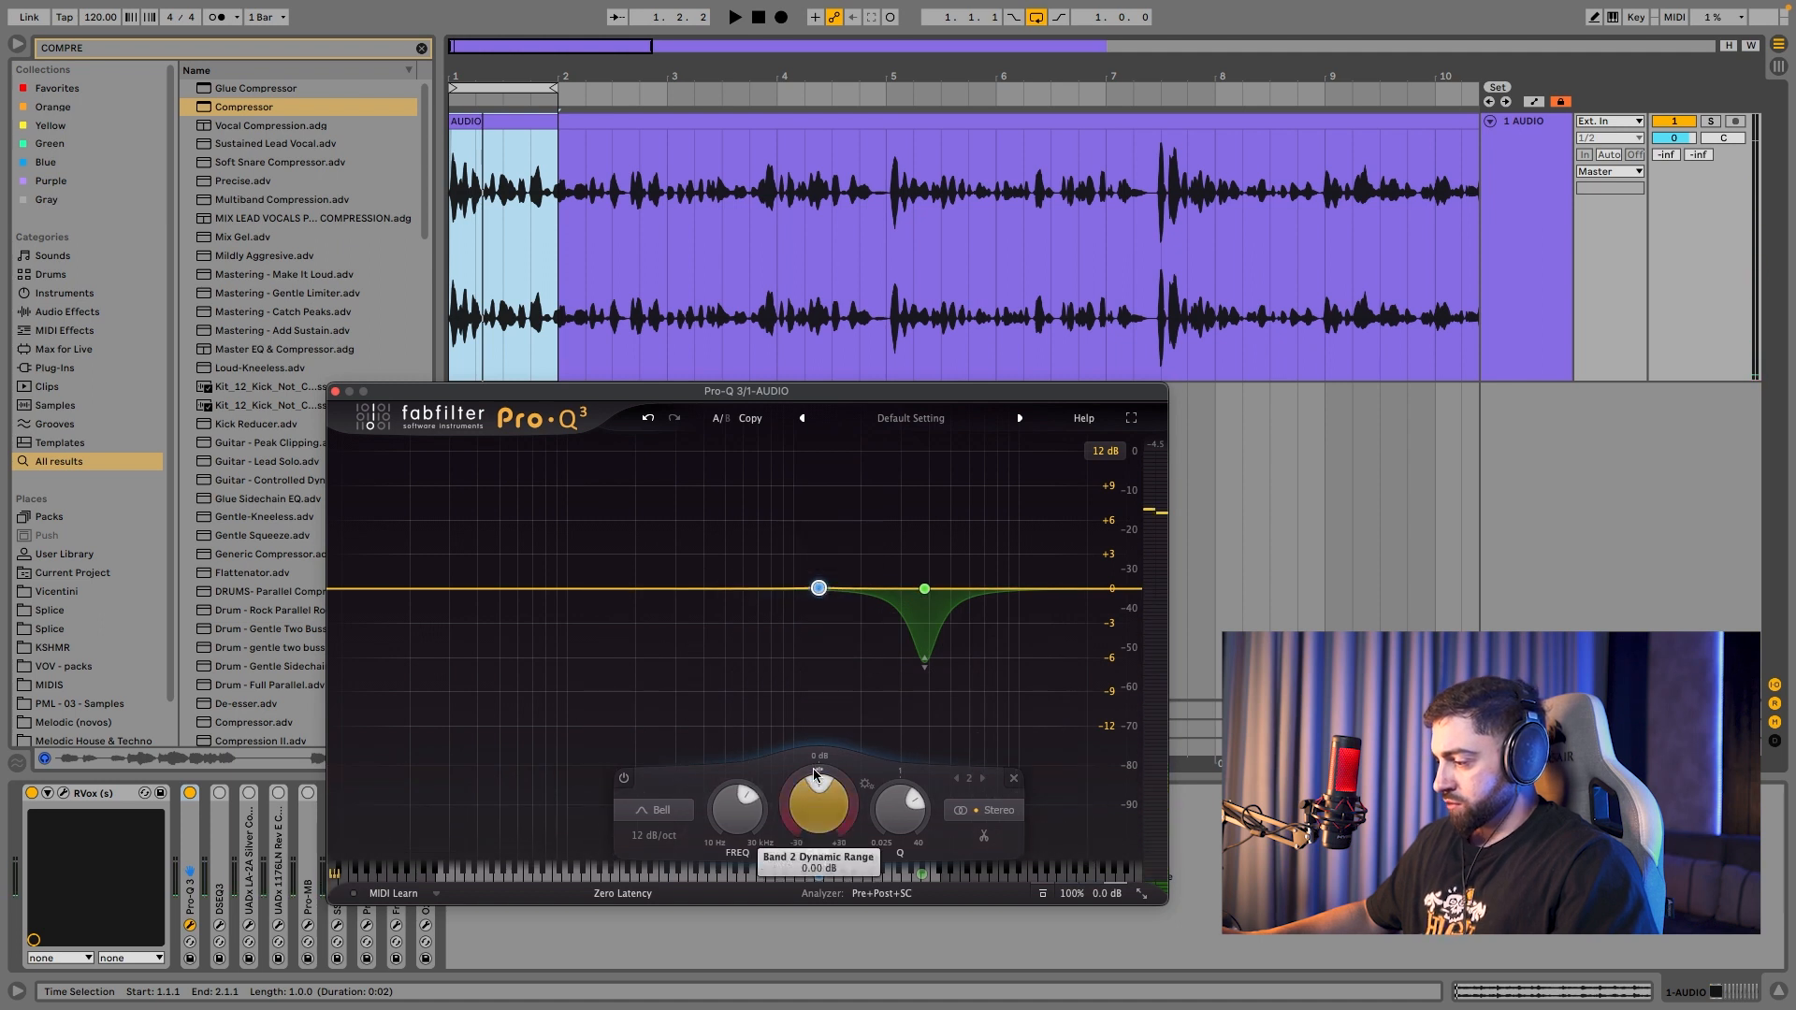
key(space)
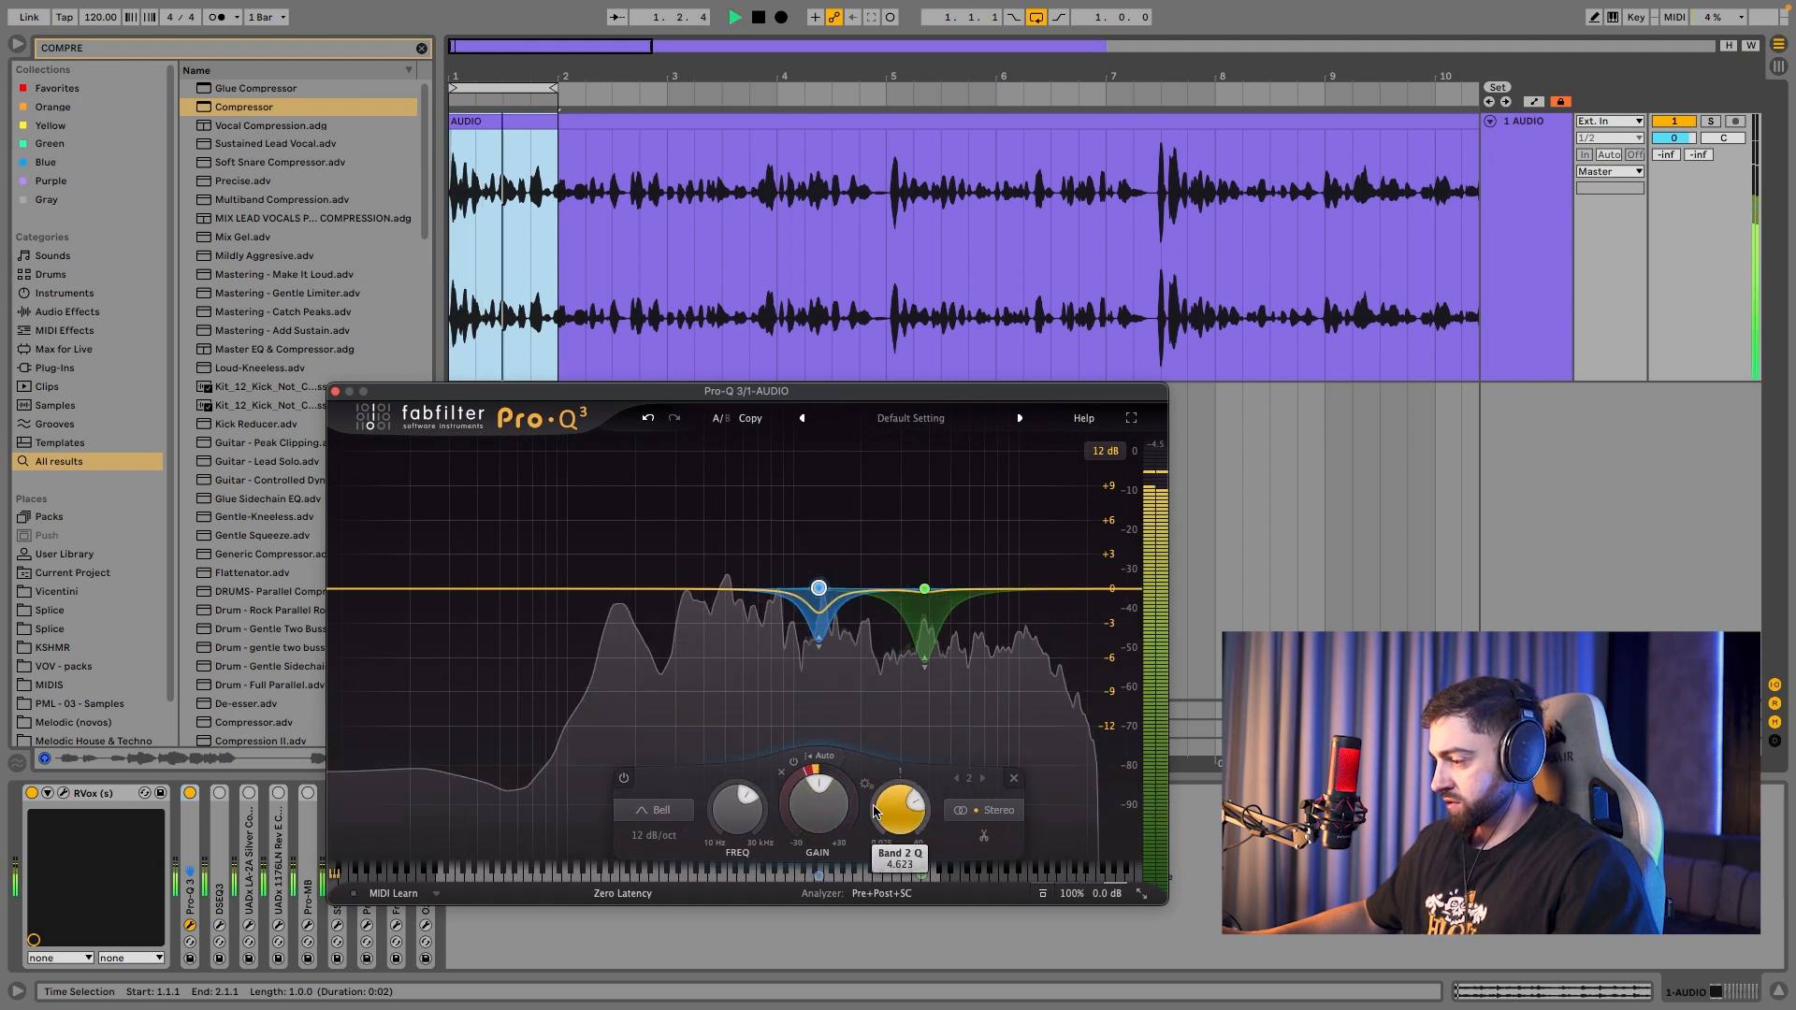
Step: Add a third bell band, sweep it down from 888 Hz into the lower mids and set its gain to 0 dB
drag(769, 590, 781, 525)
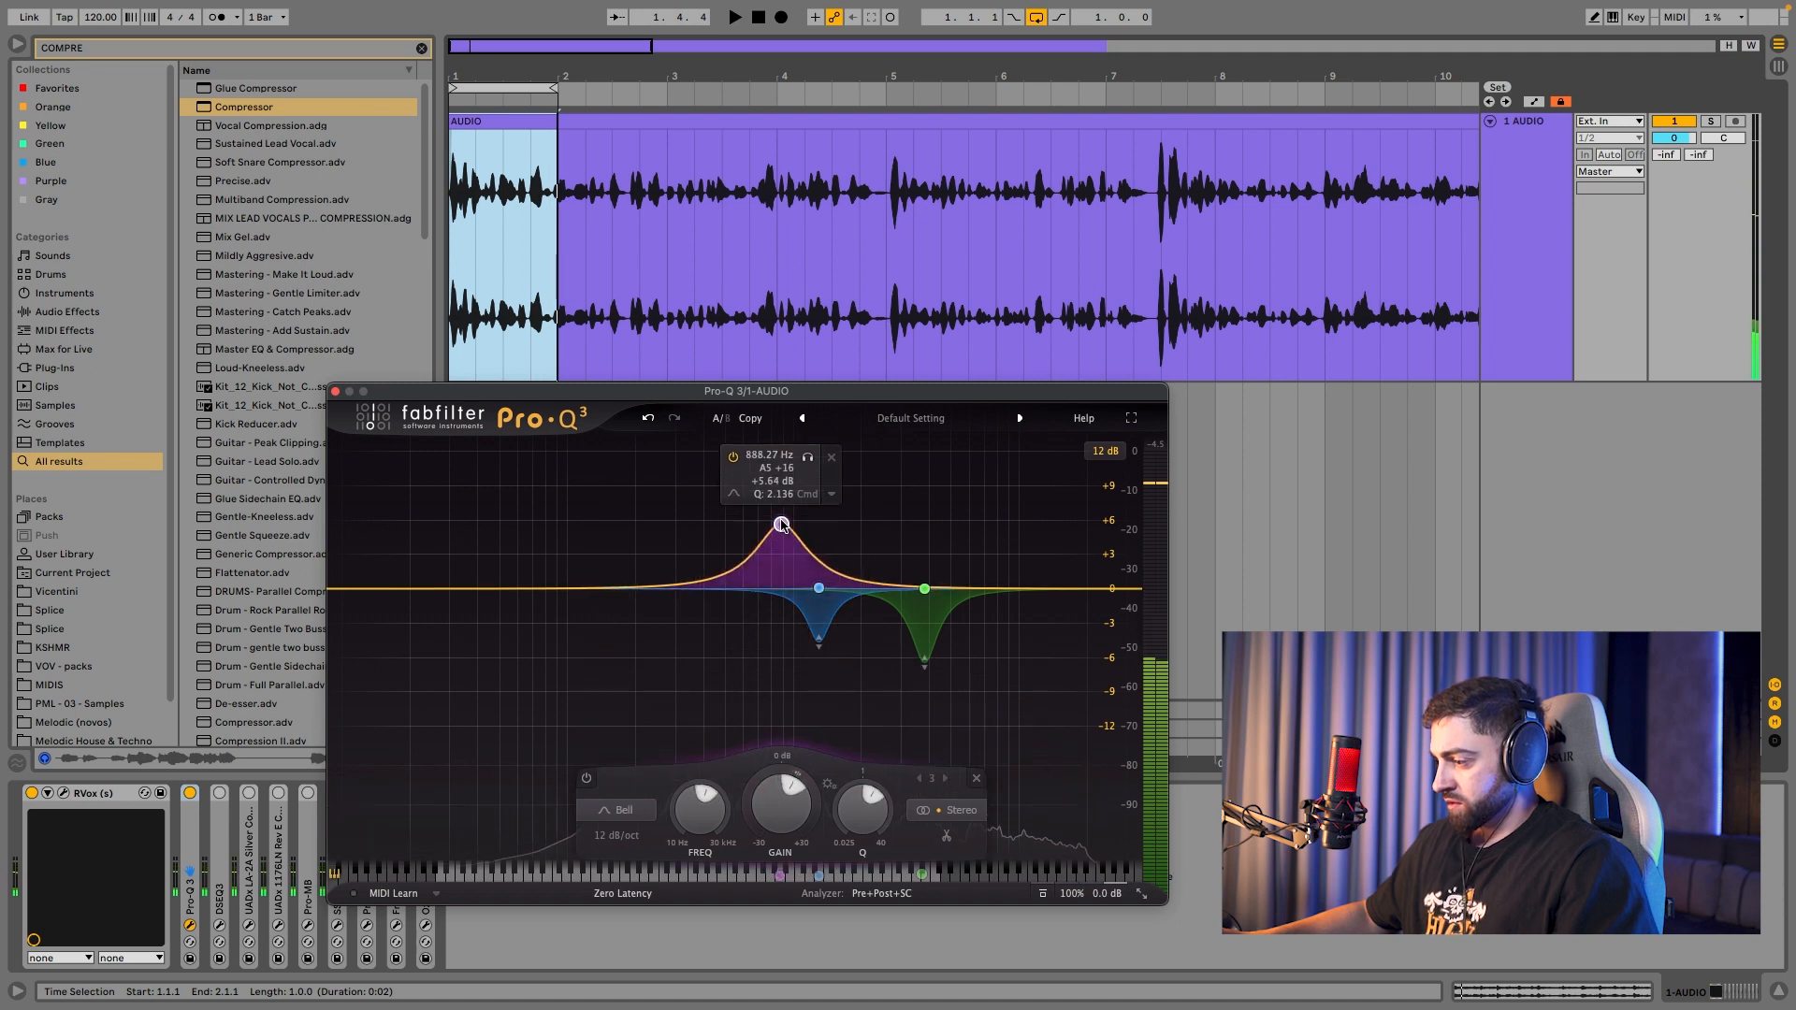
key(space)
drag(807, 455, 726, 460)
drag(700, 520, 706, 610)
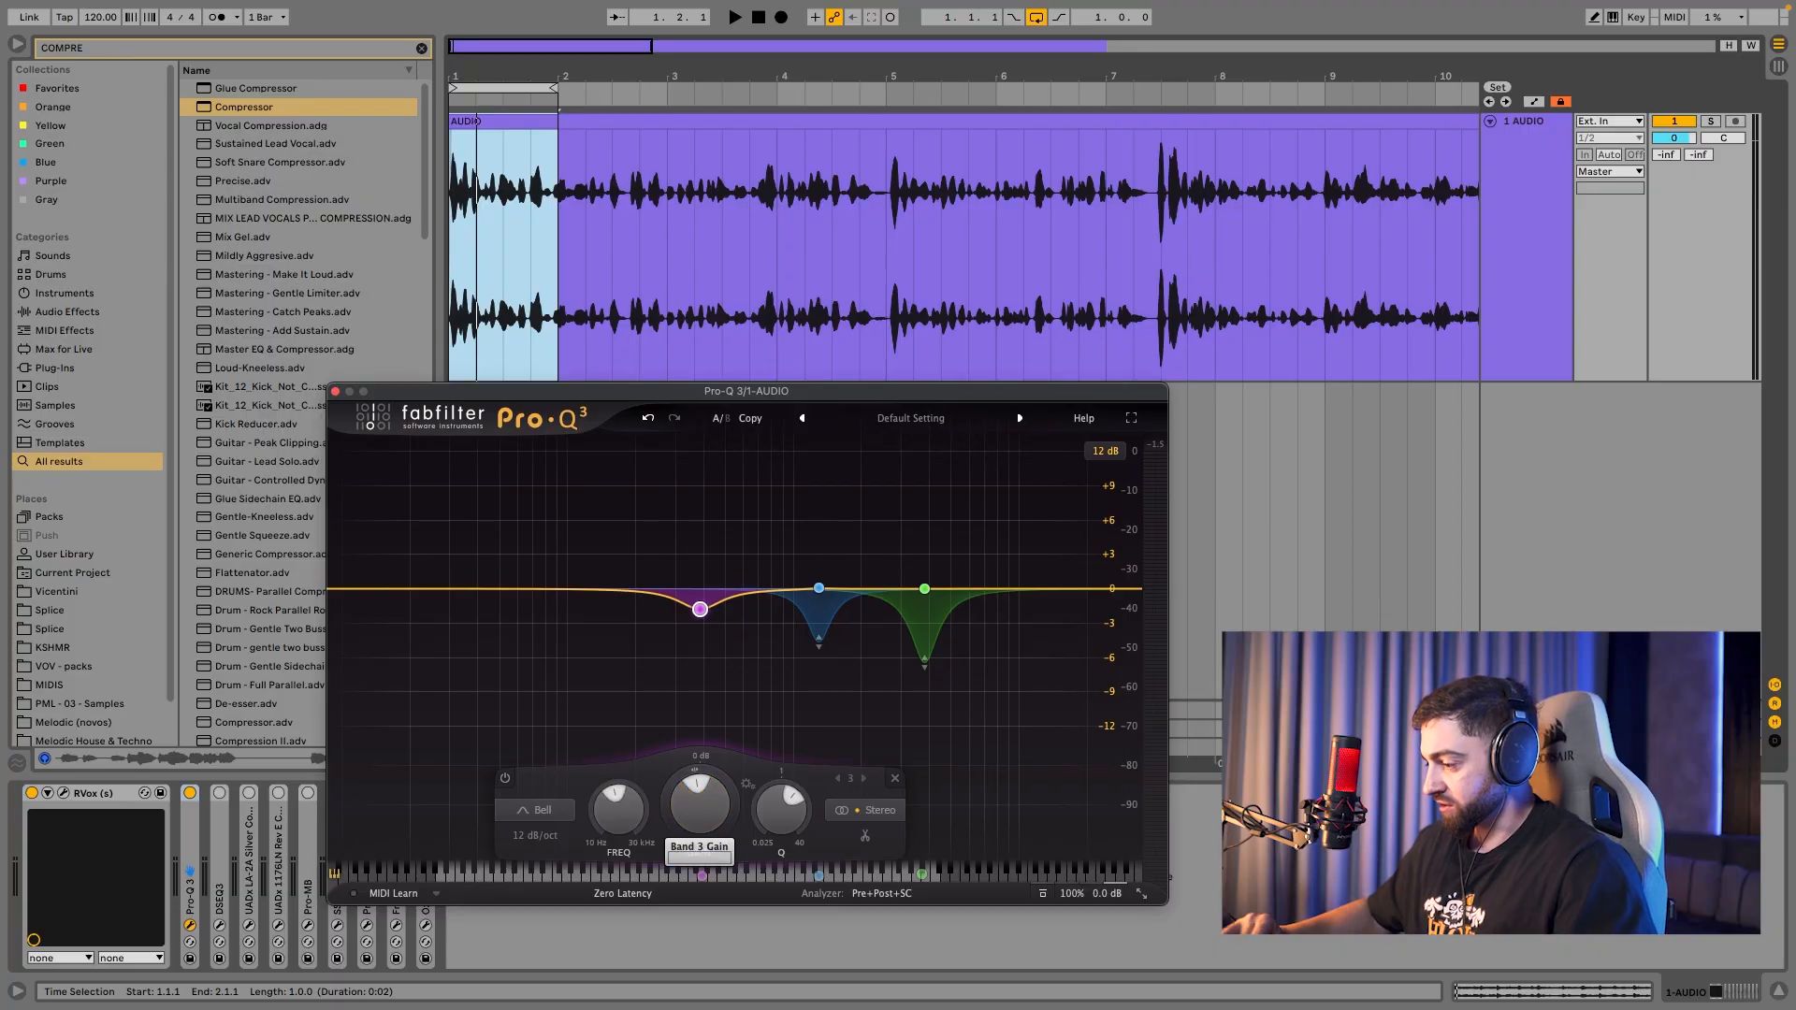
text(0)
key(Return)
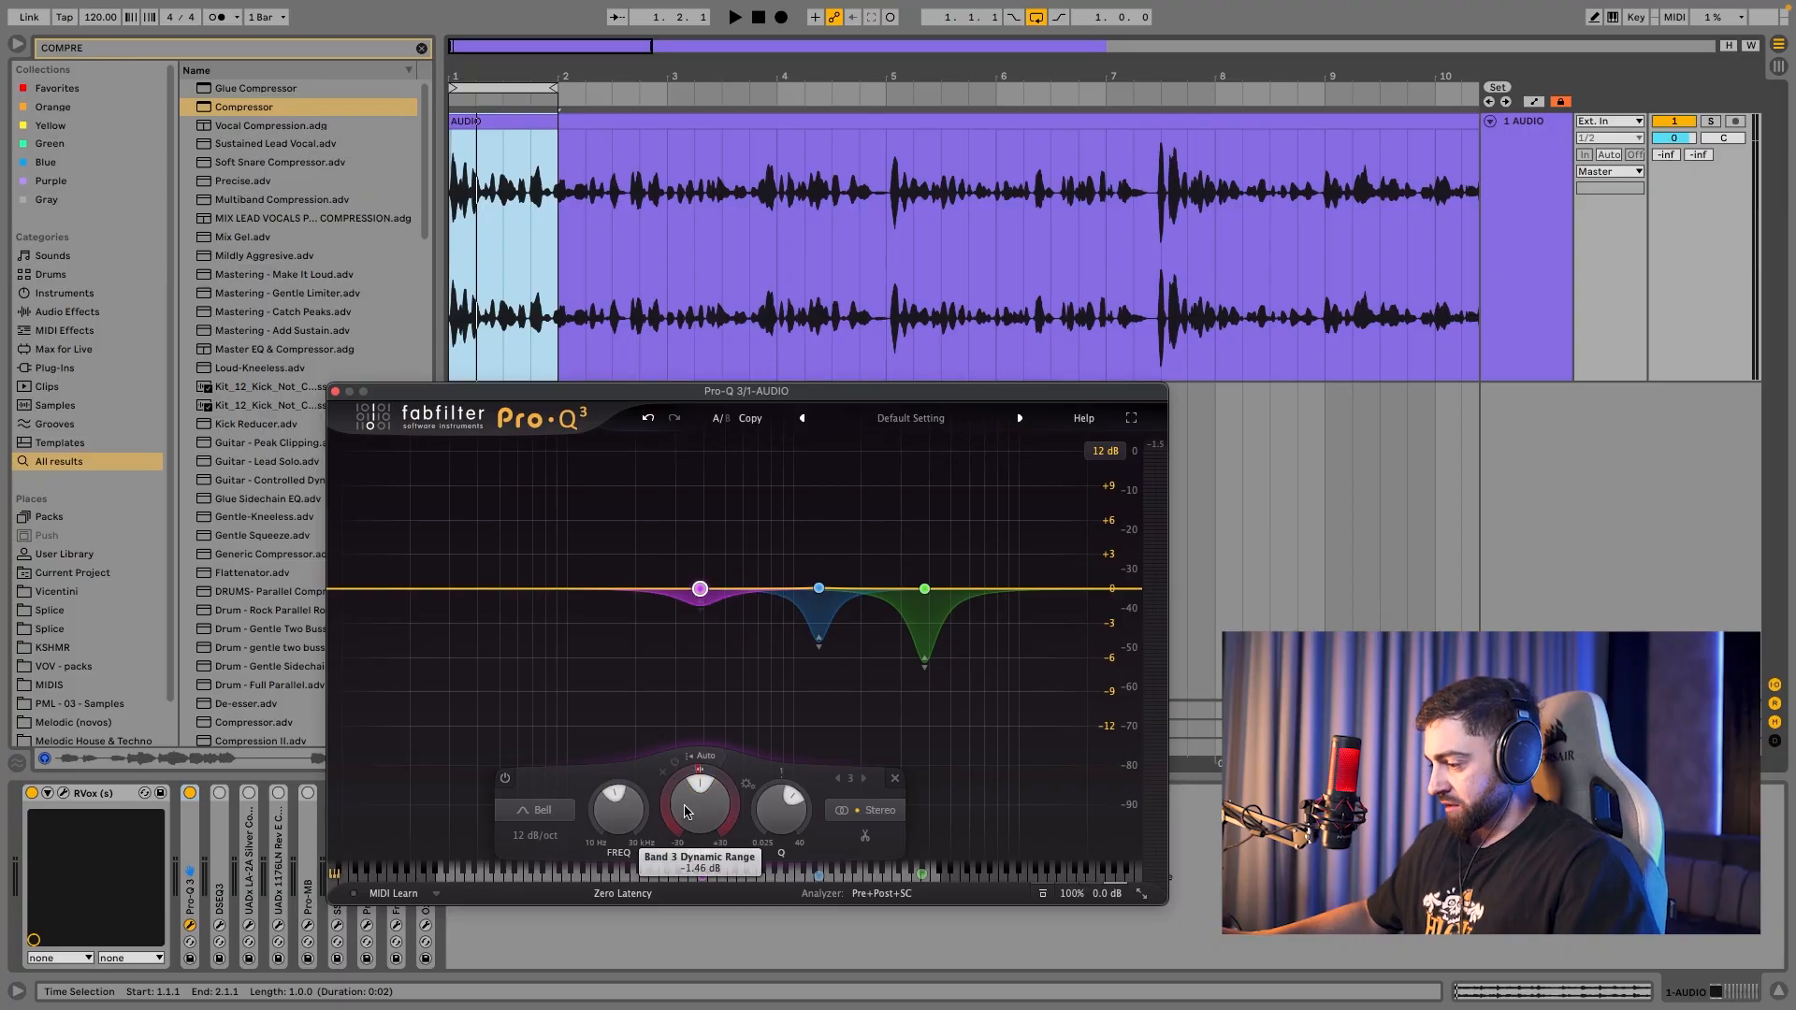
Step: Deepen the third band's negative dynamic range, set its Q to about 2.9 and audition the vocal
drag(733, 811, 734, 845)
key(space)
key(space)
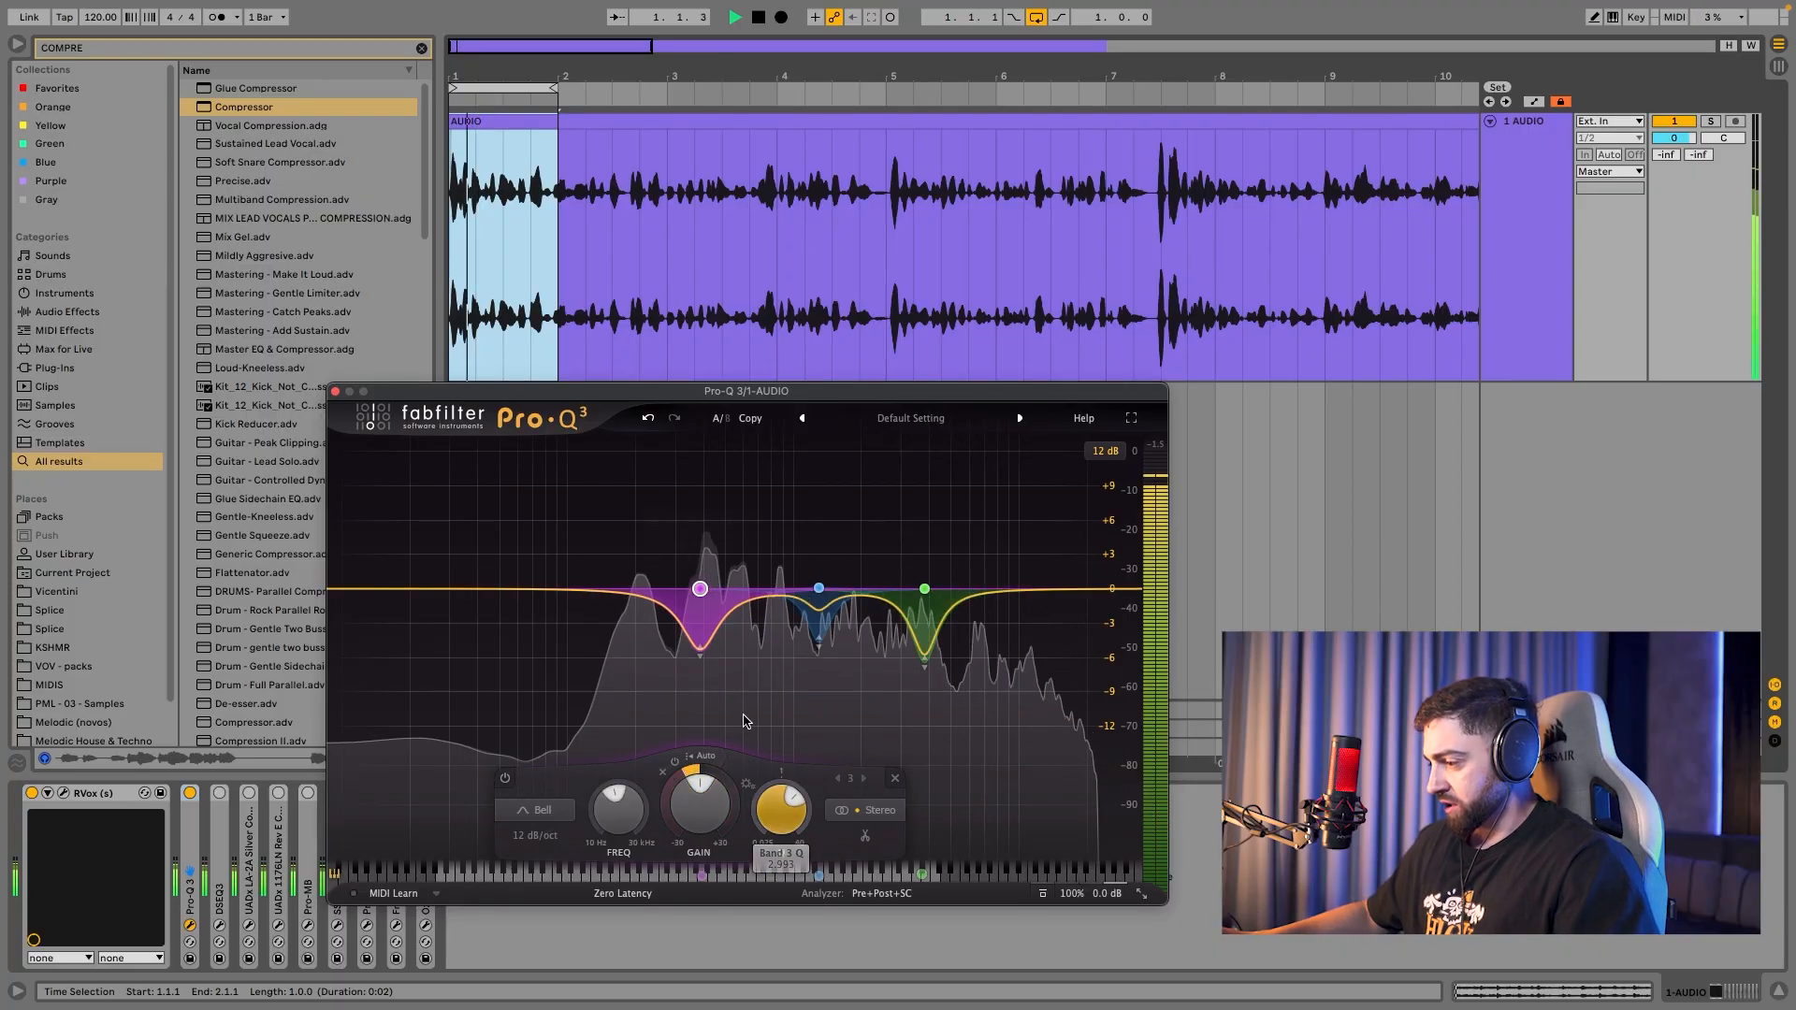
click(727, 521)
key(space)
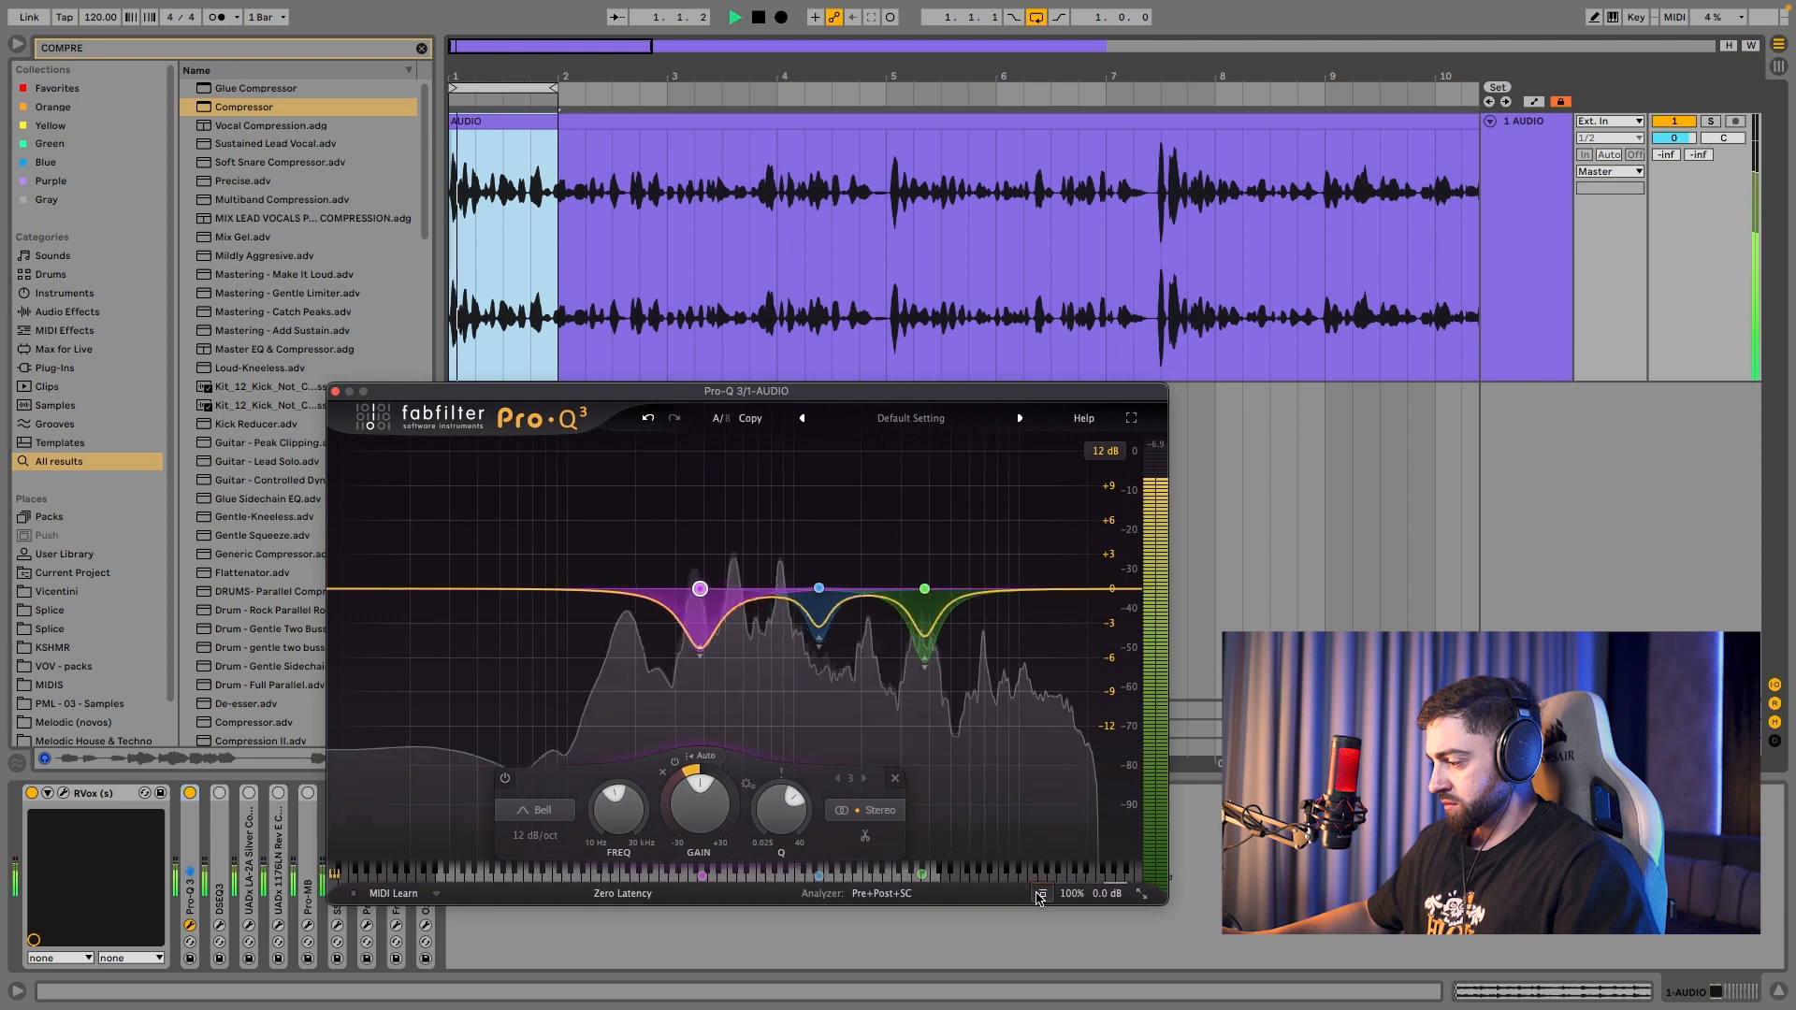
Step: Narrow the 3794.8 Hz band to Q 6.009 and add a fourth band just below it with a dynamic range of about -3.9 dB
key(space)
drag(966, 587, 904, 589)
key(space)
key(space)
key(space)
key(space)
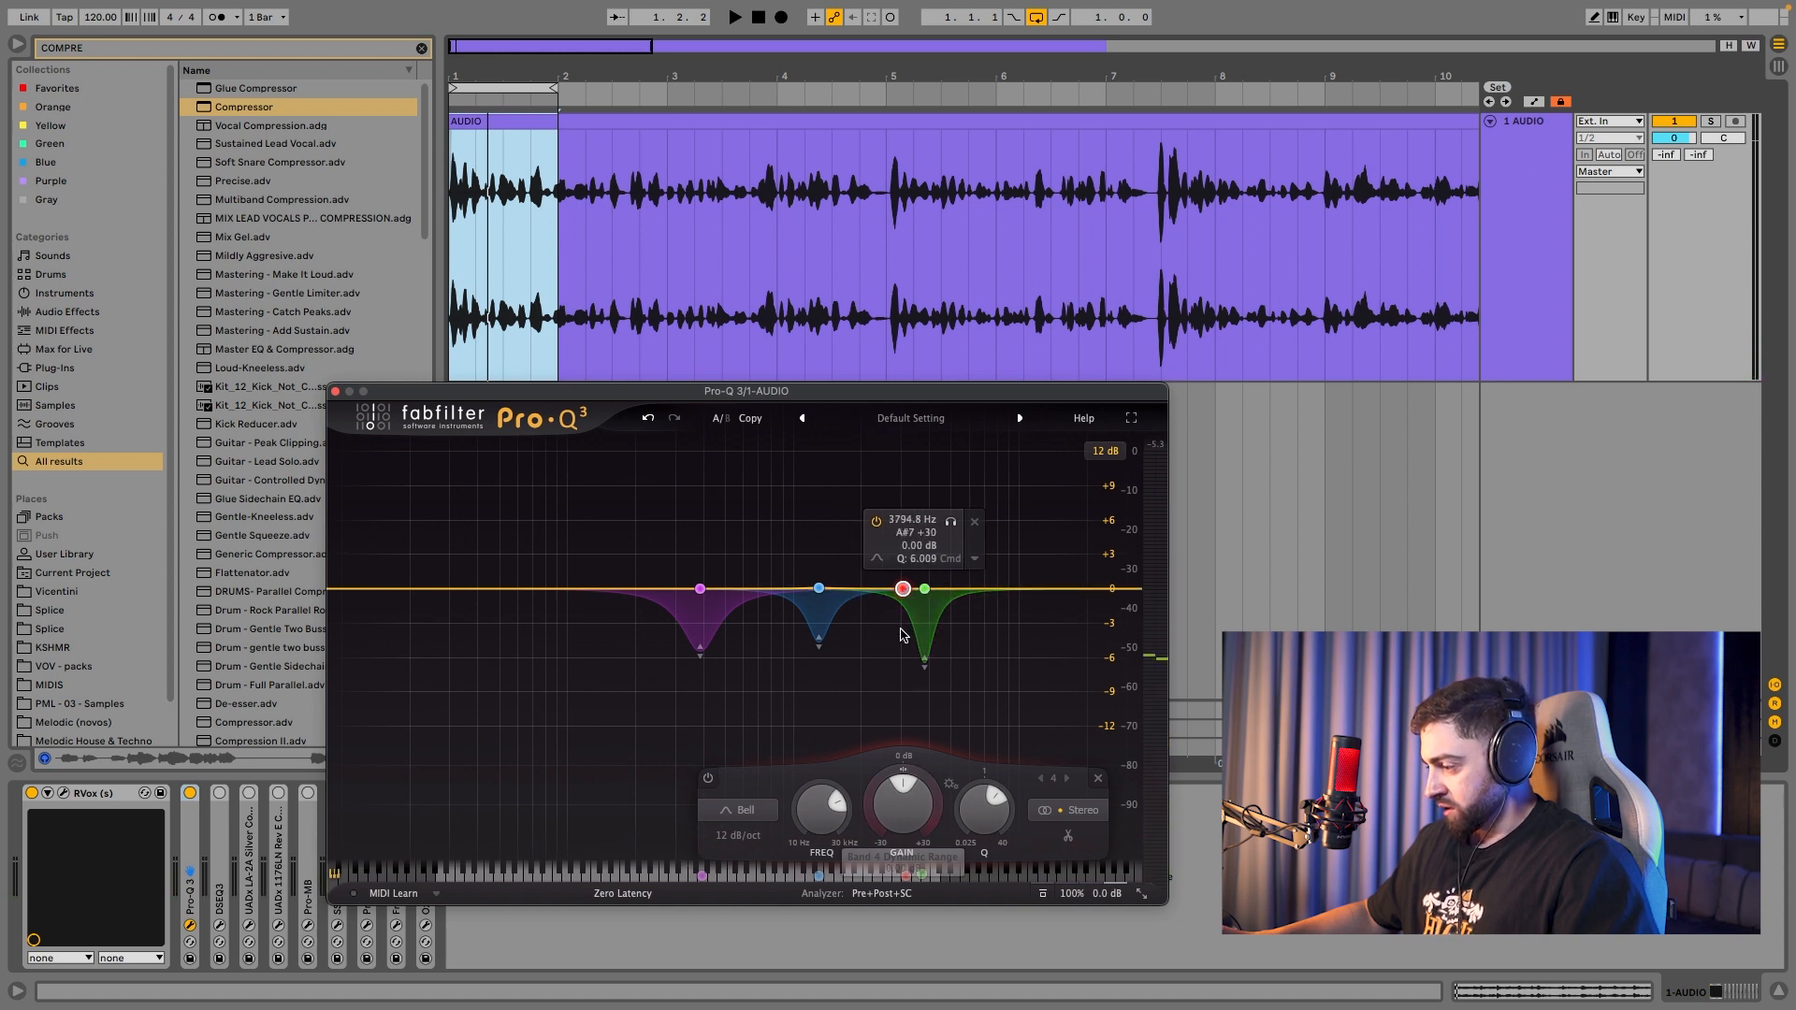
key(space)
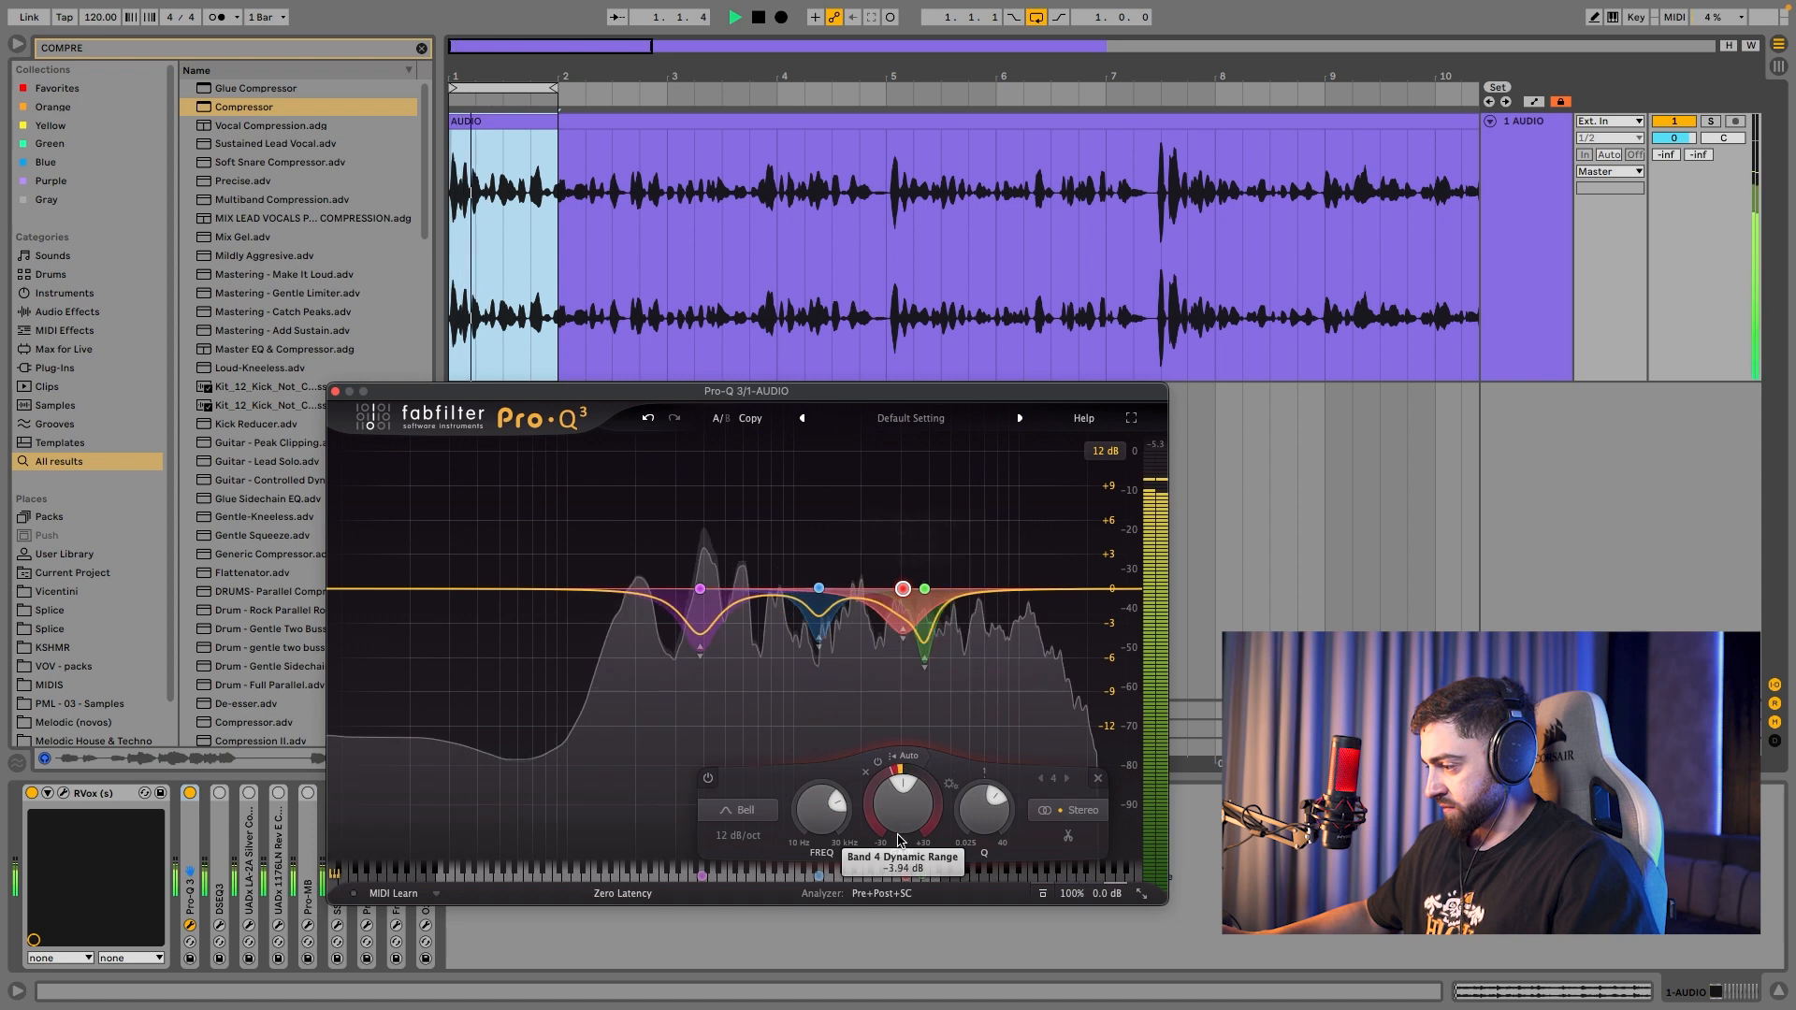
key(space)
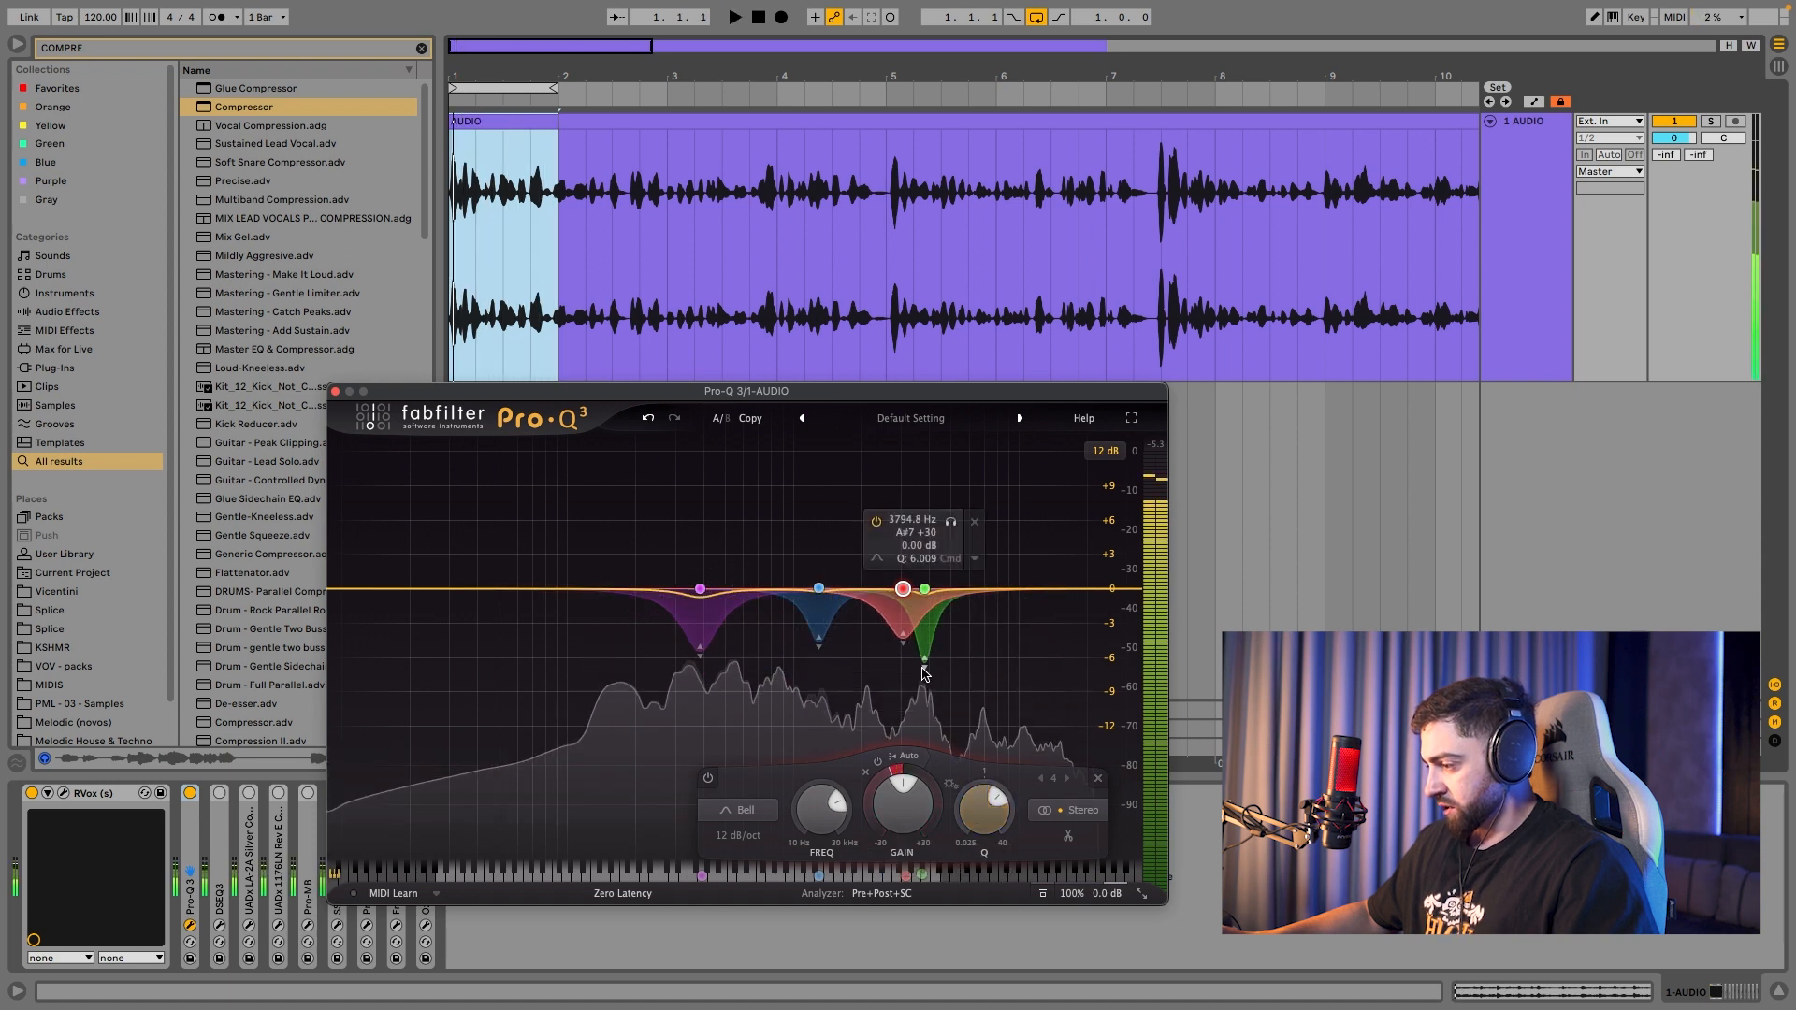
Step: Switch the EQ's processing mode to Linear Phase with Low resolution
click(623, 894)
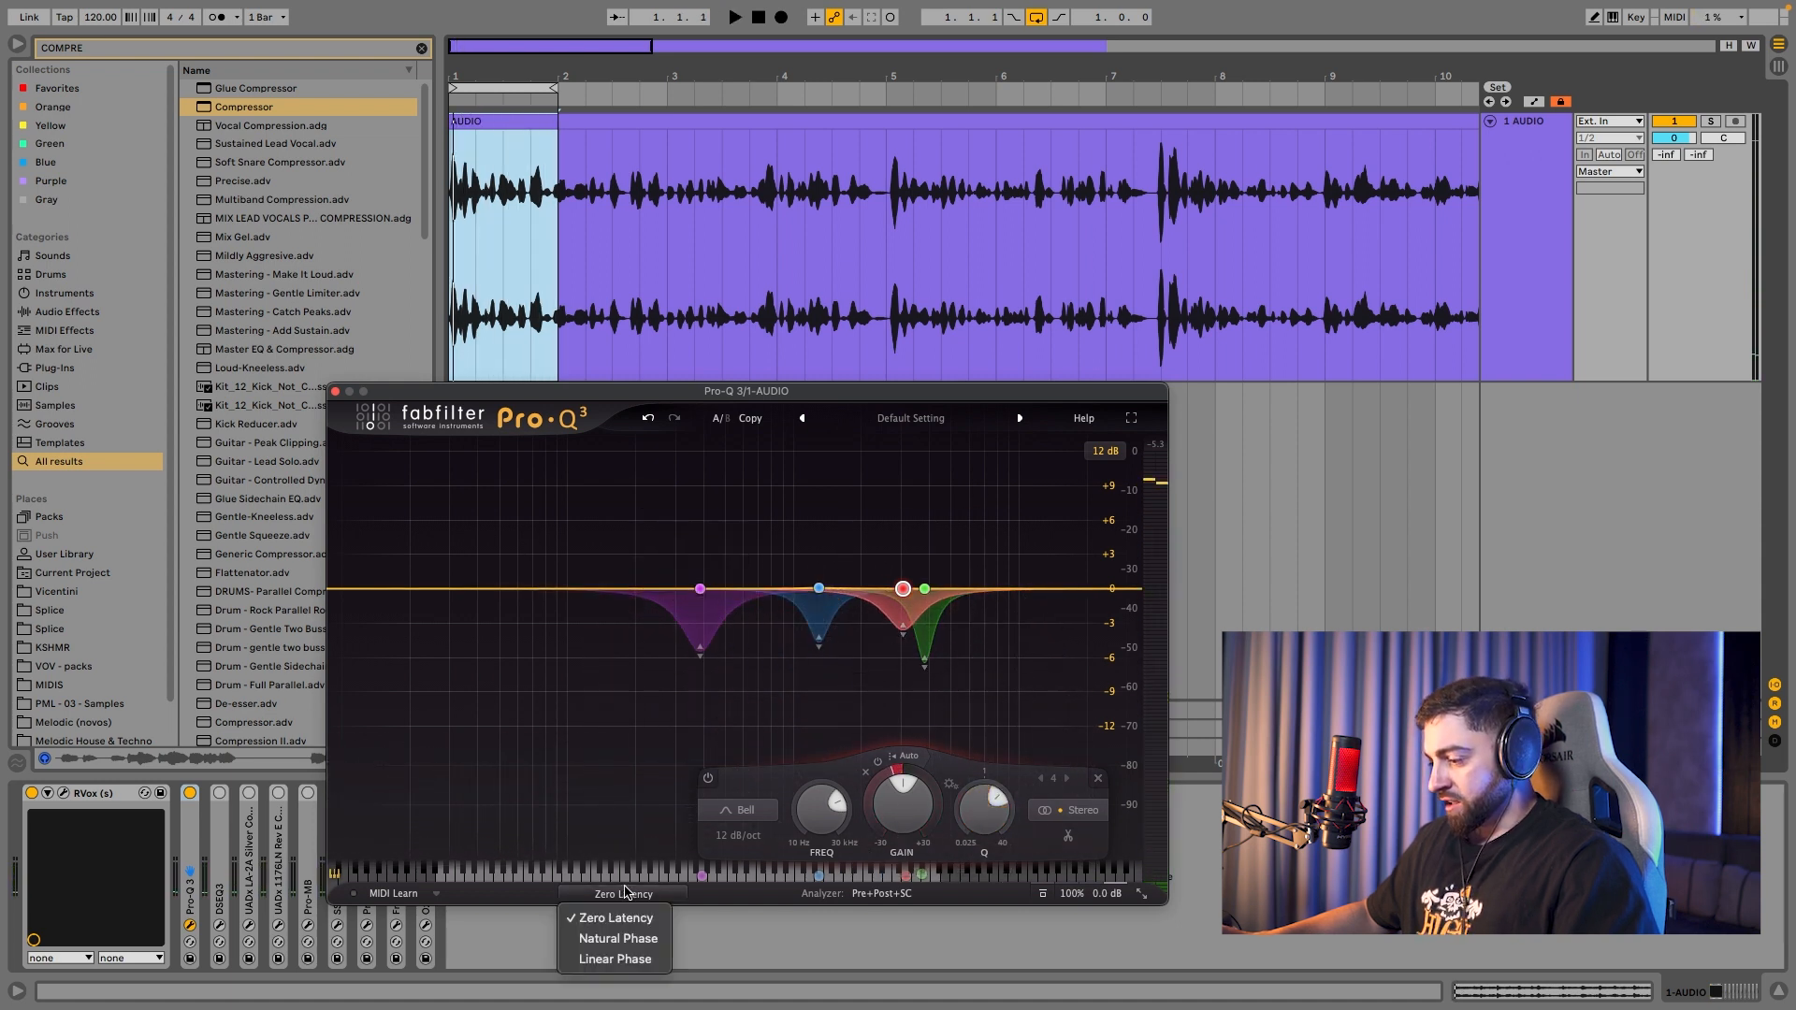
click(614, 959)
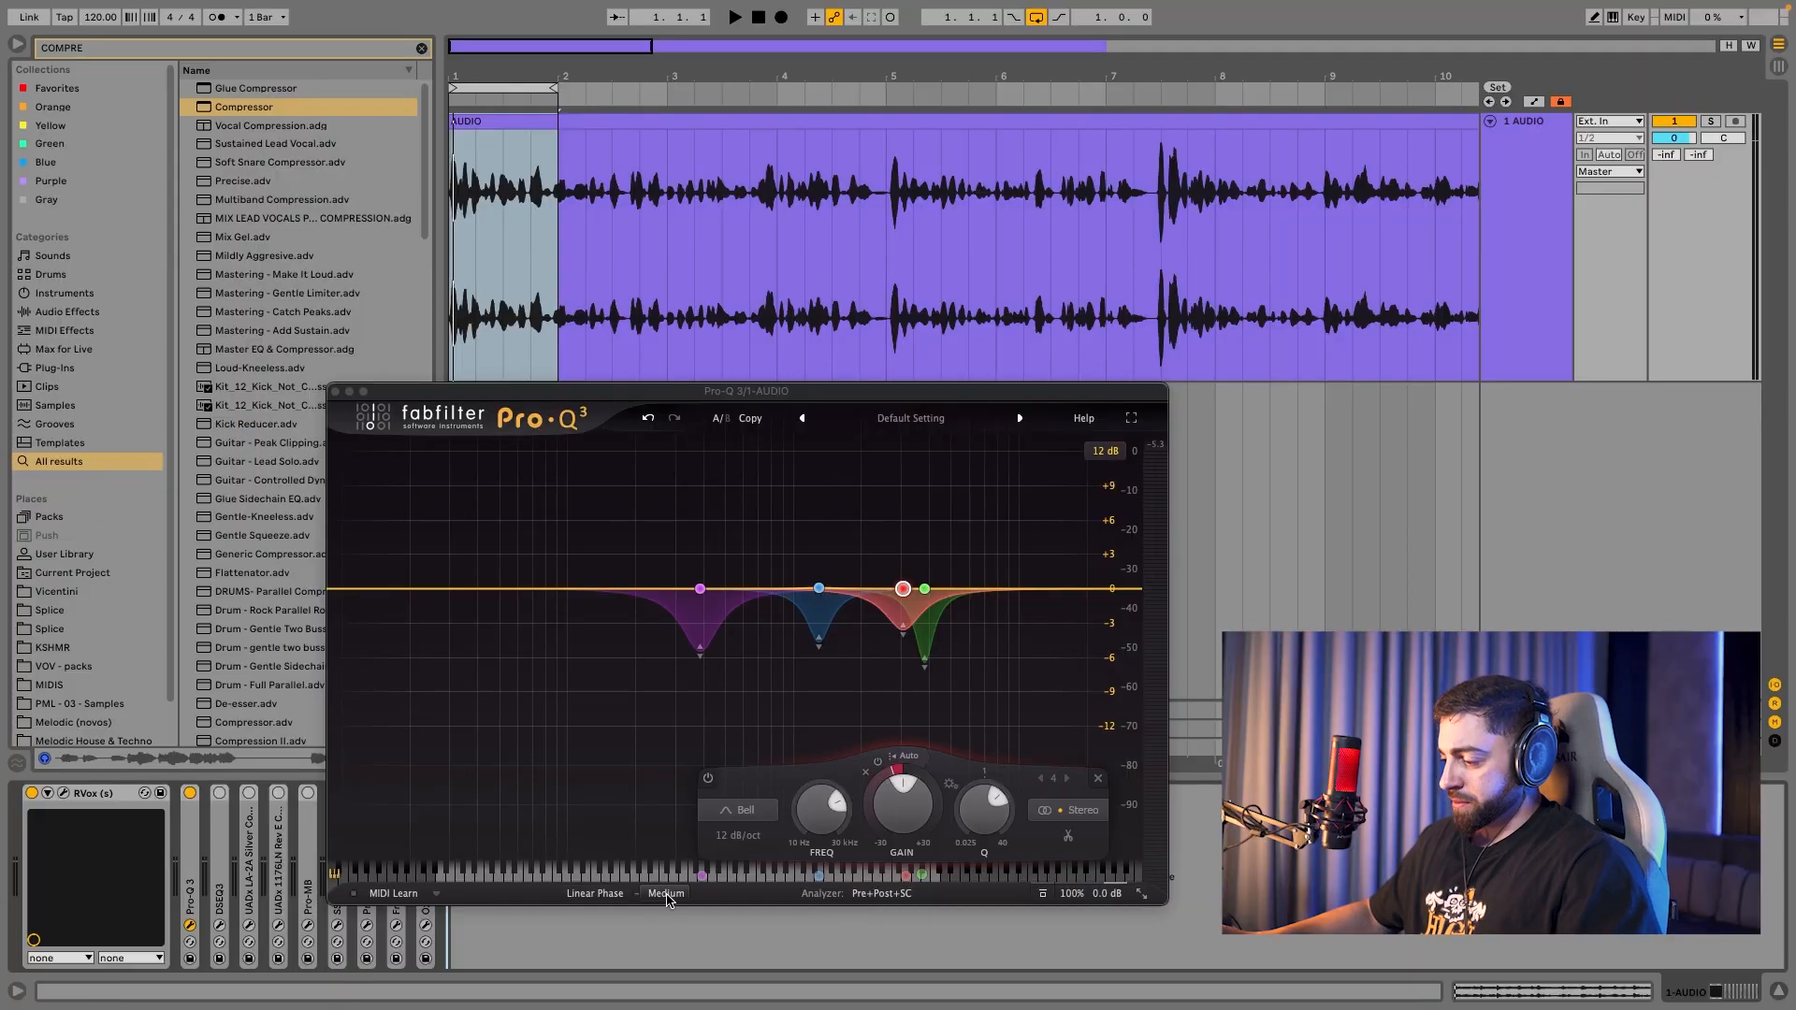
click(666, 894)
click(672, 919)
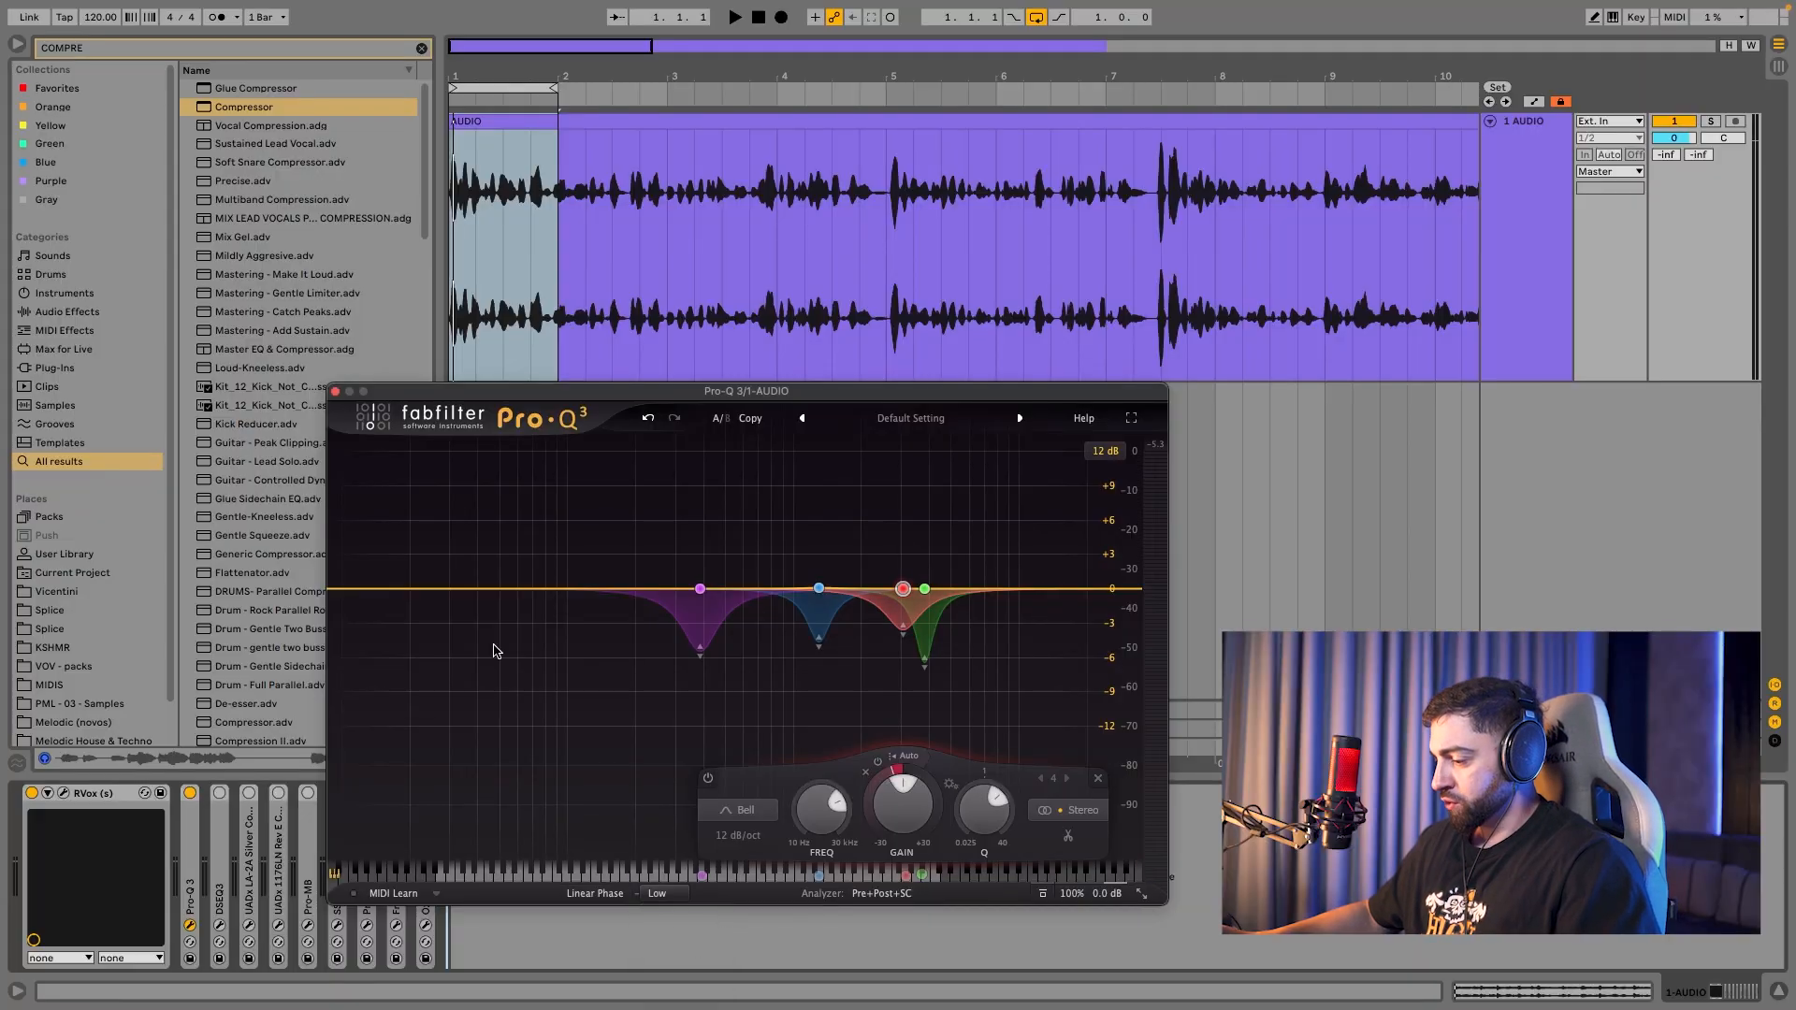
Step: Try the Maximum linear phase resolution to check its latency and return it to Low
click(639, 895)
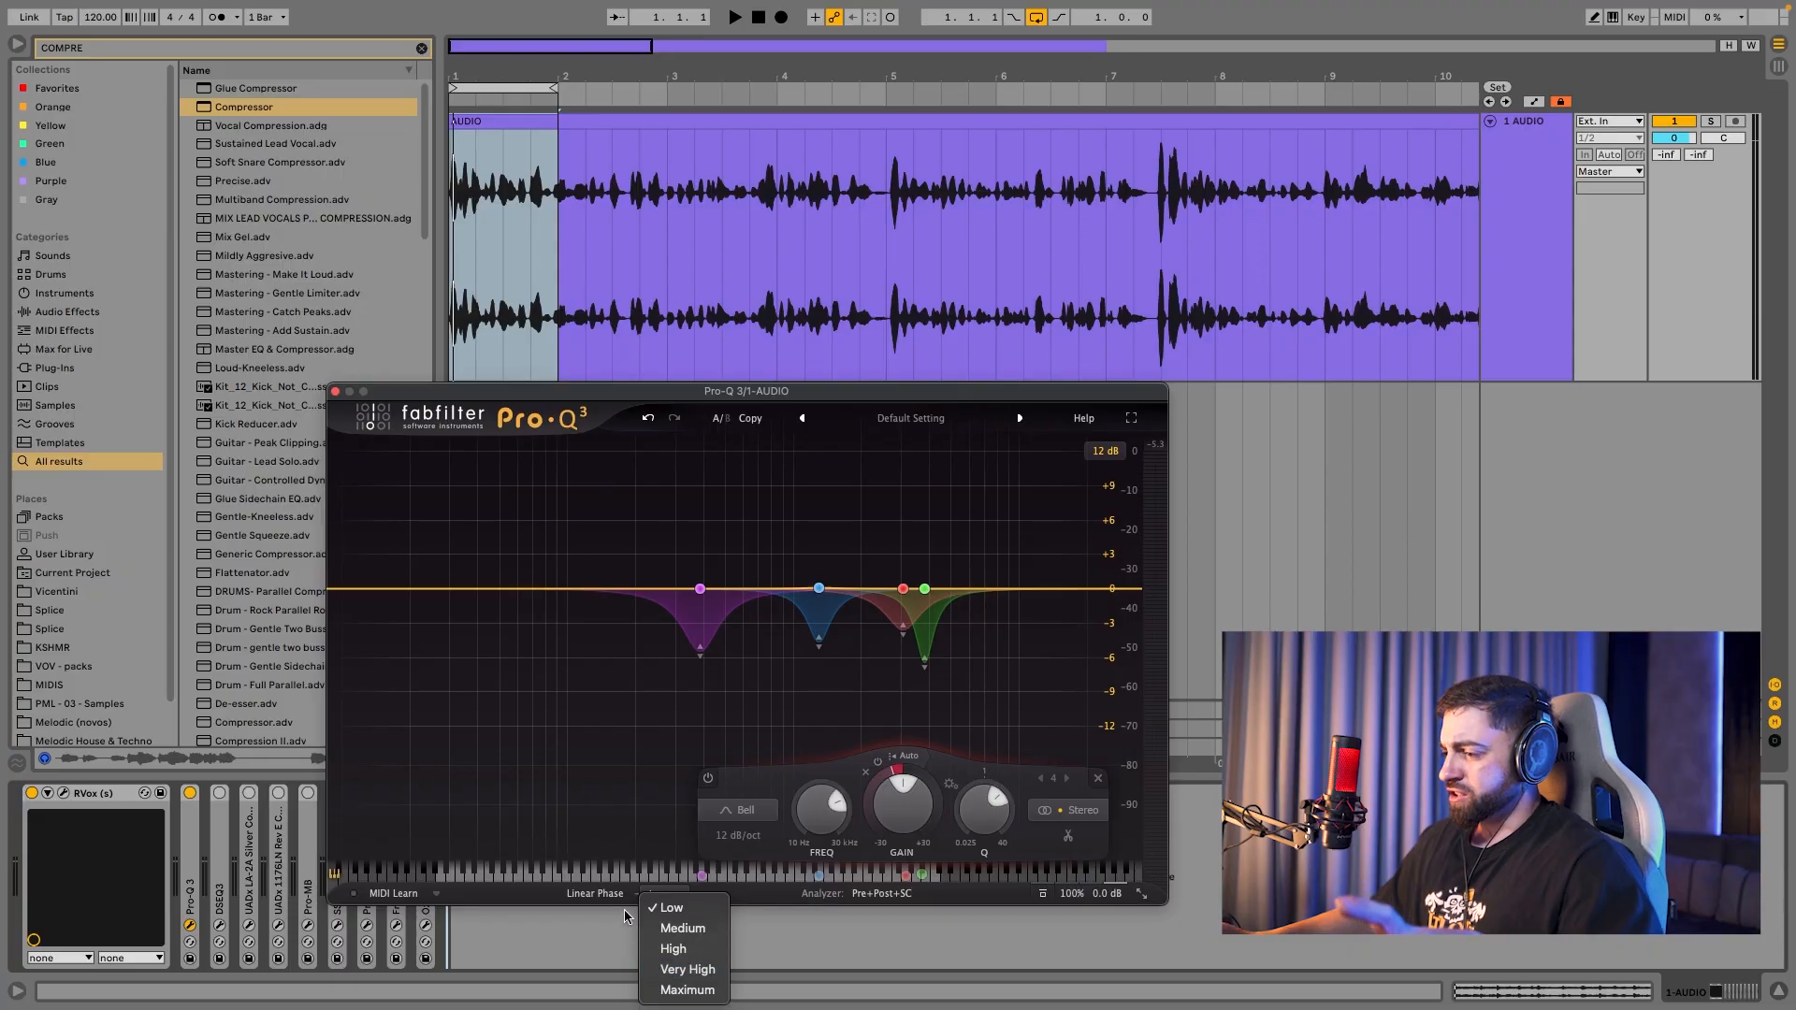
click(684, 994)
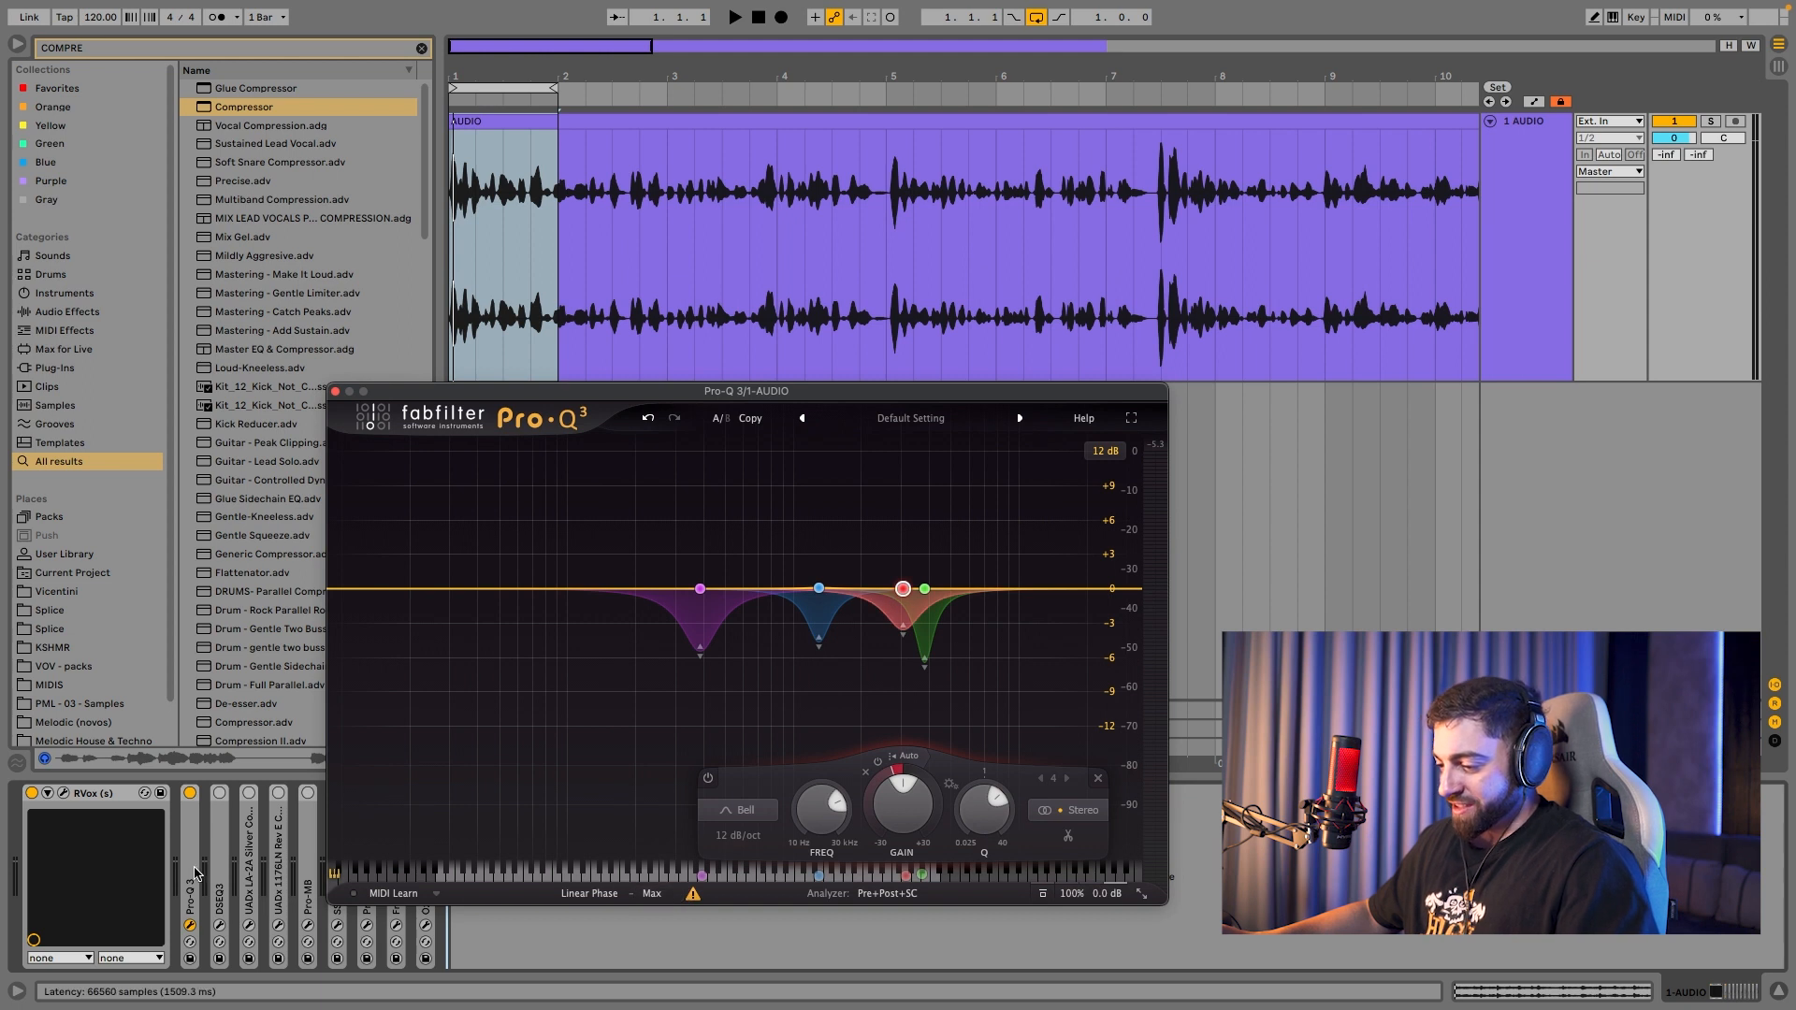
click(662, 898)
click(686, 913)
Step: Add a 24 dB/oct low cut at about 74 Hz, audition it and close the EQ window
click(384, 589)
drag(424, 526, 569, 562)
click(509, 526)
key(space)
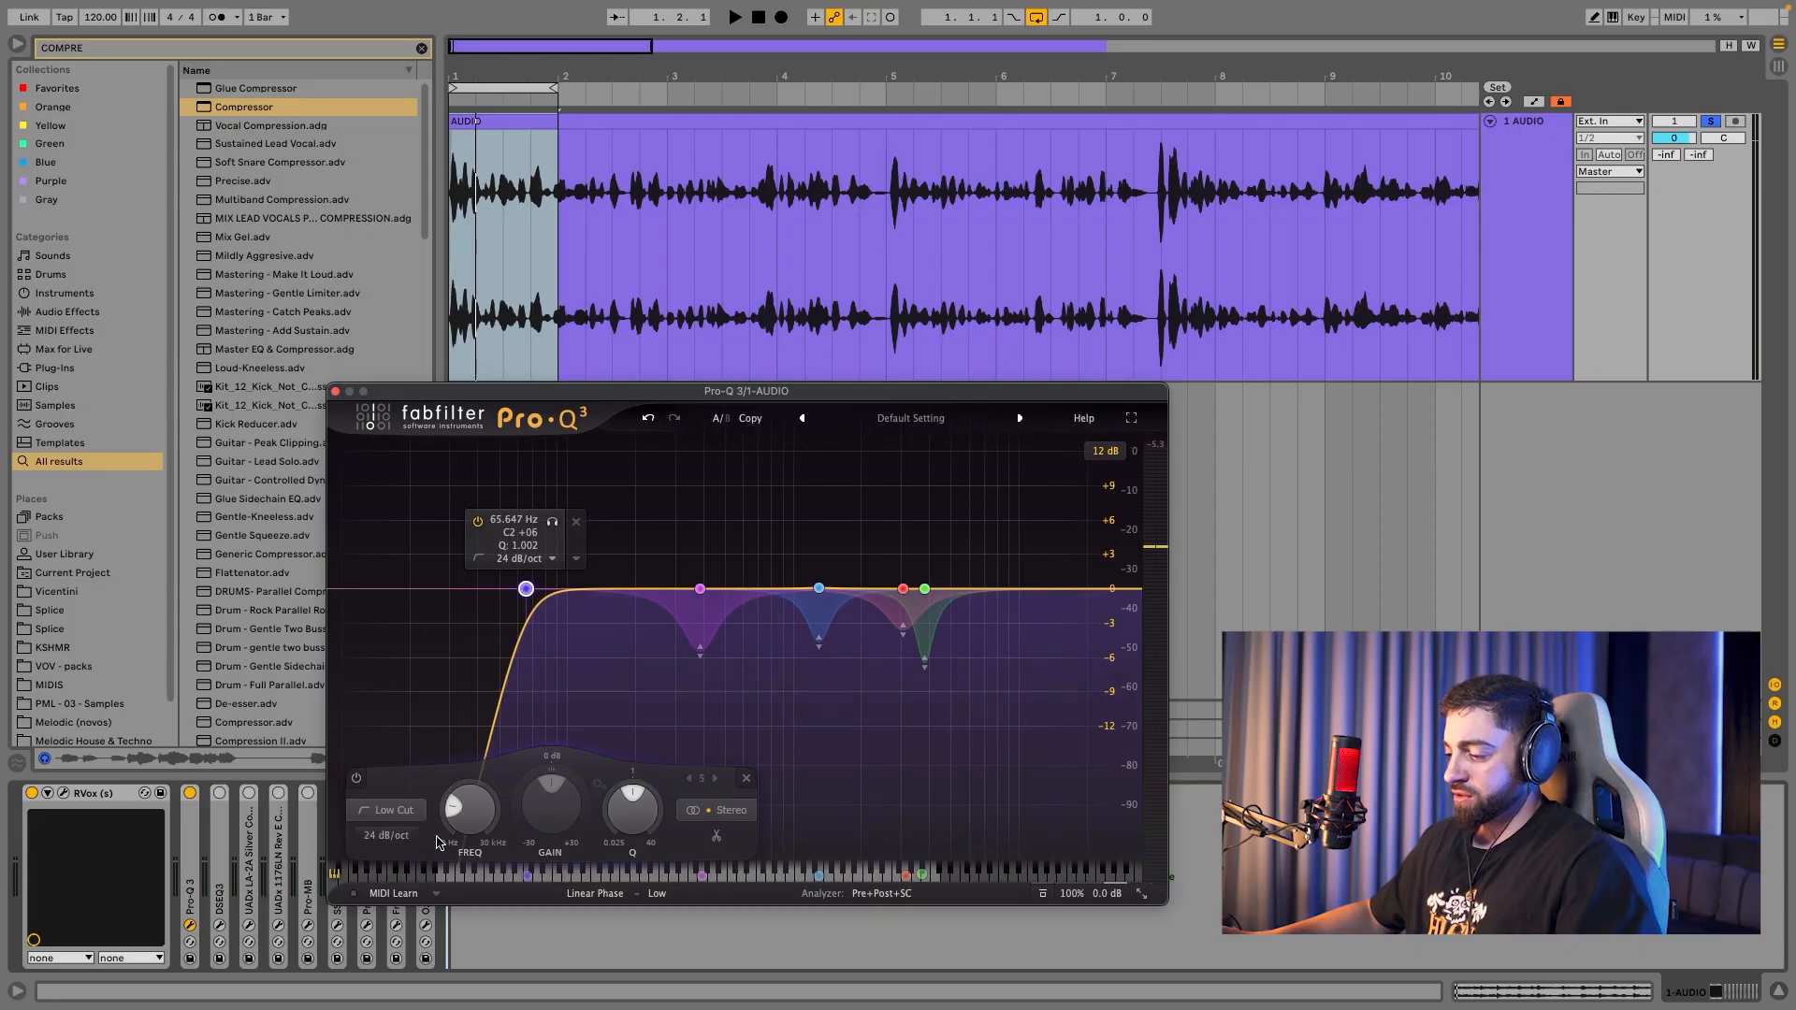
drag(525, 589, 539, 590)
key(space)
key(space)
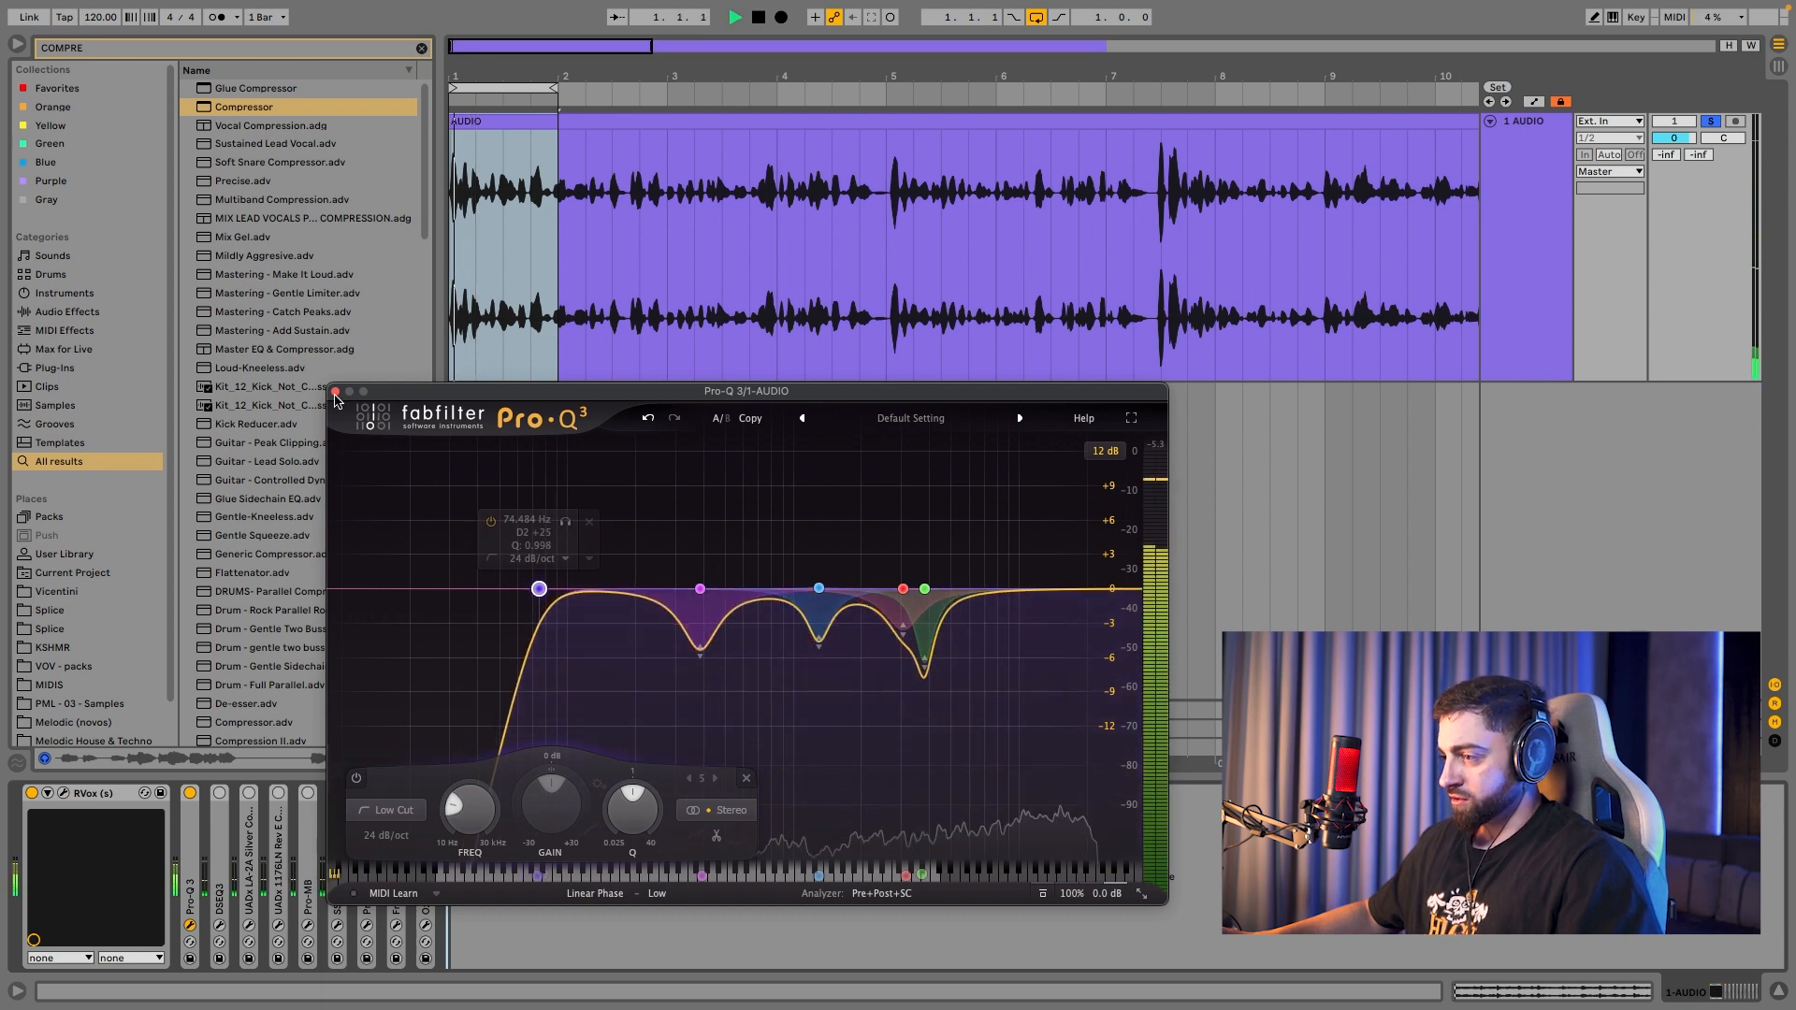
key(space)
click(335, 392)
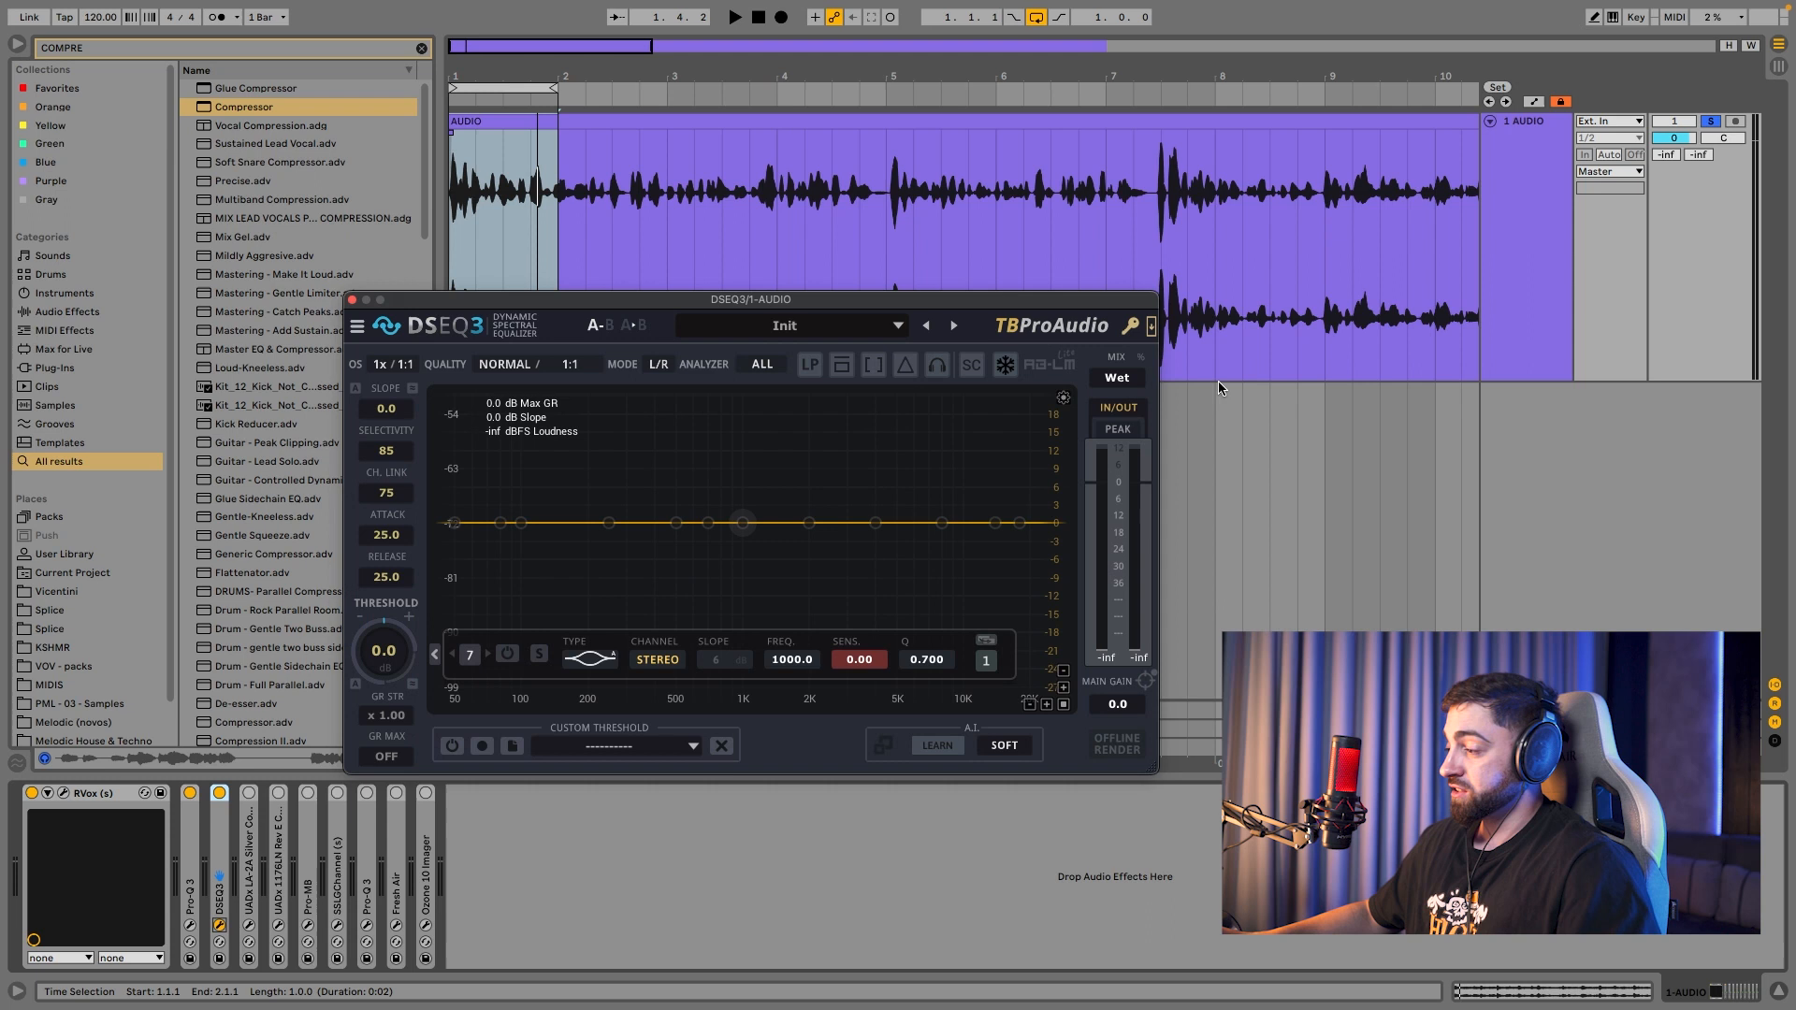
Step: Set DSEQ3's slope to 7.8 and attack to 0.5, and enable listening to the selected filter band
click(1064, 398)
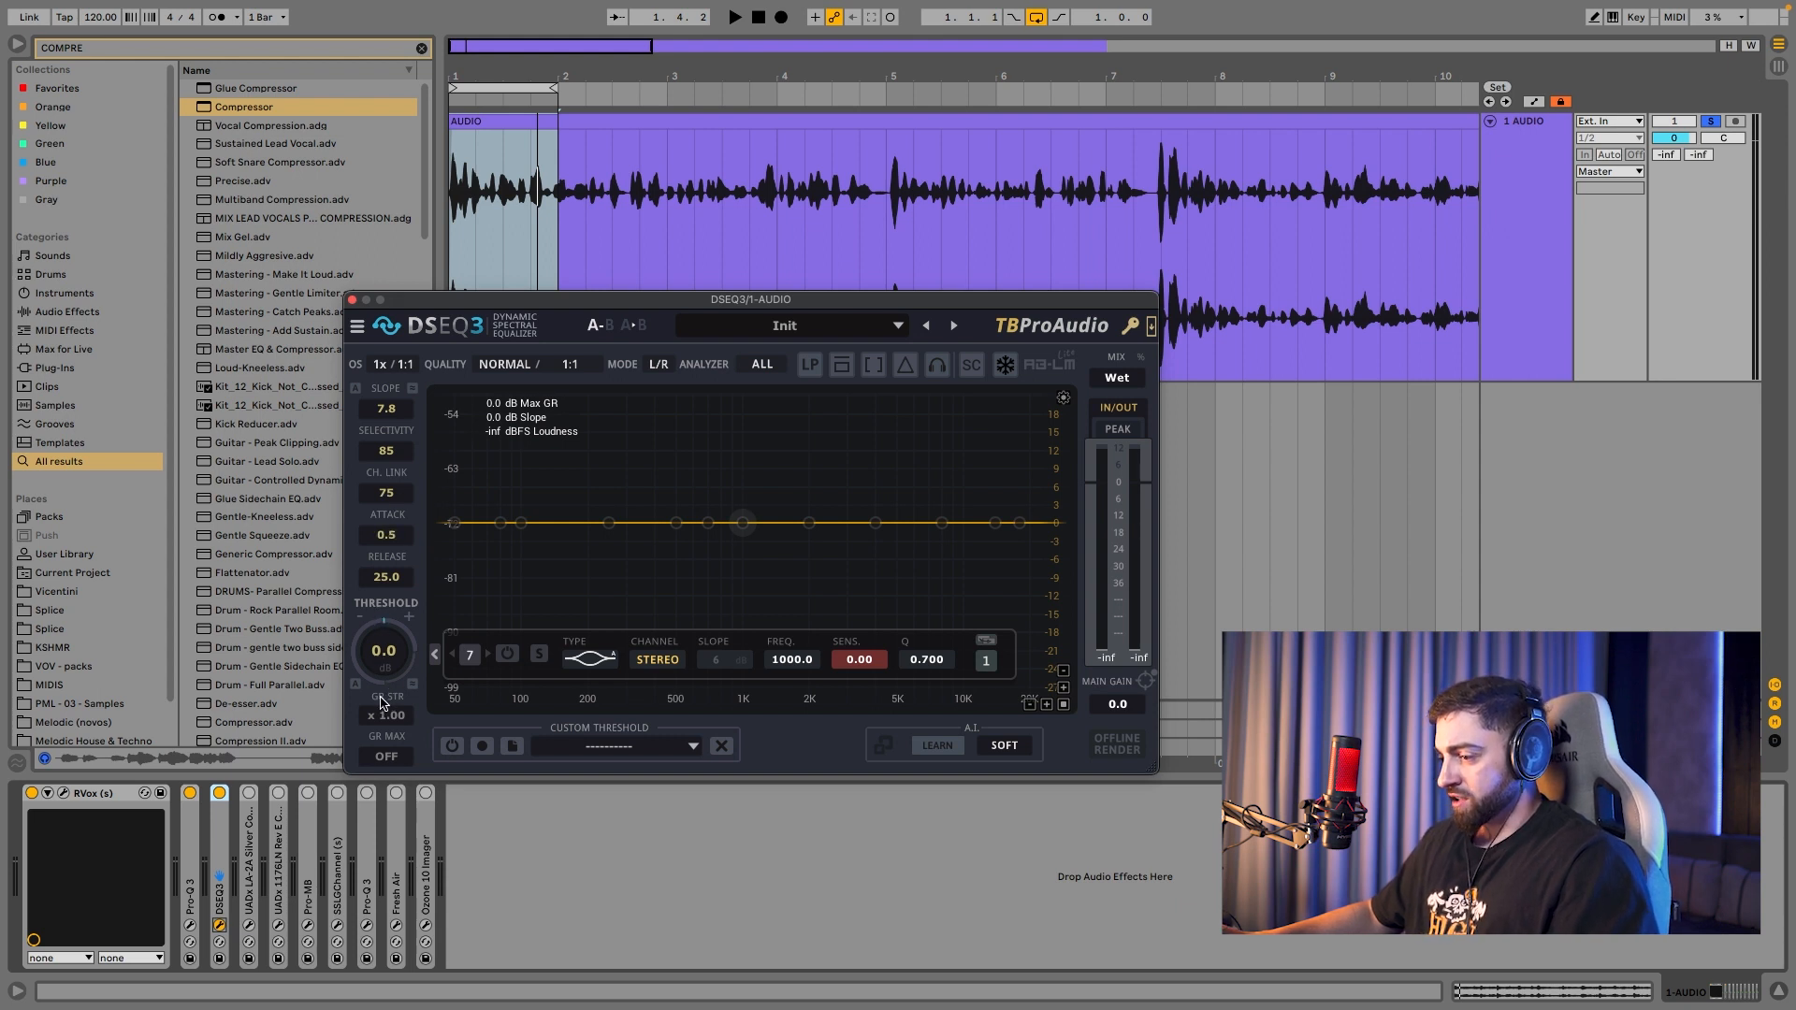
click(936, 365)
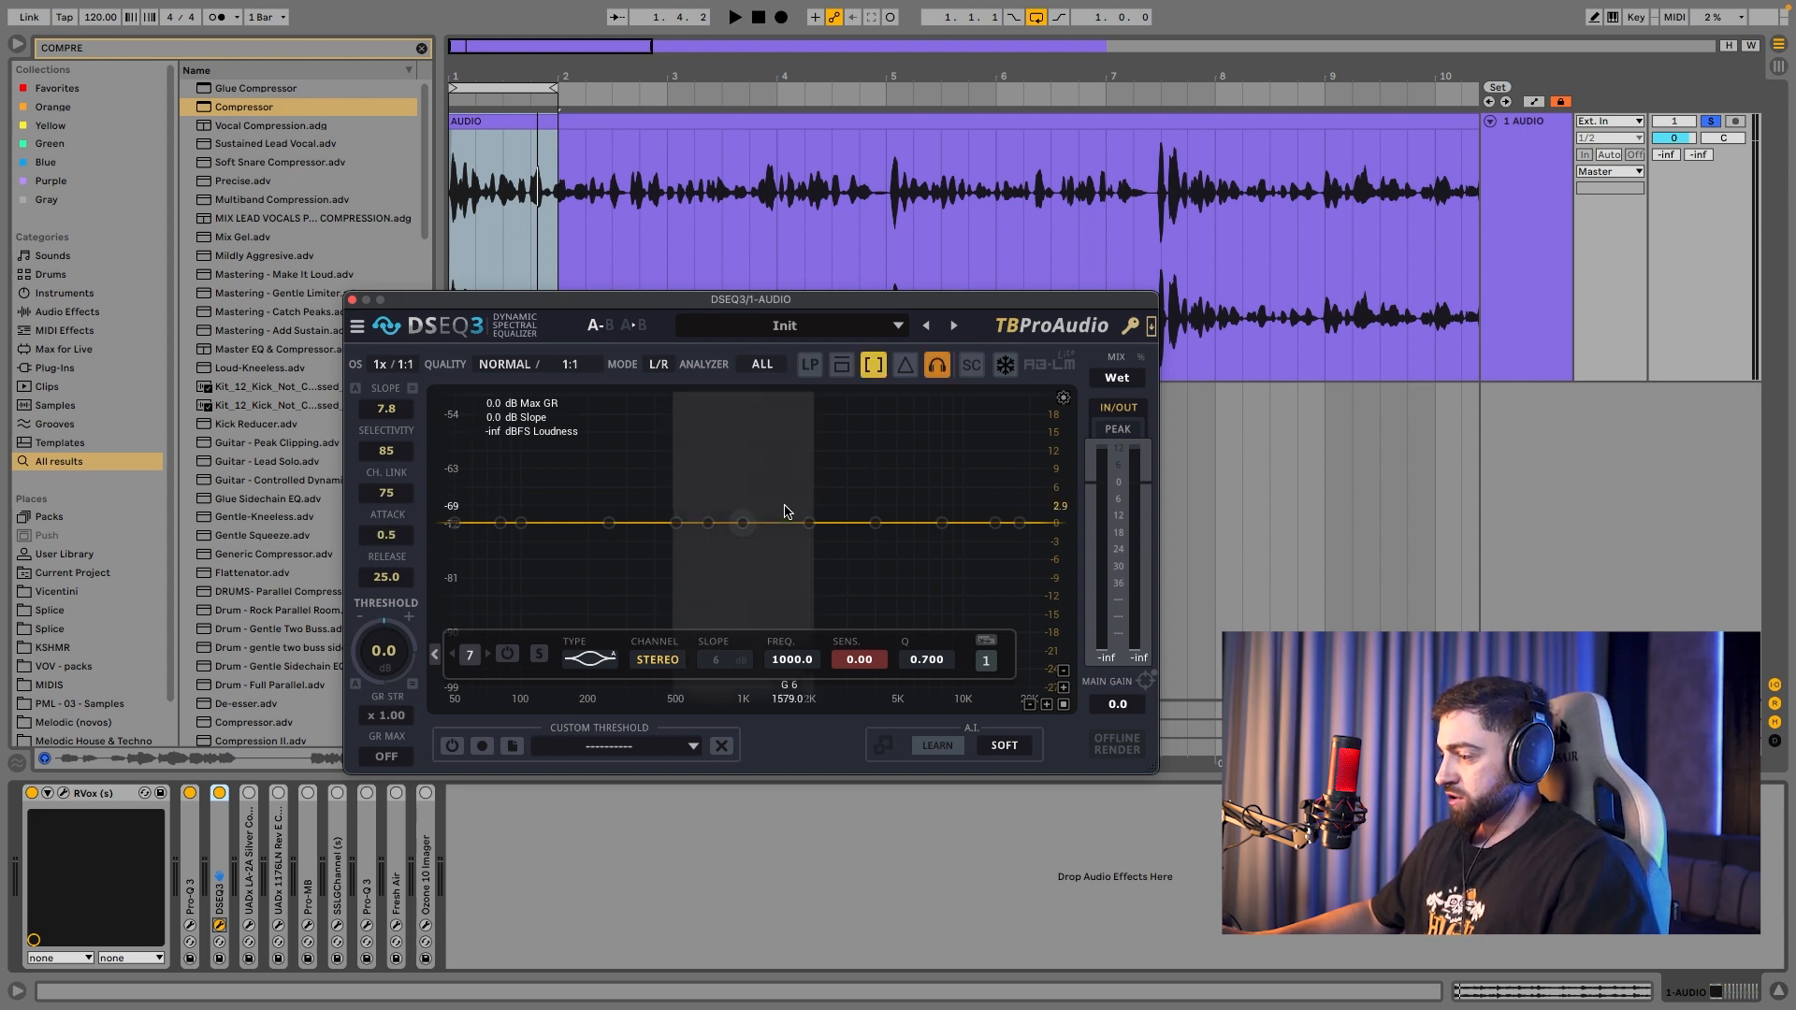
Step: Place band 7 at about 10.9 kHz with 12.83 sensitivity during playback and set the threshold to 9.3
drag(742, 525, 999, 474)
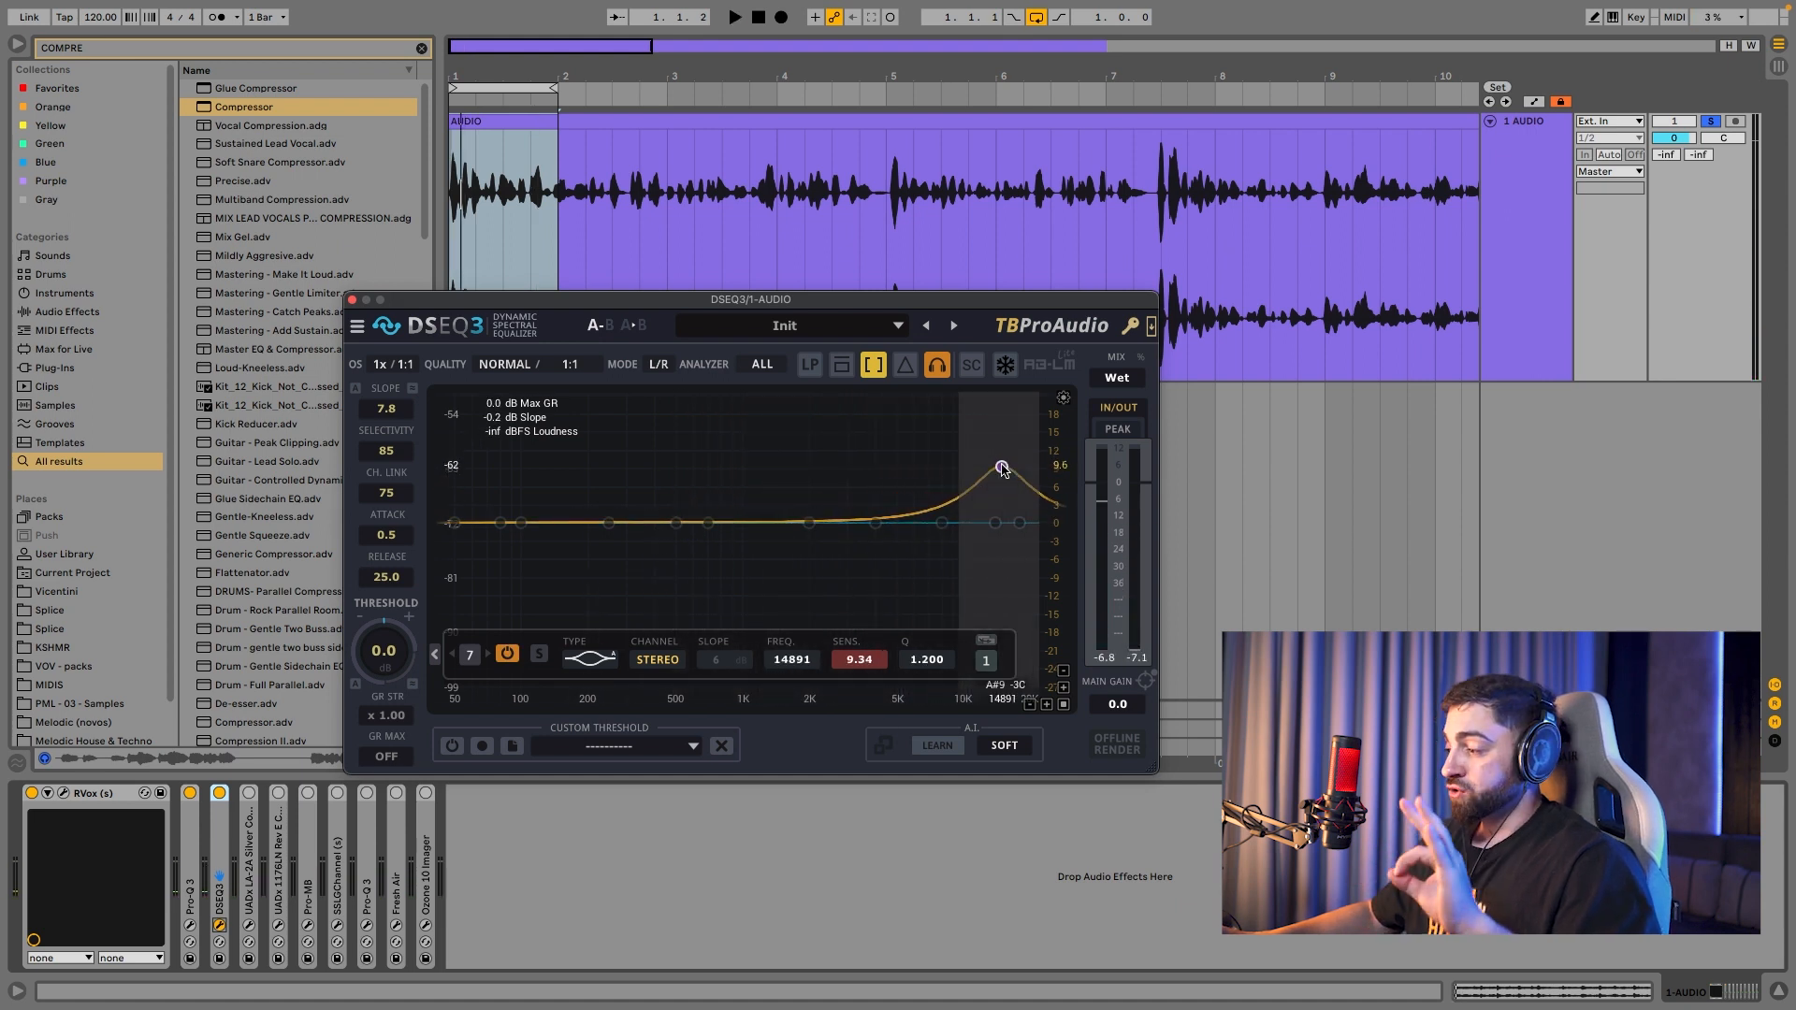
drag(1008, 465, 1001, 431)
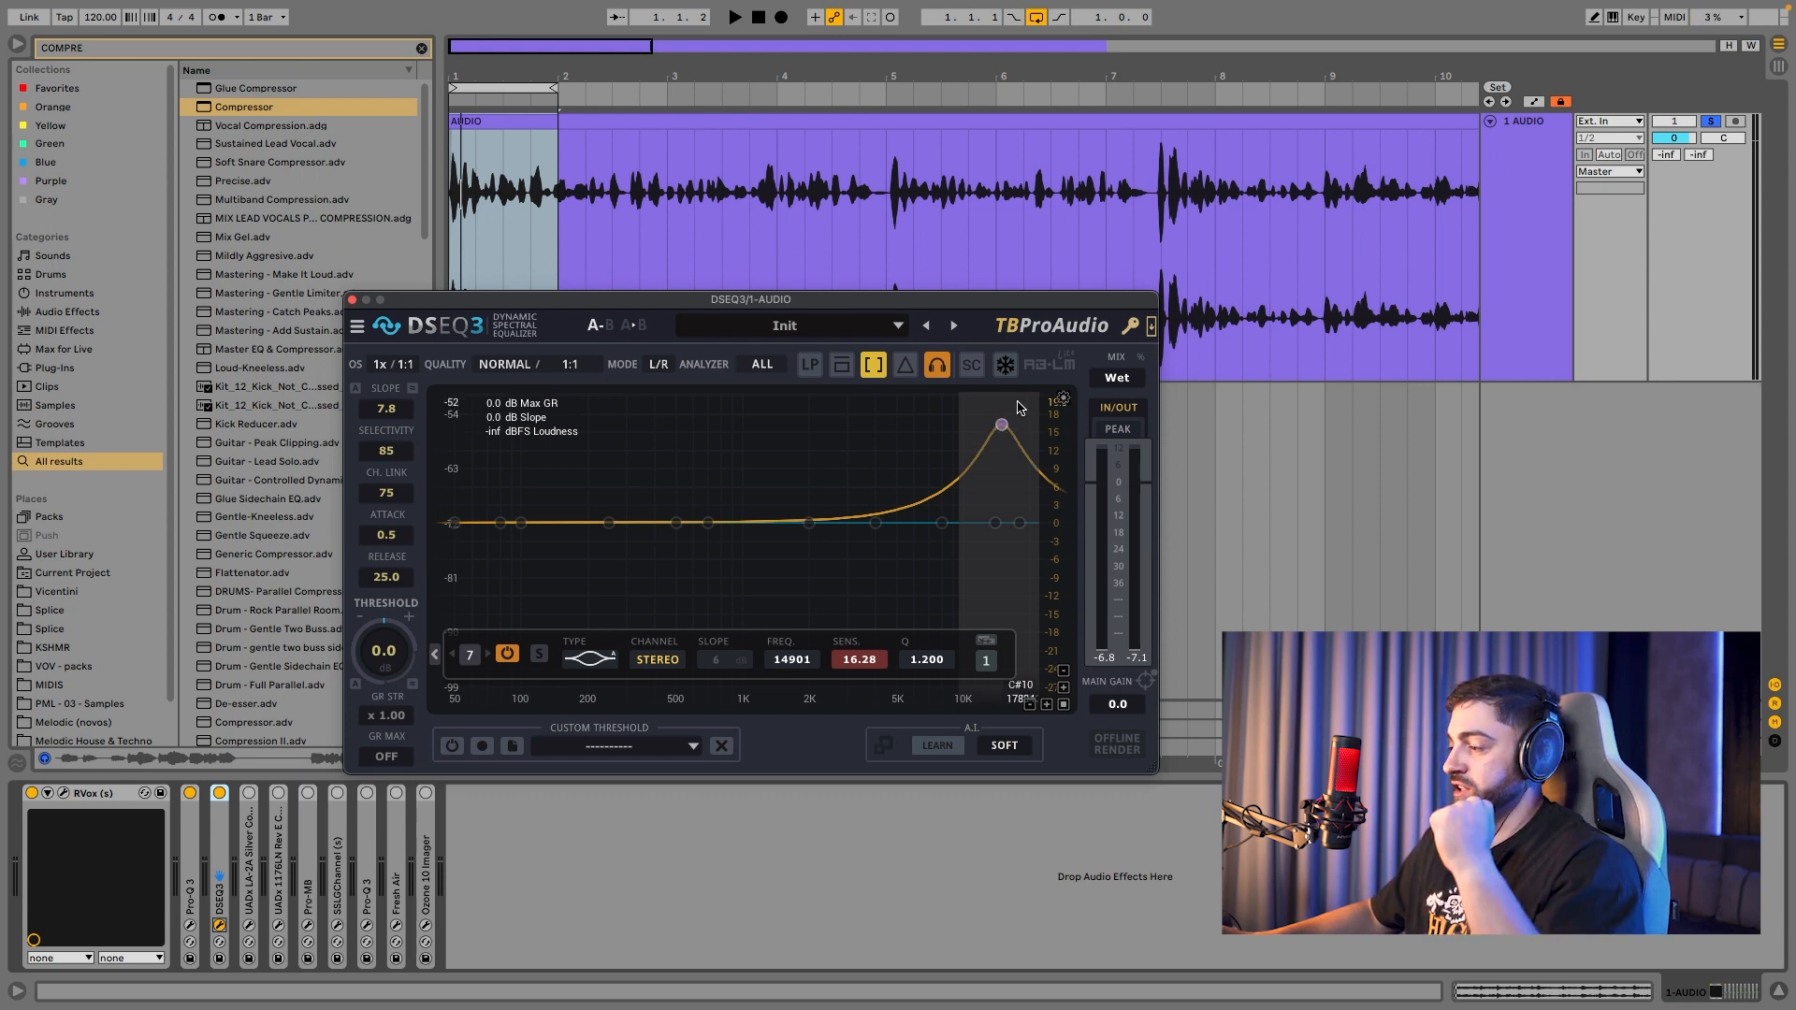
mouse_move(1002, 437)
mouse_down()
mouse_move(995, 585)
mouse_move(993, 410)
mouse_move(991, 477)
mouse_move(999, 419)
mouse_move(993, 451)
mouse_move(970, 449)
mouse_up()
key(space)
scroll(990, 442, down, 7)
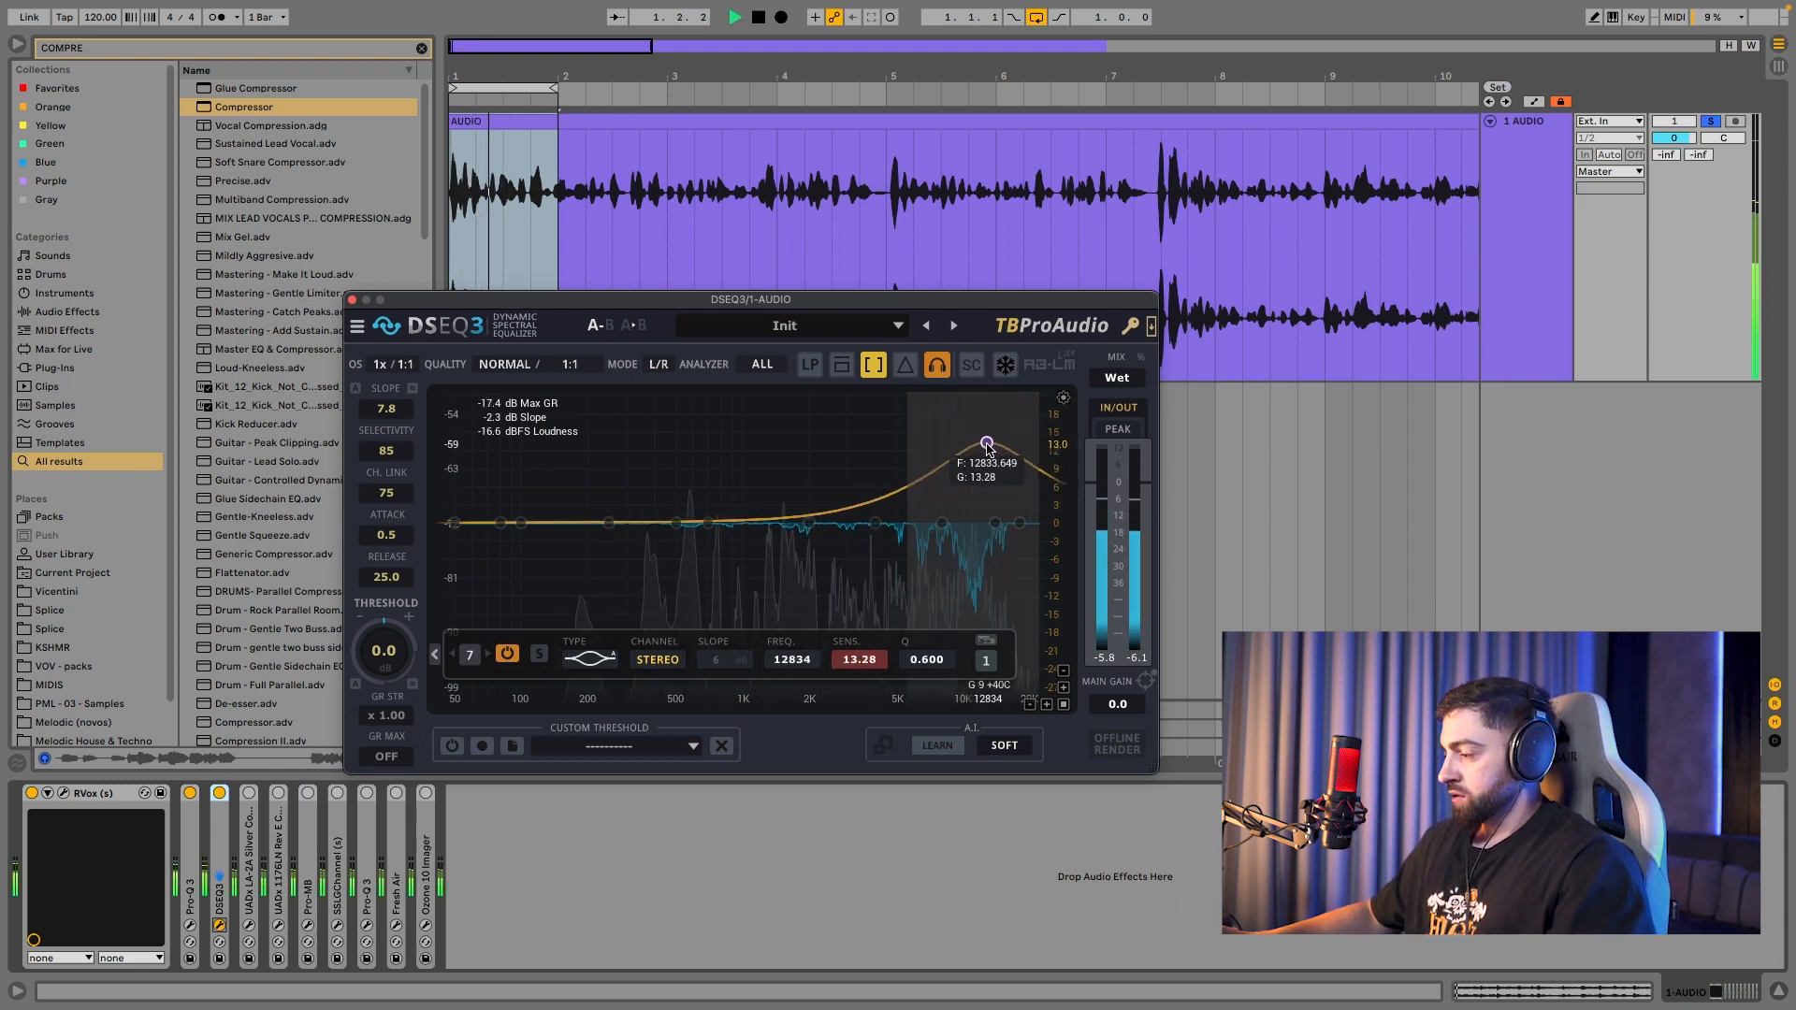
scroll(970, 448, up, 3)
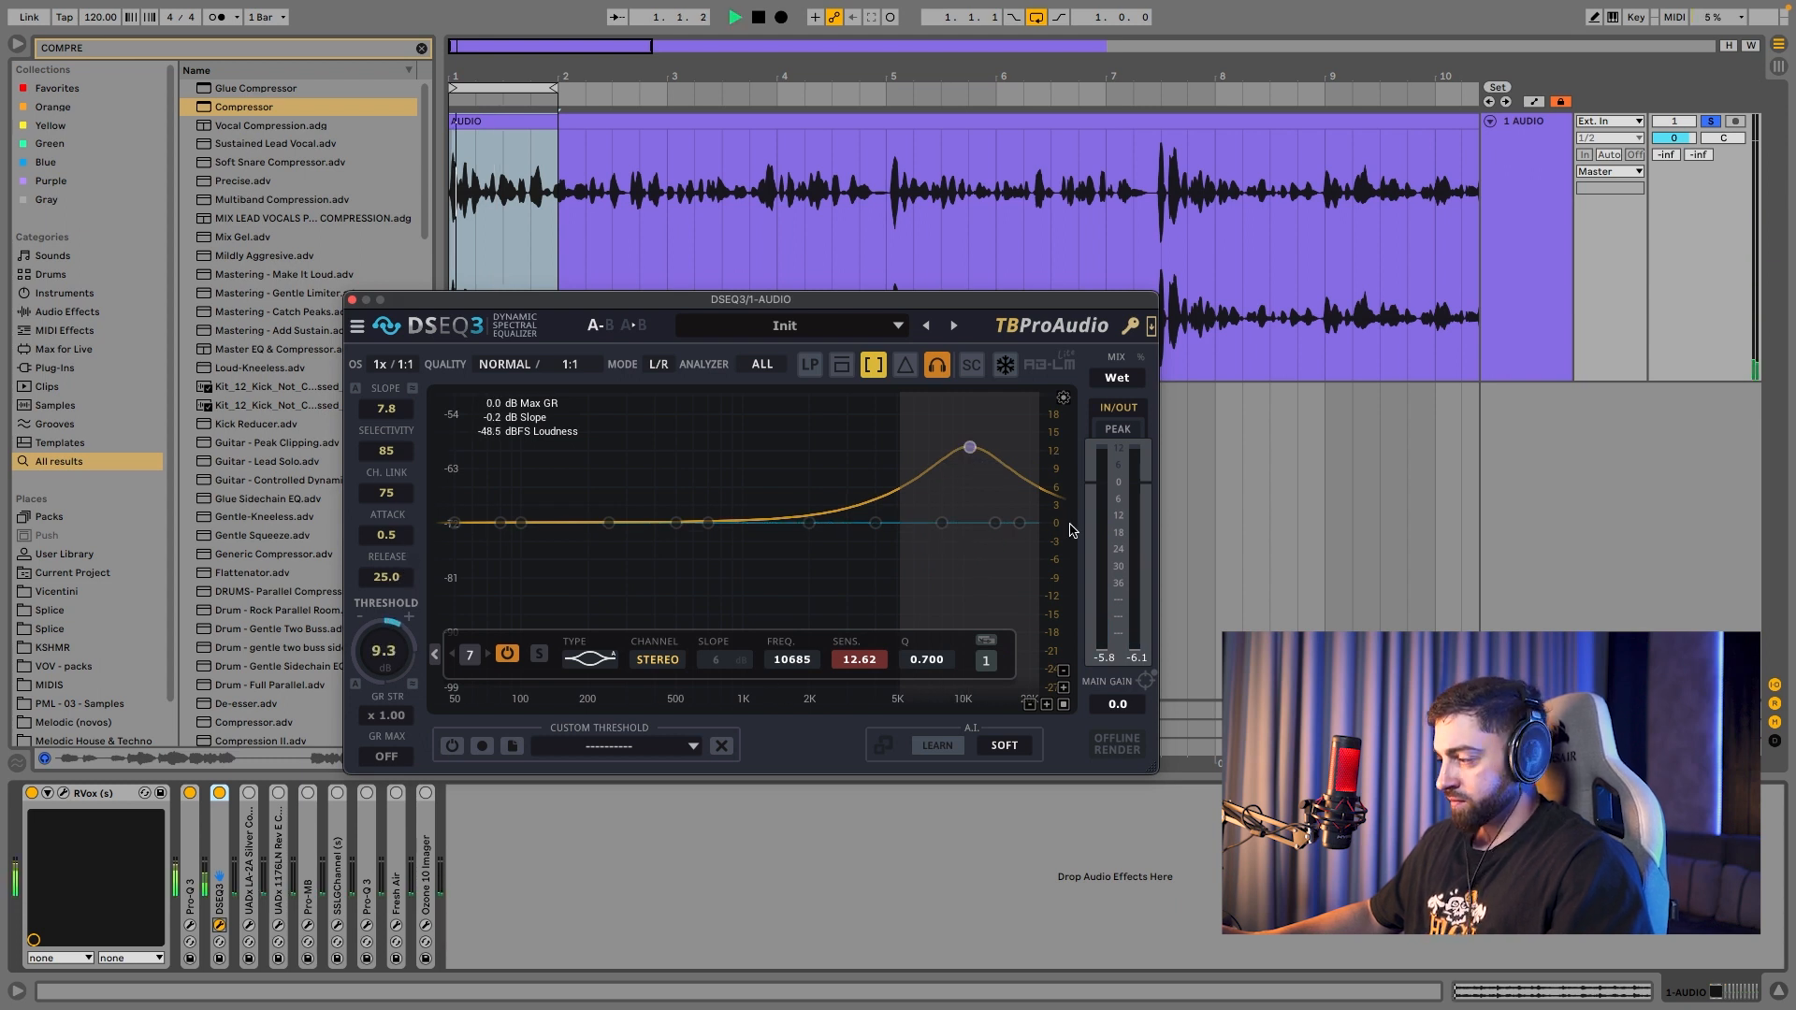
drag(970, 447, 972, 446)
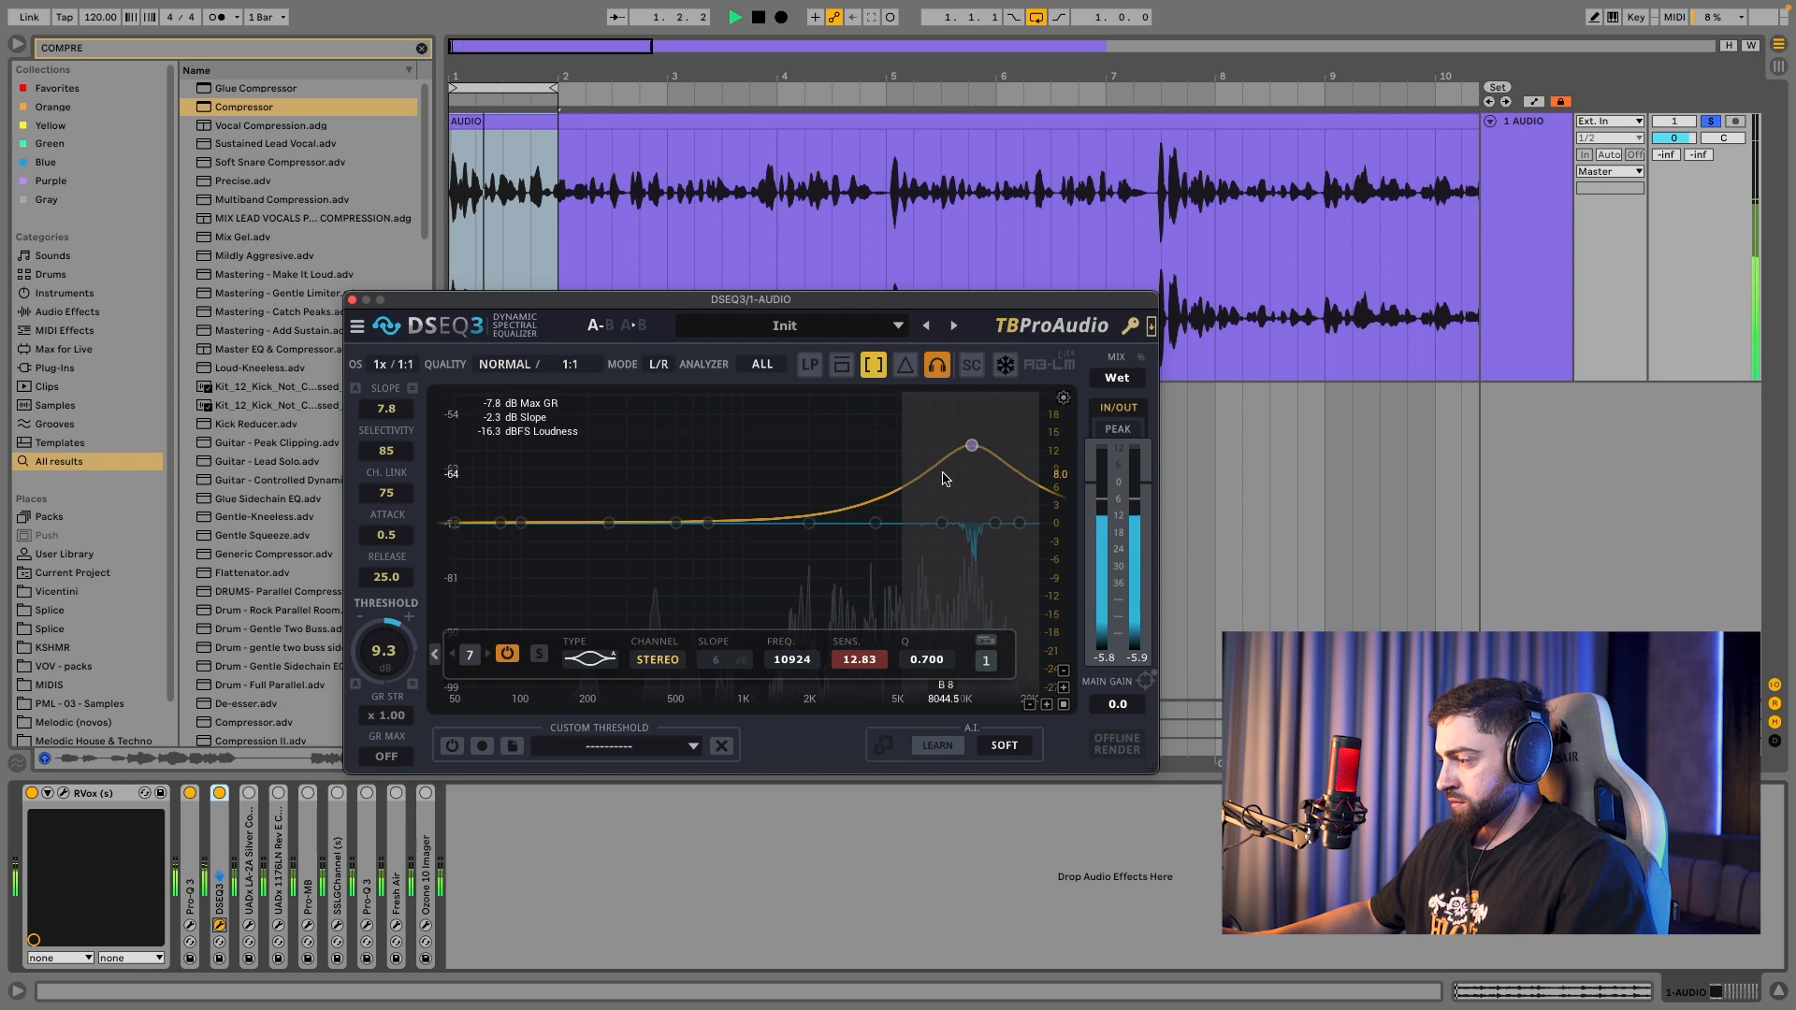
Step: Narrow band 7 to a Q of 1.5 and deactivate it
key(space)
double_click(972, 445)
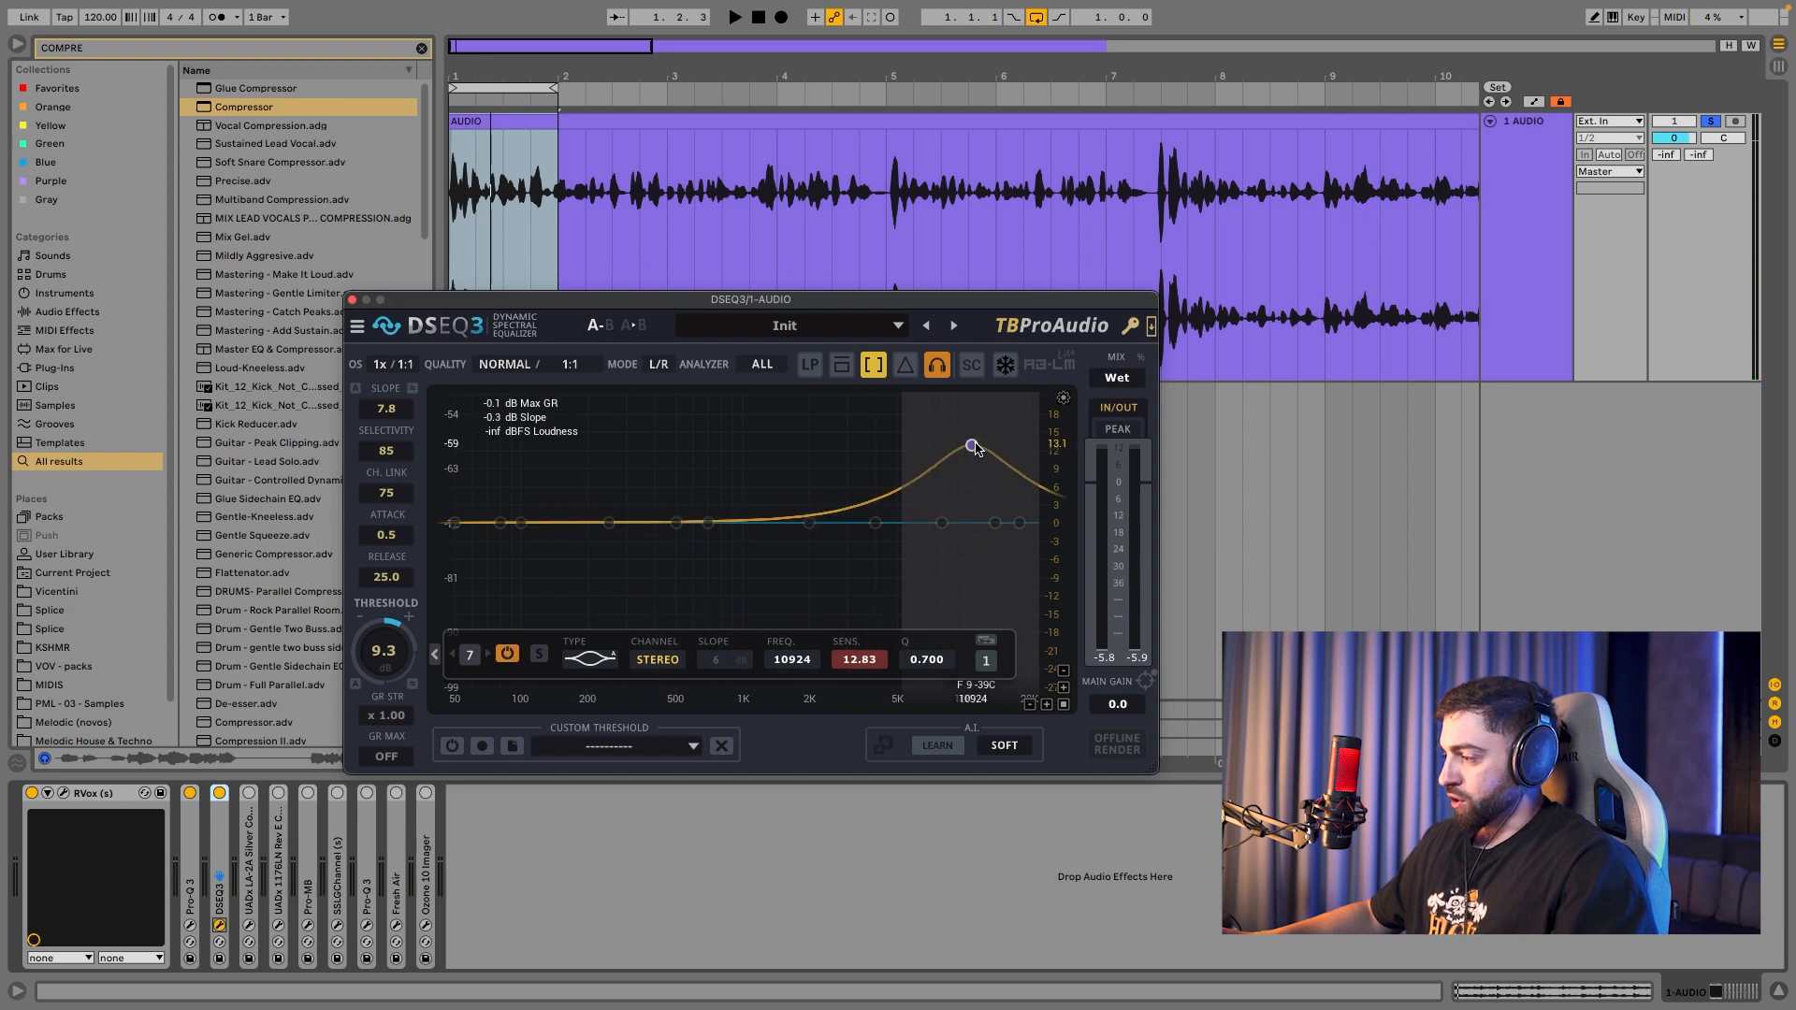
scroll(972, 449, up, 5)
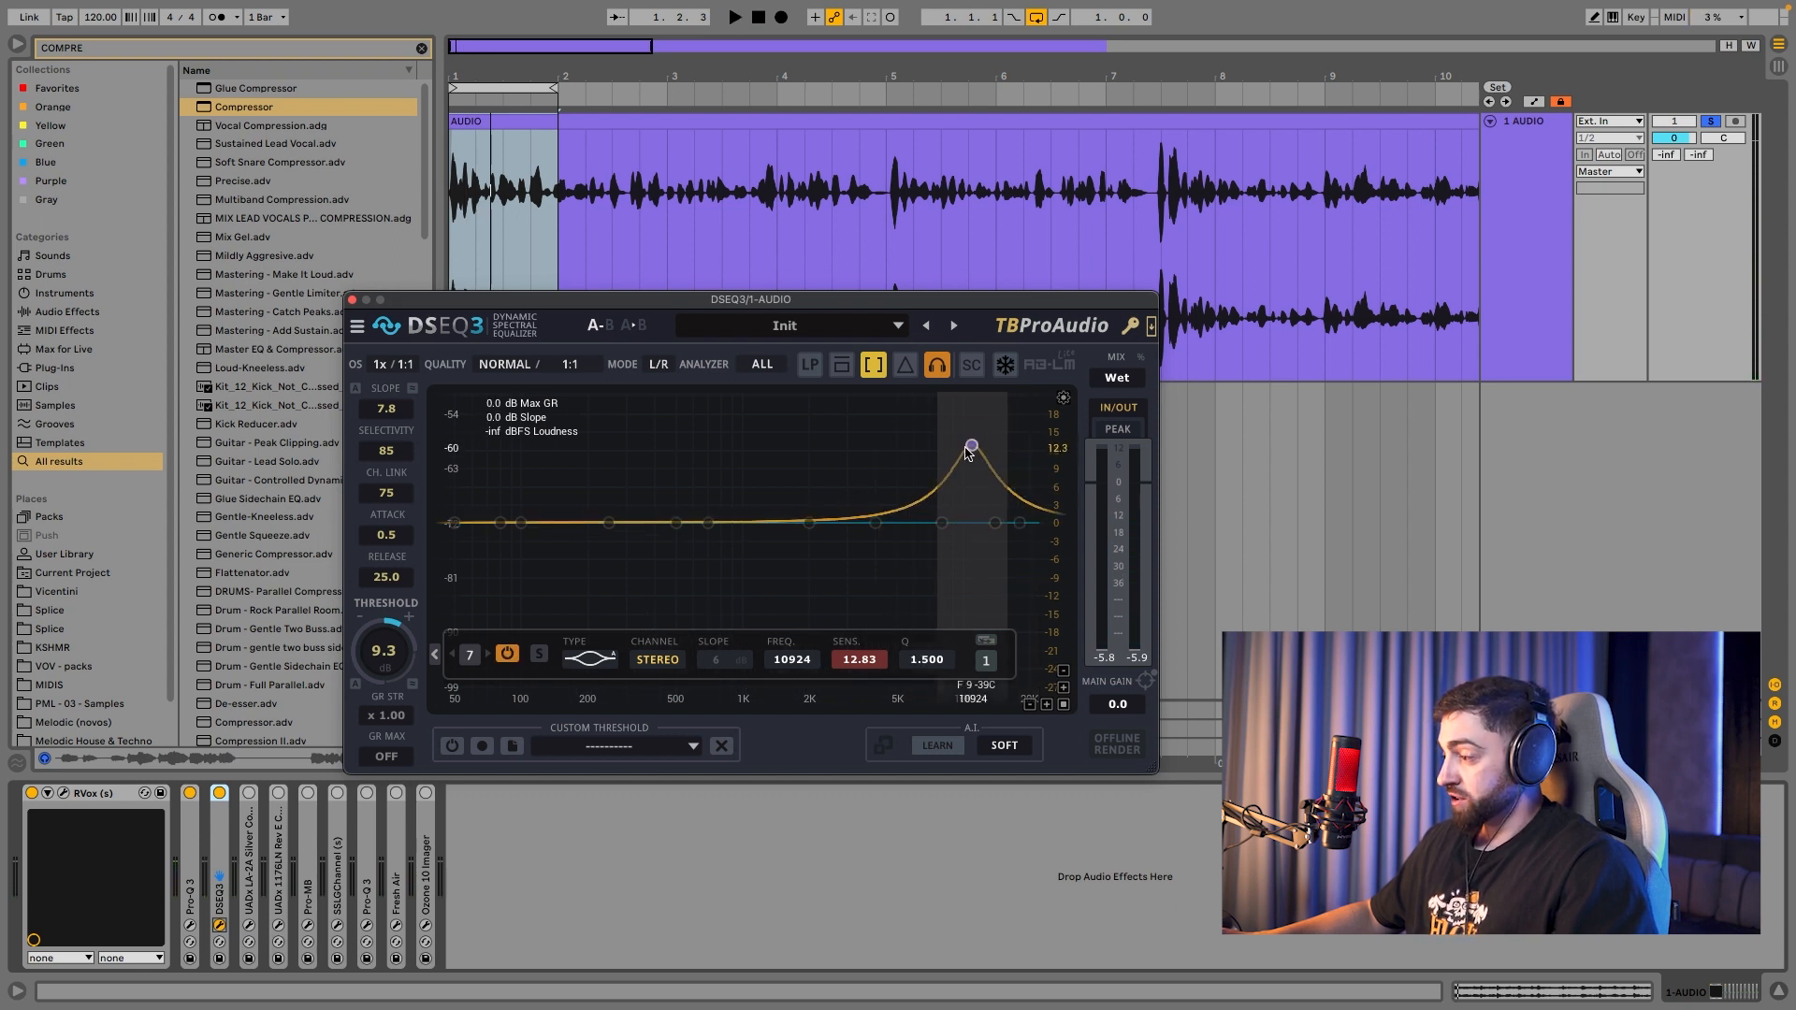
Step: Place band 9 at about 6508 Hz with 16.21 sensitivity and a Q of 2.3, audition it and deactivate it
drag(878, 521, 922, 427)
key(space)
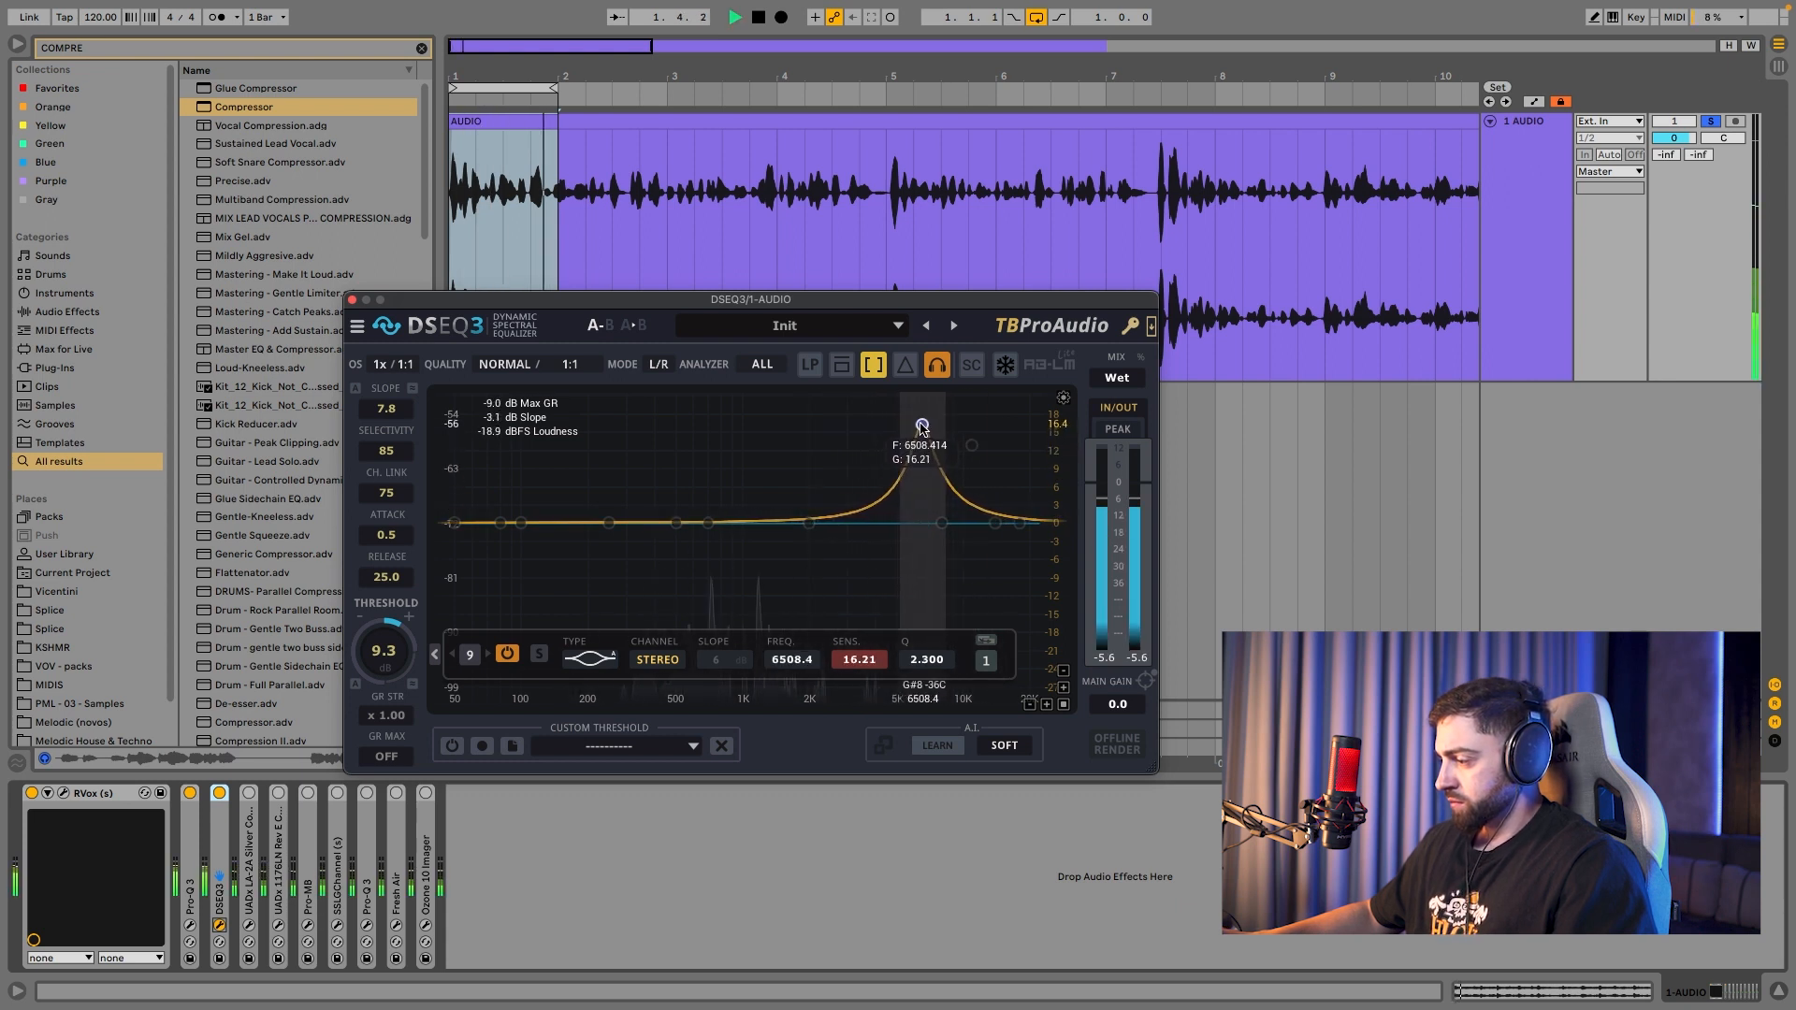
double_click(922, 427)
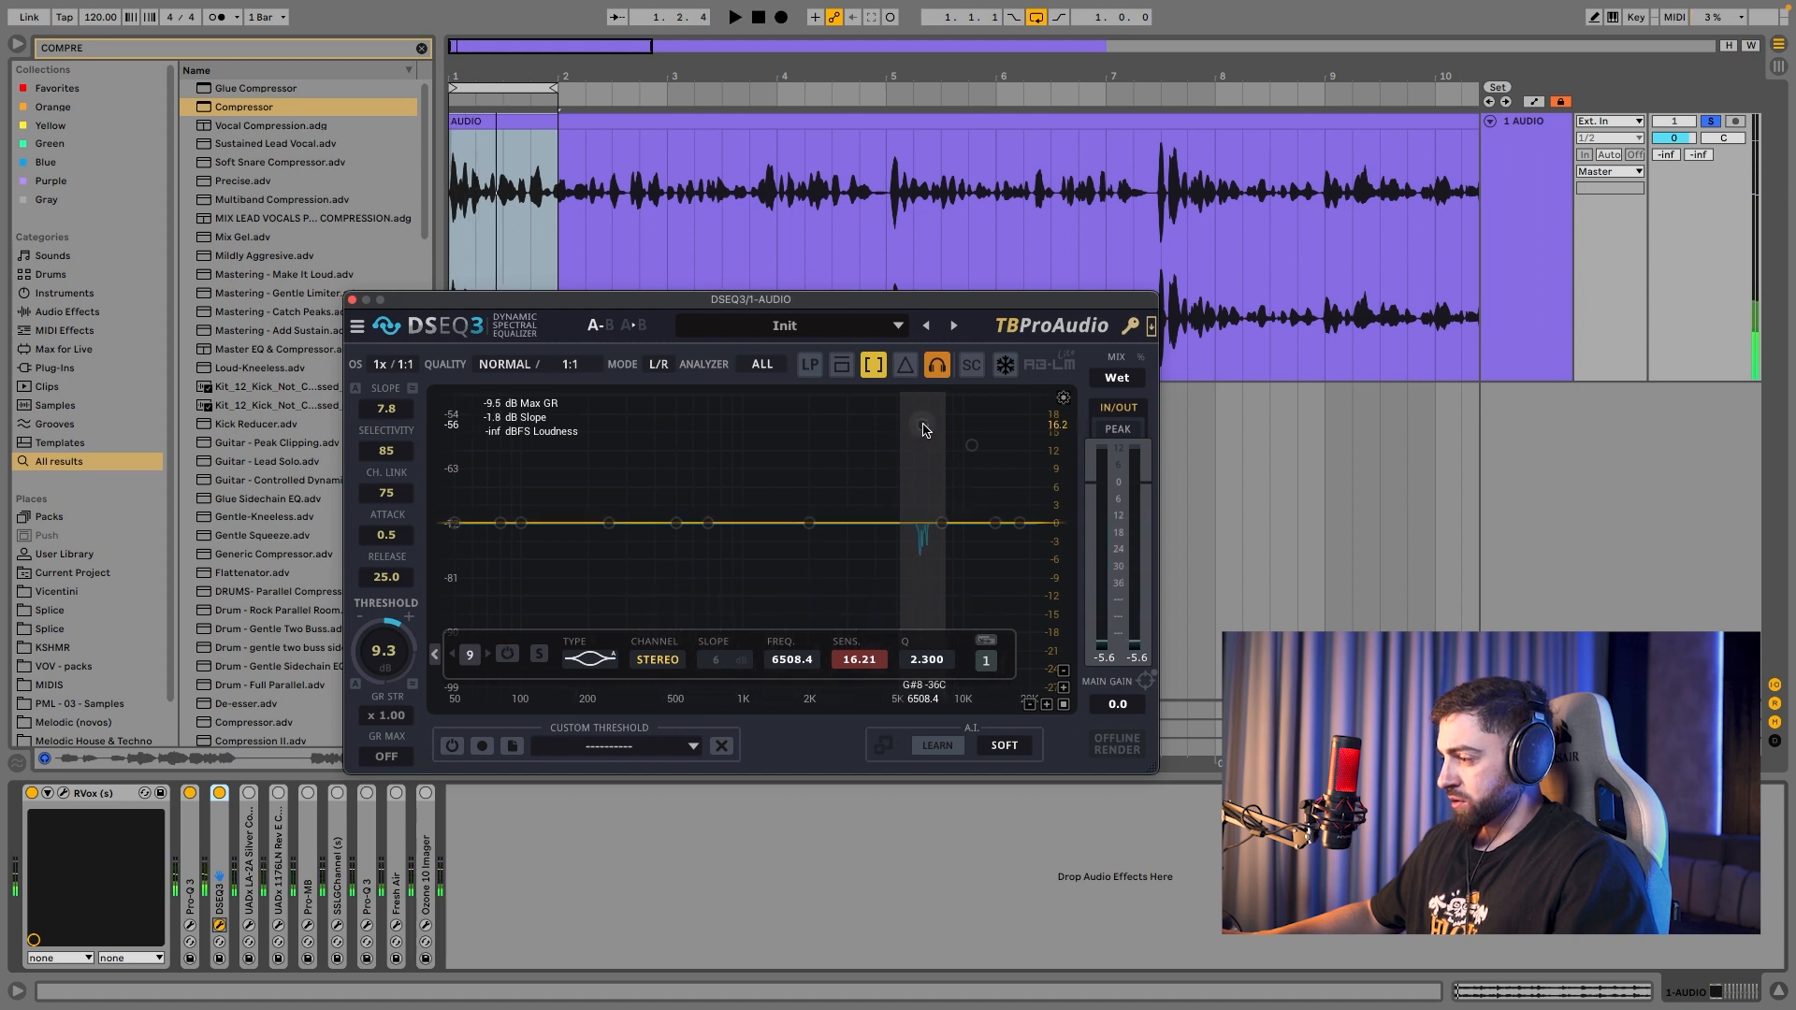
Step: Activate band 8 and place it at about 2910 Hz with 15.00 sensitivity and a Q of 2.9
double_click(809, 522)
drag(810, 521, 844, 485)
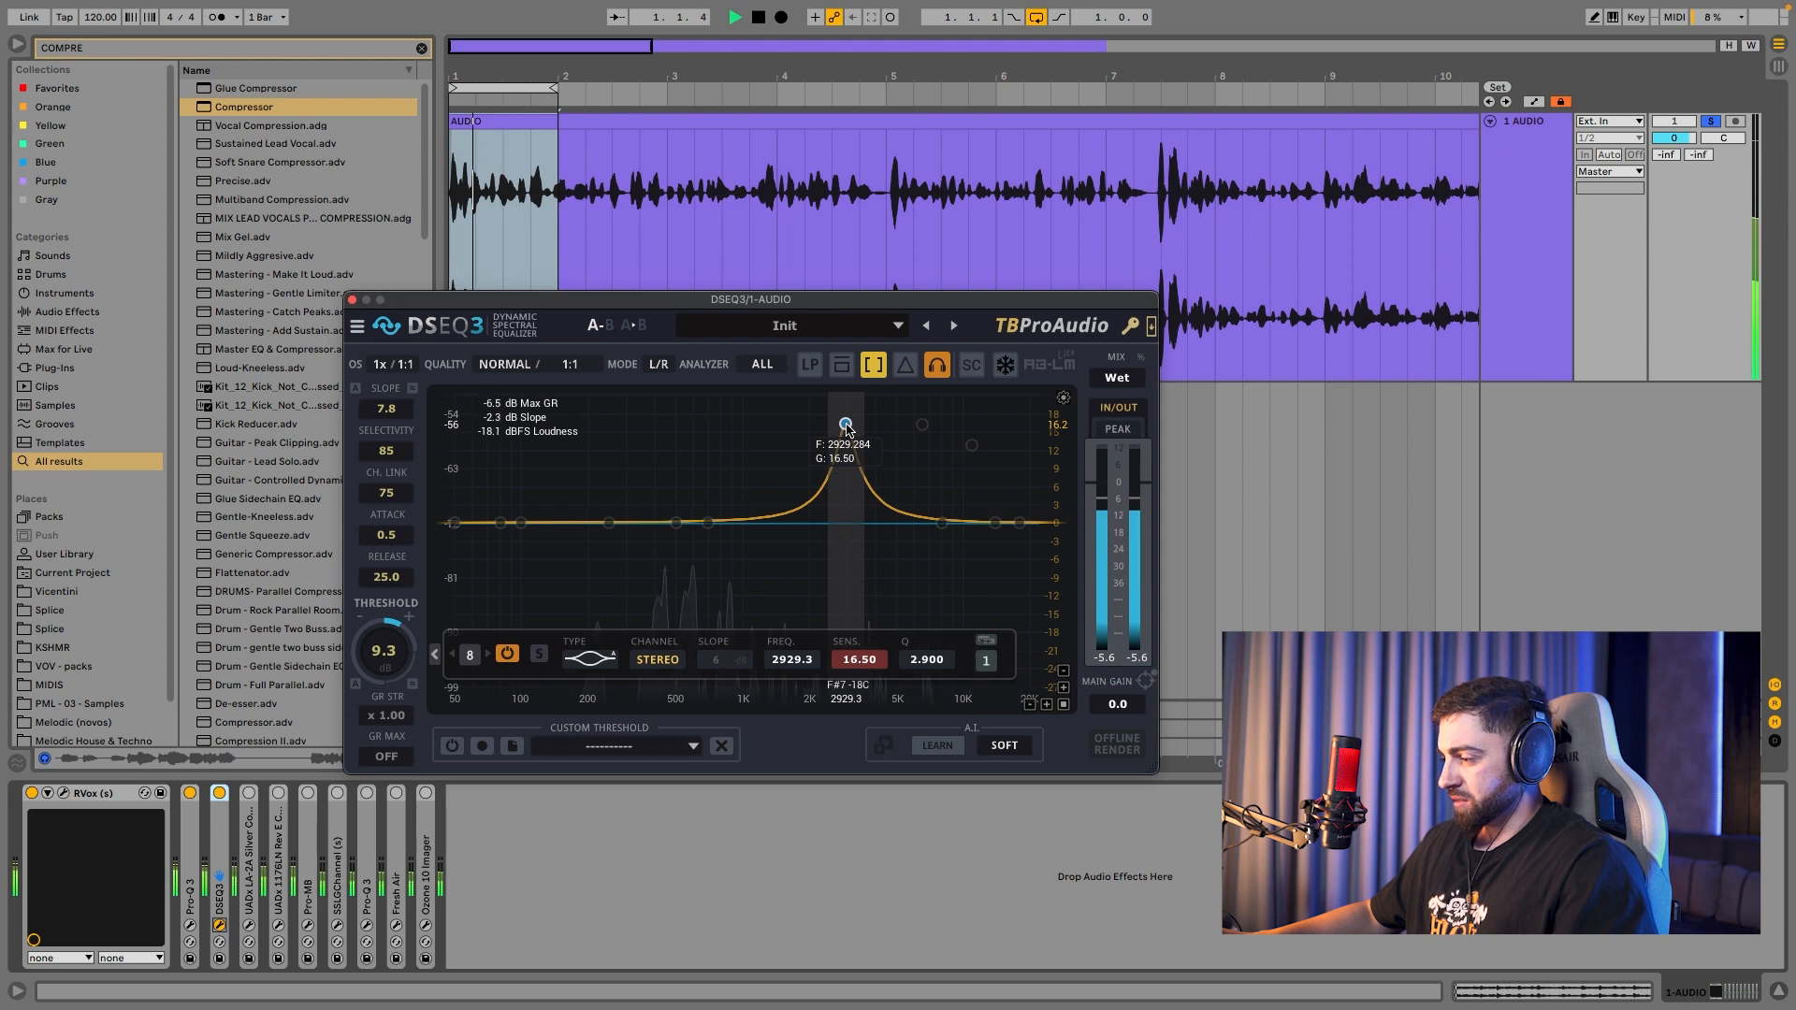
key(space)
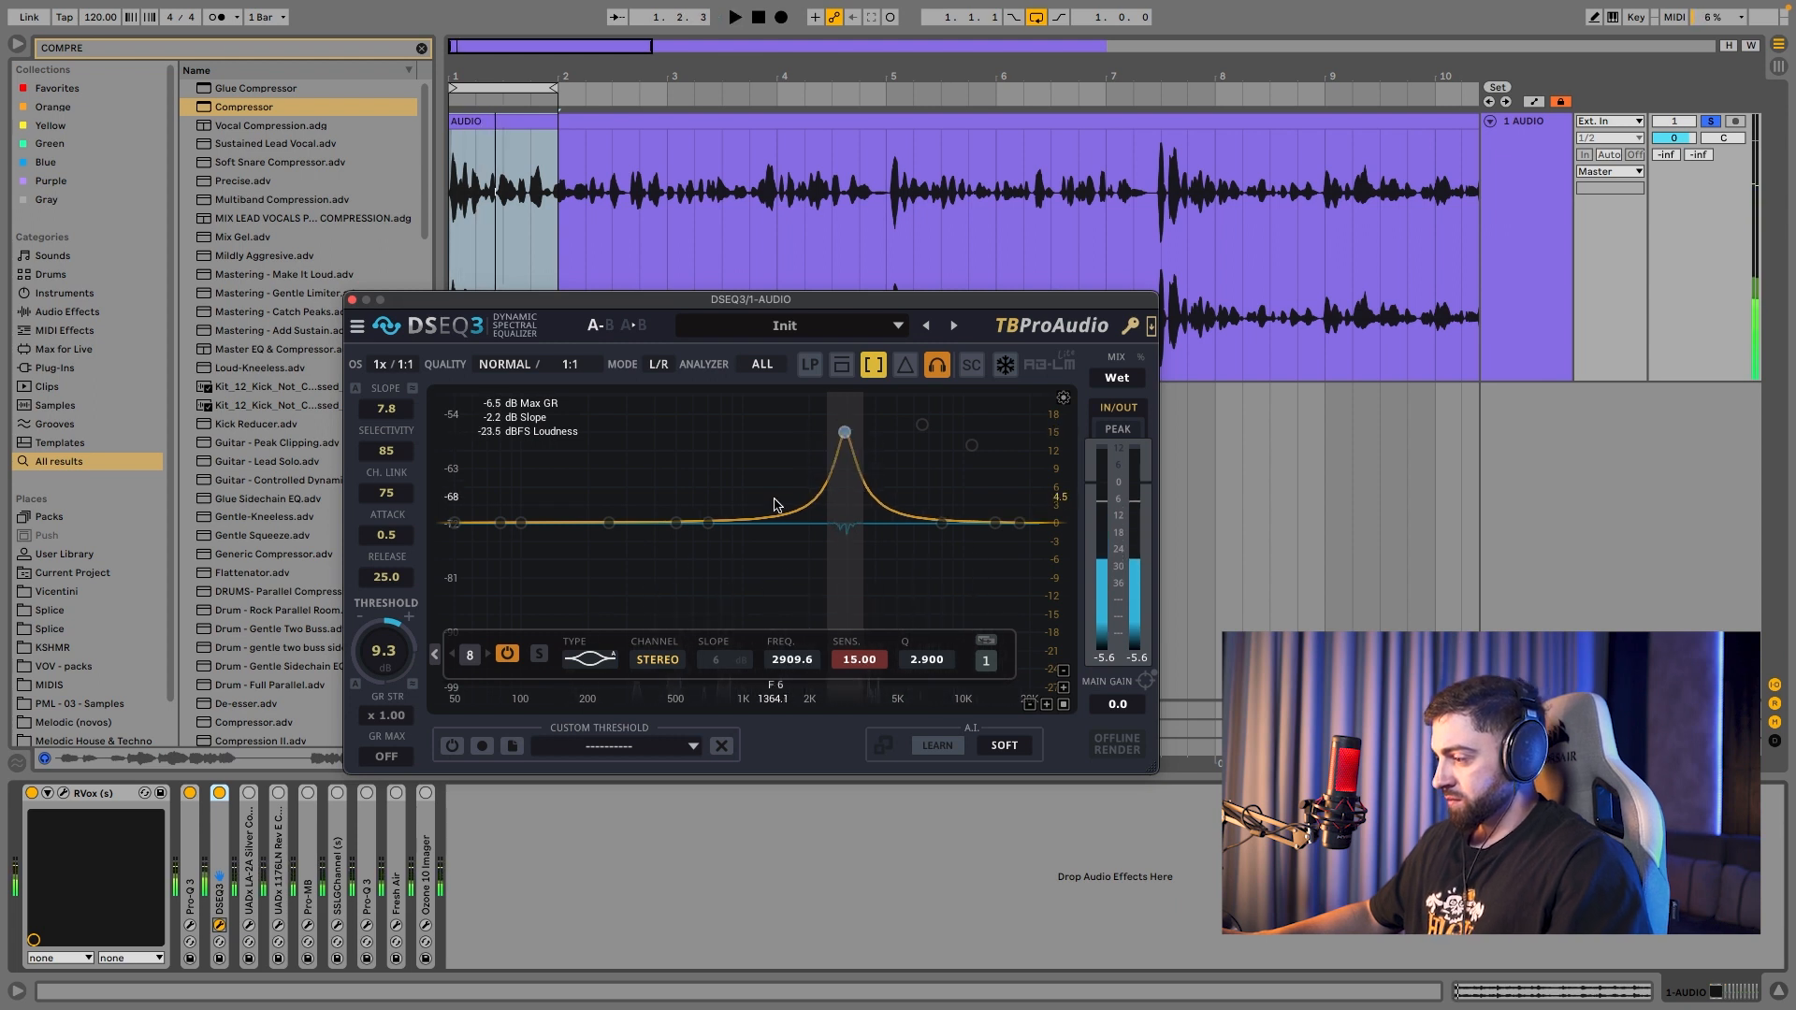
Step: Raise another band between 500 Hz and 1 kHz to a sensitivity of about 13 and adjust its Q during playback
click(709, 524)
drag(710, 523, 705, 445)
scroll(759, 437, up, 5)
key(space)
scroll(711, 451, down, 1)
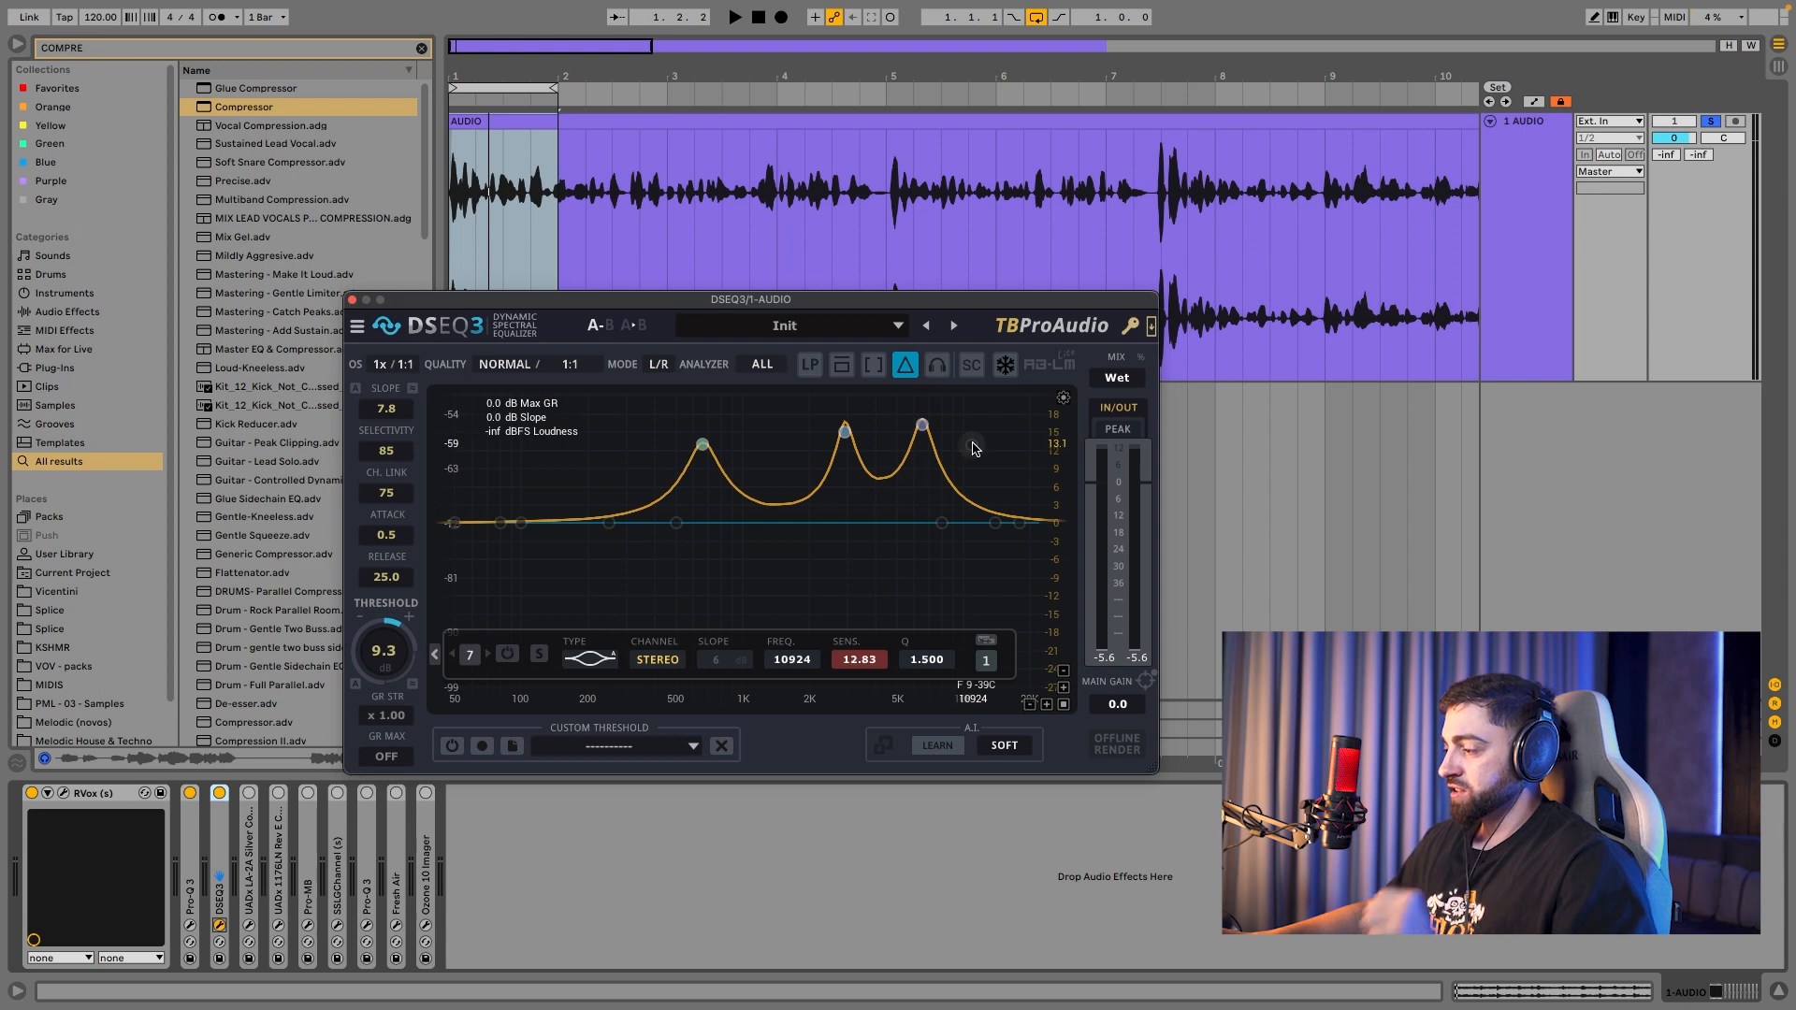
Step: Place band 9 at about 6537 Hz with 15.30 sensitivity, audition the removed signal, and compare the vocal with DSEQ3 bypassed and active
drag(973, 448, 921, 433)
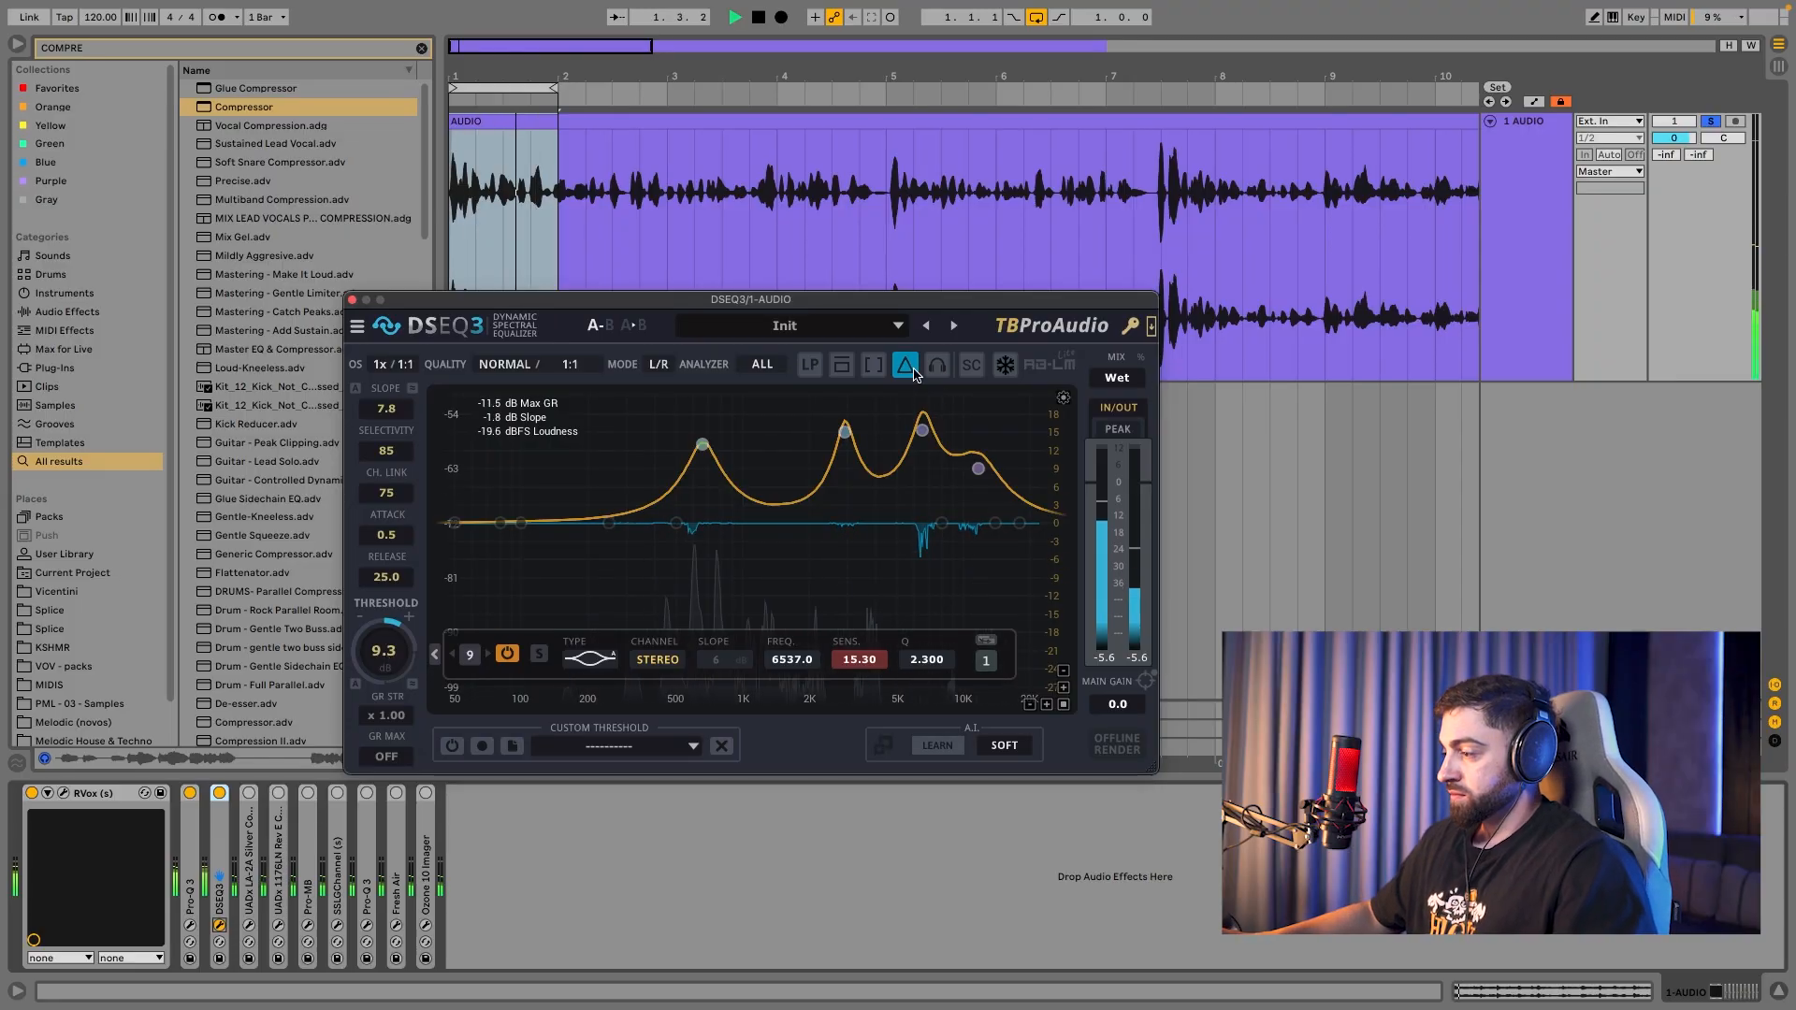
key(space)
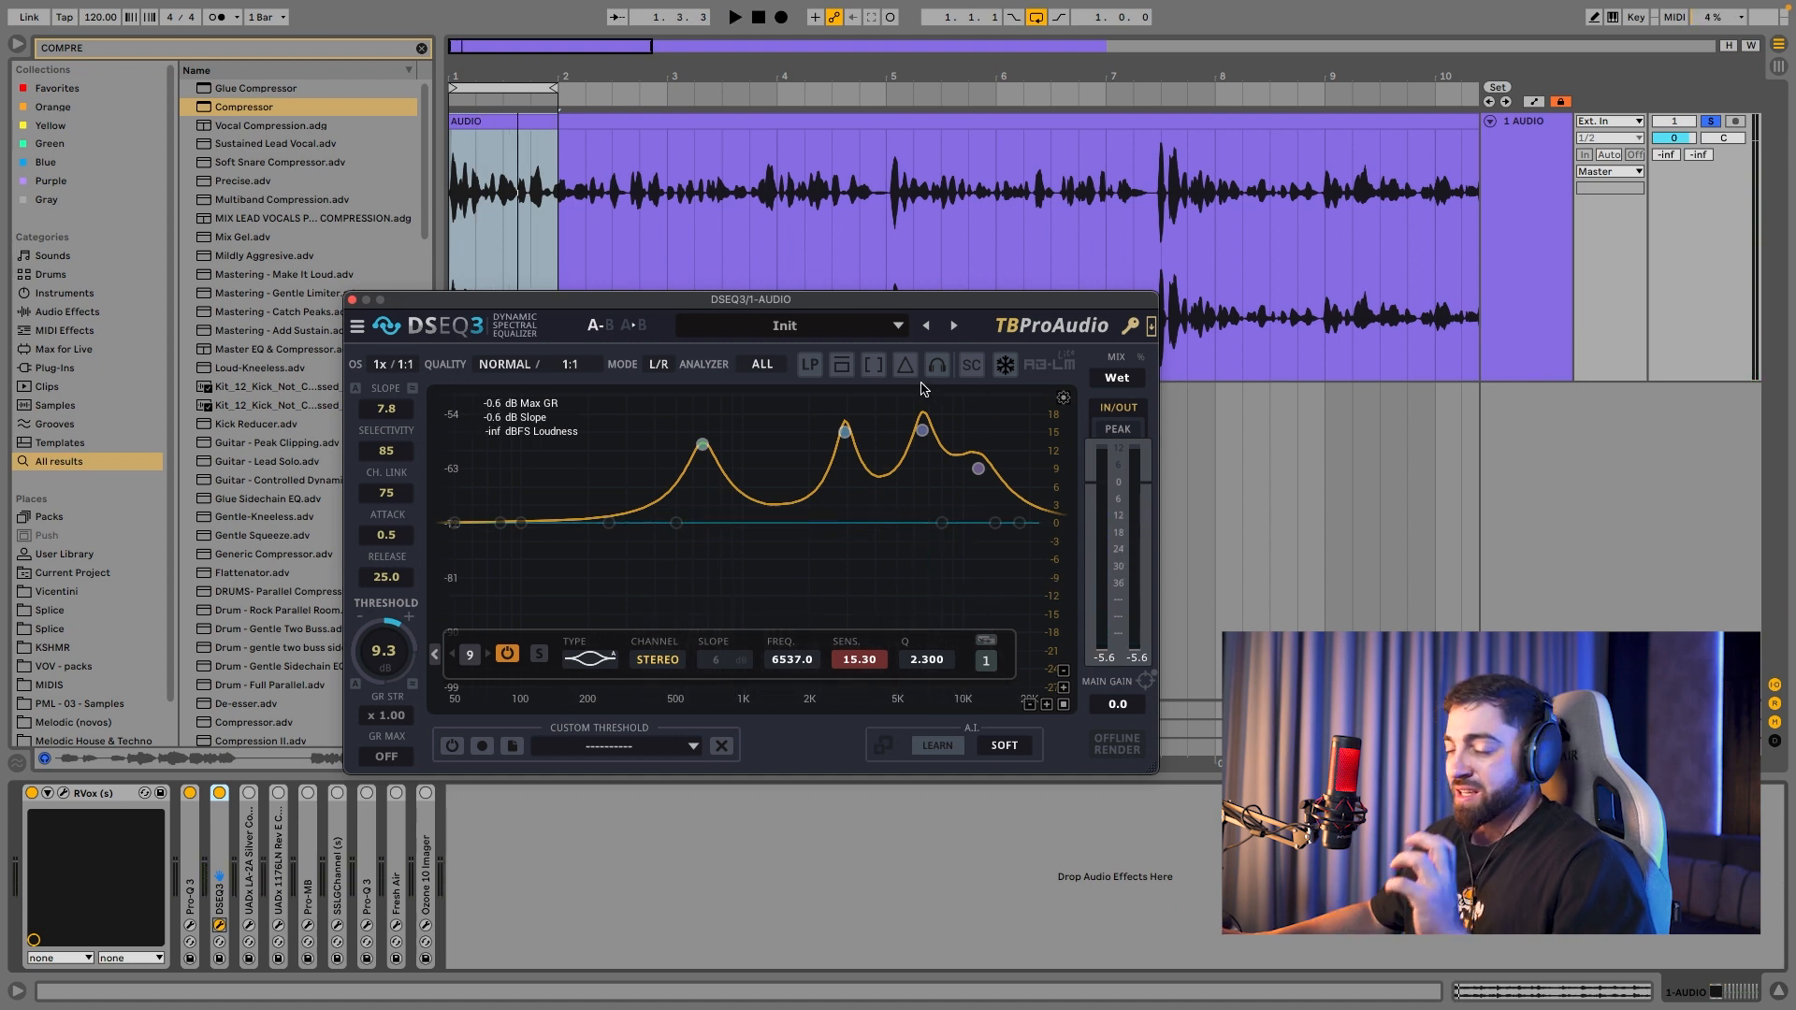
click(847, 370)
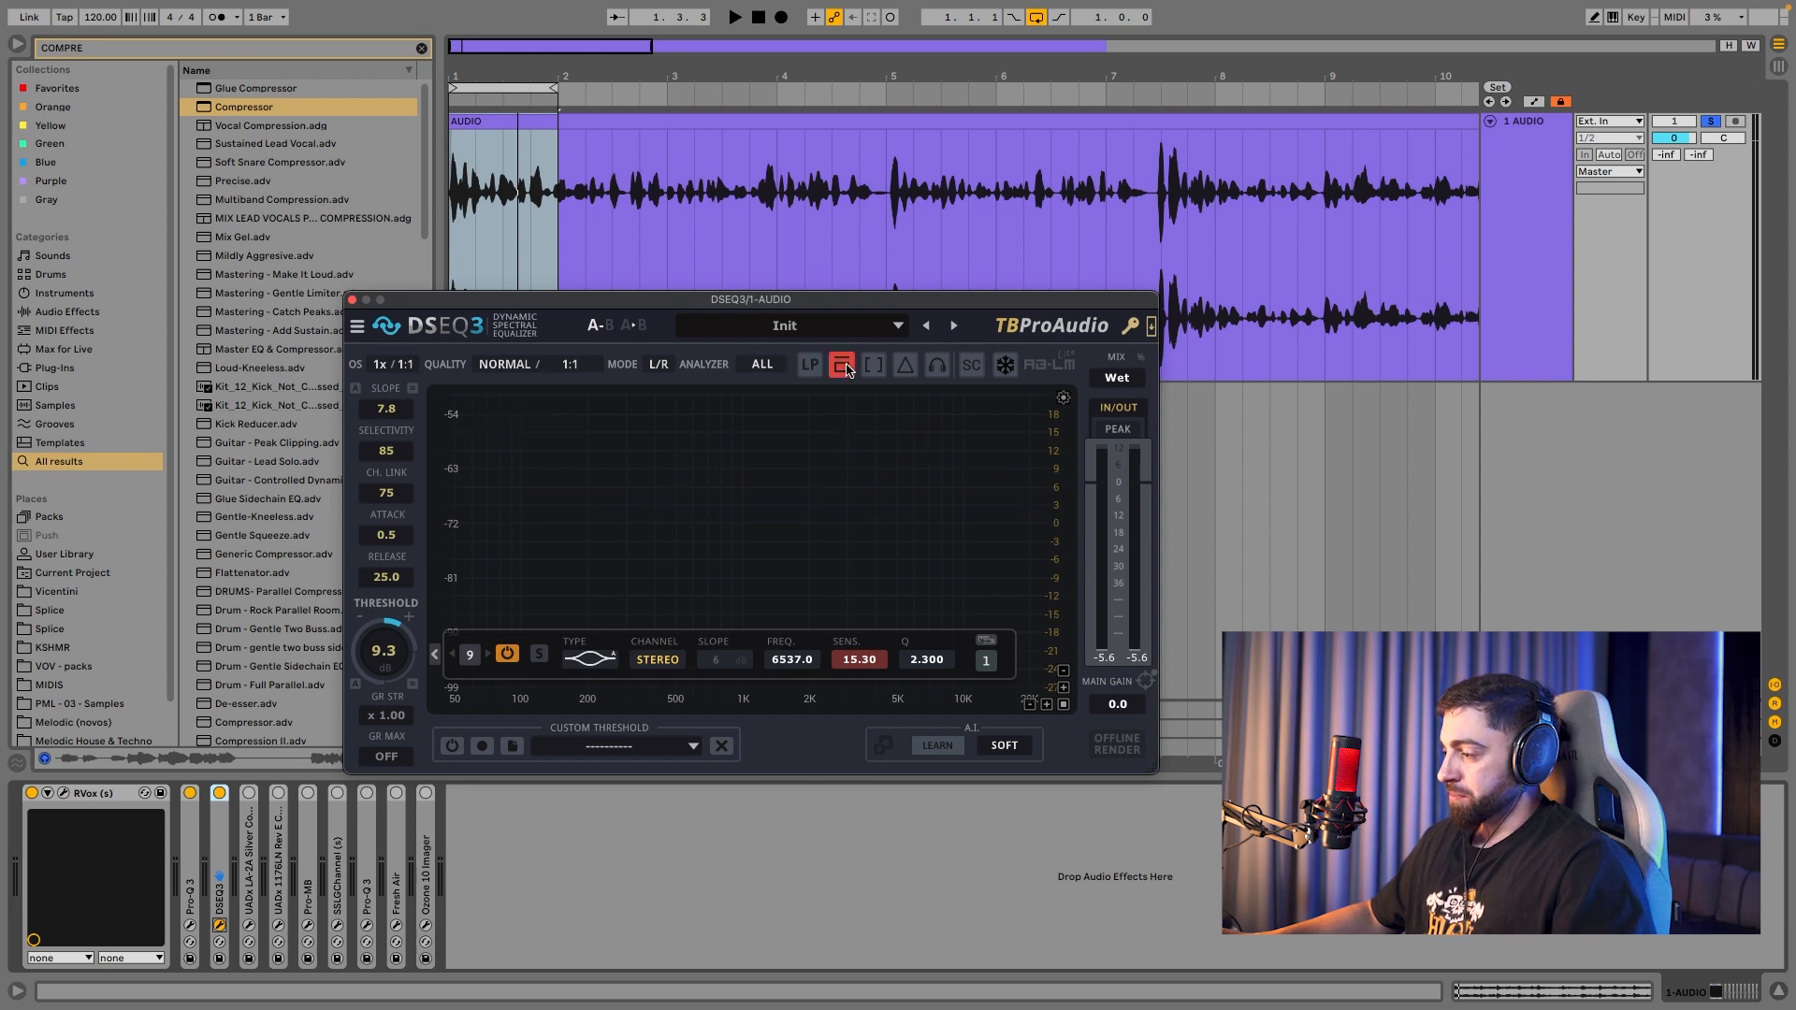
key(space)
click(847, 369)
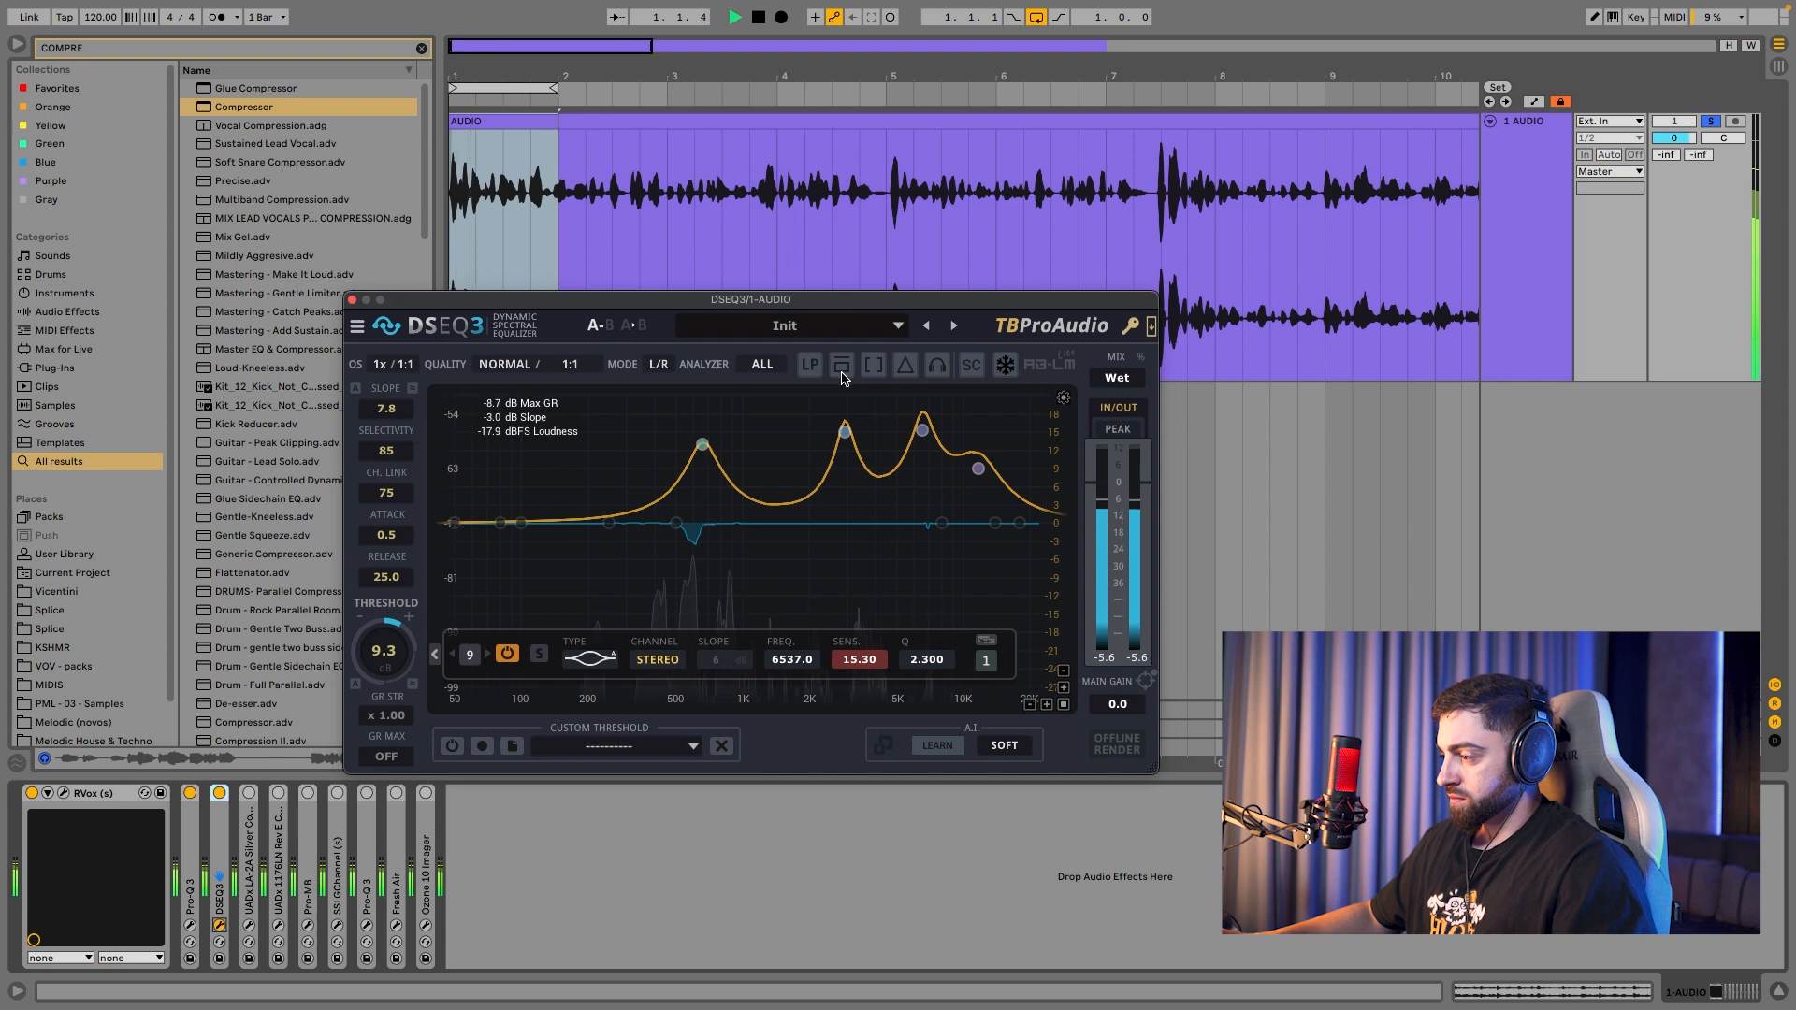
click(843, 373)
click(841, 372)
key(space)
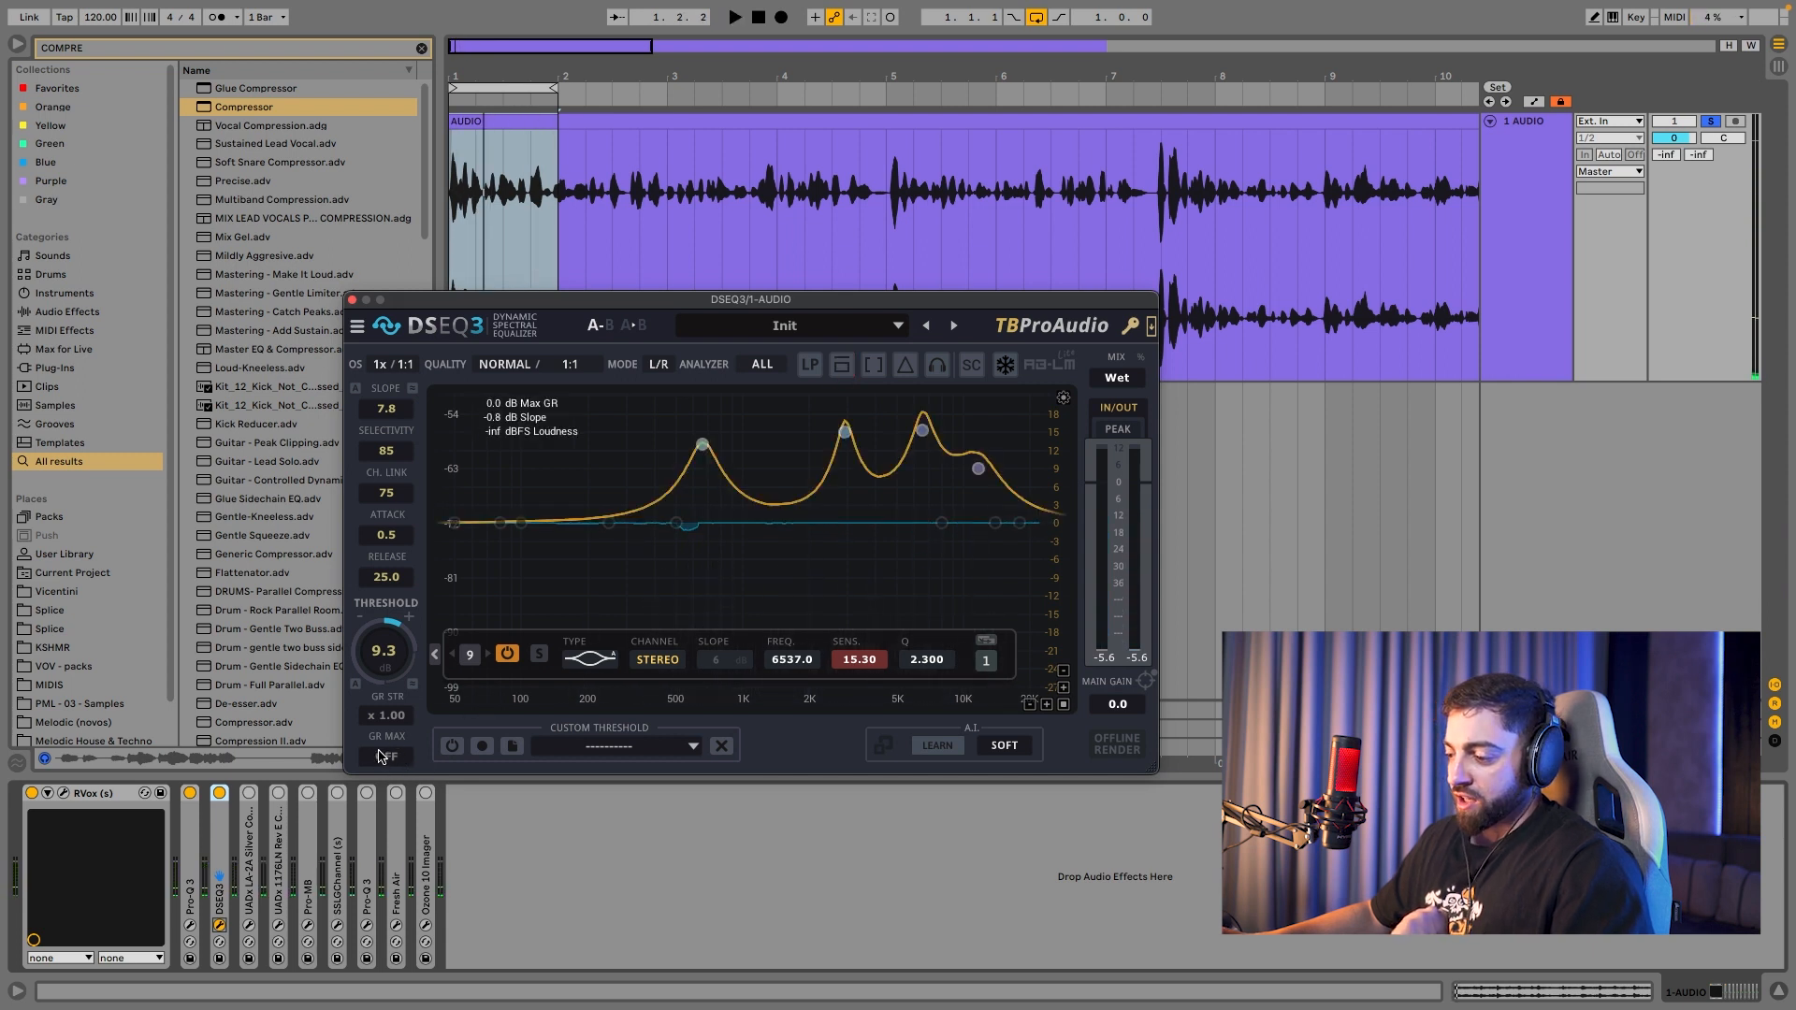
Step: Open DSEQ3's maximum gain reduction limit for editing and close the entry
key(BackSpace)
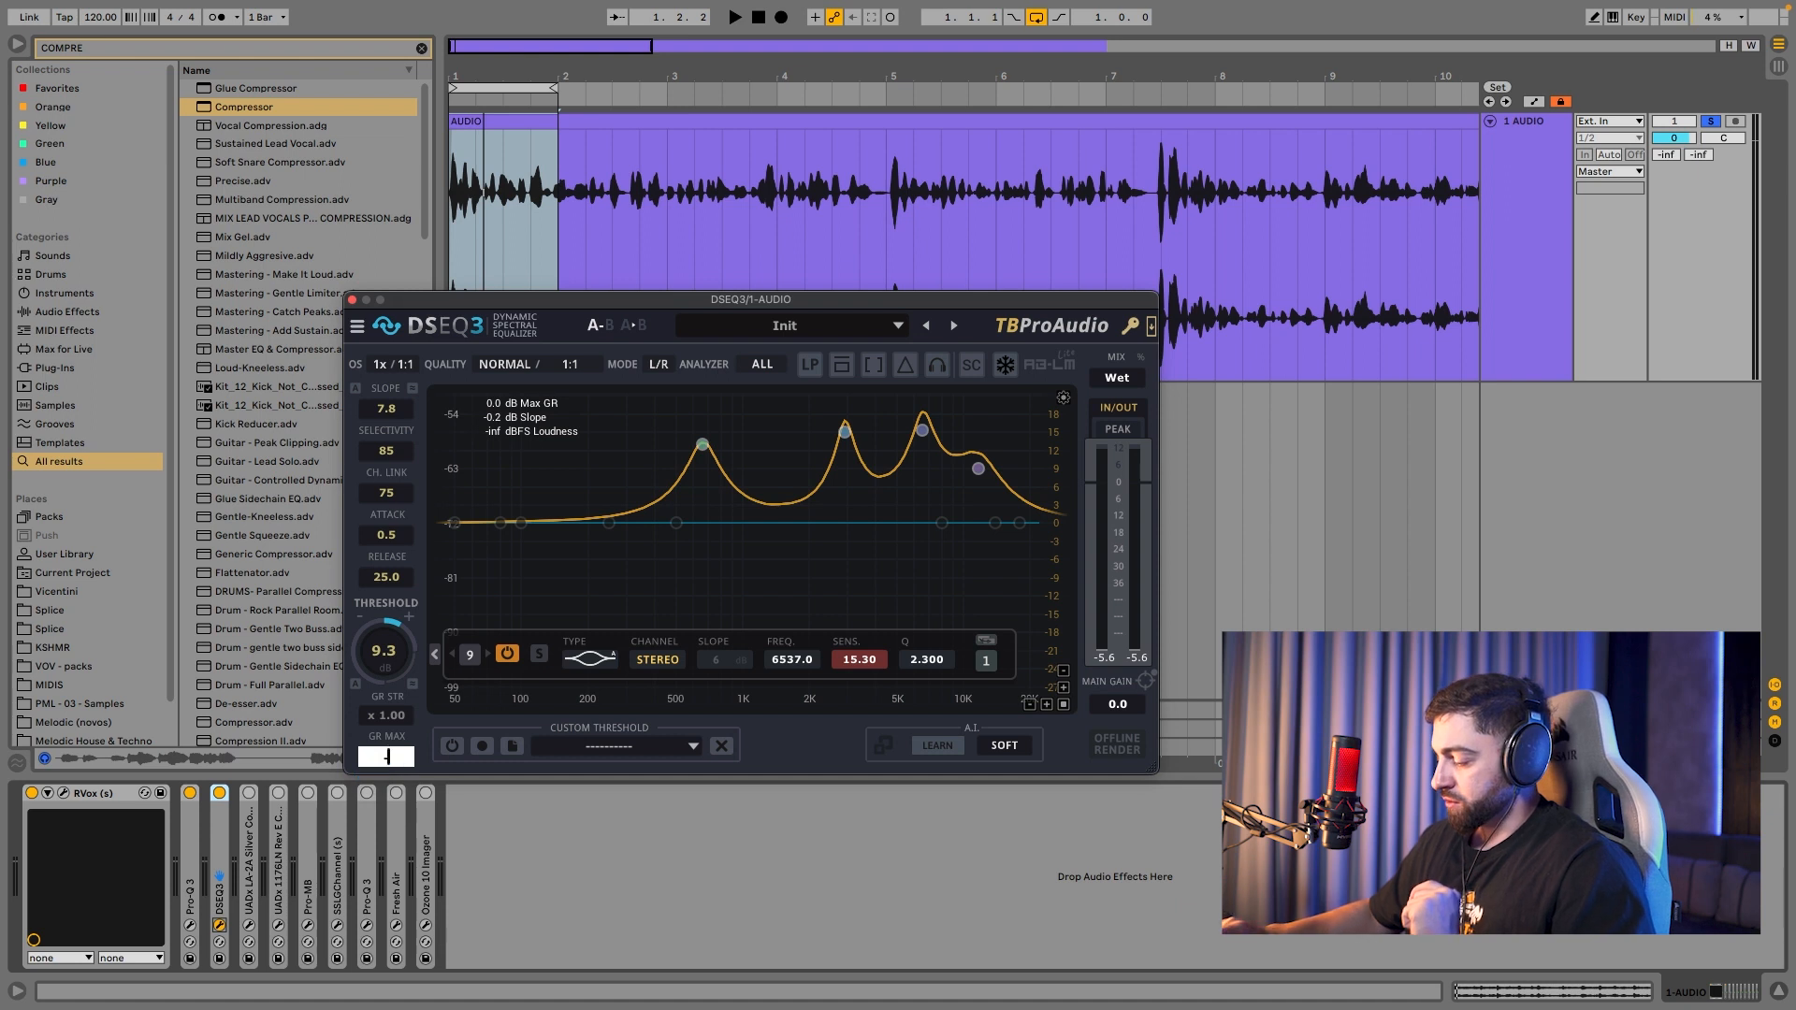
key(Return)
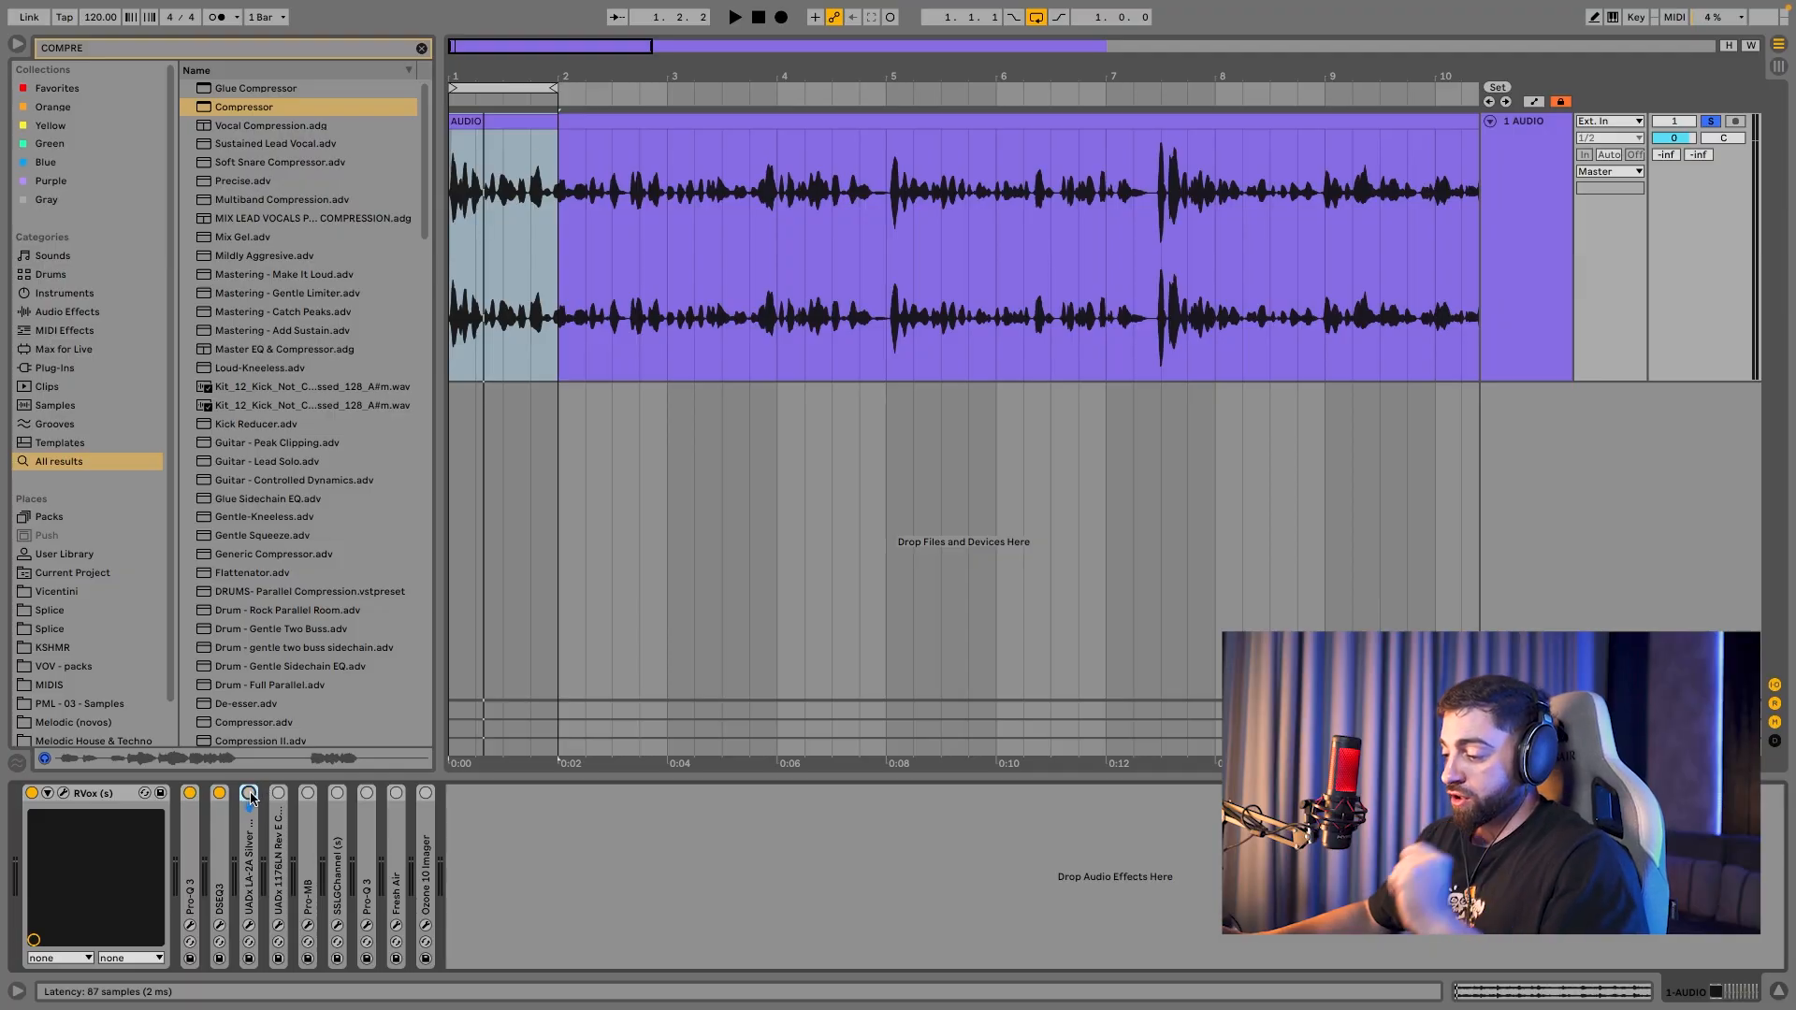
Step: Open the UADx LA-2A Silver Compressor, reposition its window, and adjust its peak reduction and gain by ear during playback
click(248, 926)
drag(516, 723, 967, 438)
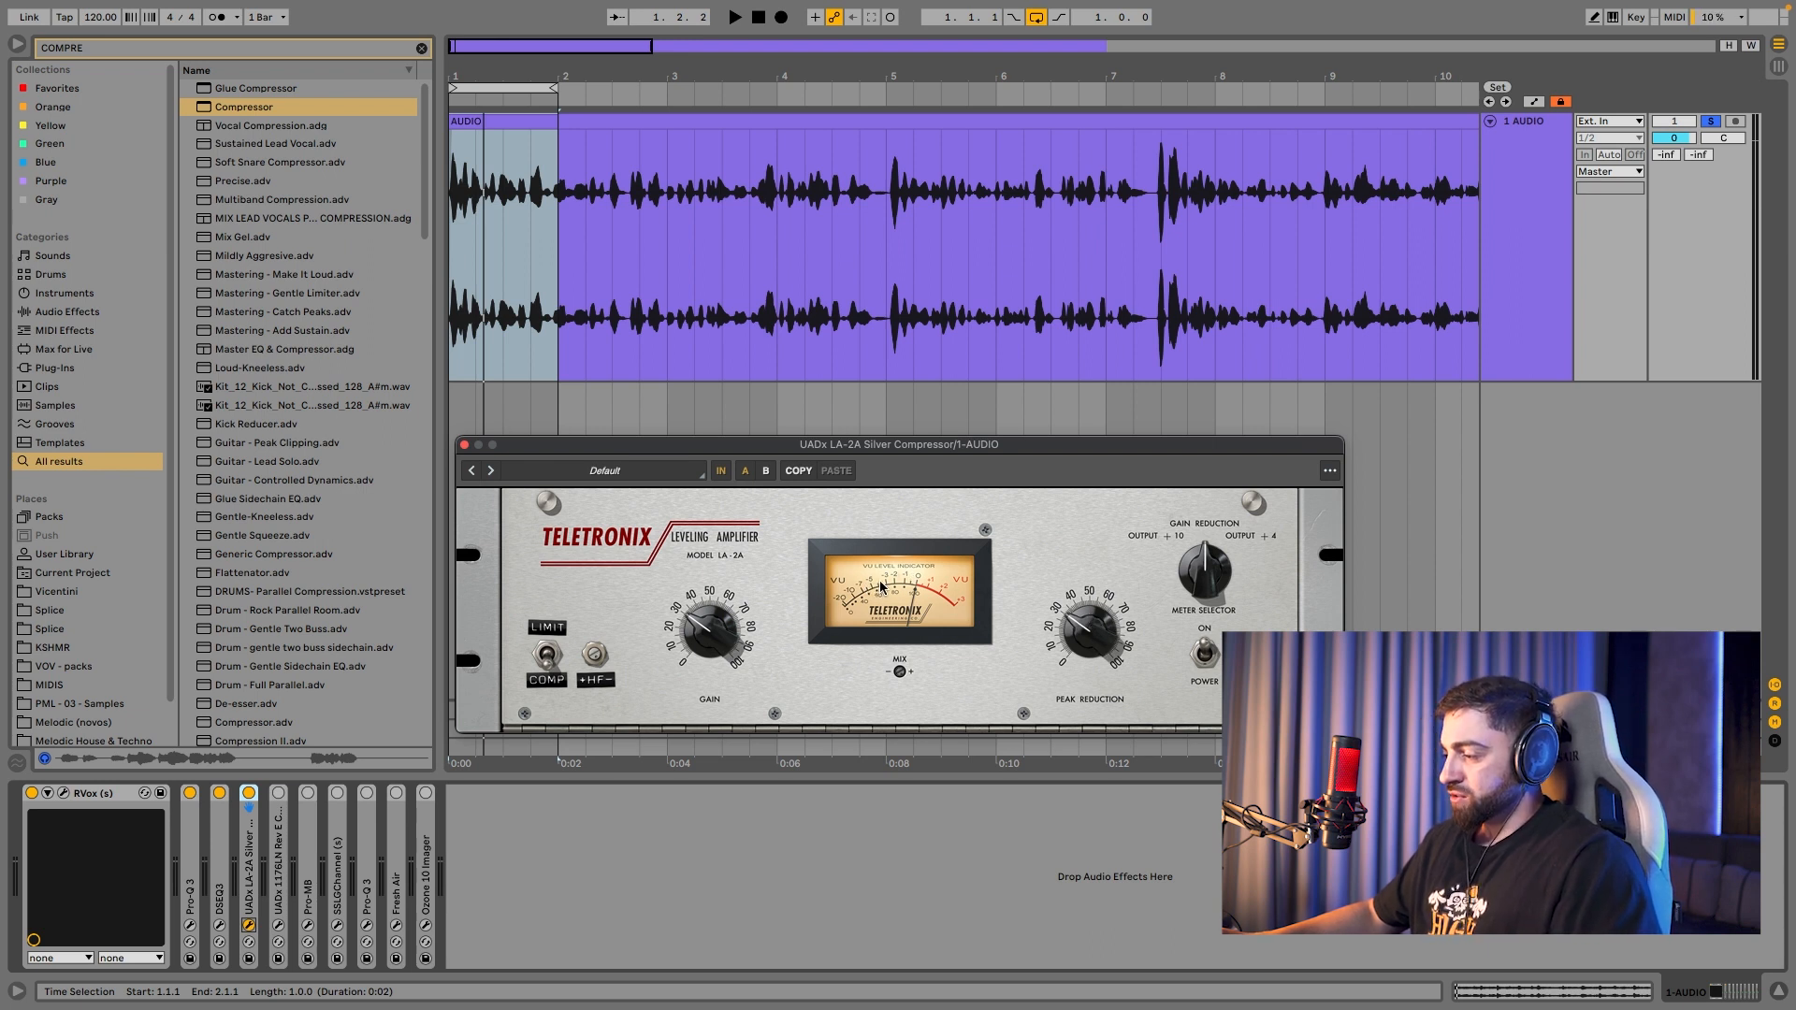
key(space)
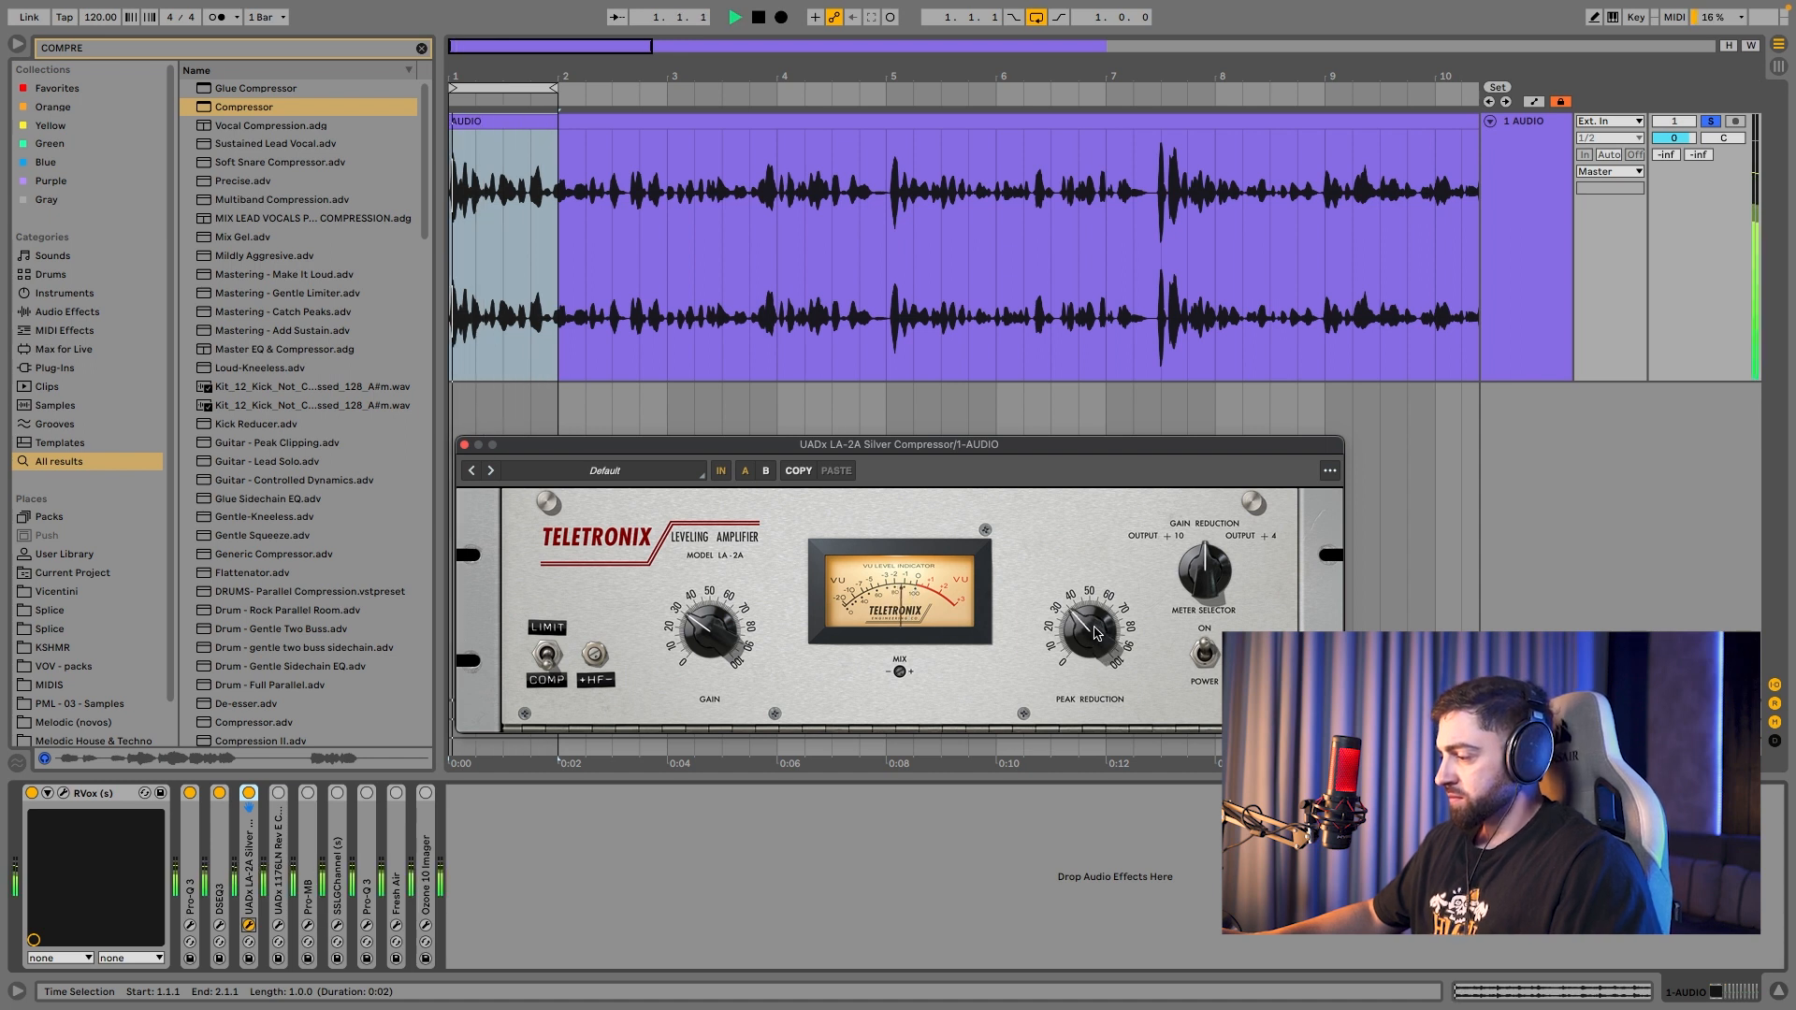
drag(720, 630, 724, 649)
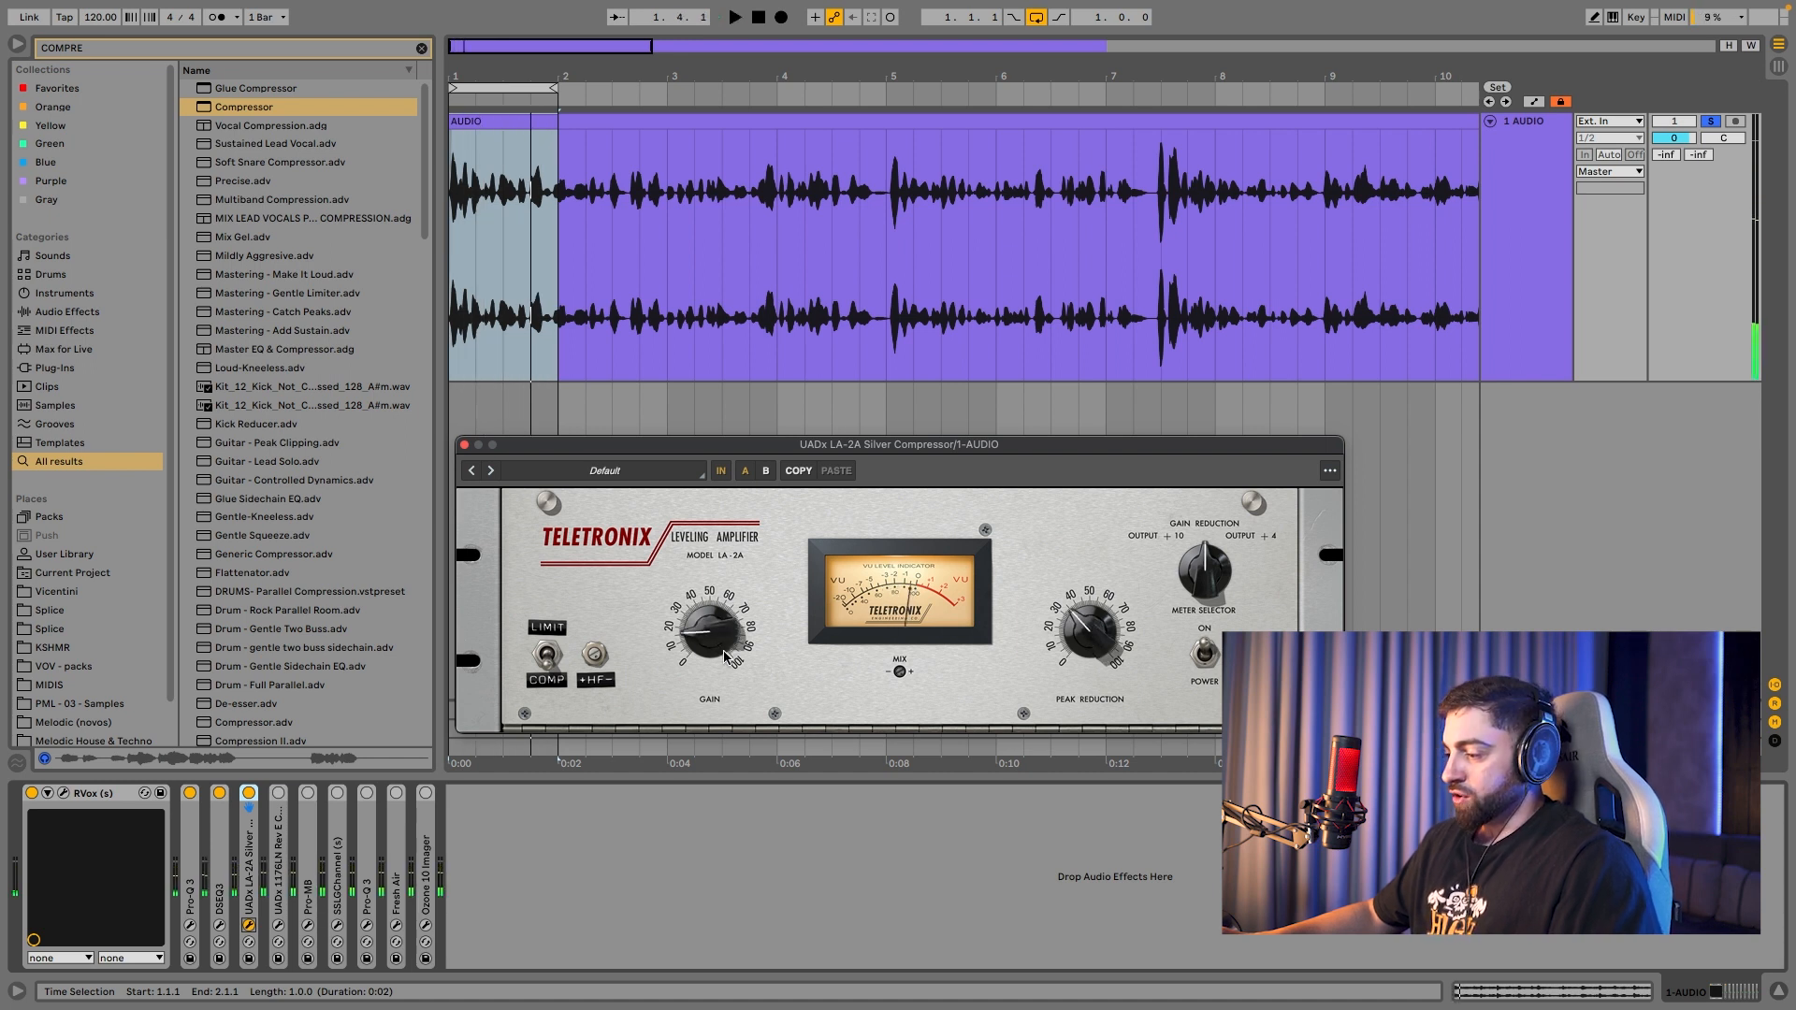
key(space)
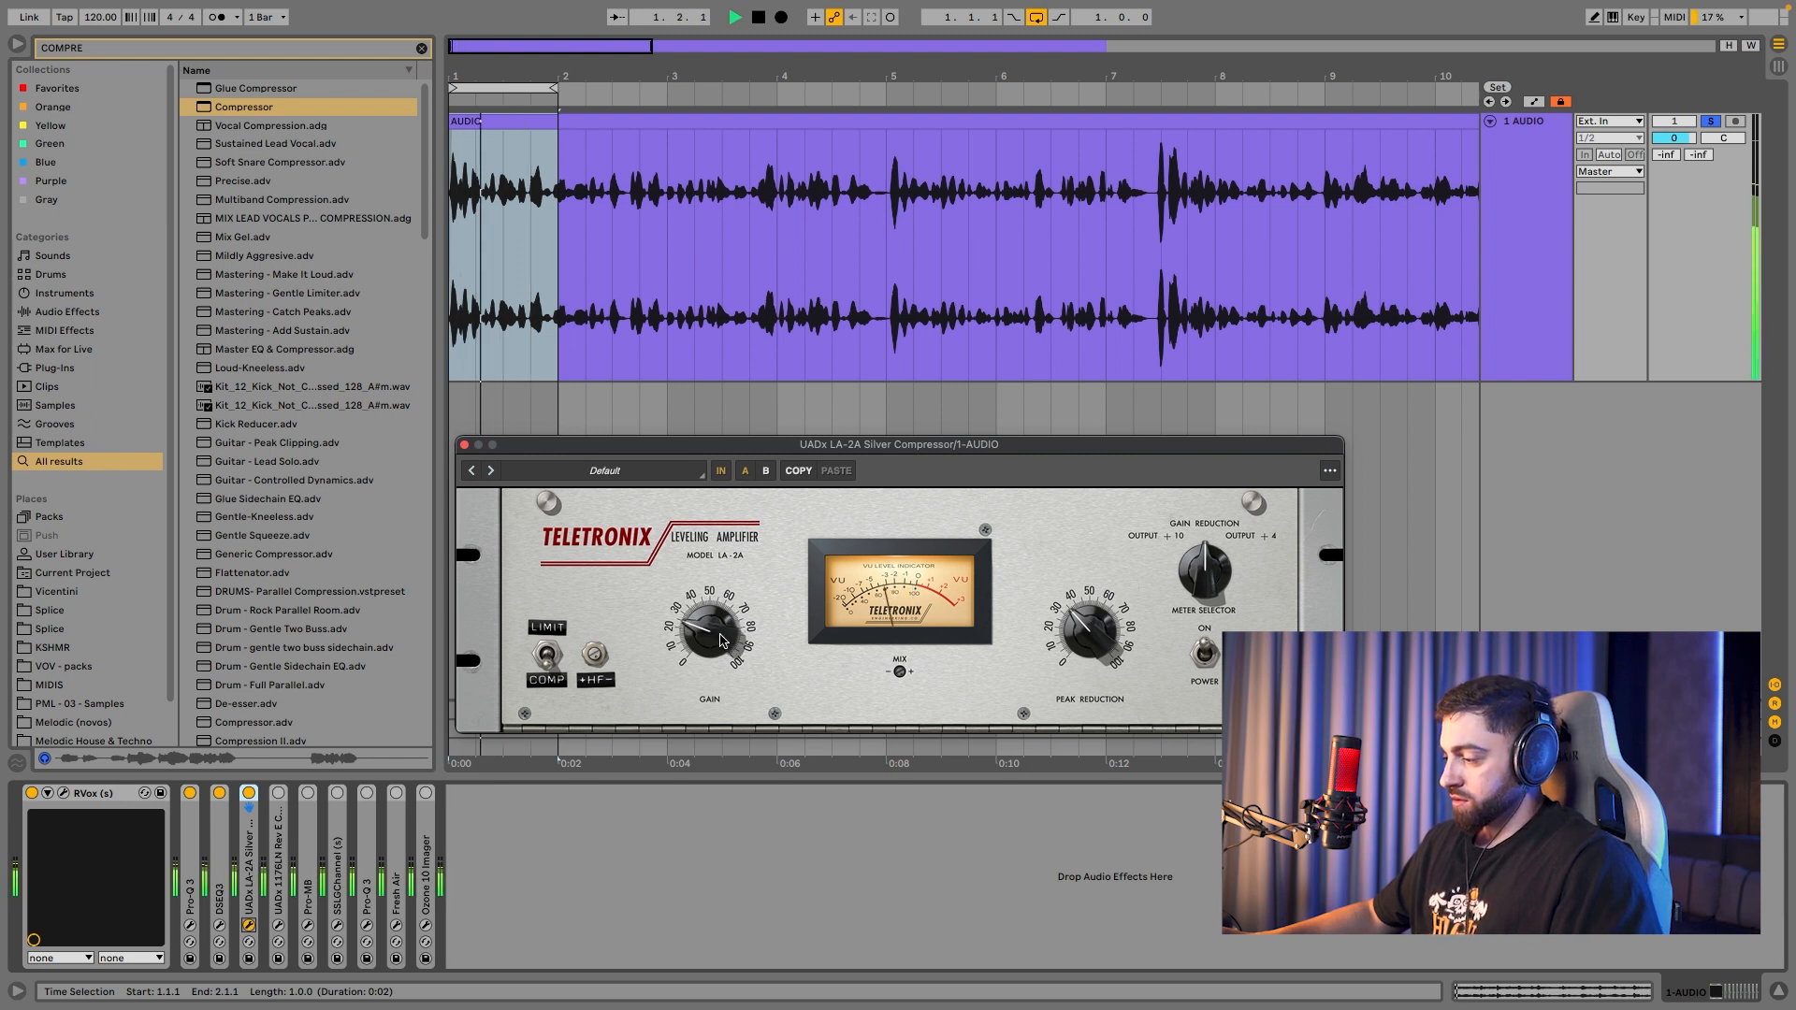
key(space)
Step: Group the devices from RVox through Ozone 10 Imager into an Audio Effect Rack and compare the vocal with the rack off and on
click(94, 793)
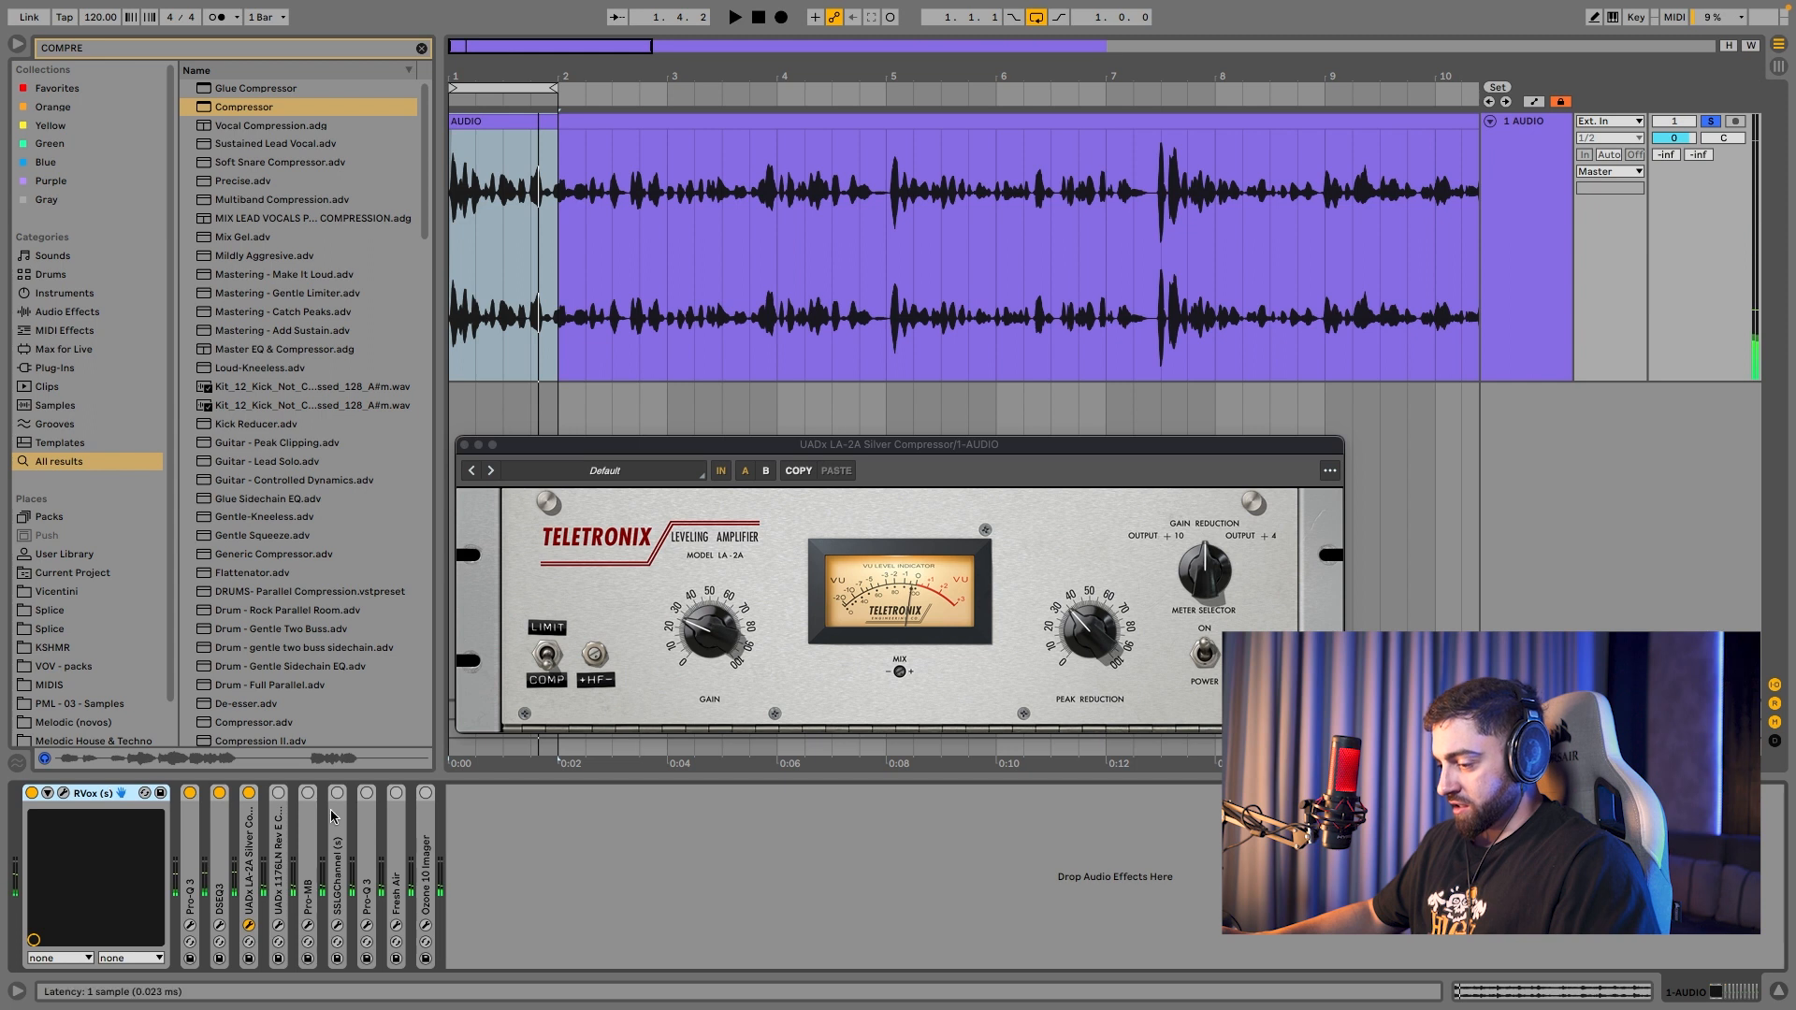
key(super+g)
click(31, 794)
key(space)
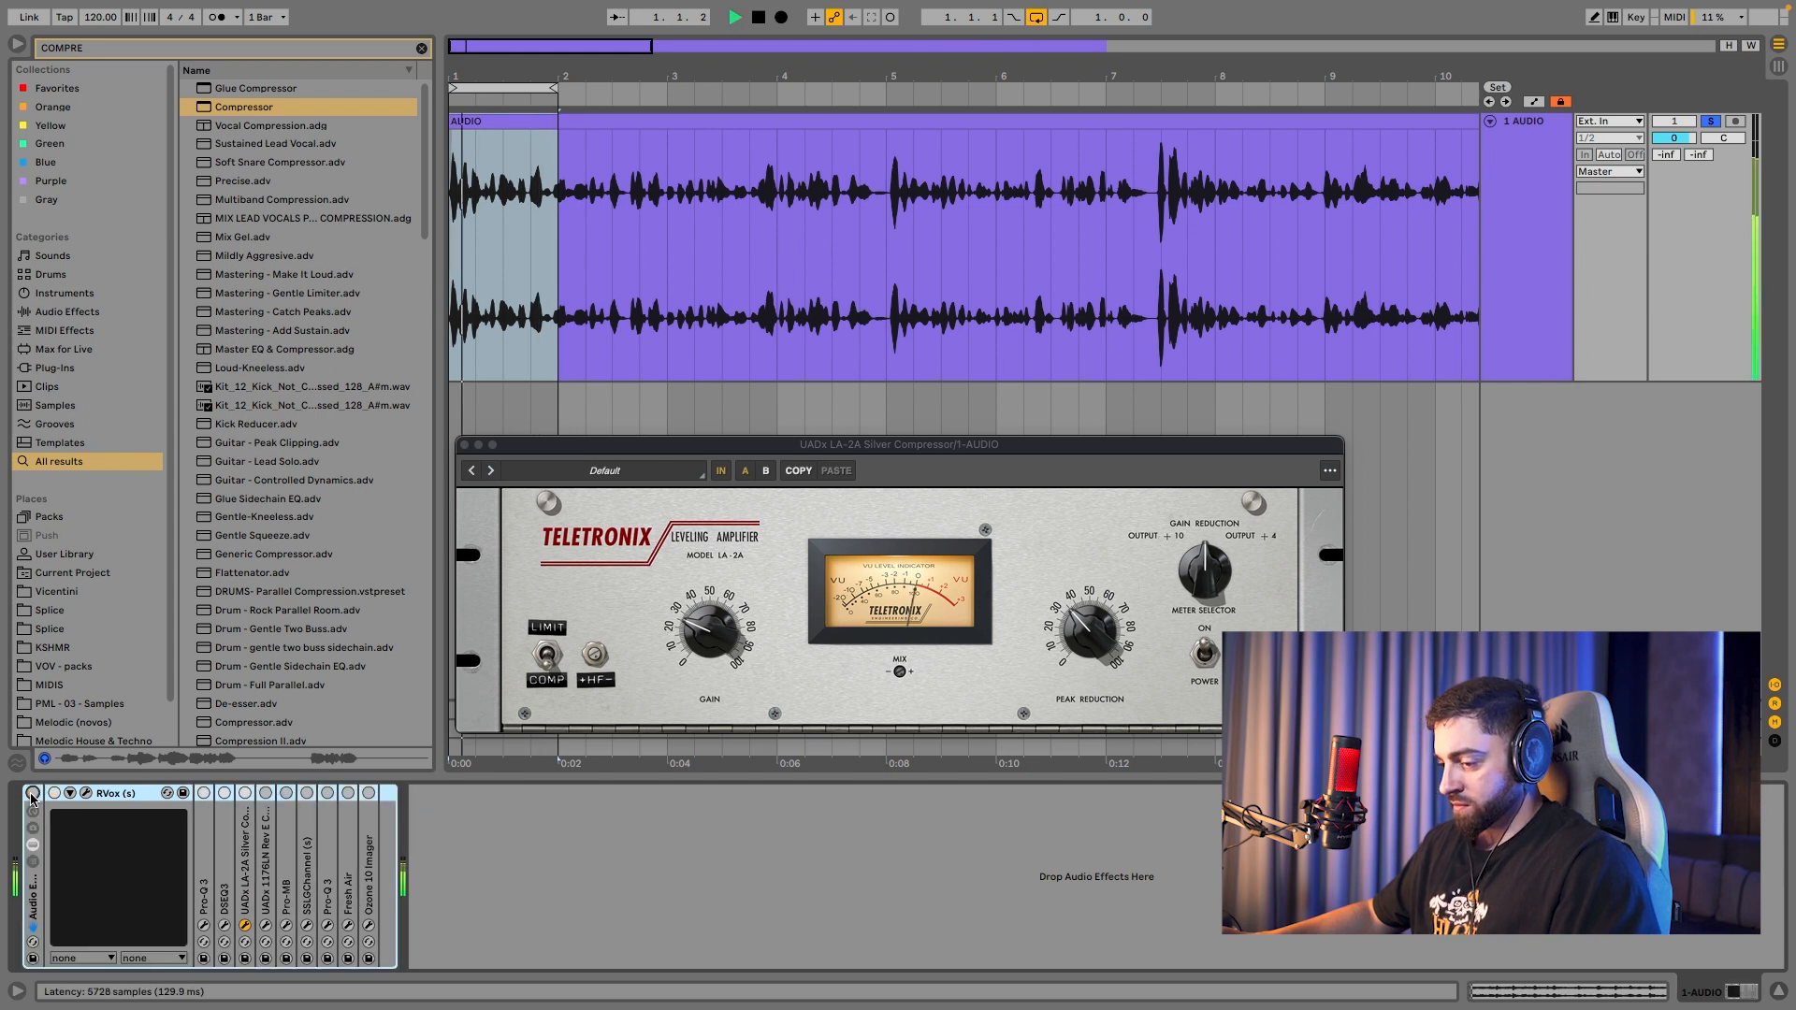
click(32, 794)
Step: Fine-tune the LA-2A's gain during playback and close the compressor's window
click(711, 640)
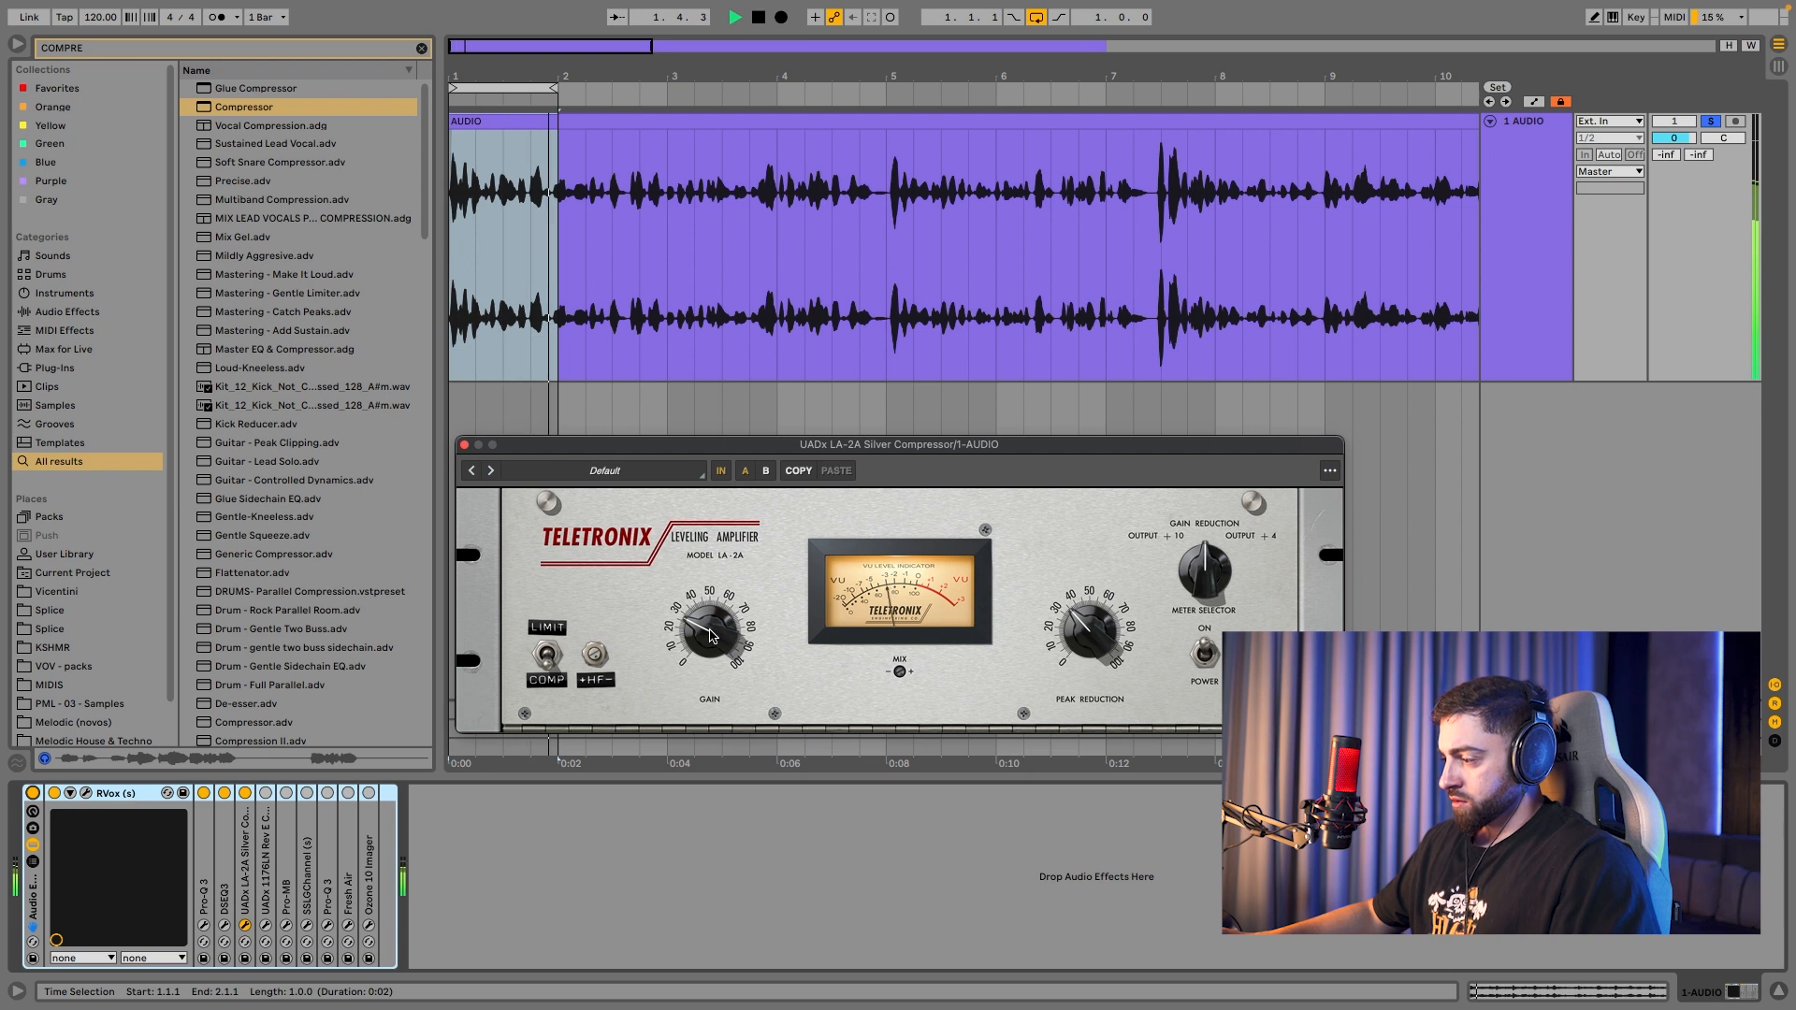
key(space)
click(464, 447)
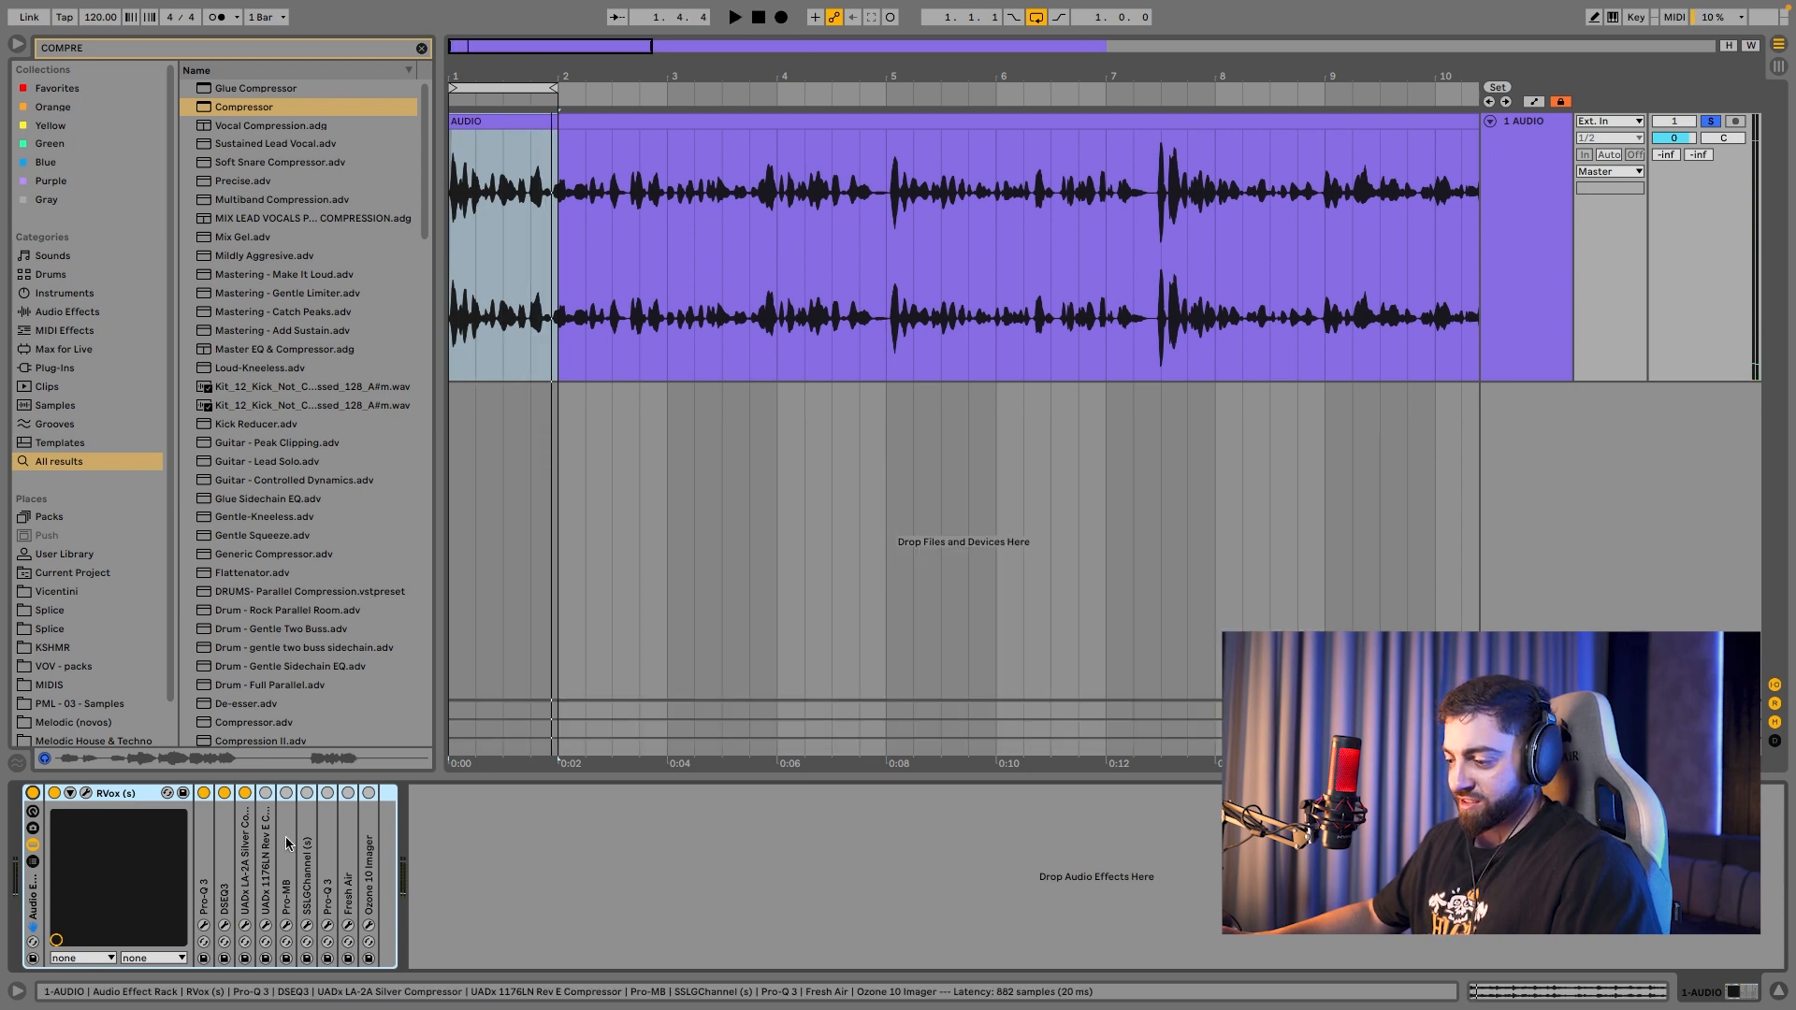
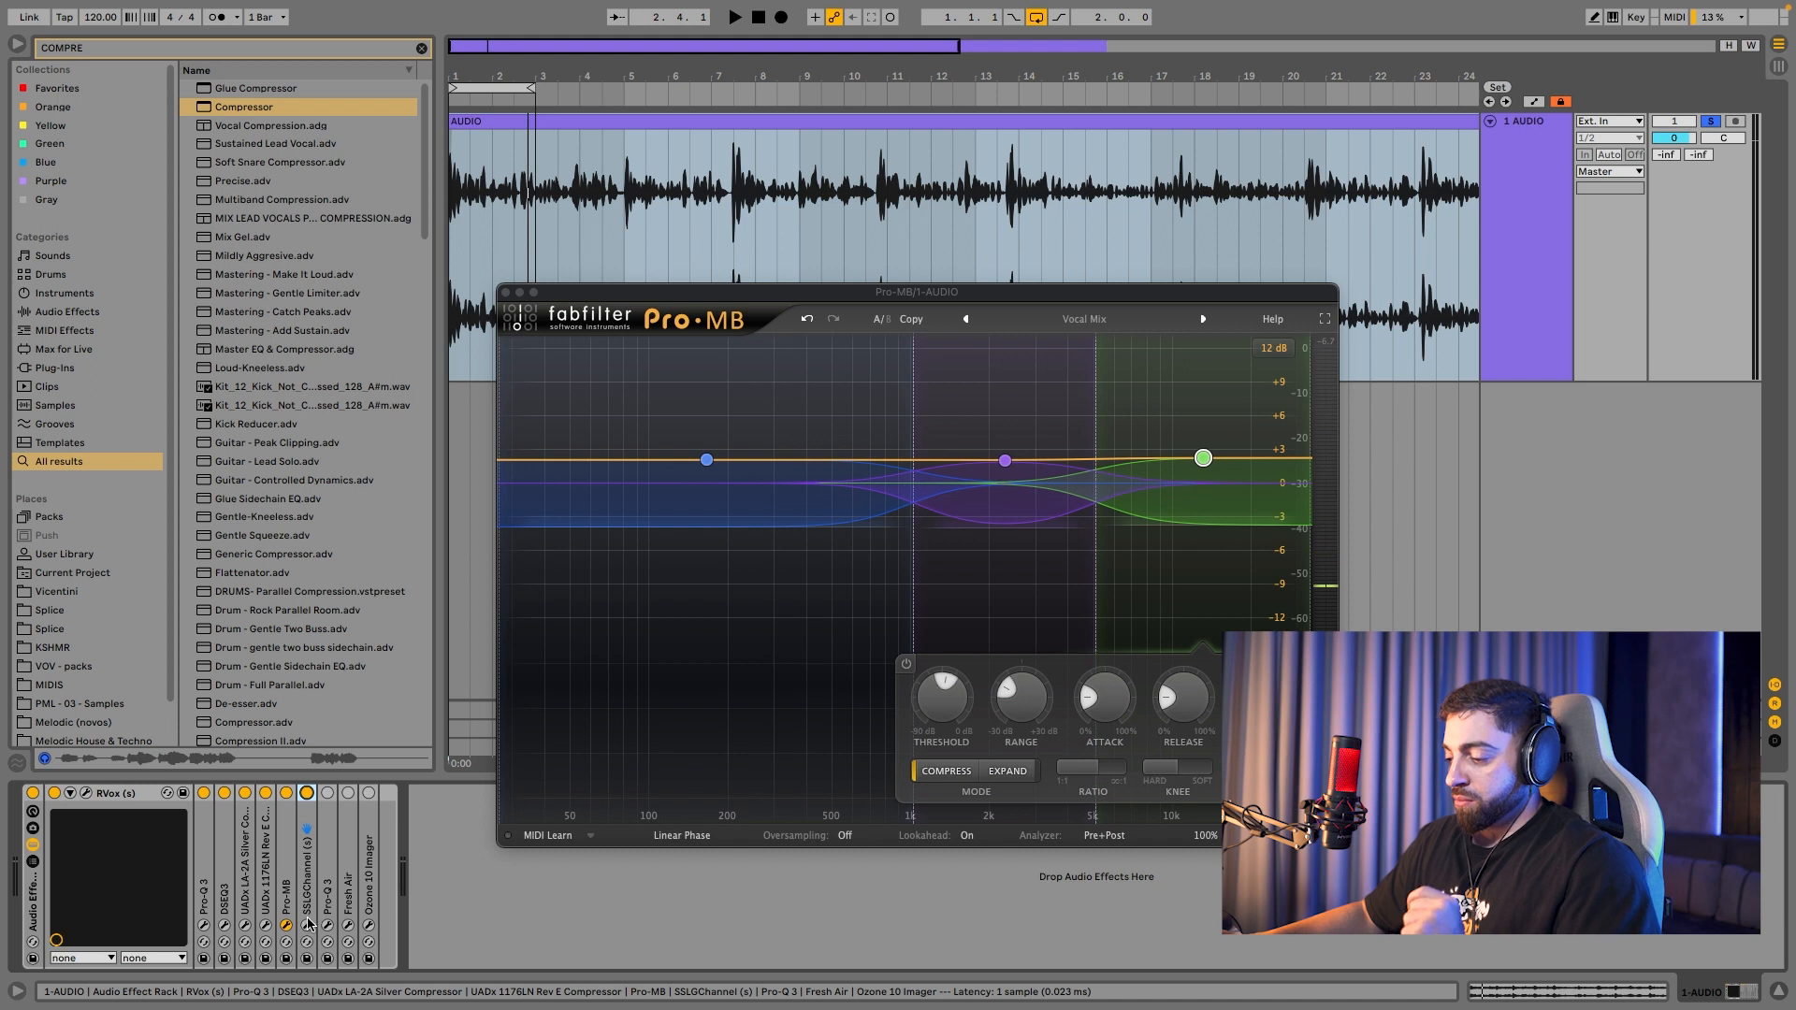
Step: Bring up SSLGChannel, leave the low-pass filter out, and set the high-pass filter to about 80 Hz while auditioning its range
drag(879, 10, 648, 199)
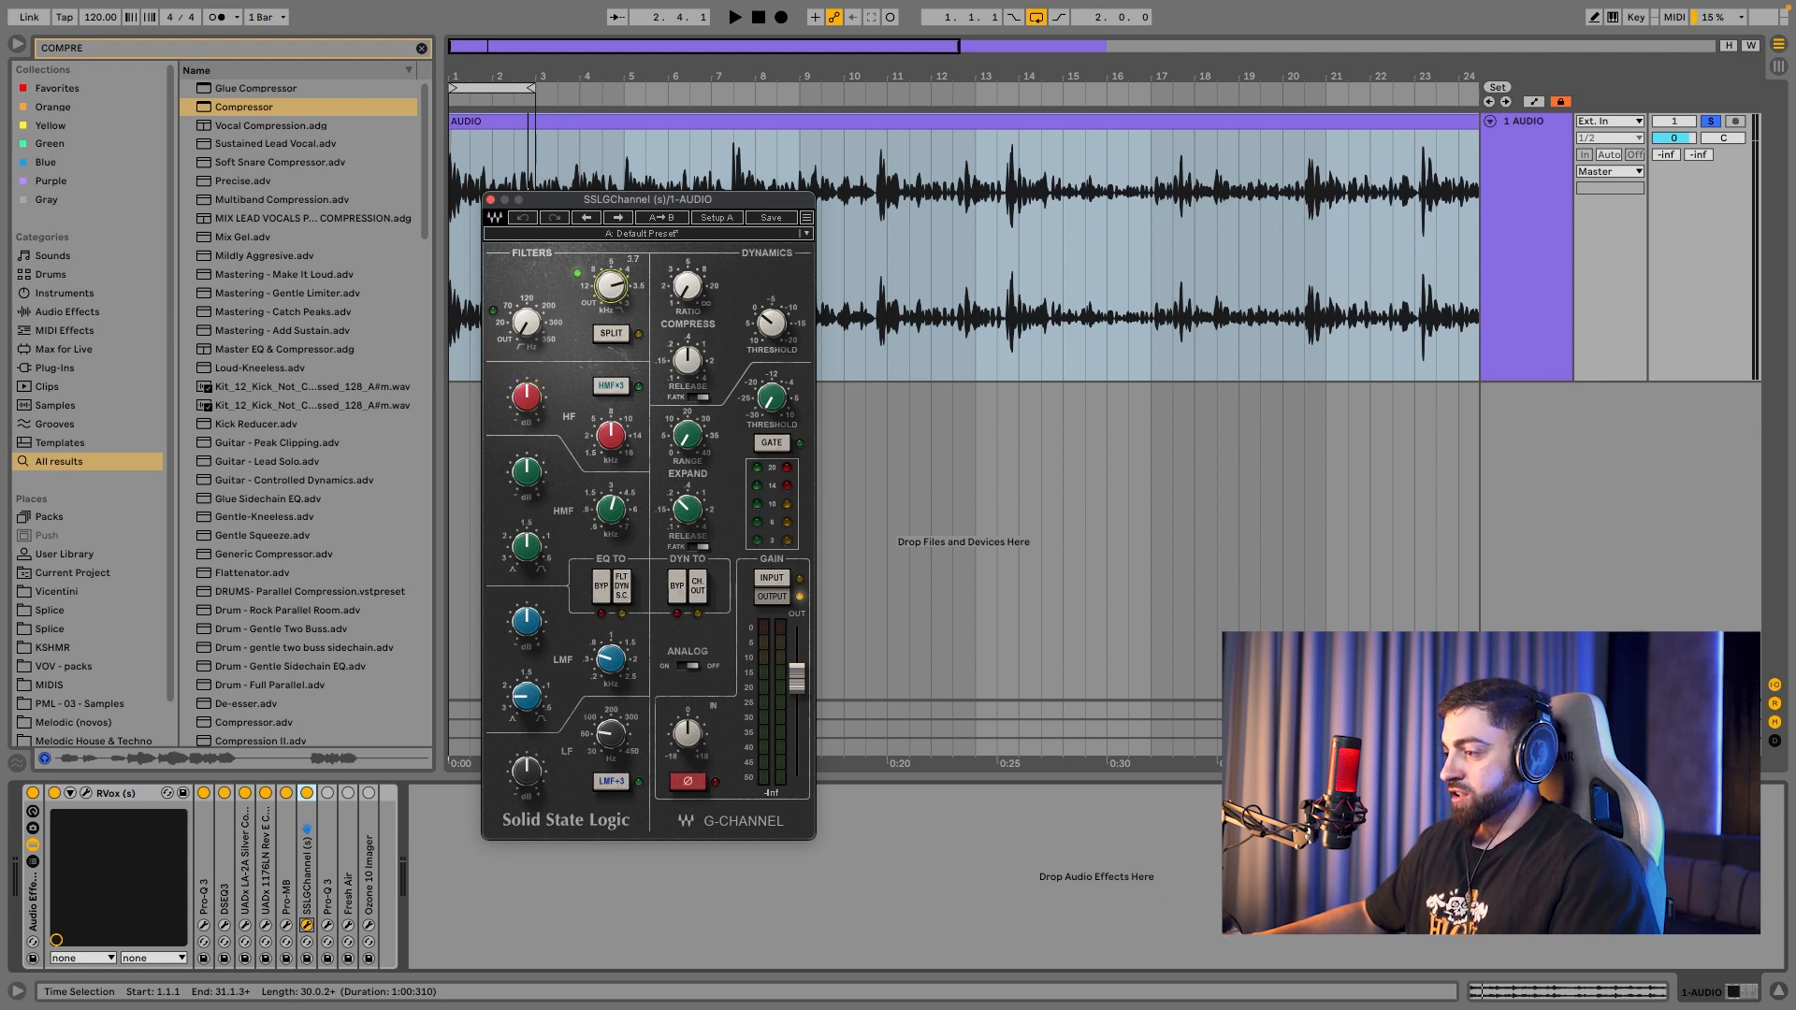
key(space)
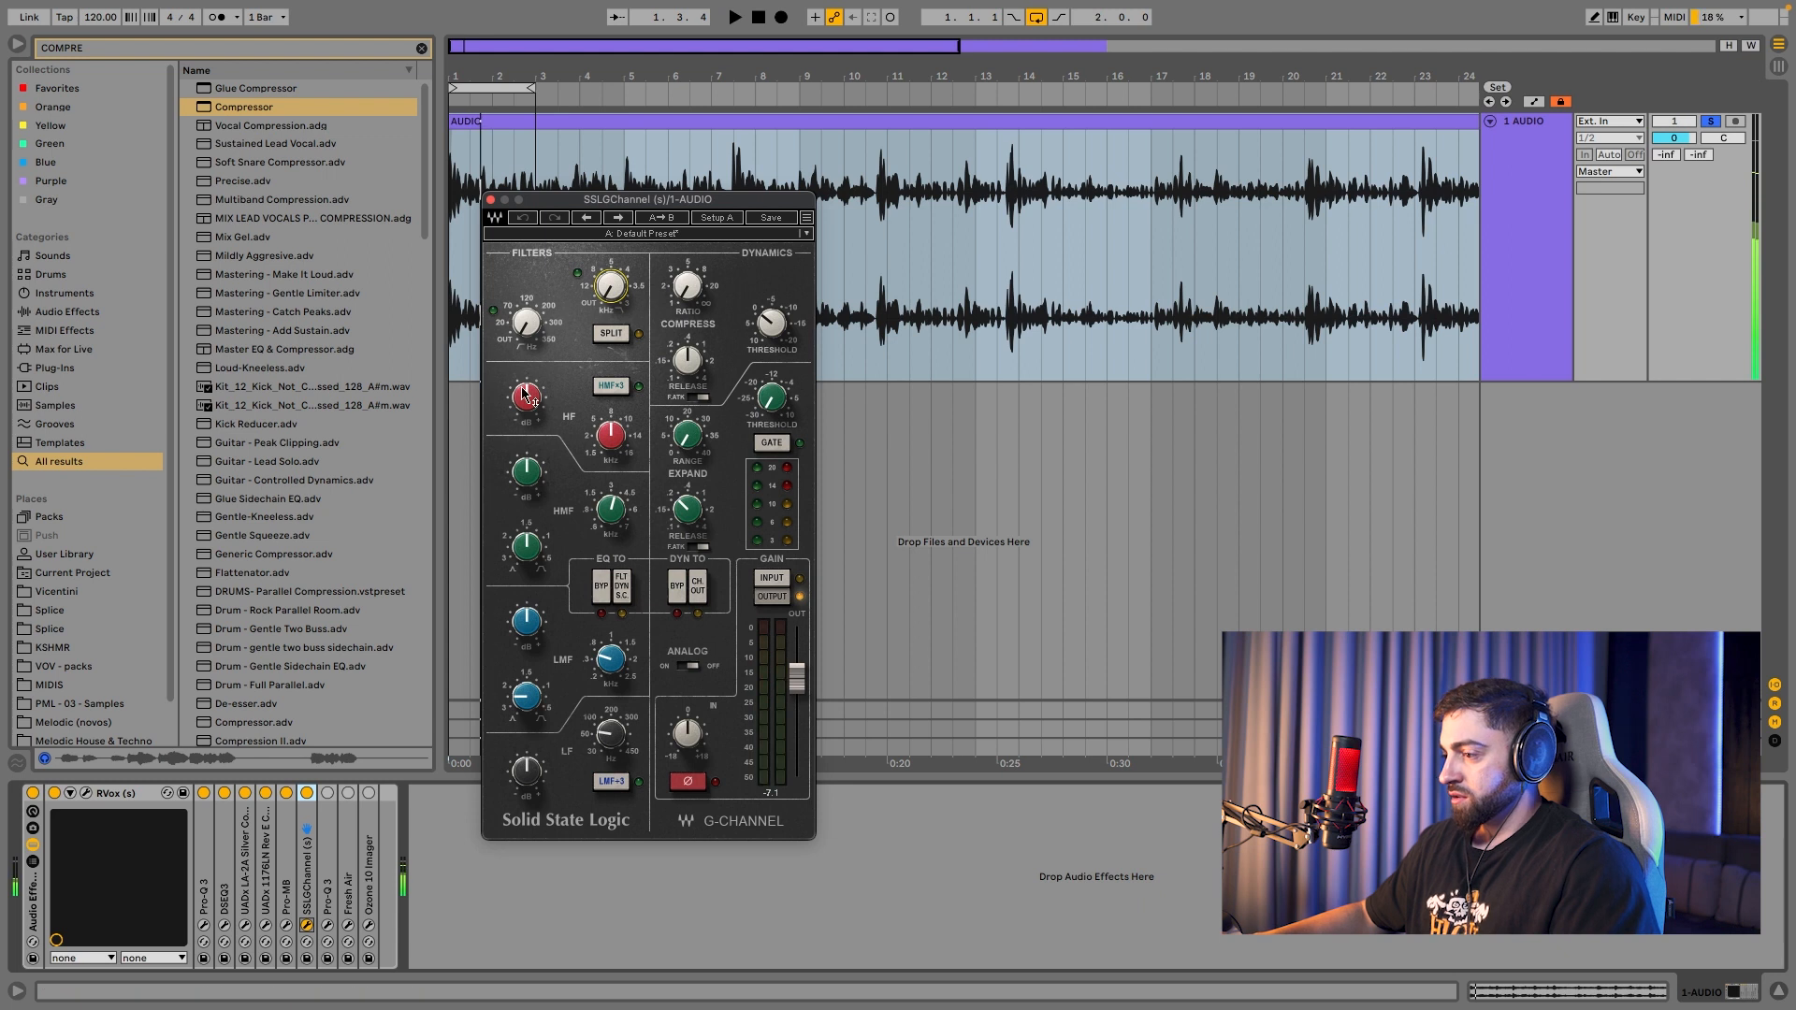
drag(521, 302, 525, 313)
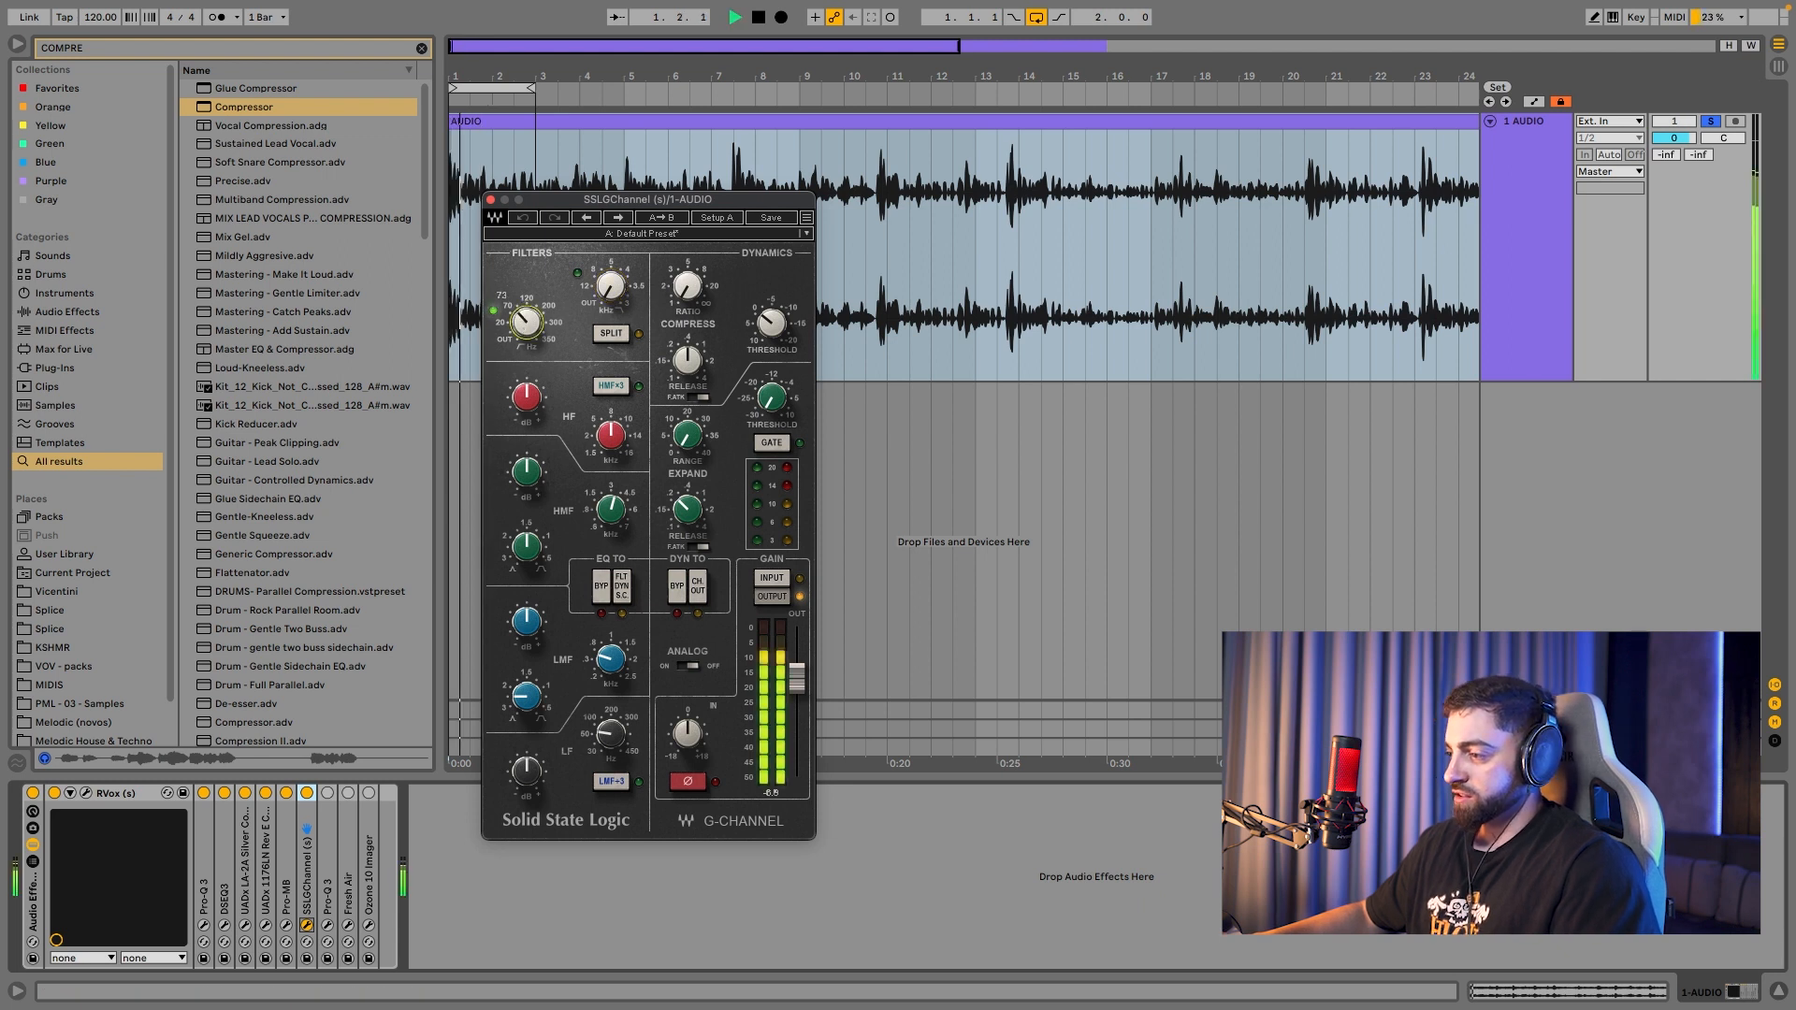
key(space)
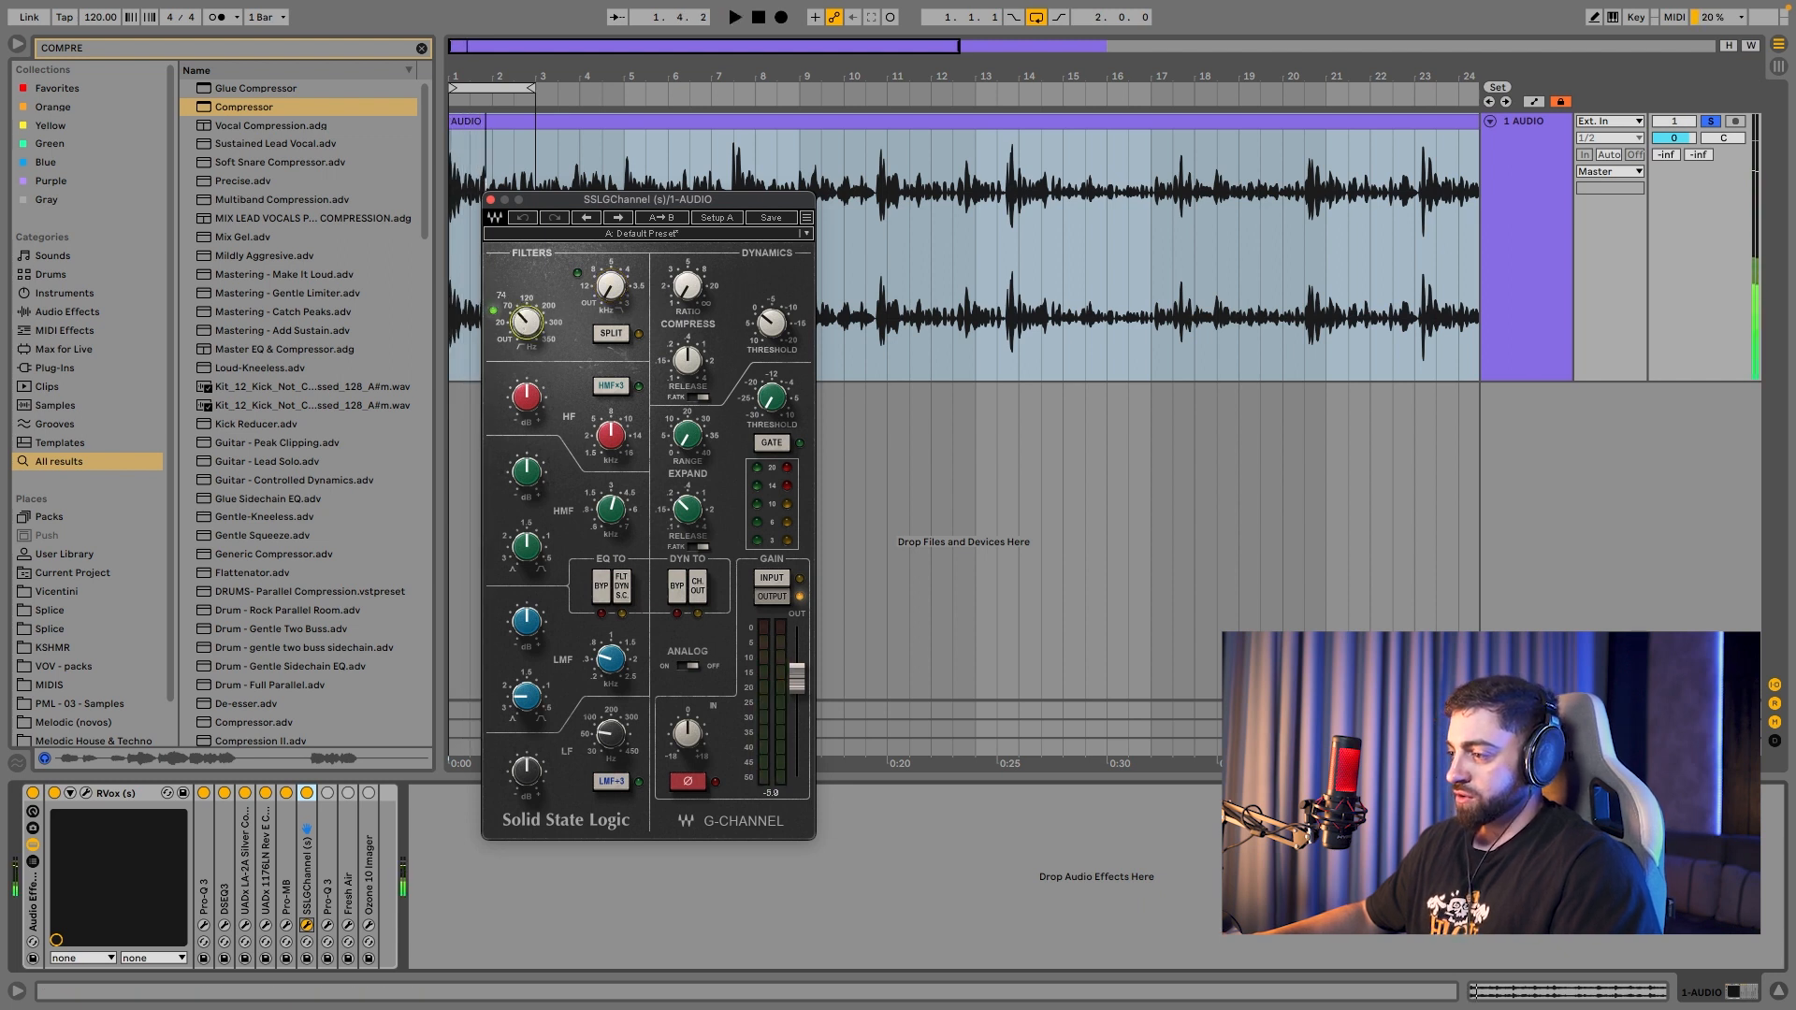
key(space)
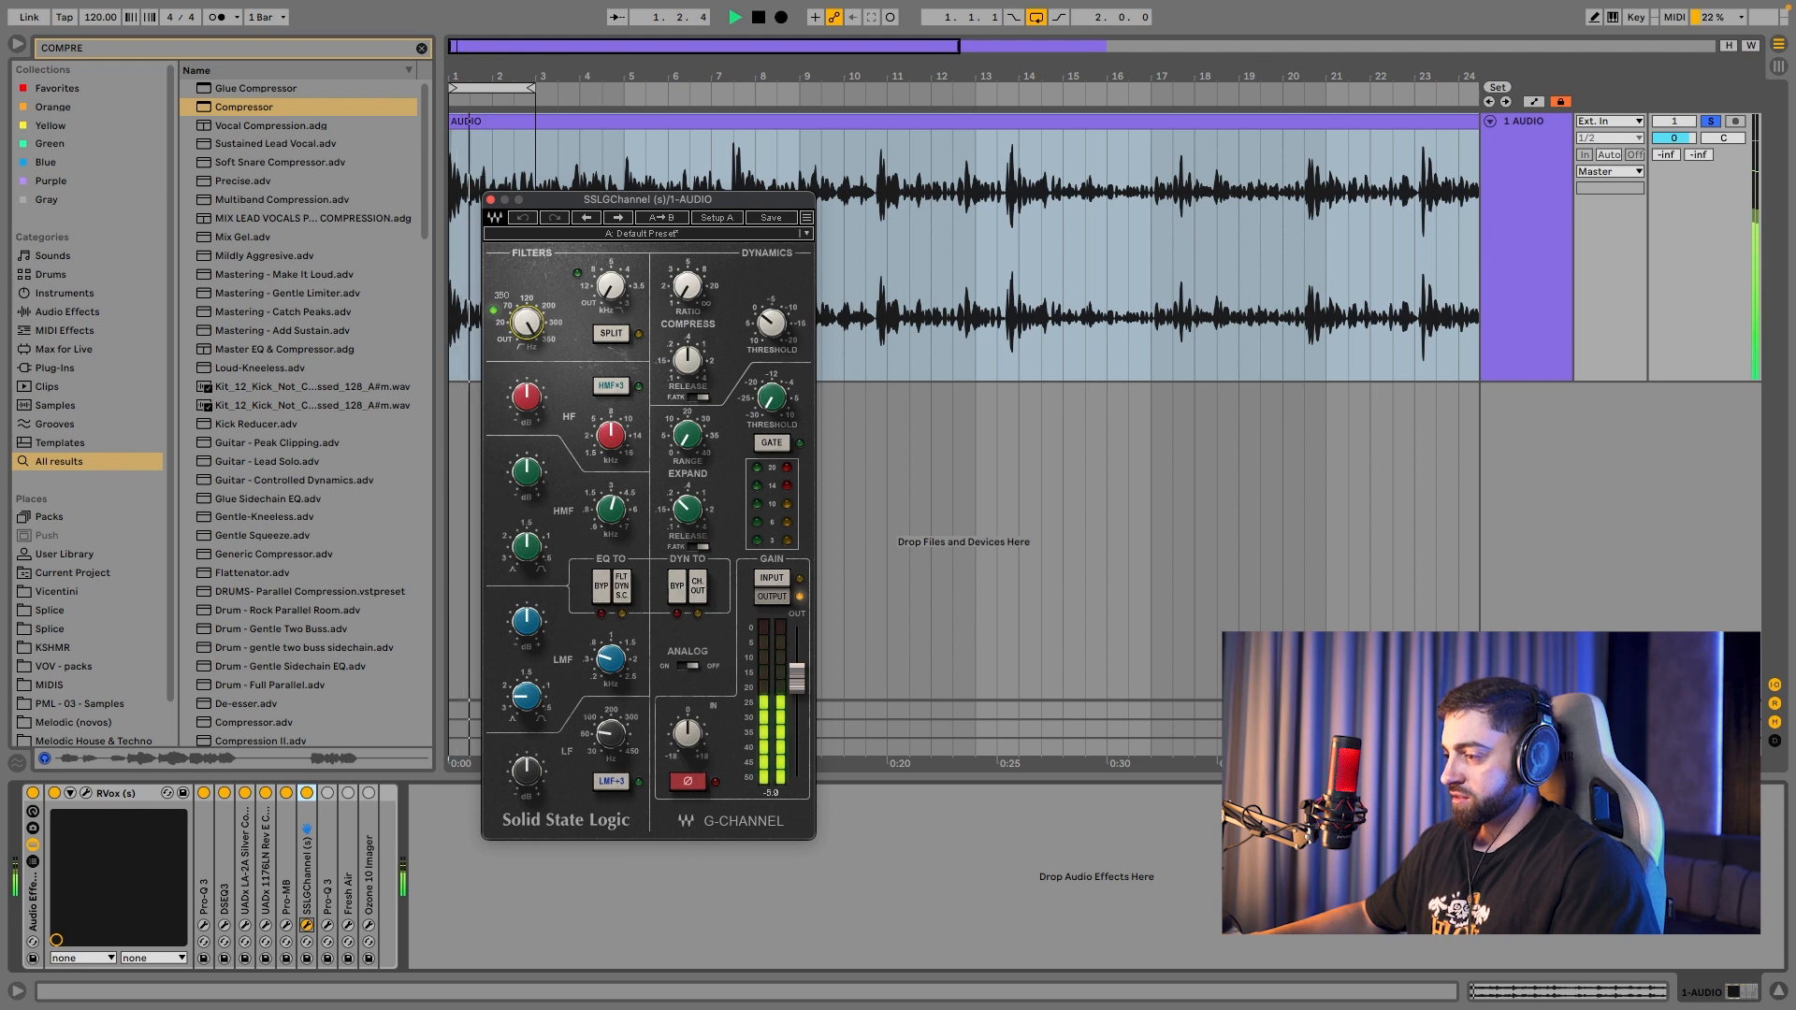
key(space)
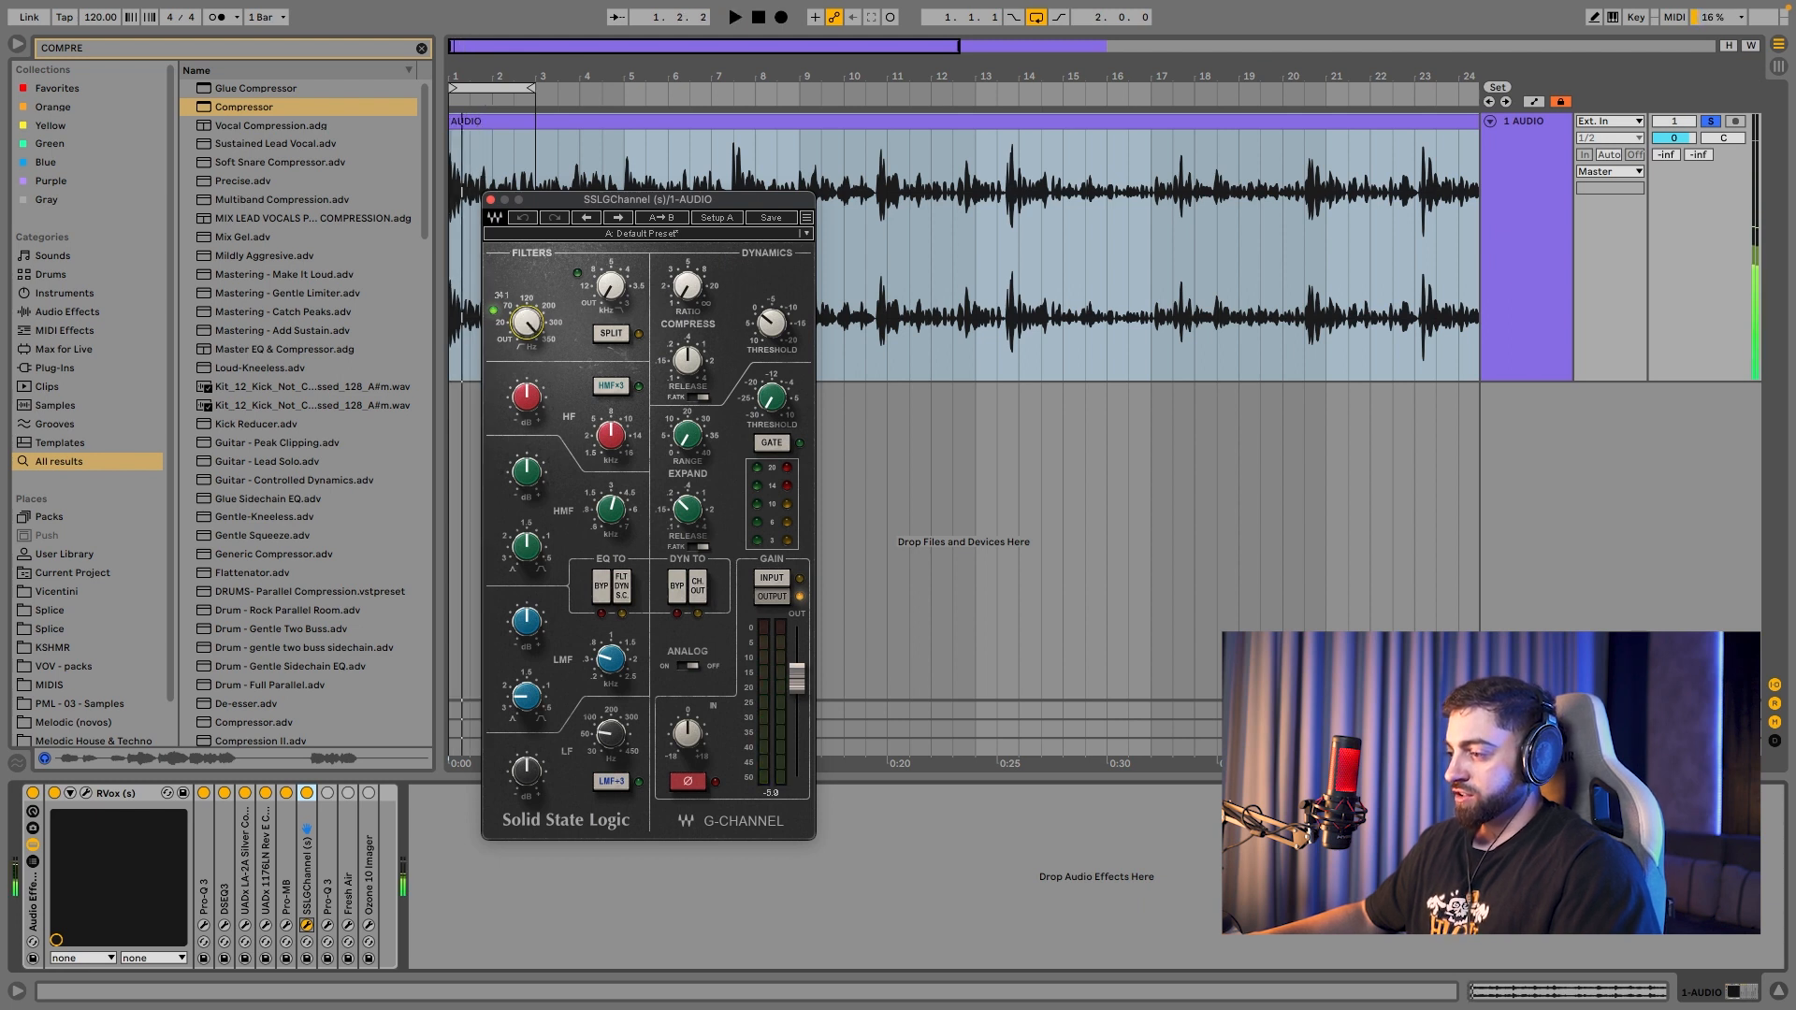
key(space)
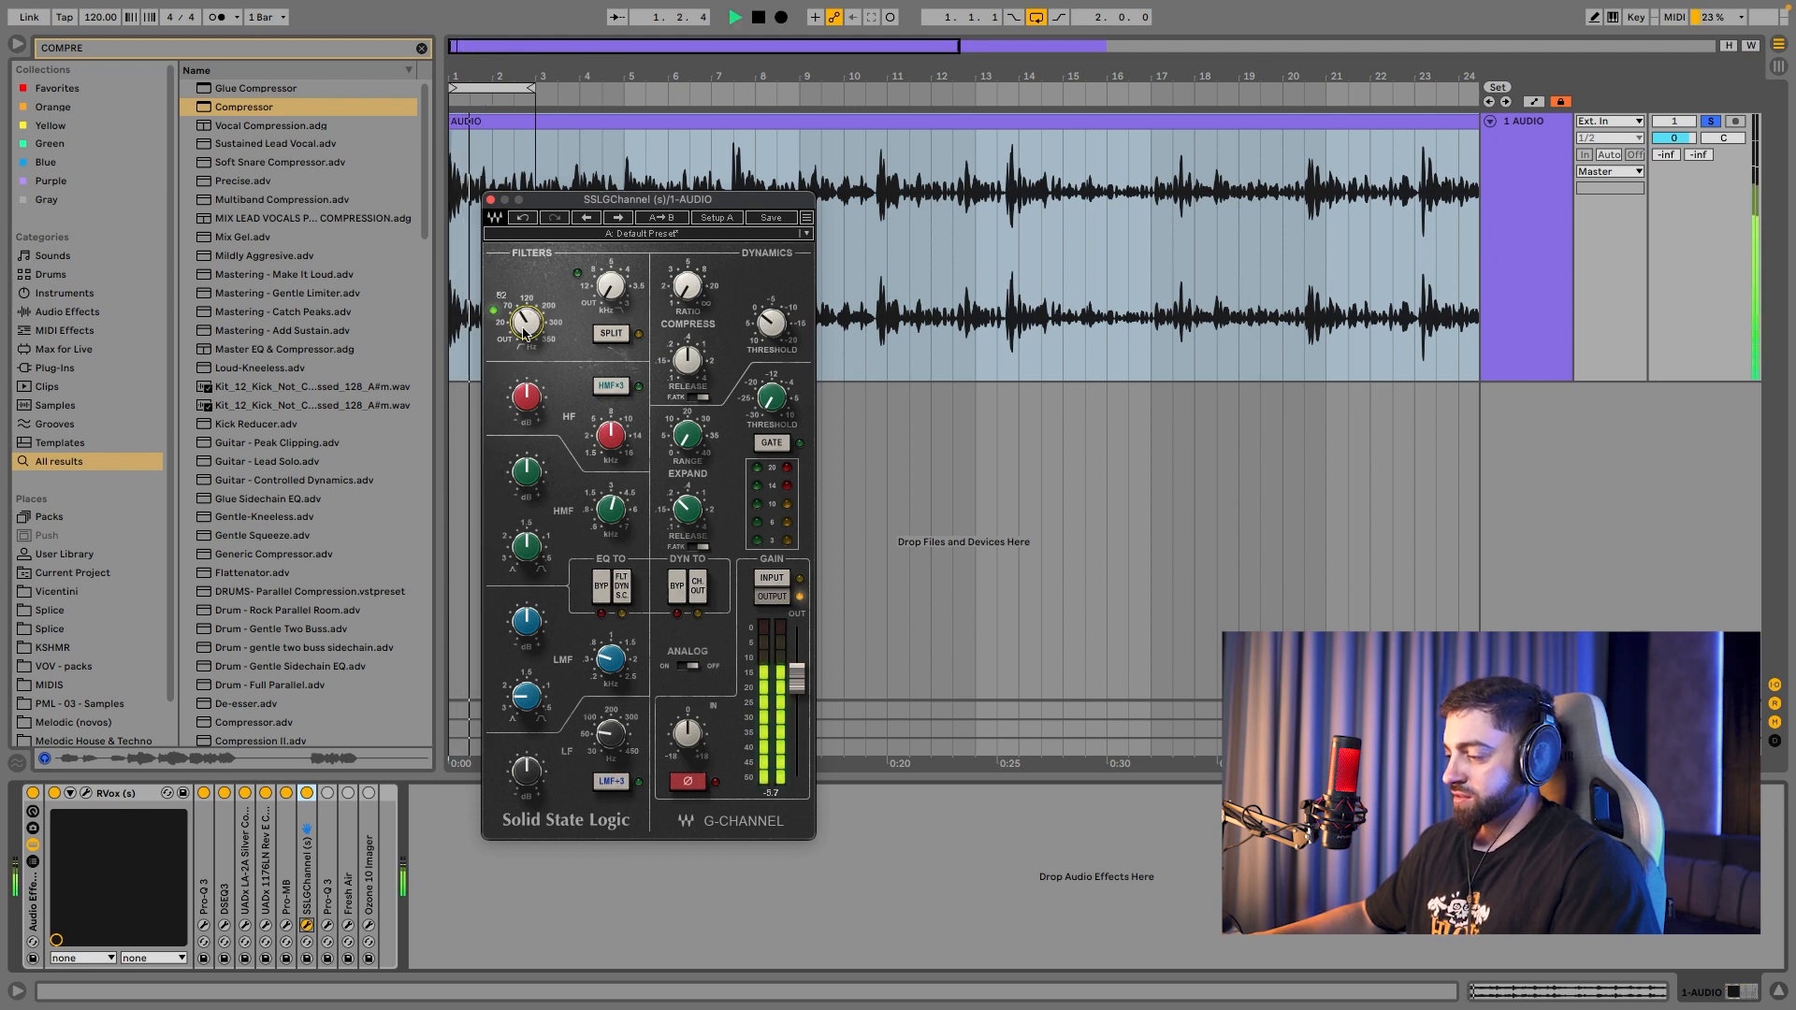
key(space)
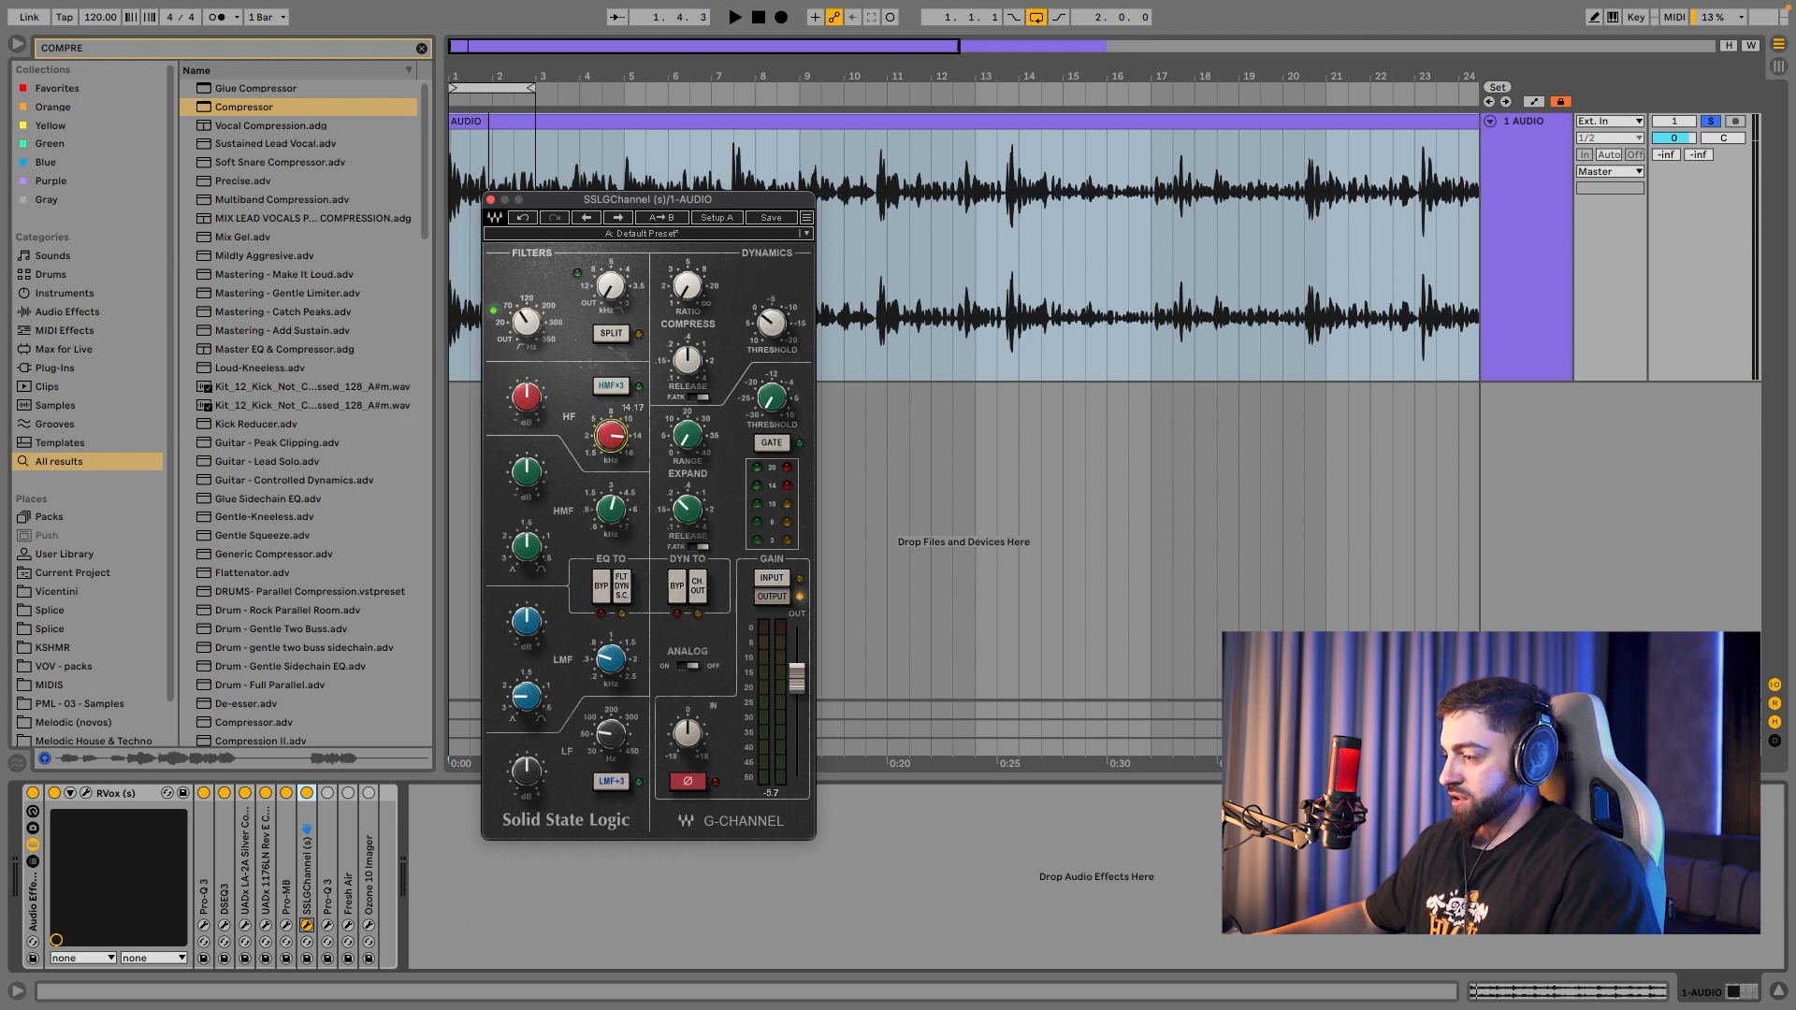
Step: Boost SSLGChannel's HF band around 7 kHz by ear and compare the vocal with the channel strip bypassed and active
key(space)
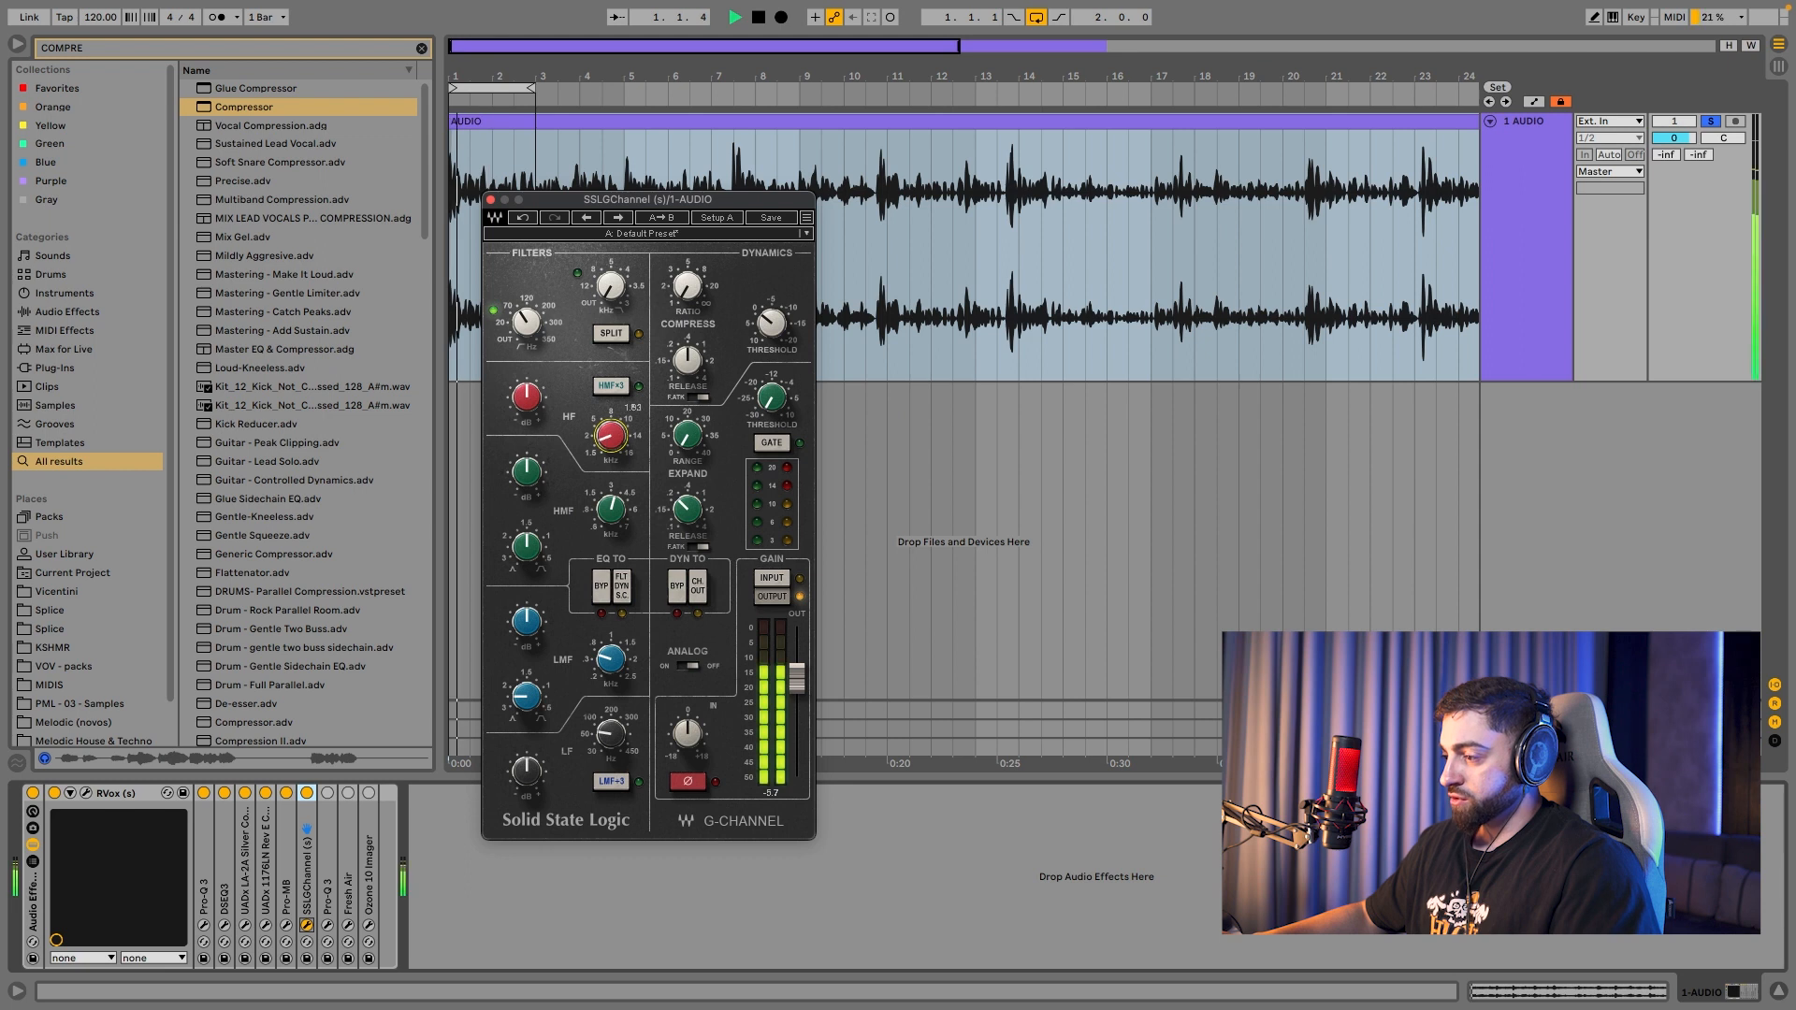
key(space)
drag(611, 436, 611, 411)
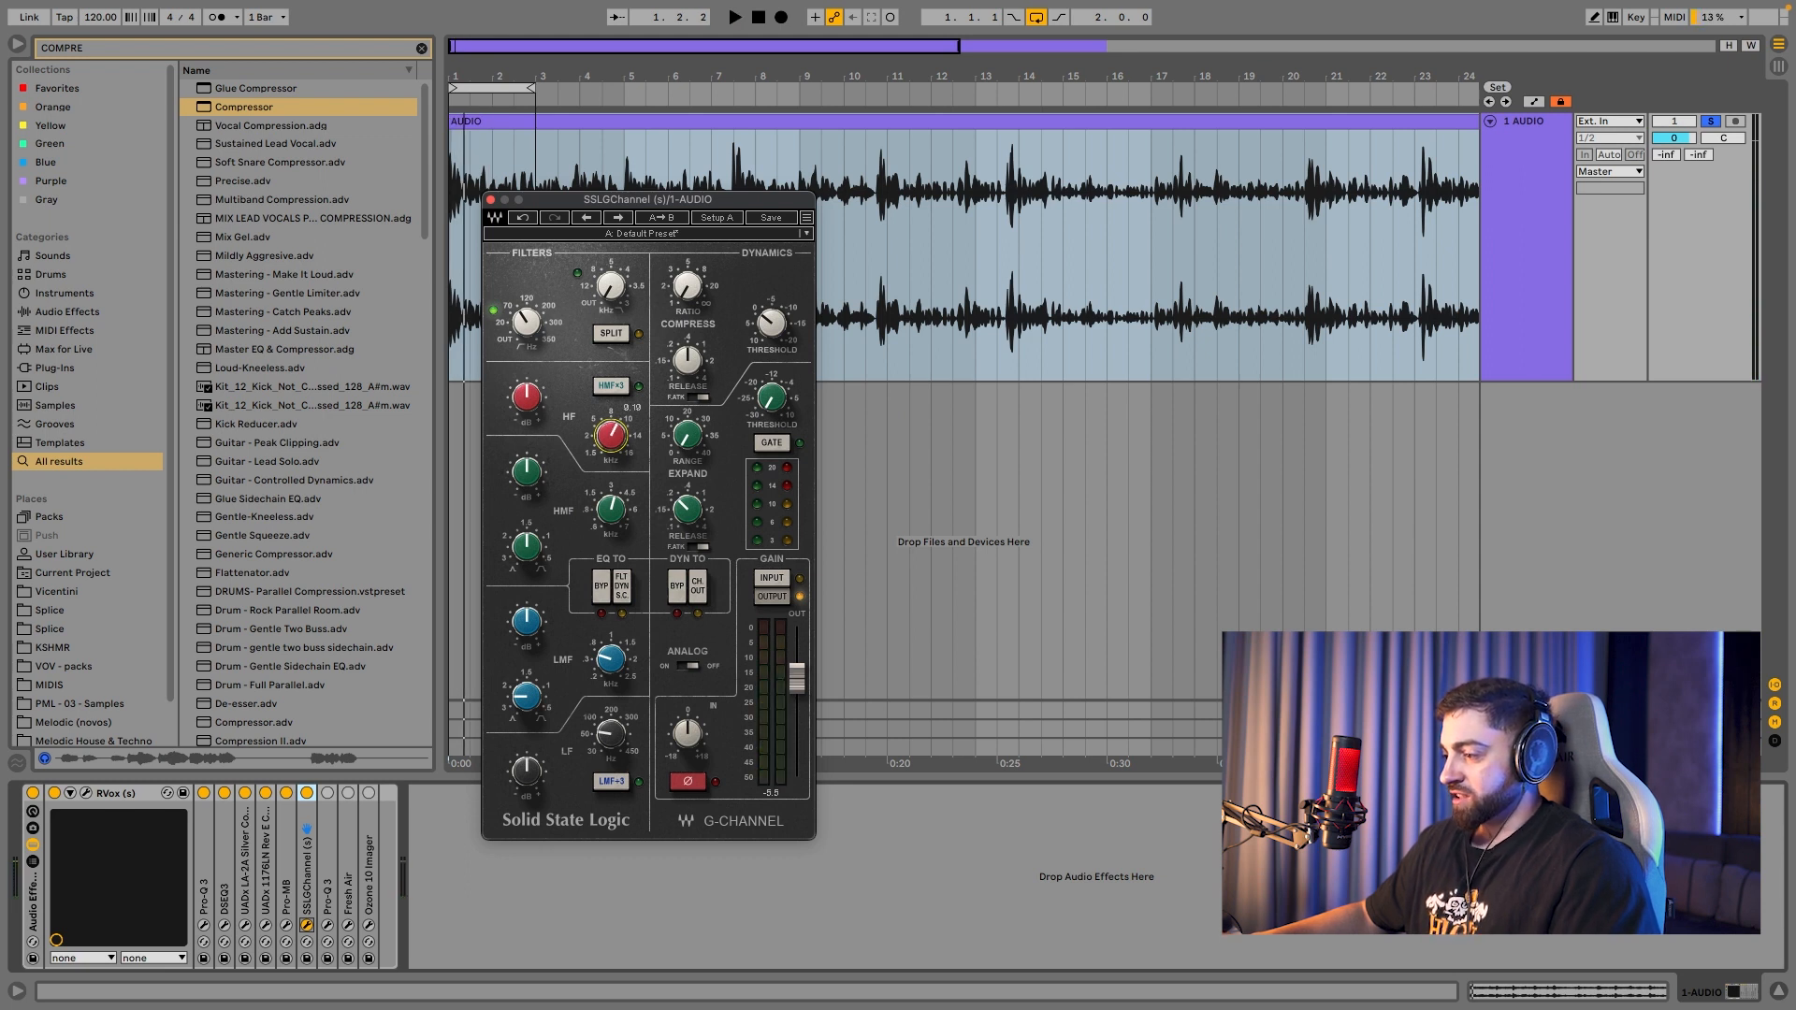
key(space)
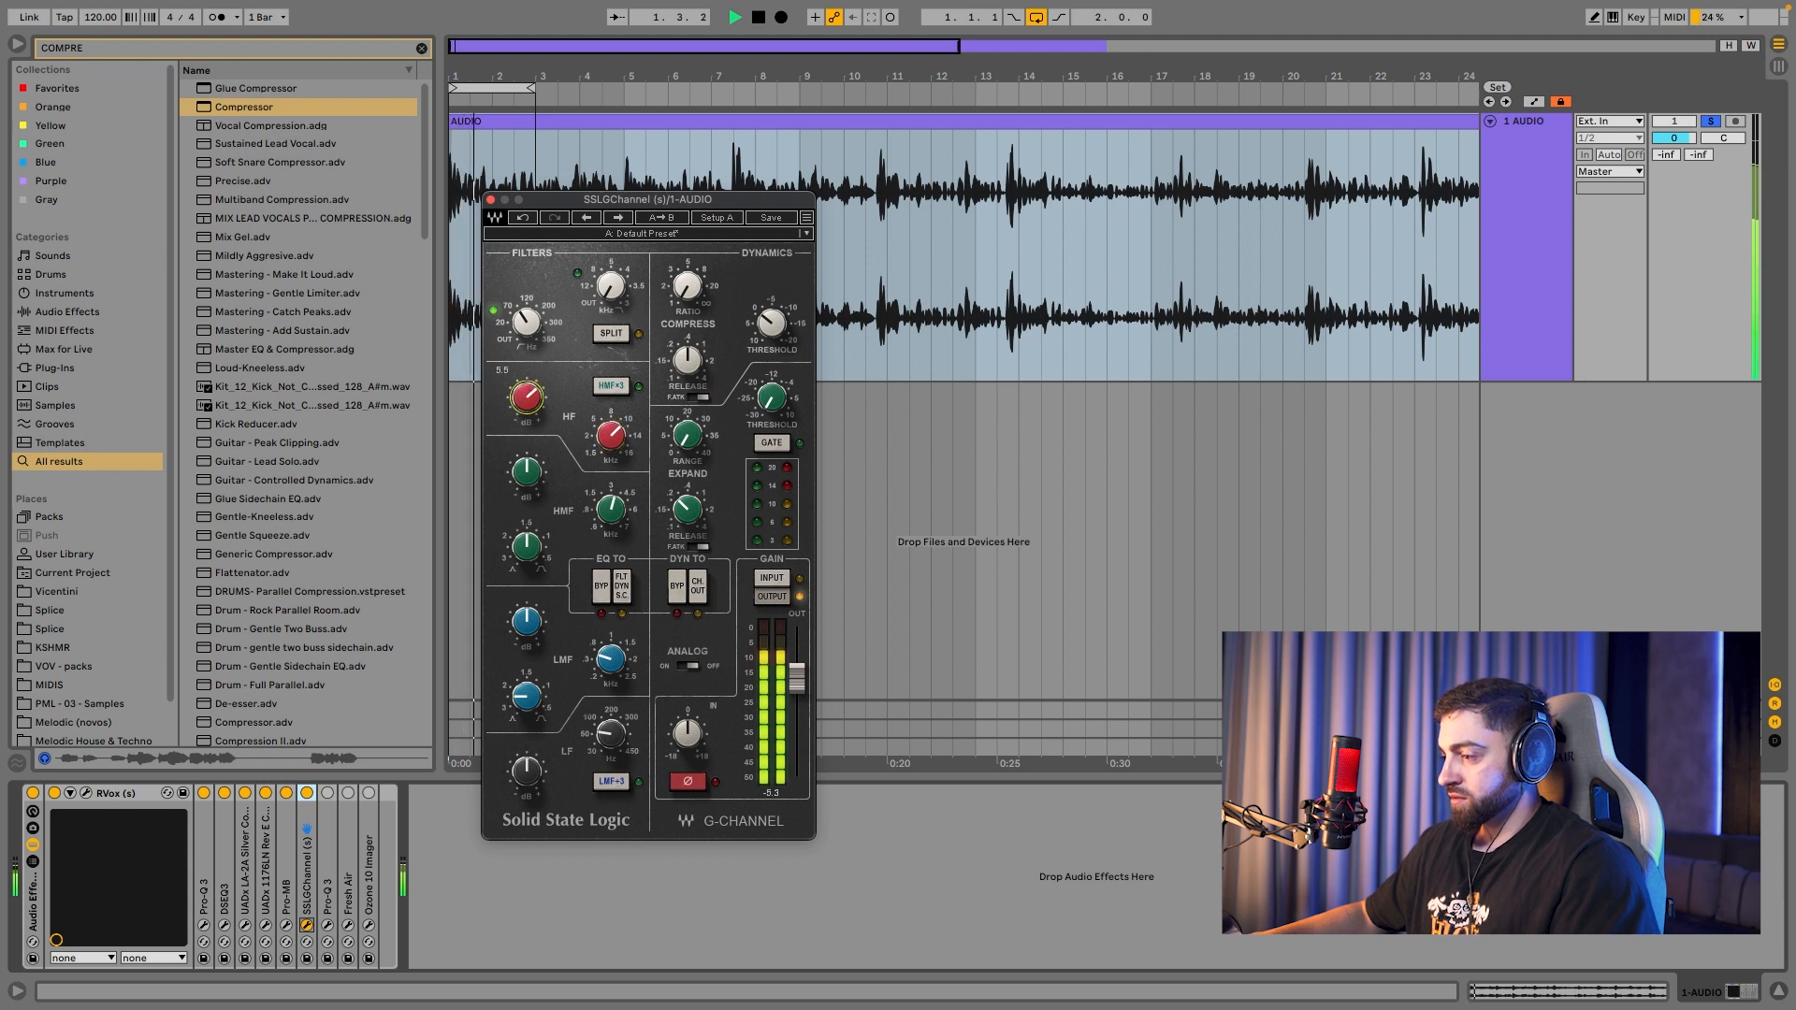
drag(606, 448, 606, 402)
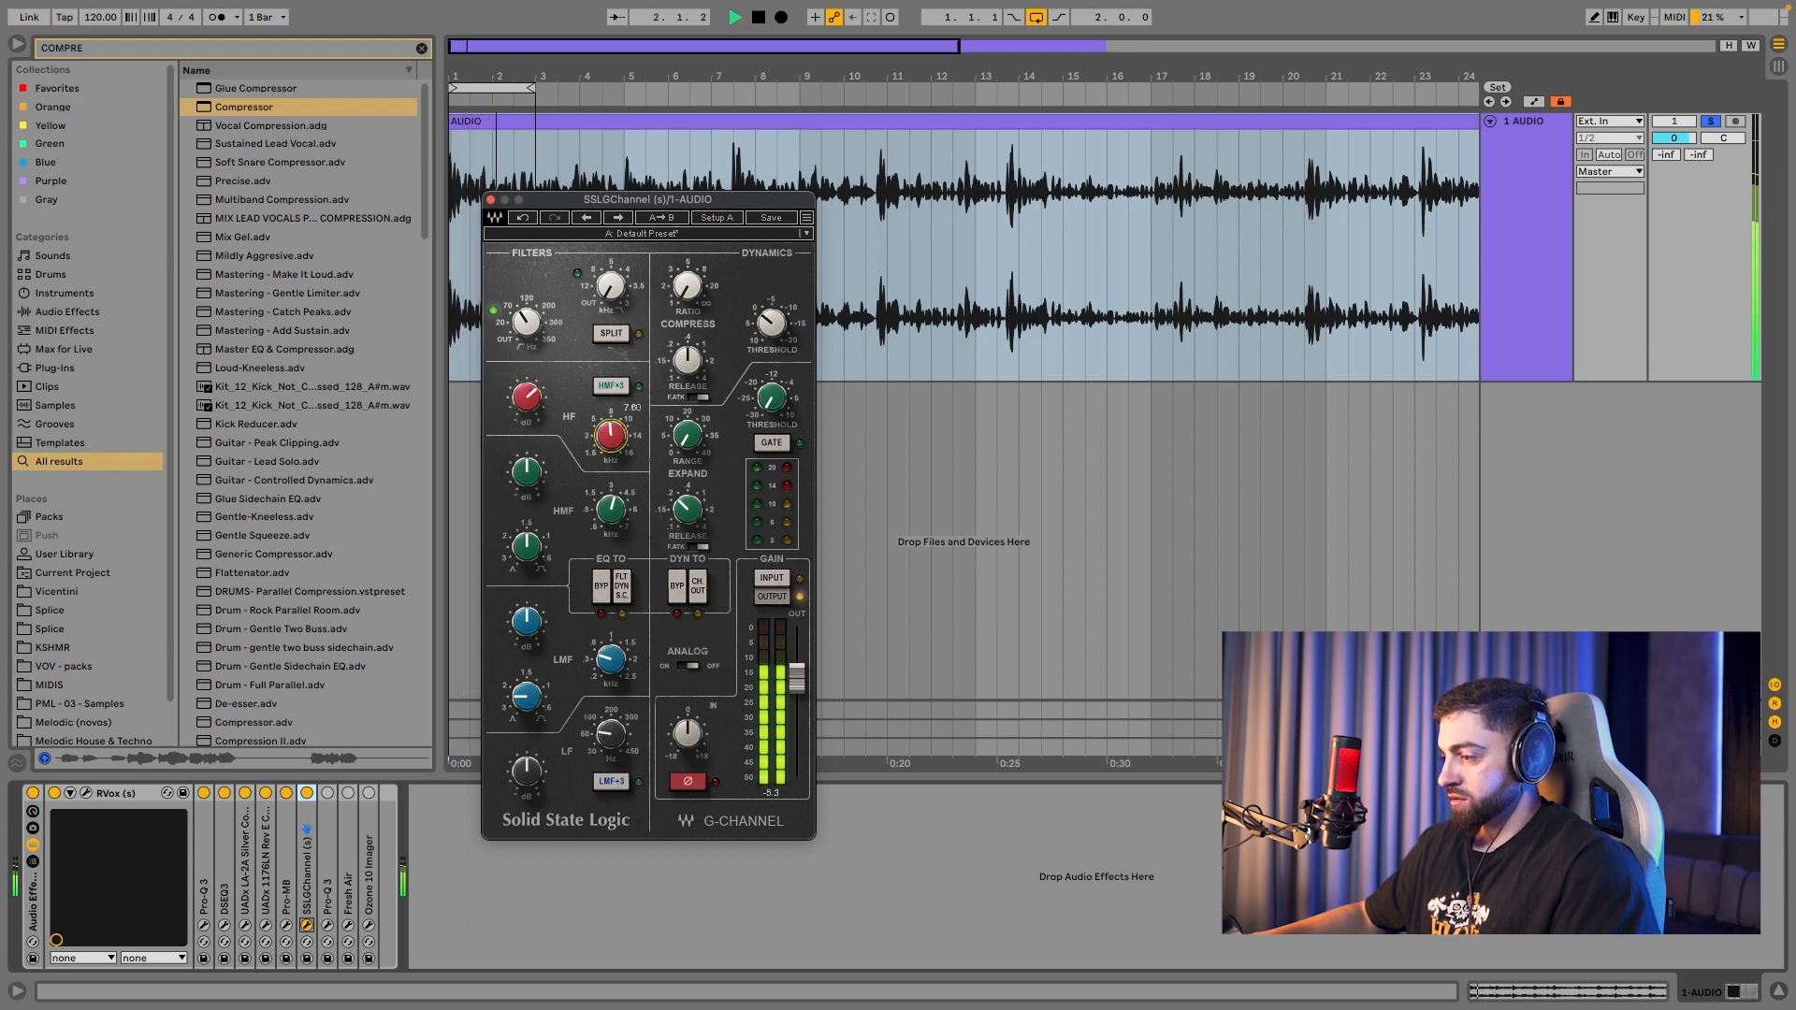
click(517, 402)
drag(527, 396, 526, 378)
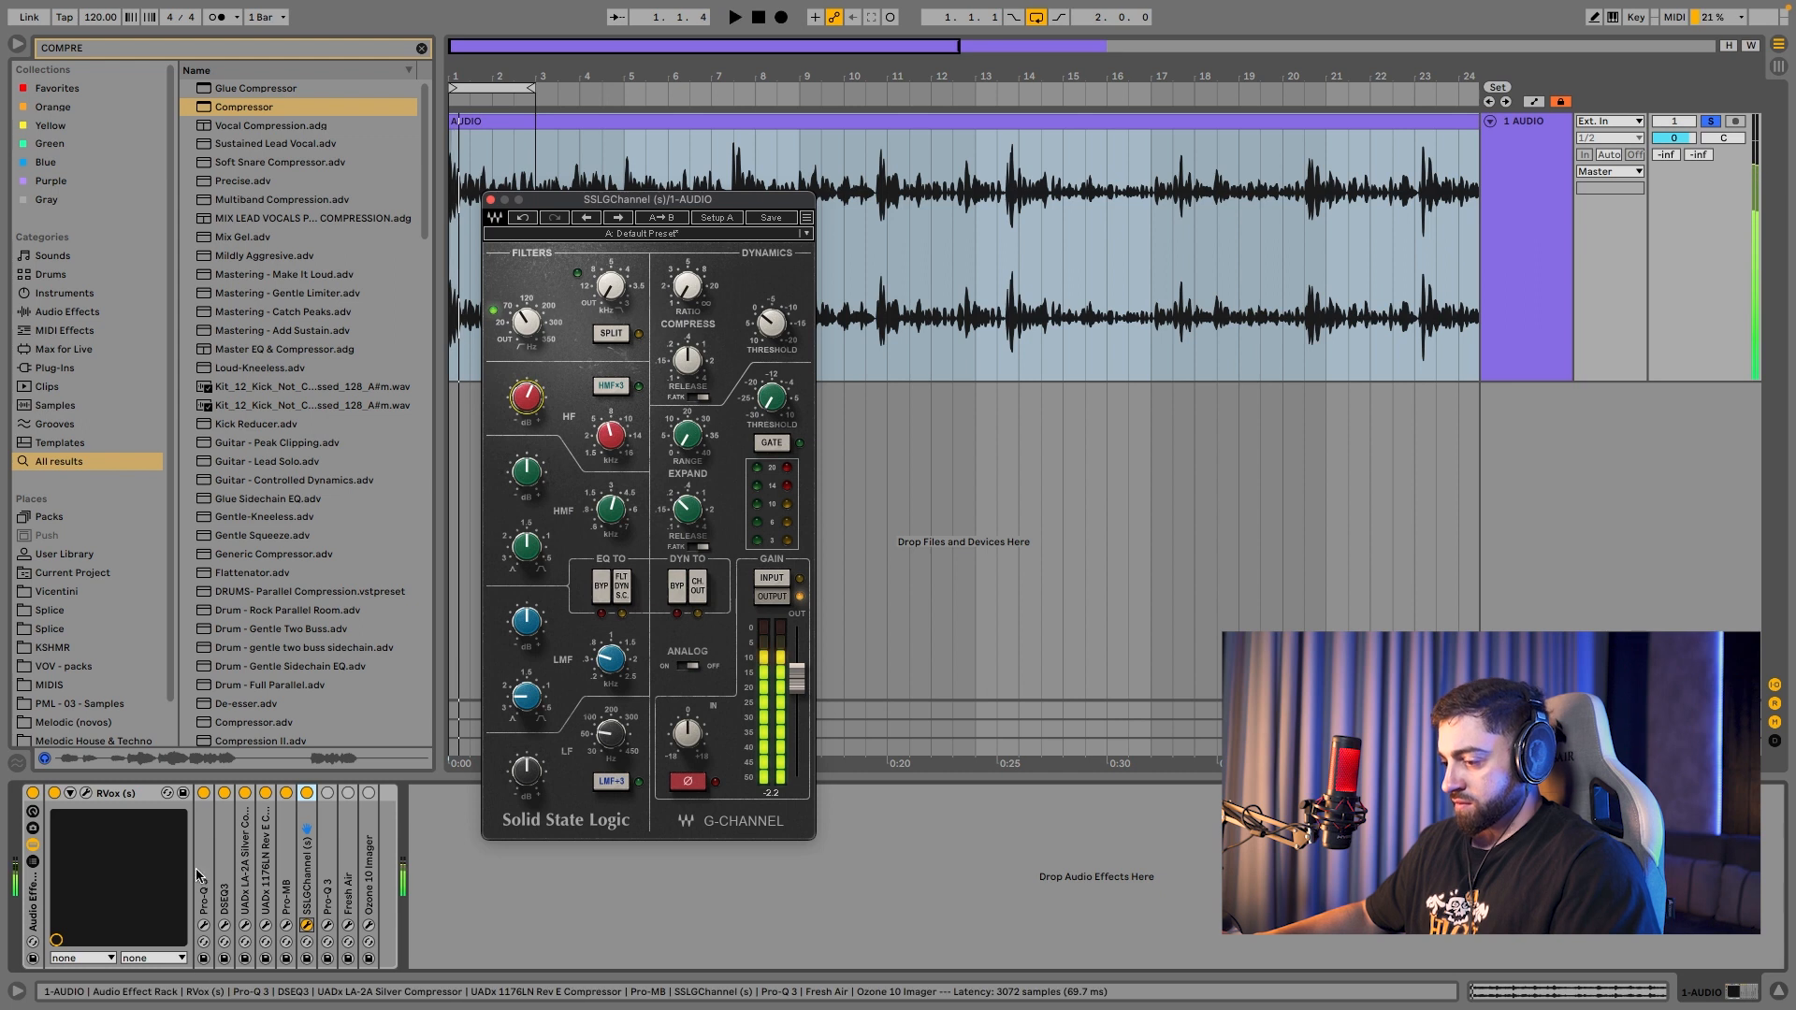
click(306, 793)
click(306, 793)
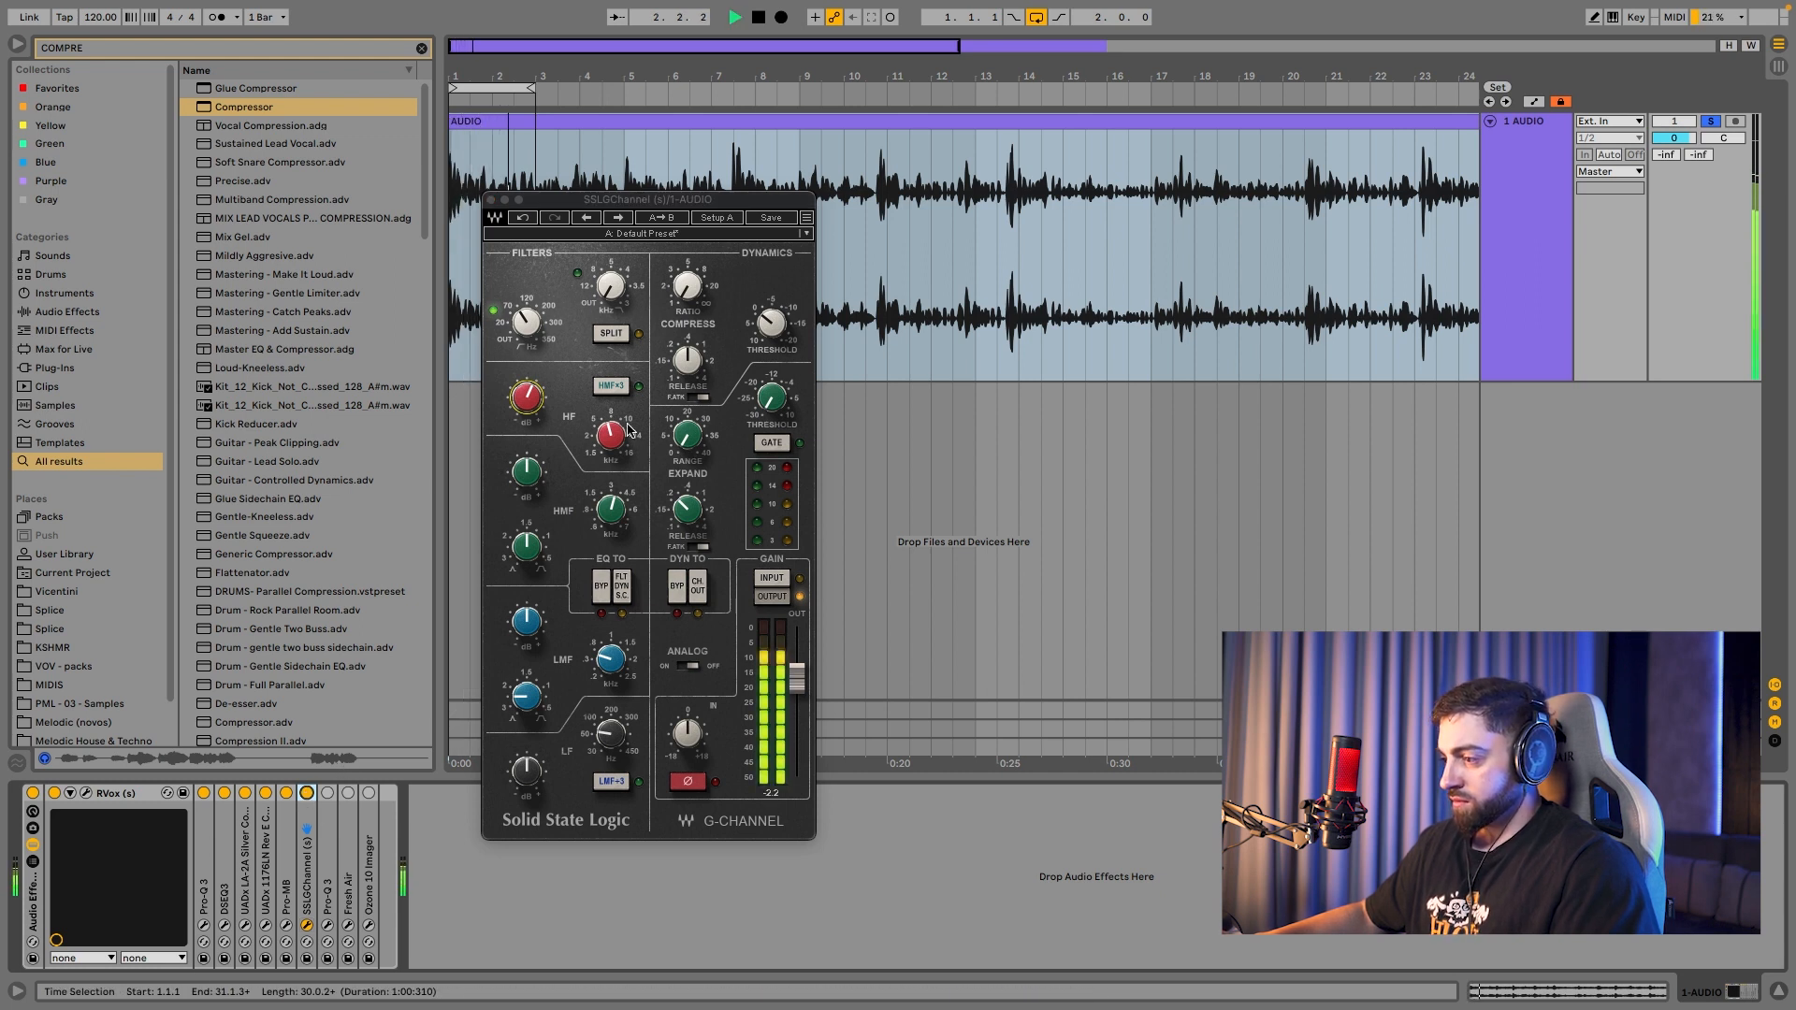
Step: Set the HF band's frequency to about 7.7 kHz and the HMF band's frequency to about 2 kHz
click(611, 510)
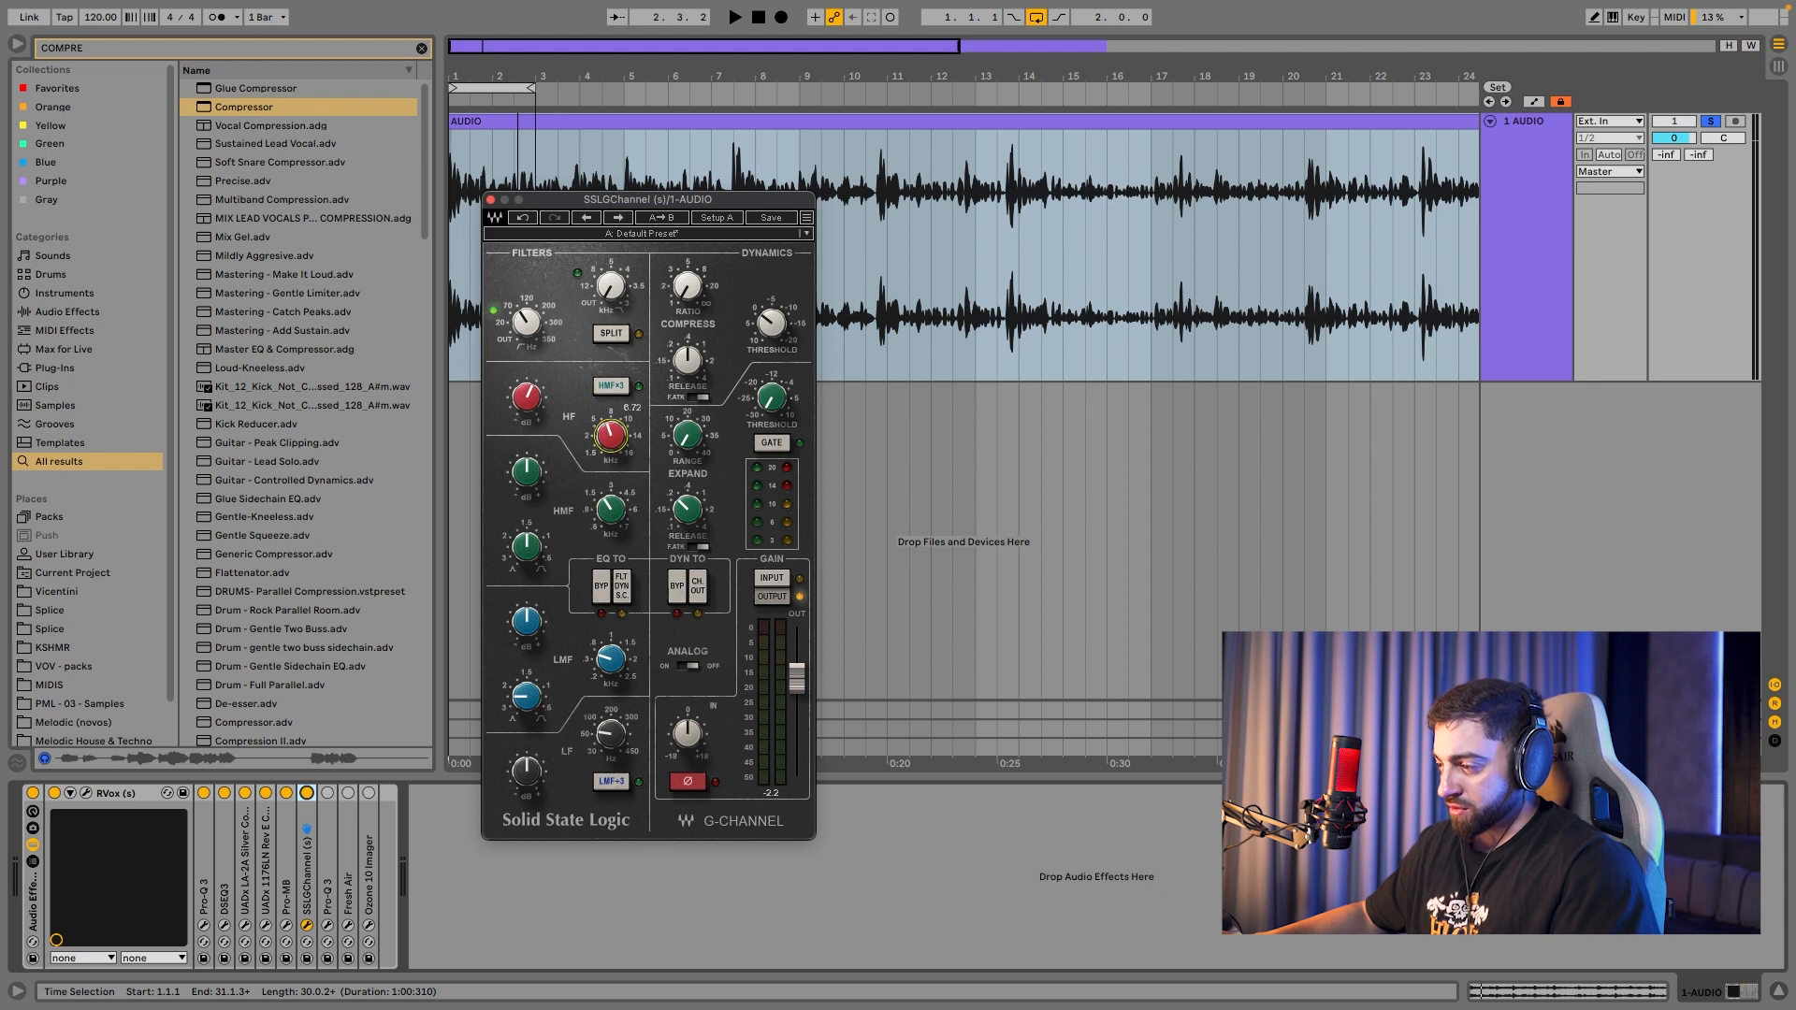
key(space)
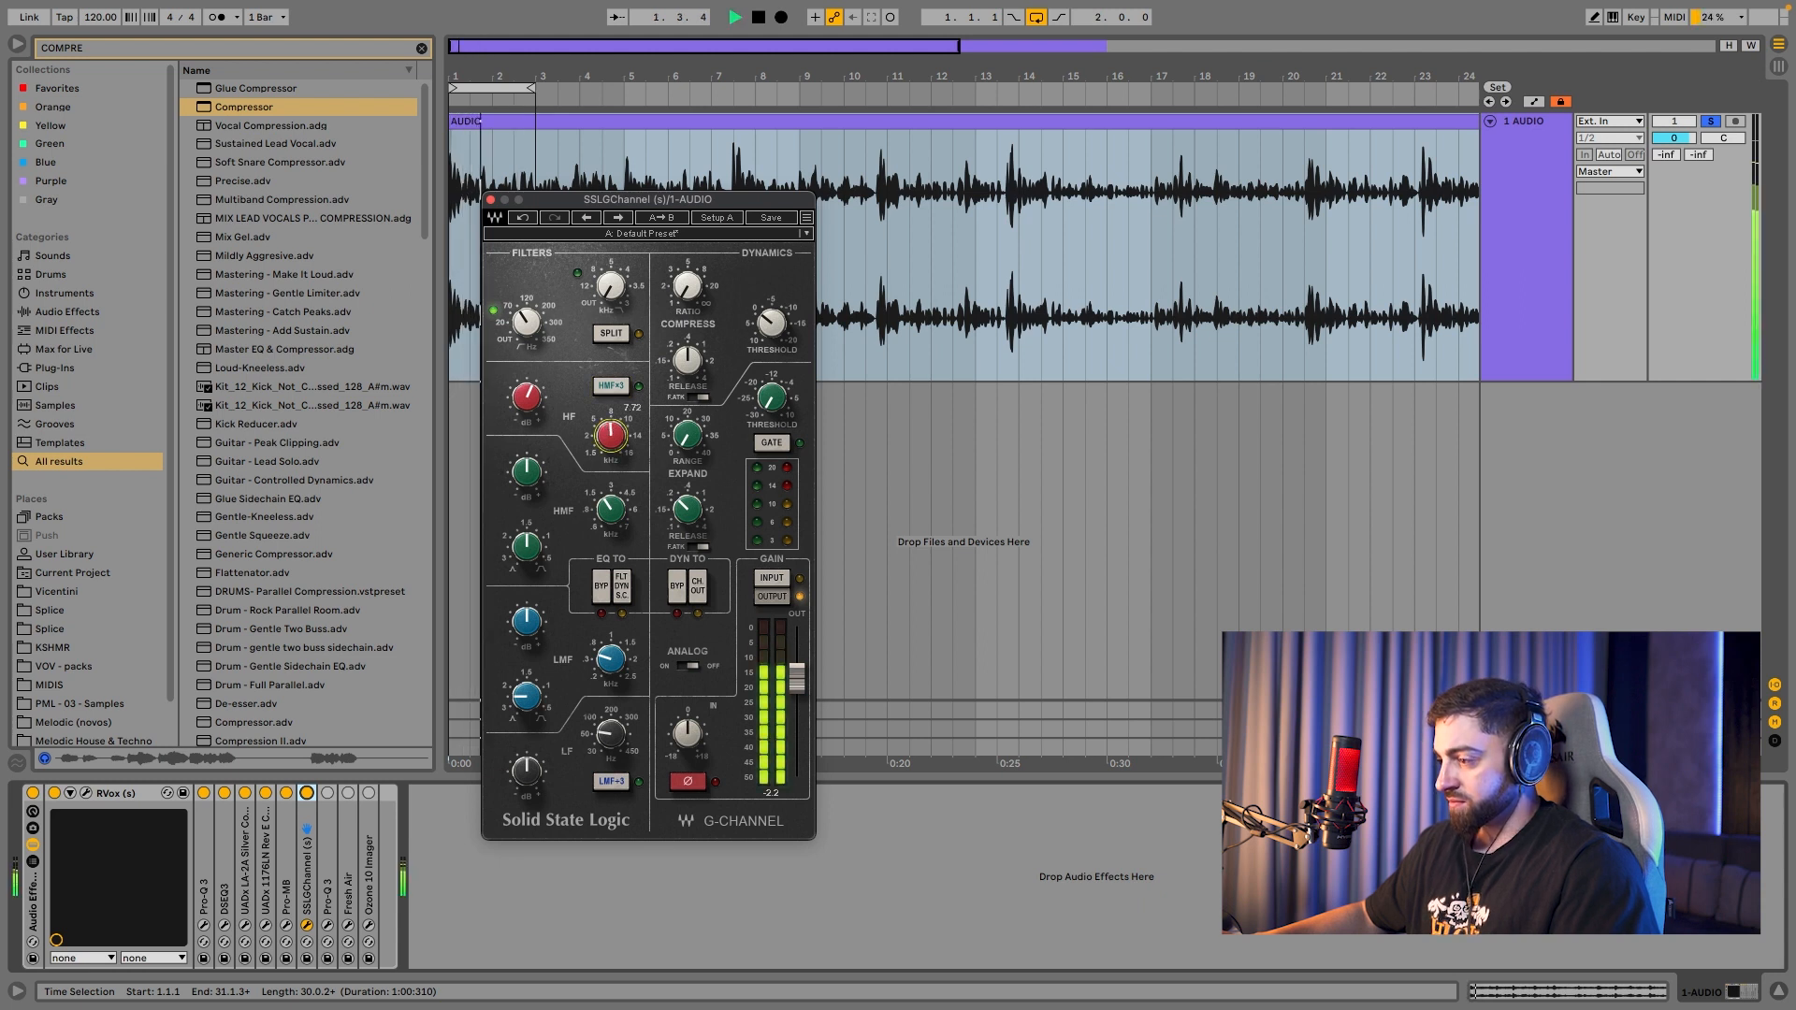
key(space)
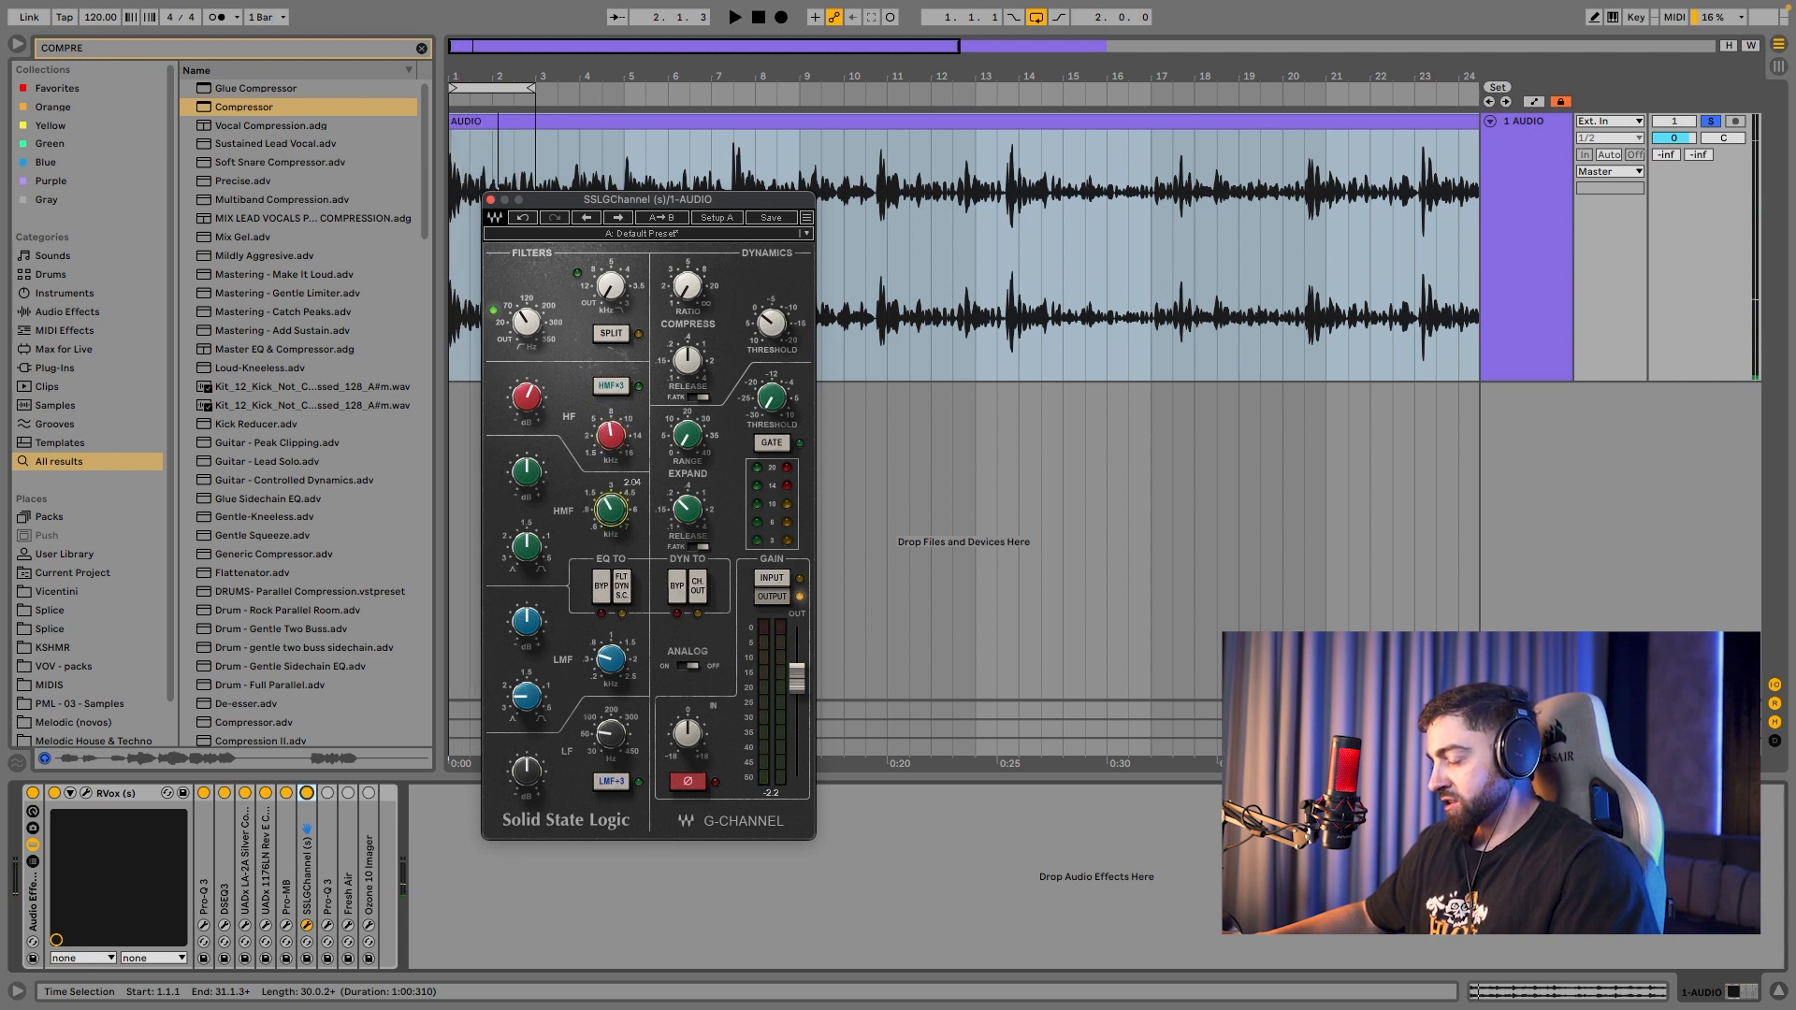
Step: Raise the HMF band's frequency, boost its gain slightly and adjust its Q during playback
drag(611, 509, 610, 502)
key(space)
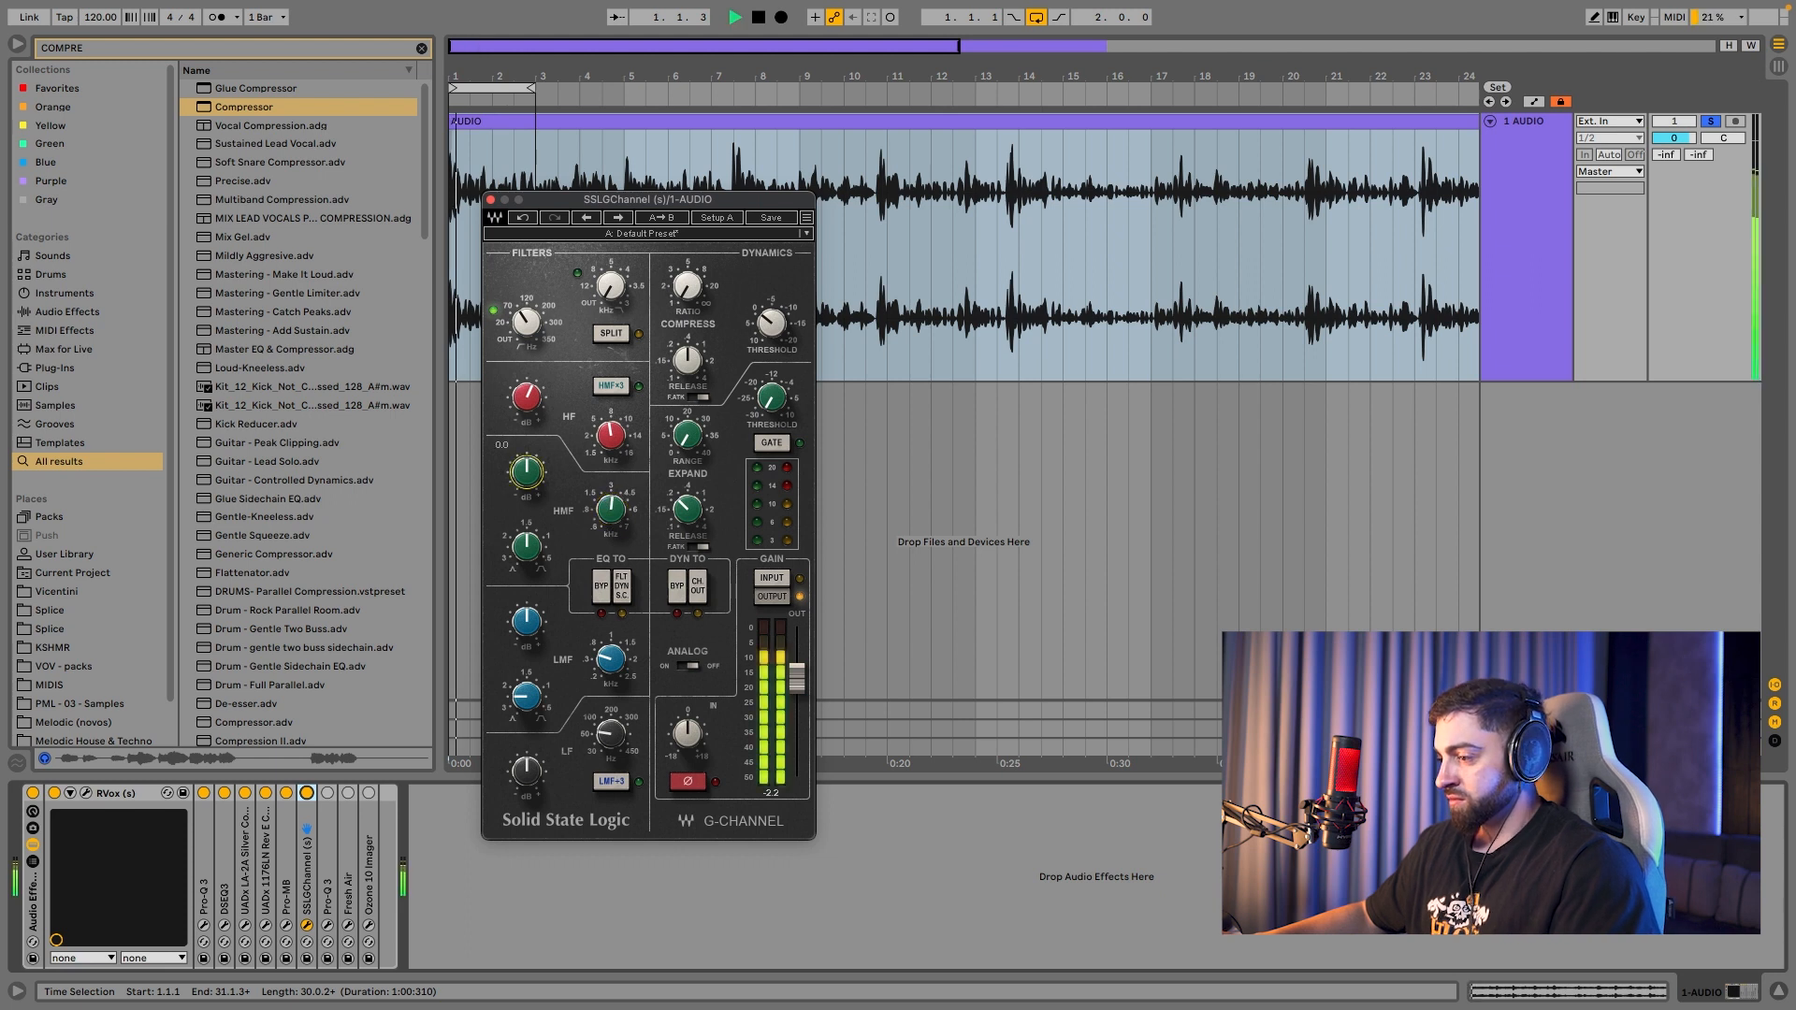
key(space)
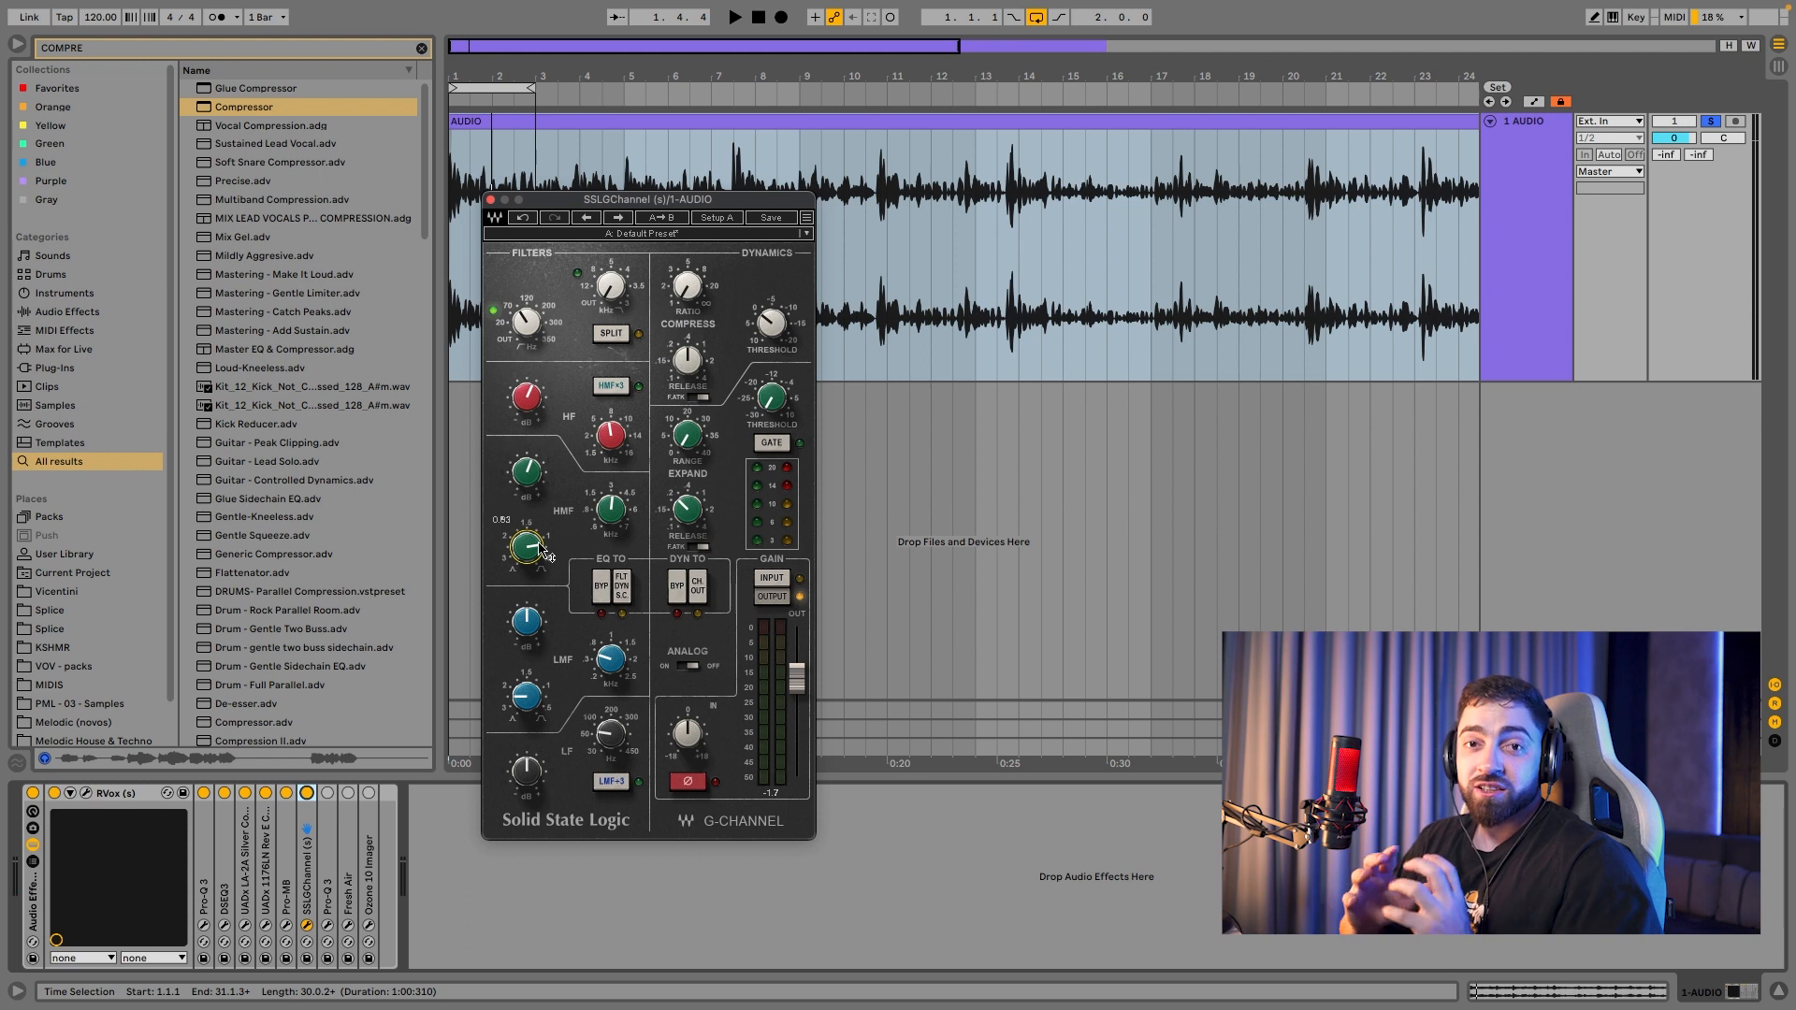
Step: Audition SSLGChannel's HMF gain from a slight cut up to 5.0 dB during playback and settle on a slight boost
key(space)
drag(526, 473, 521, 486)
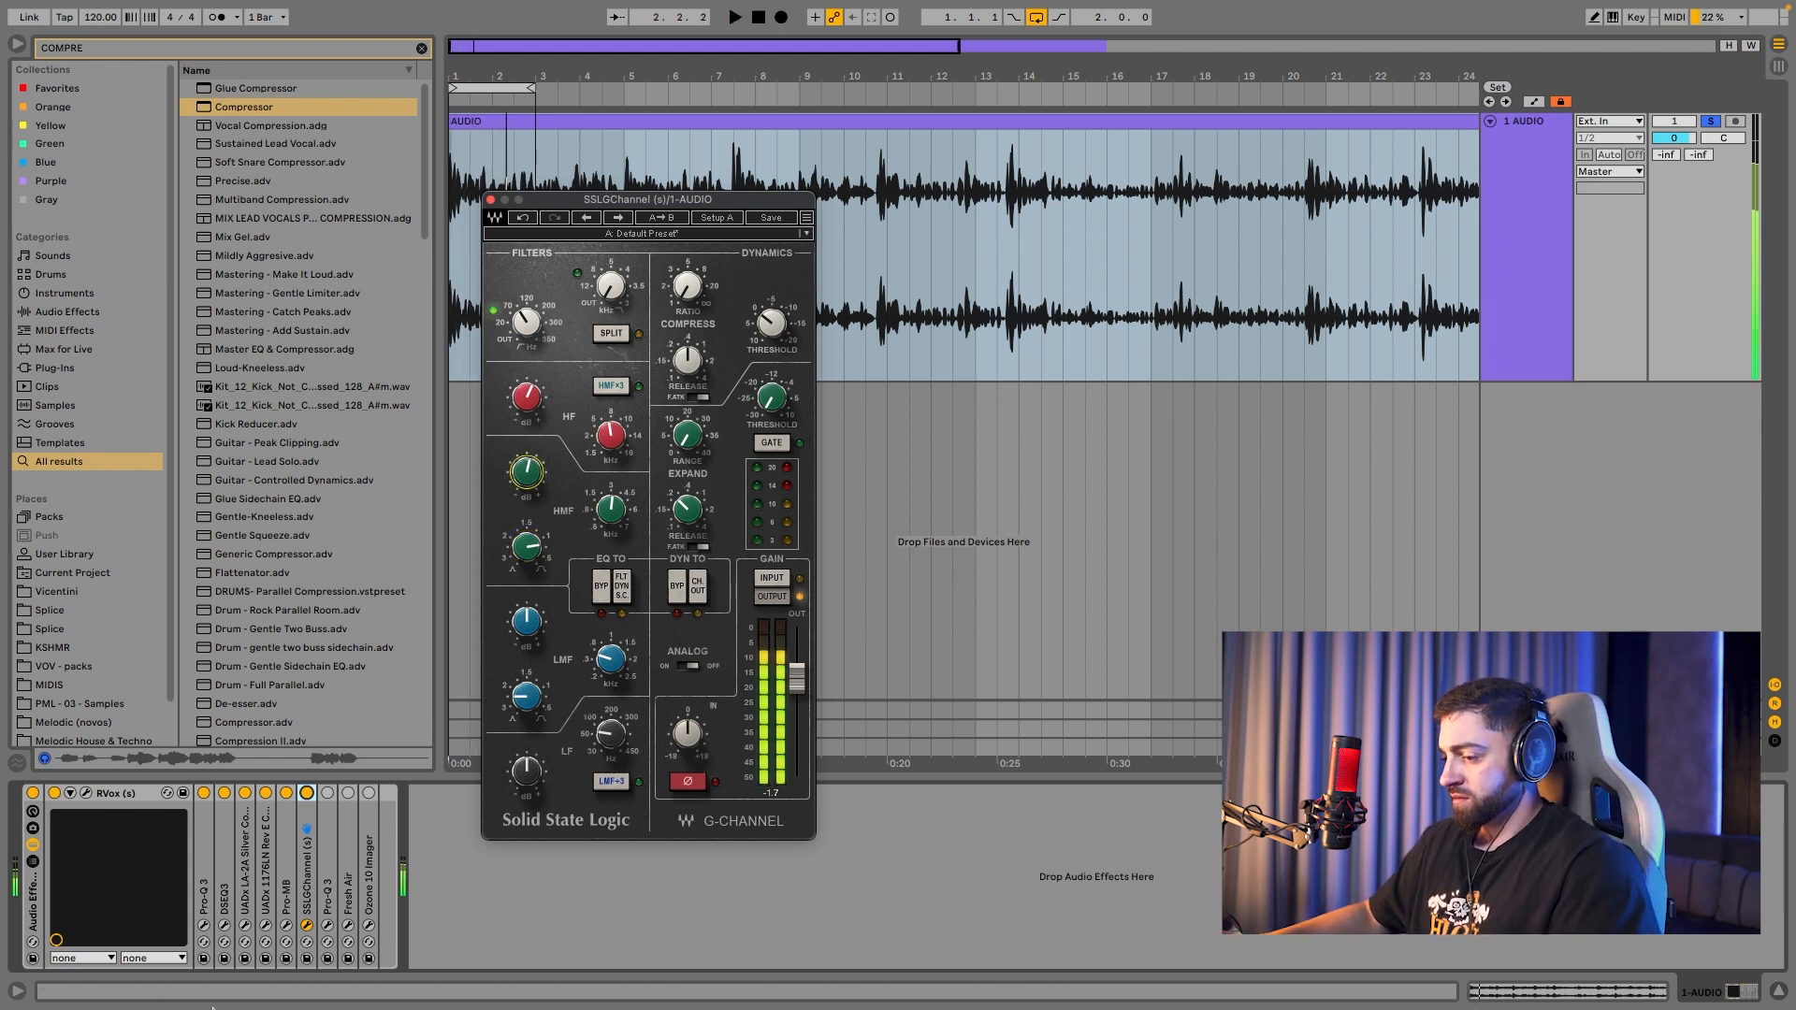
key(space)
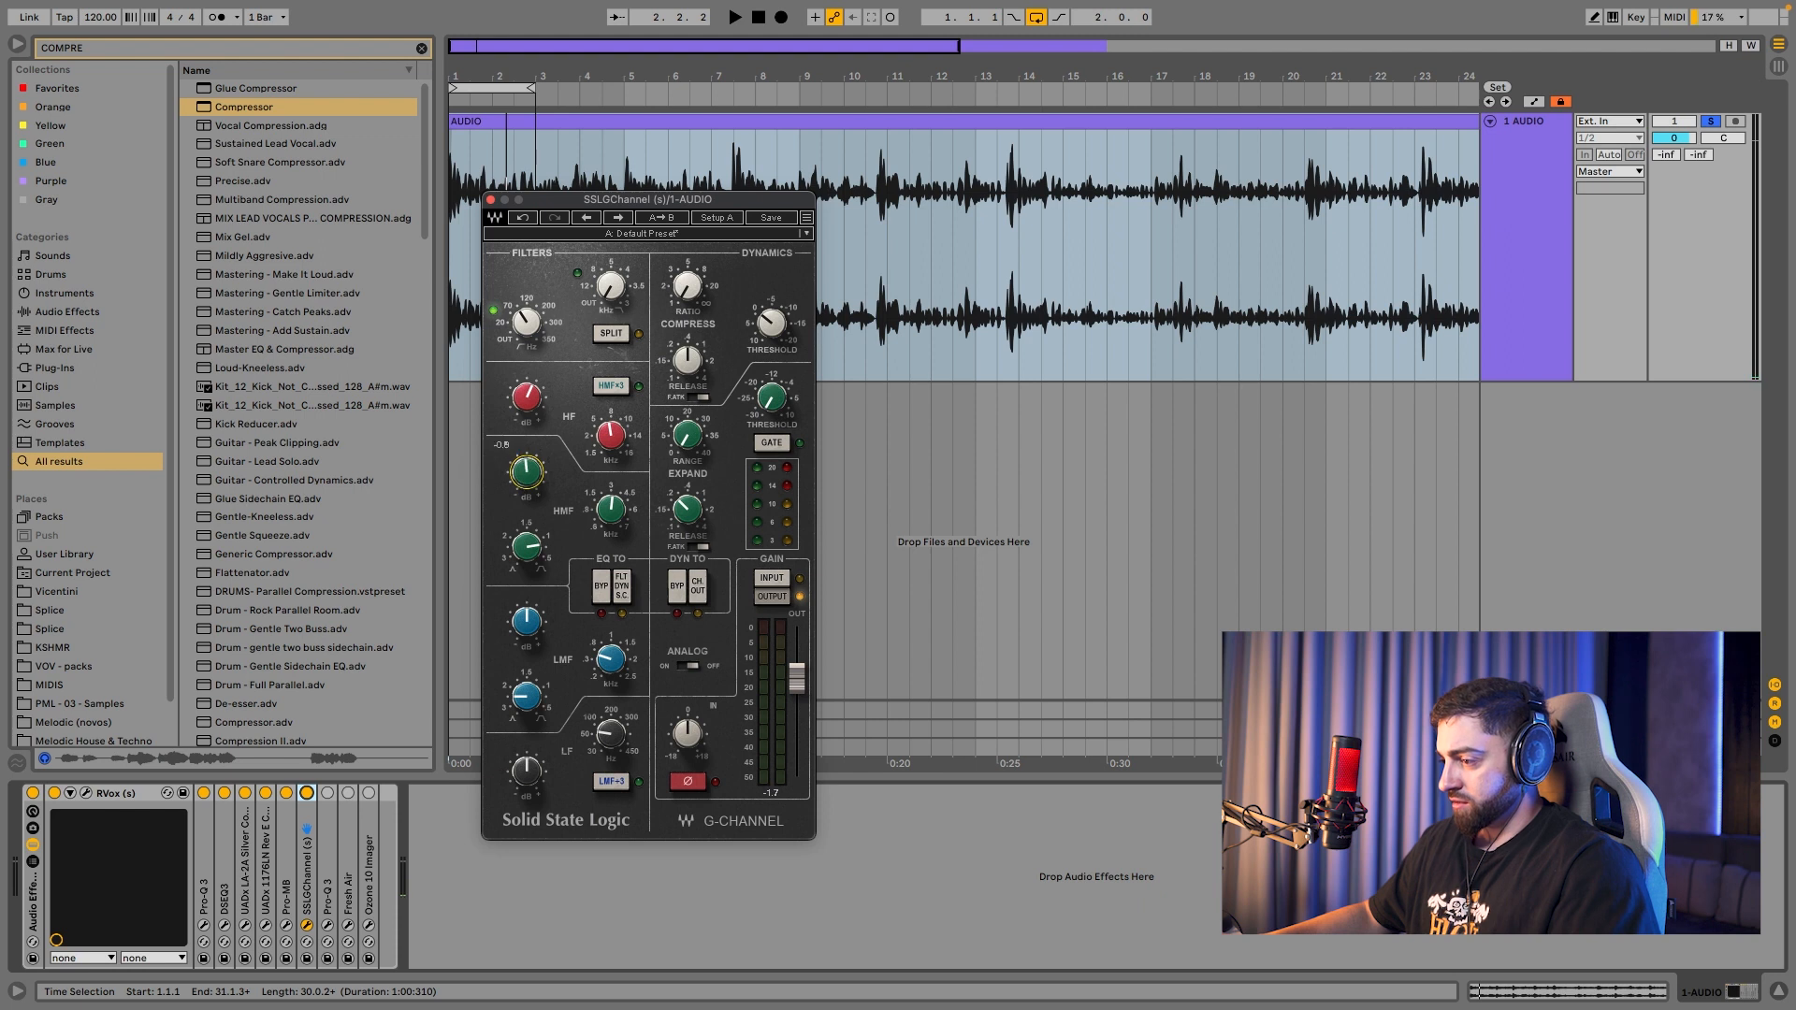
key(space)
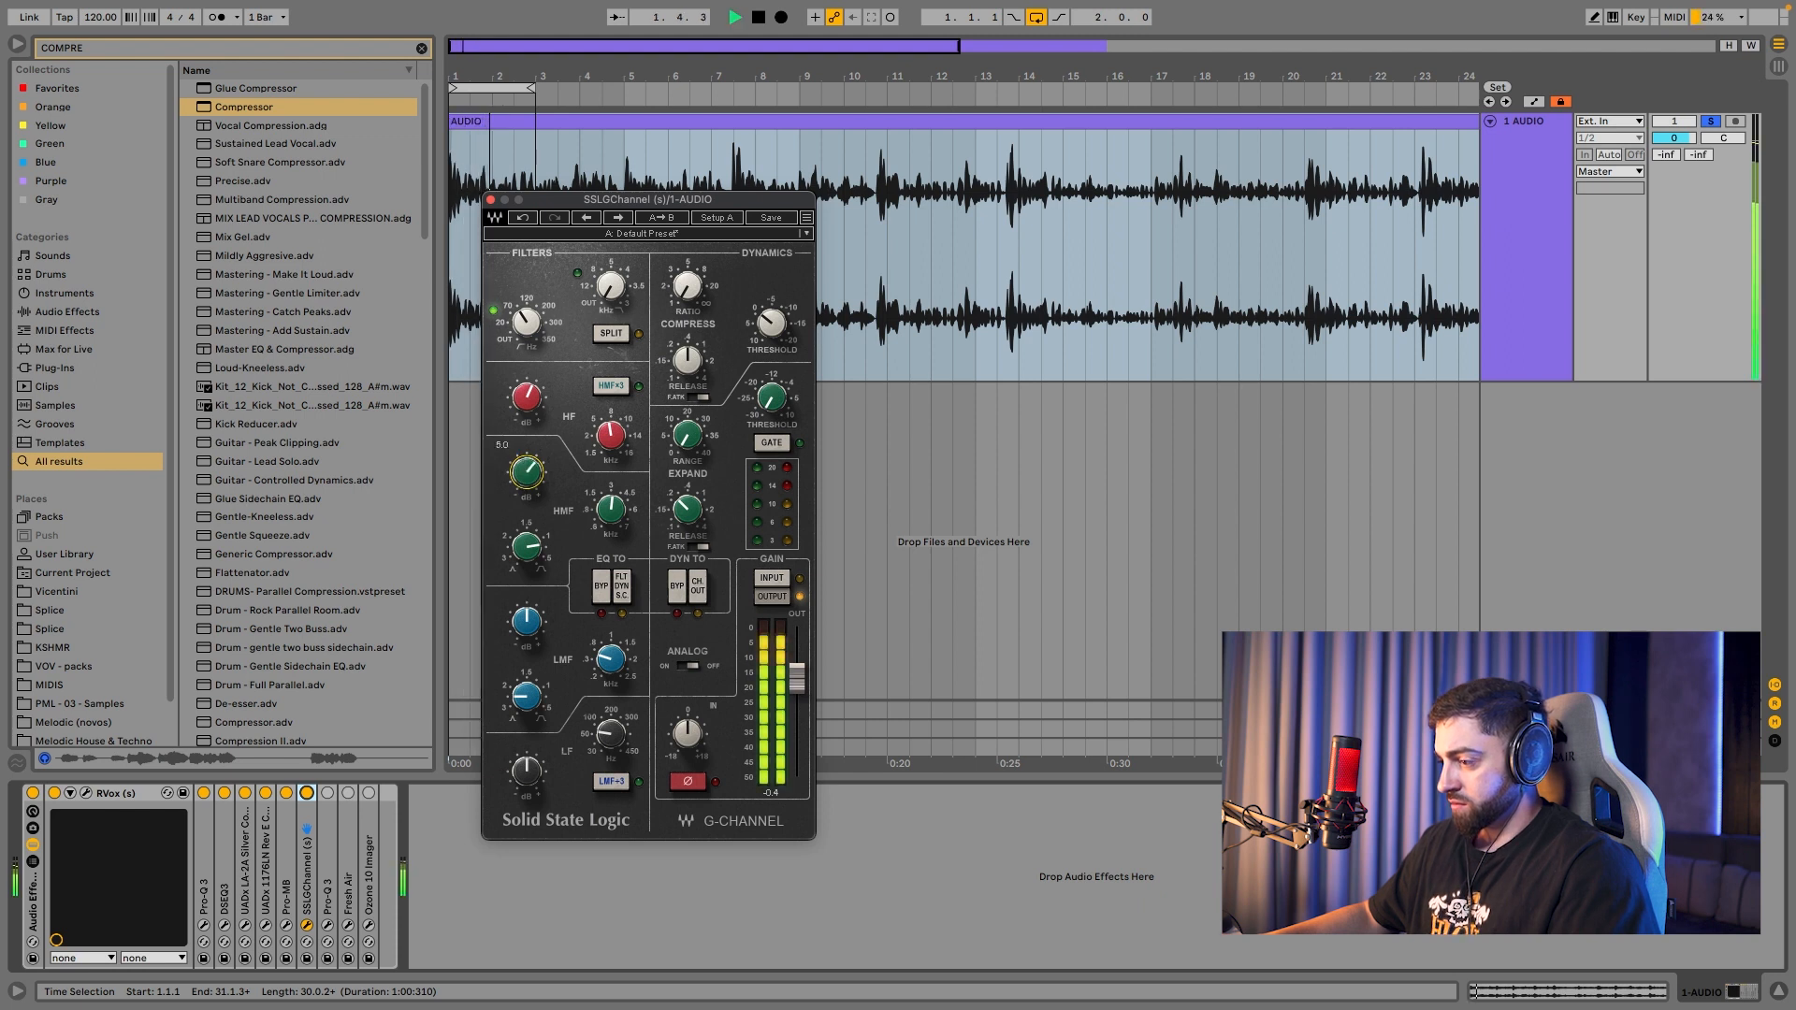
key(space)
key(space)
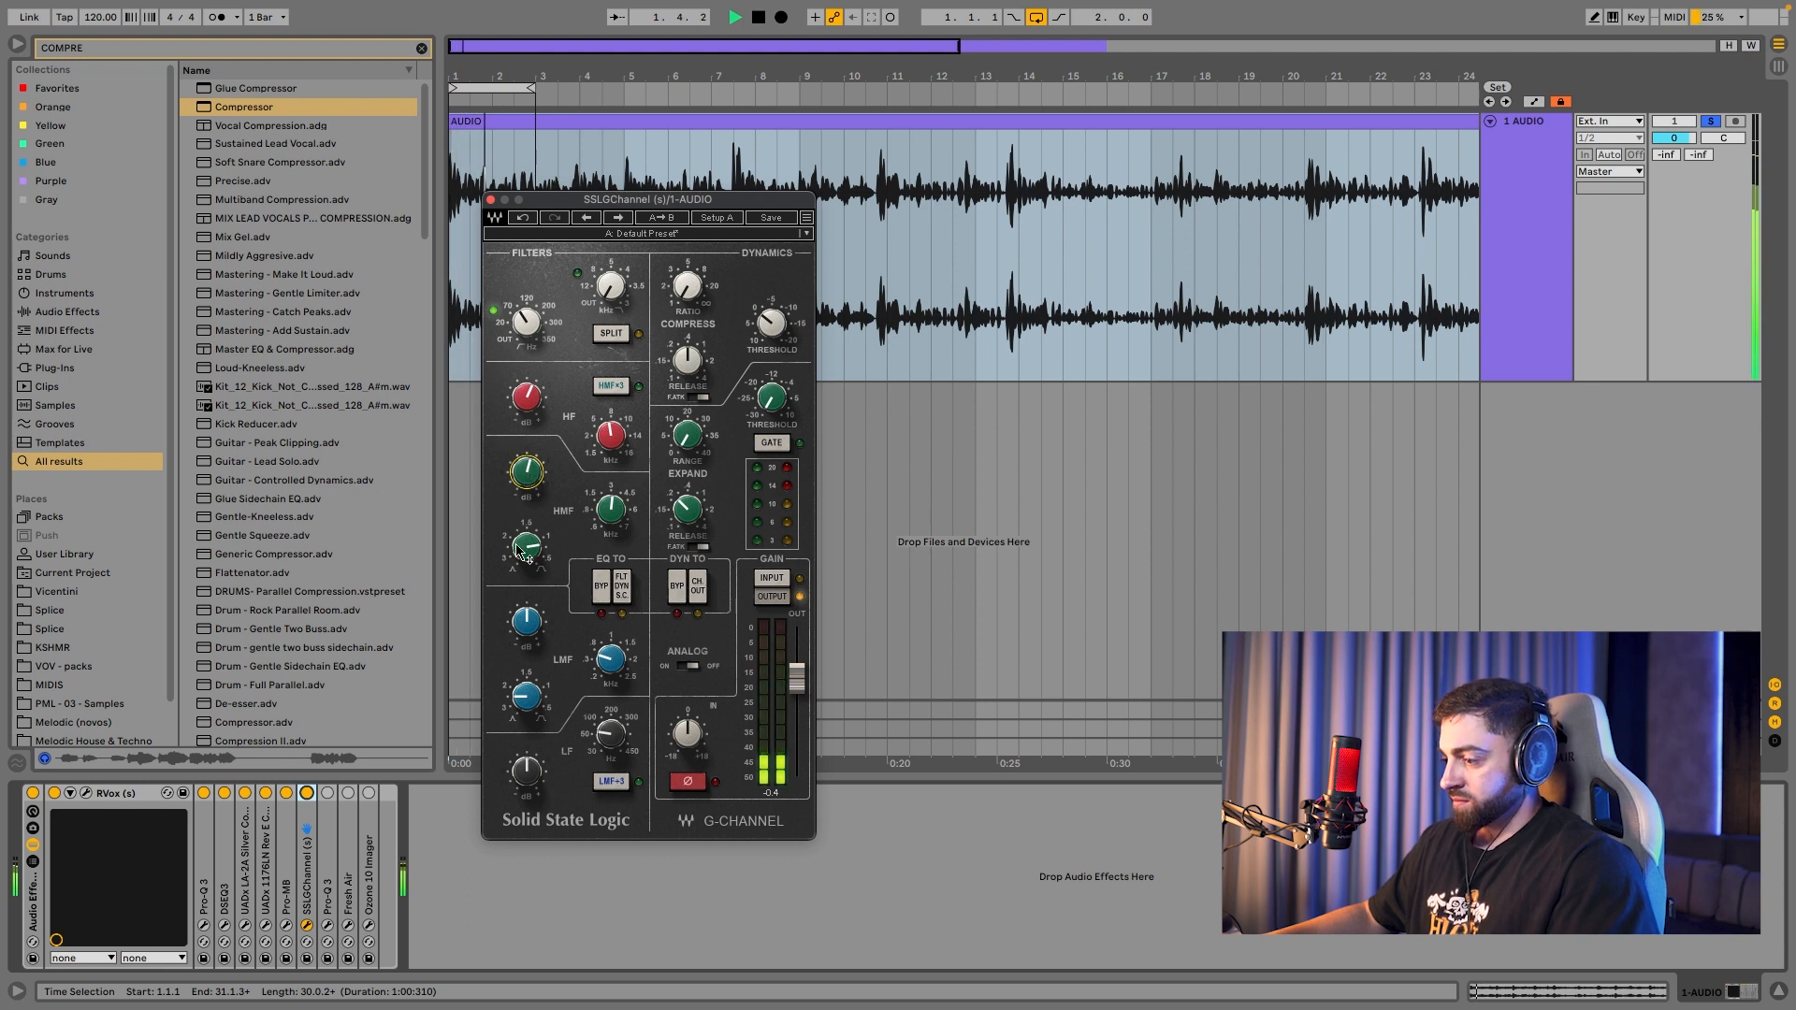
key(space)
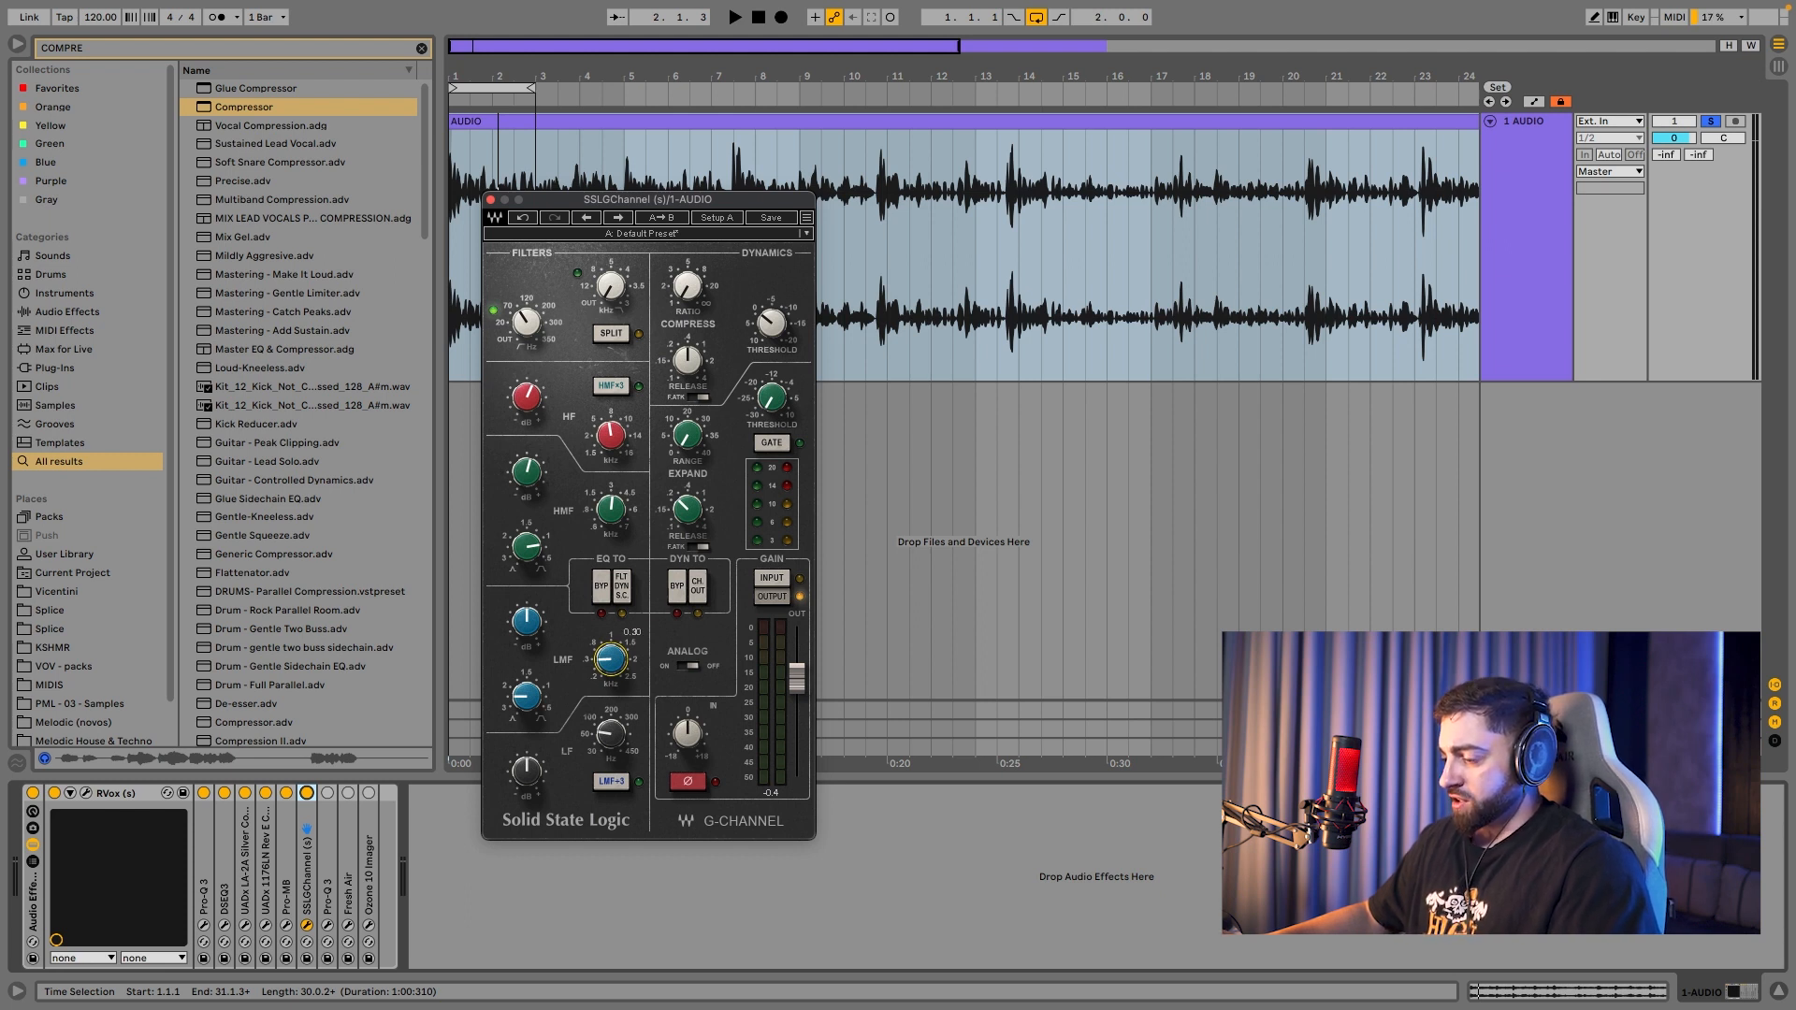
Step: Tune the LMF band's frequency and Q by ear, set its gain to about -0.6 dB, and raise the LF band's frequency
drag(527, 700, 526, 692)
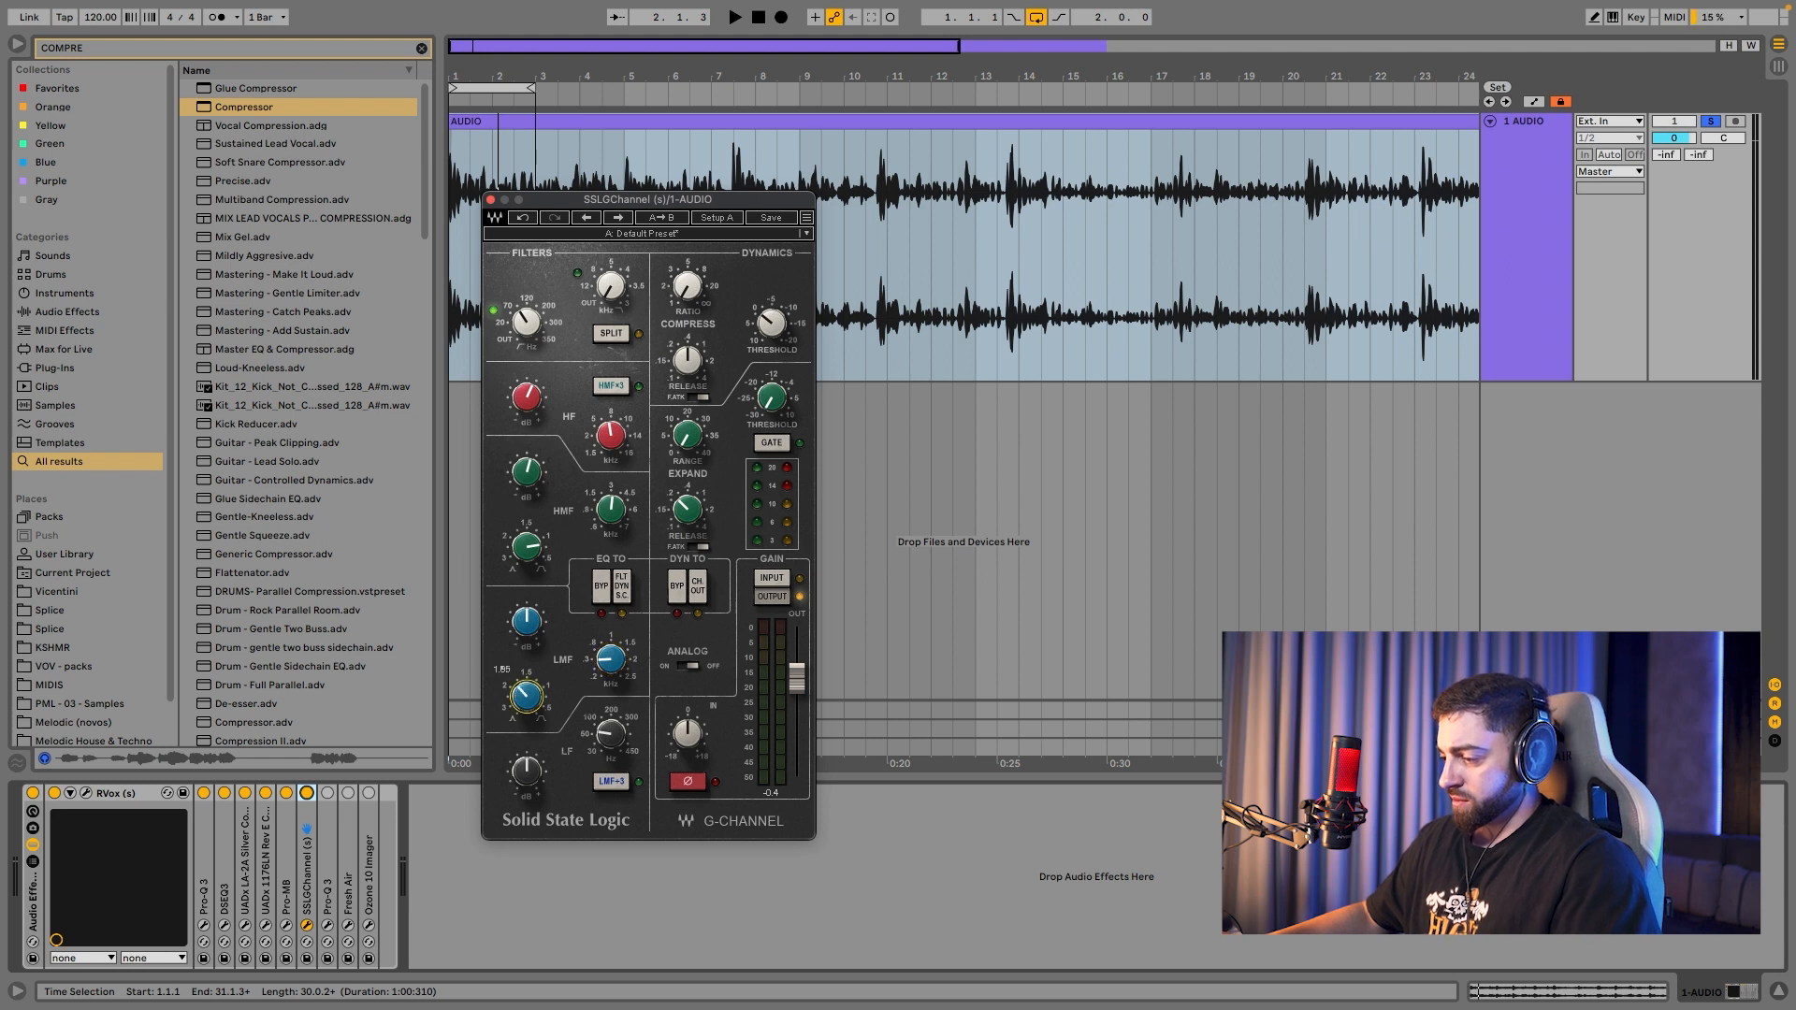
key(space)
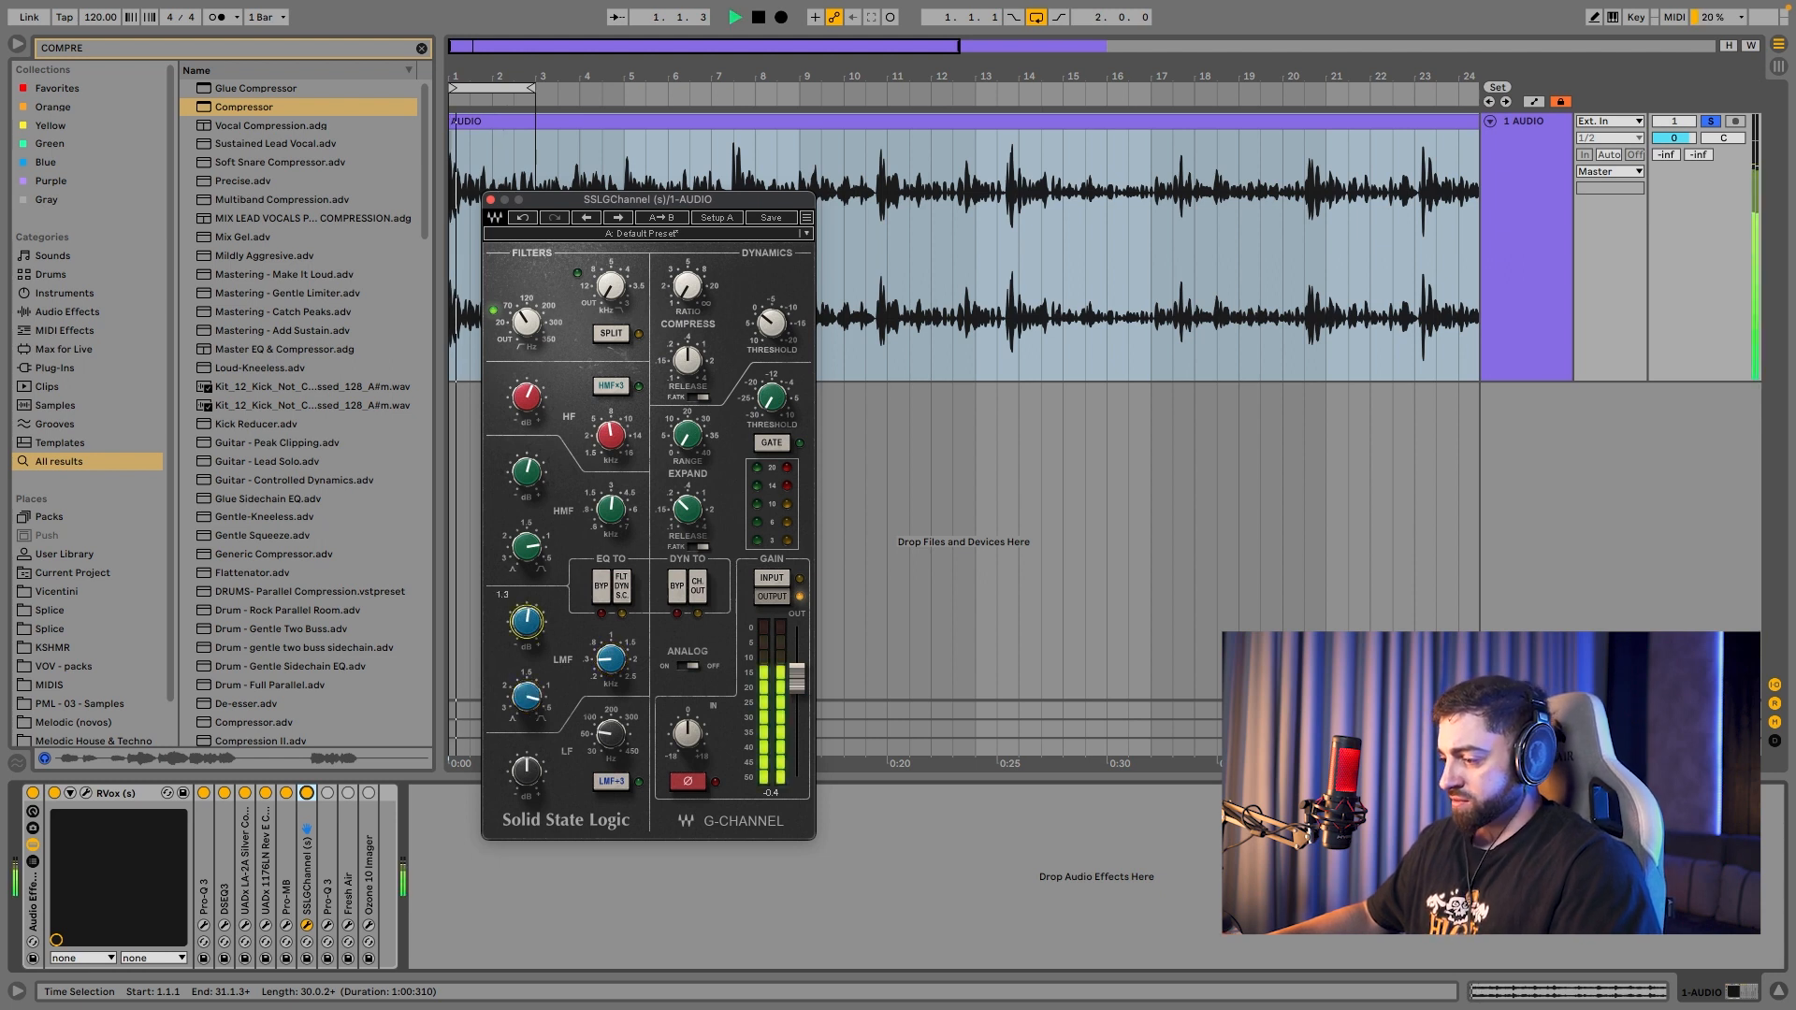
drag(537, 606, 537, 604)
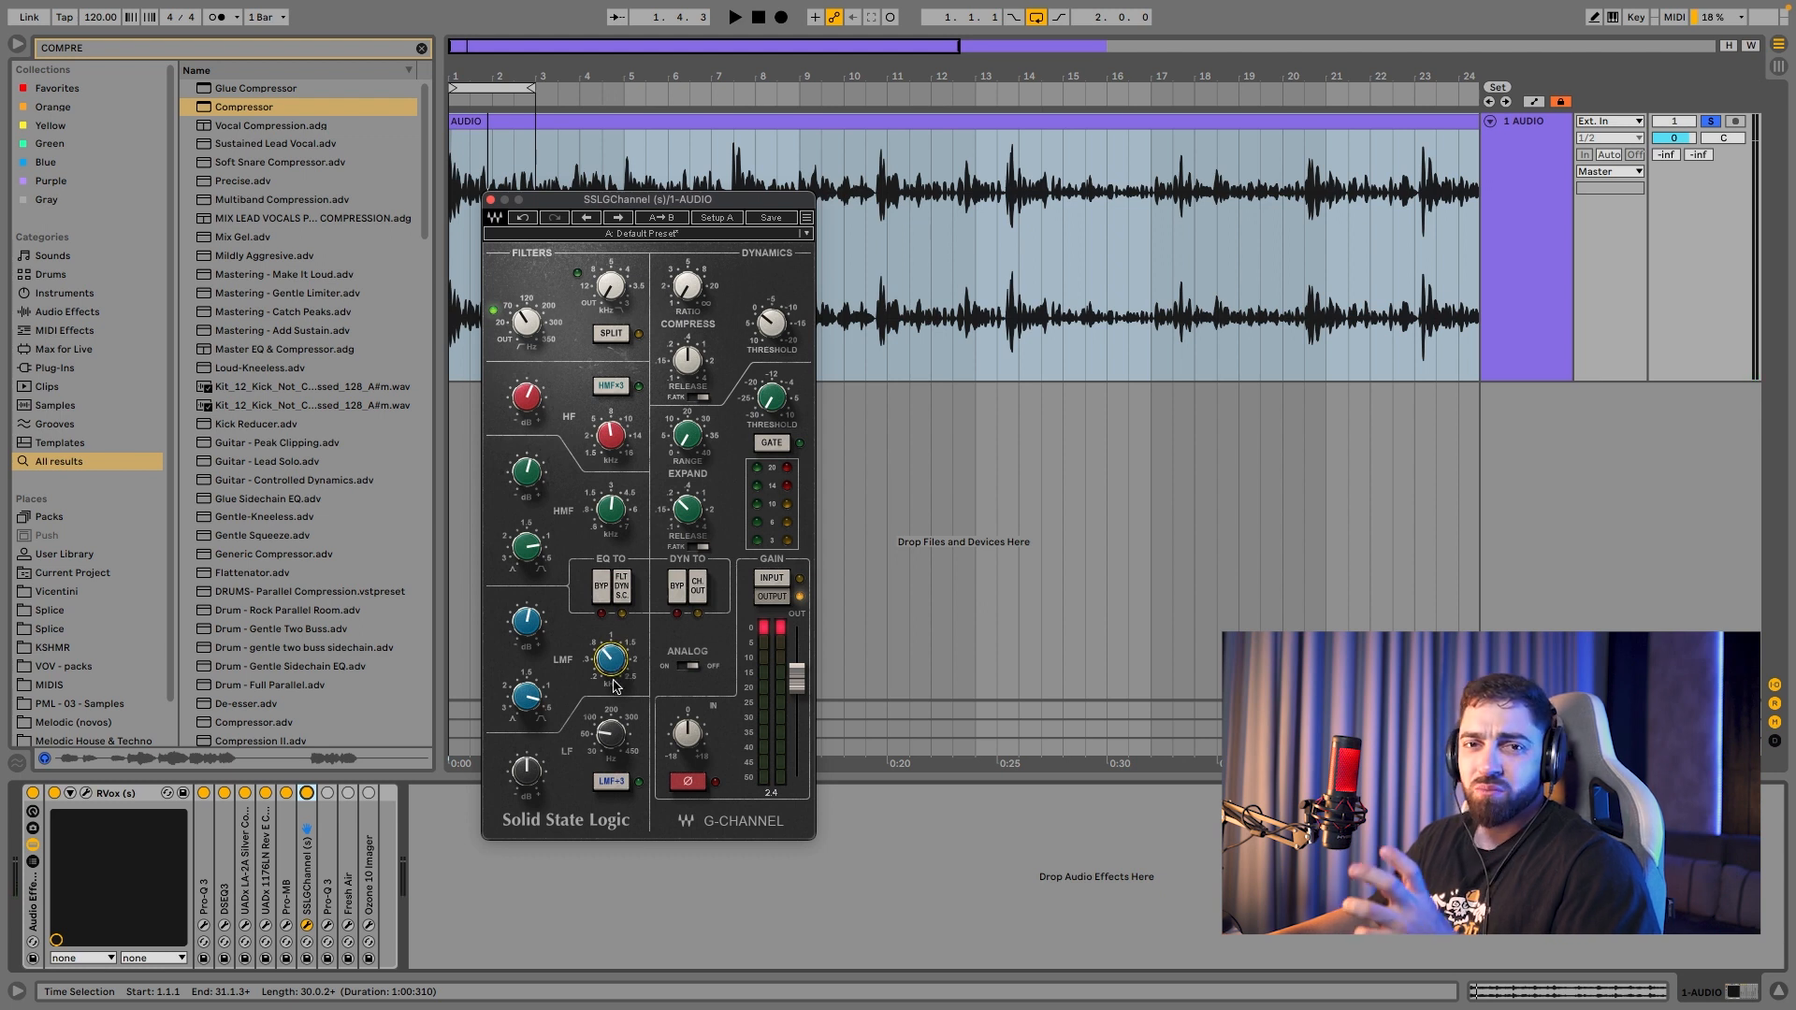
drag(527, 620, 527, 626)
key(space)
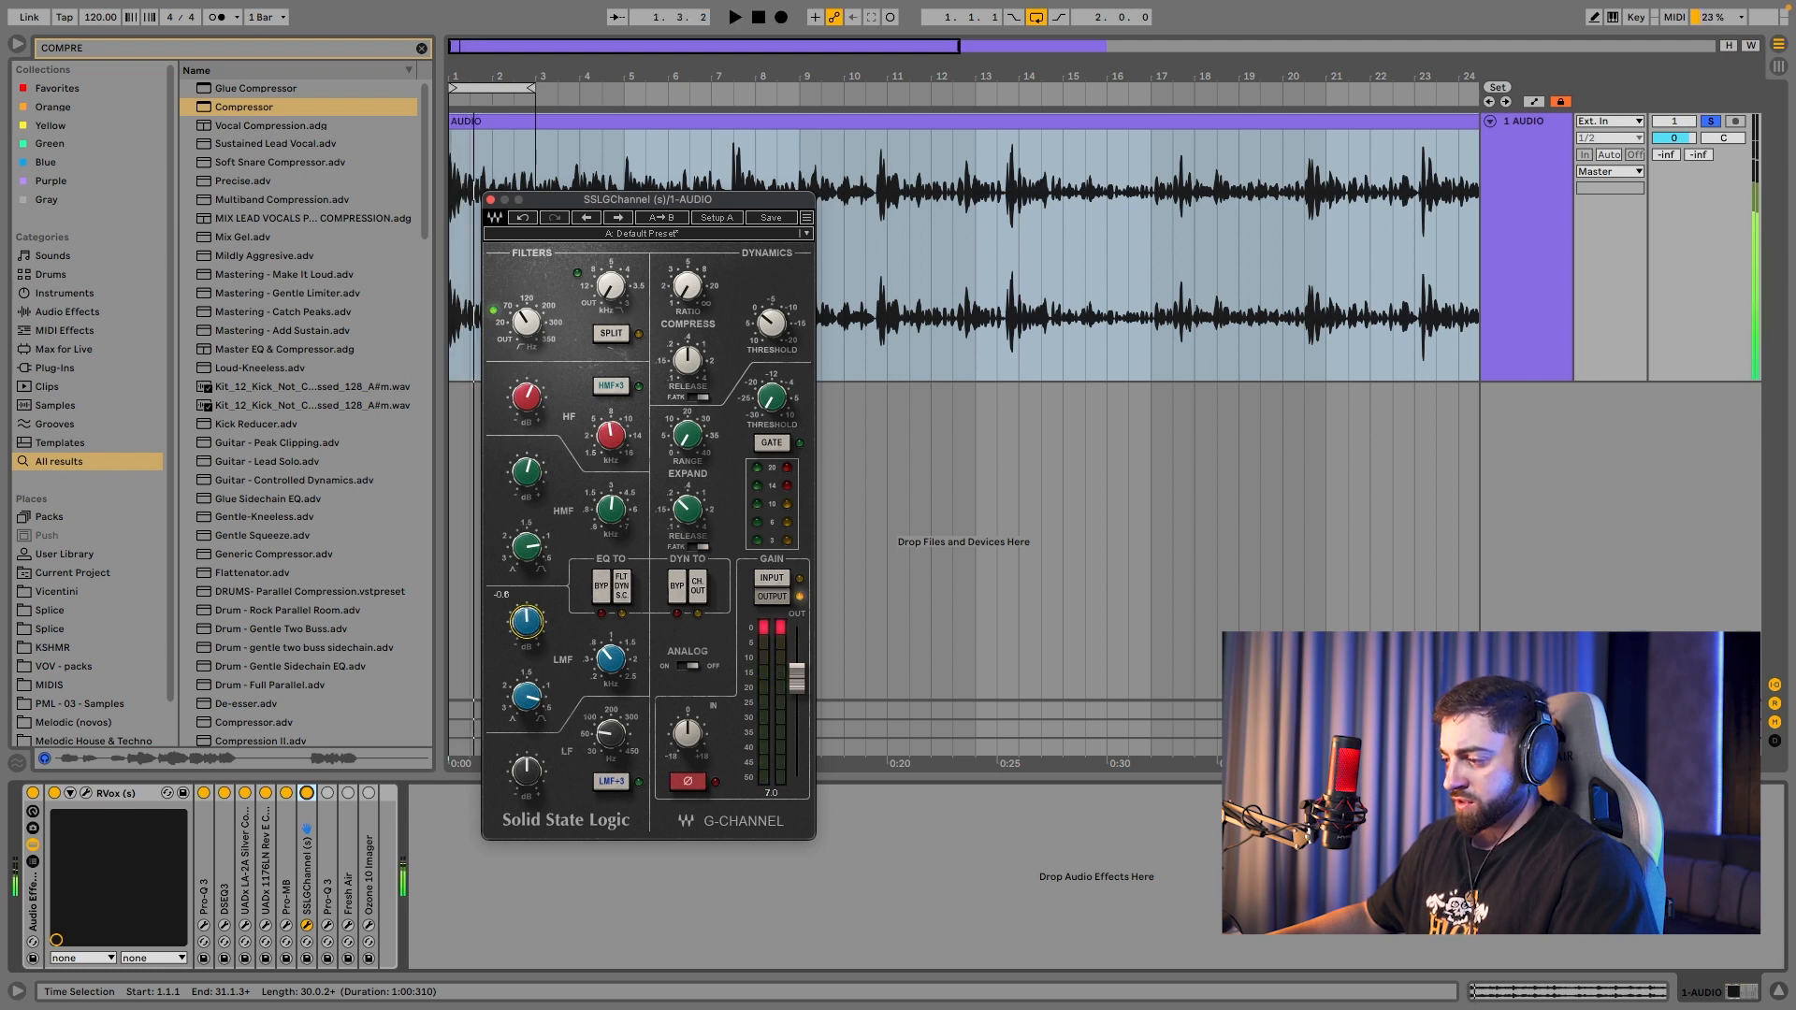
drag(611, 734, 610, 727)
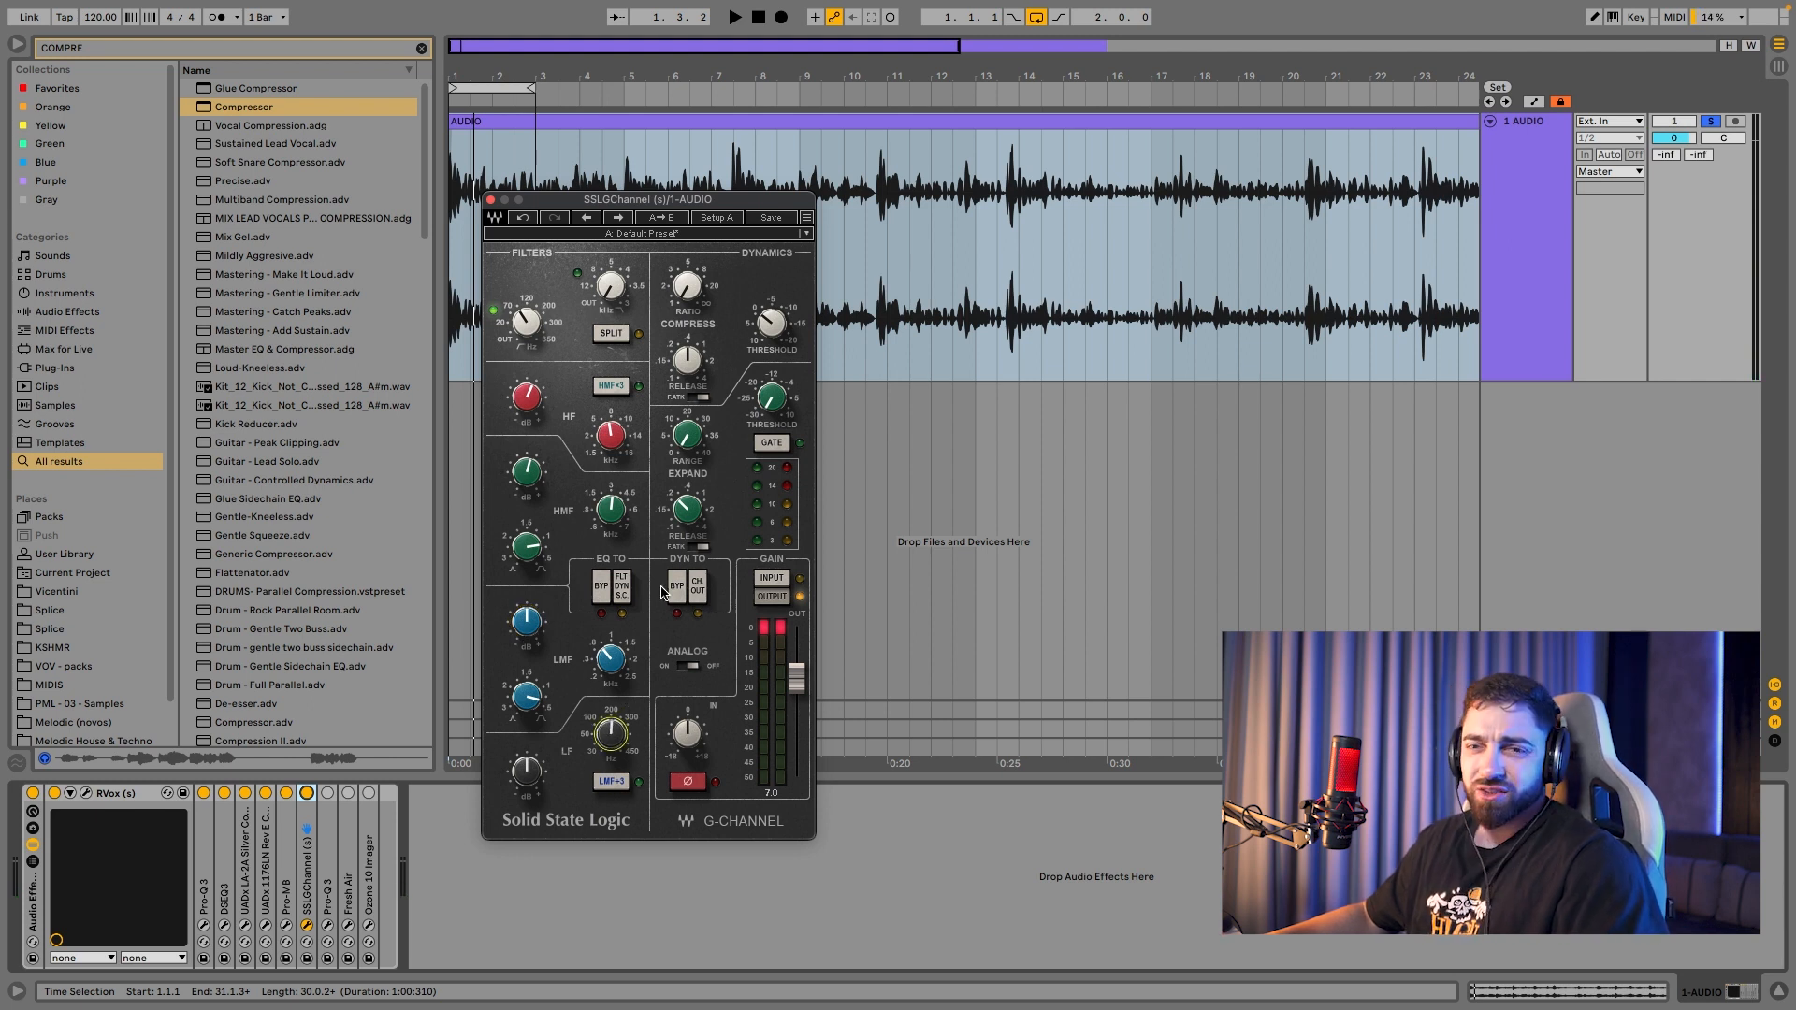
Step: Fine-tune the HF gain, compare the vocal with SSLGChannel active and bypassed, and leave the channel strip switched off
key(space)
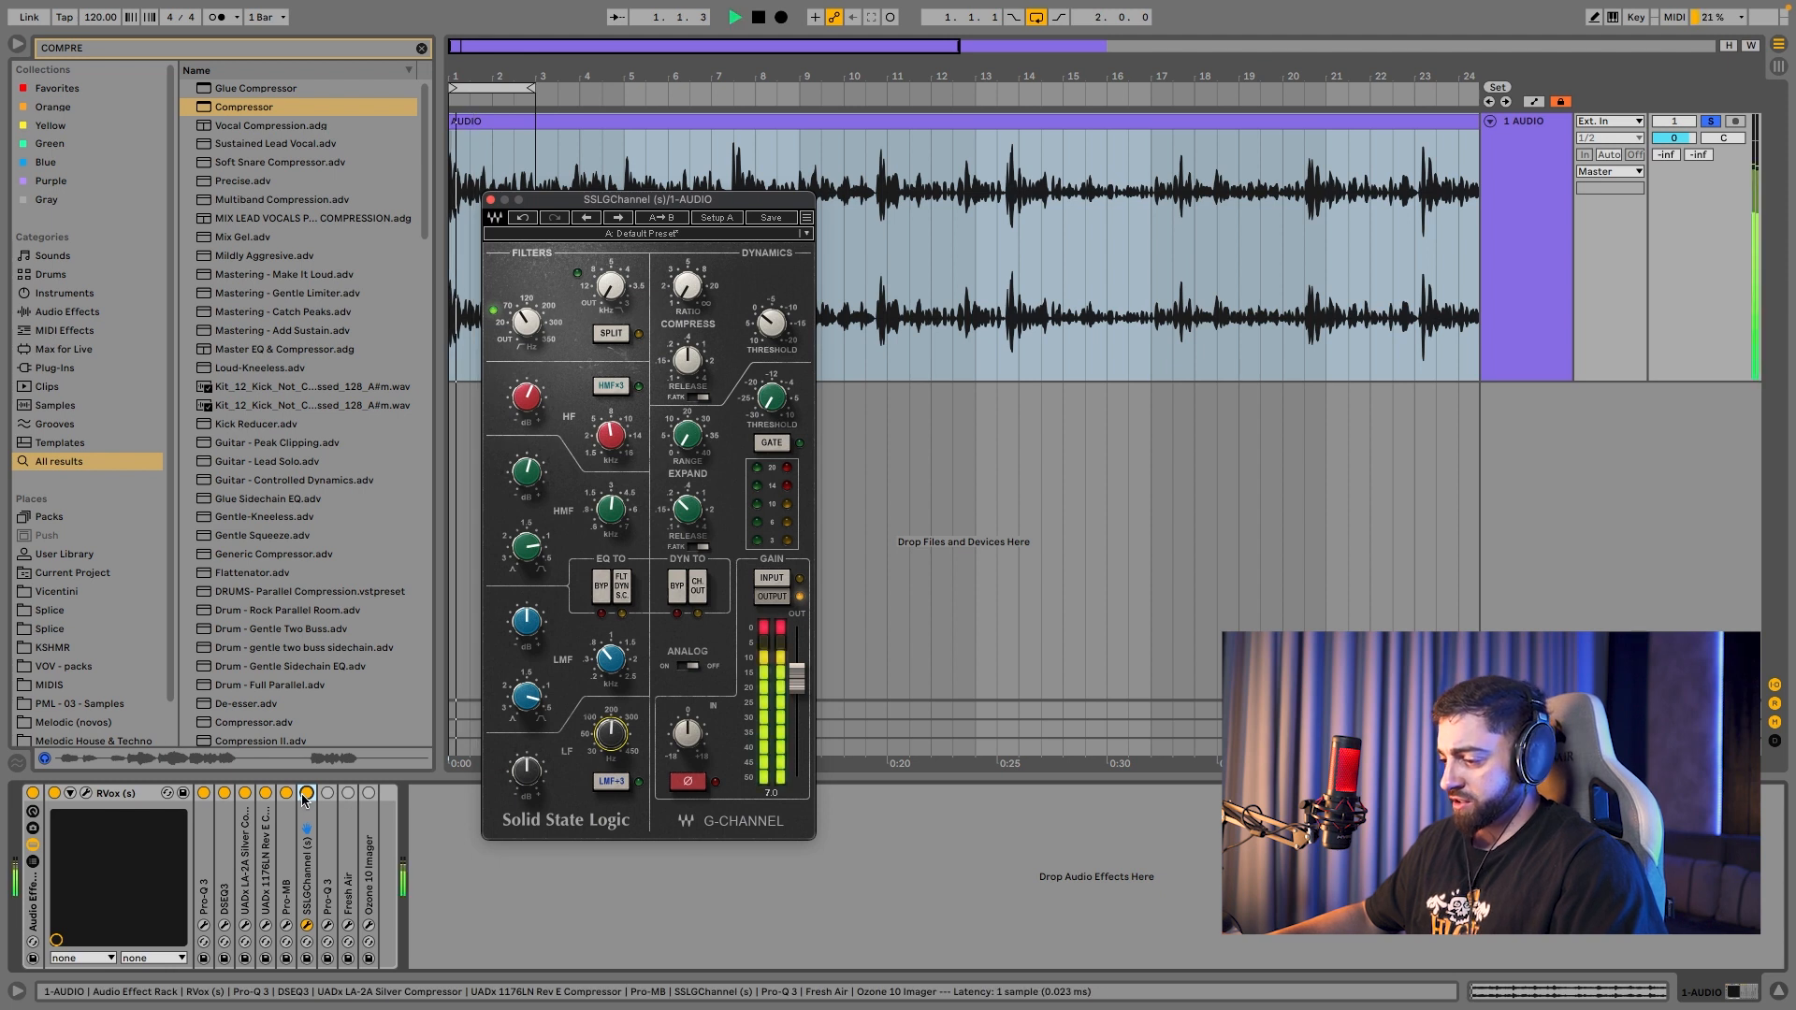
click(307, 793)
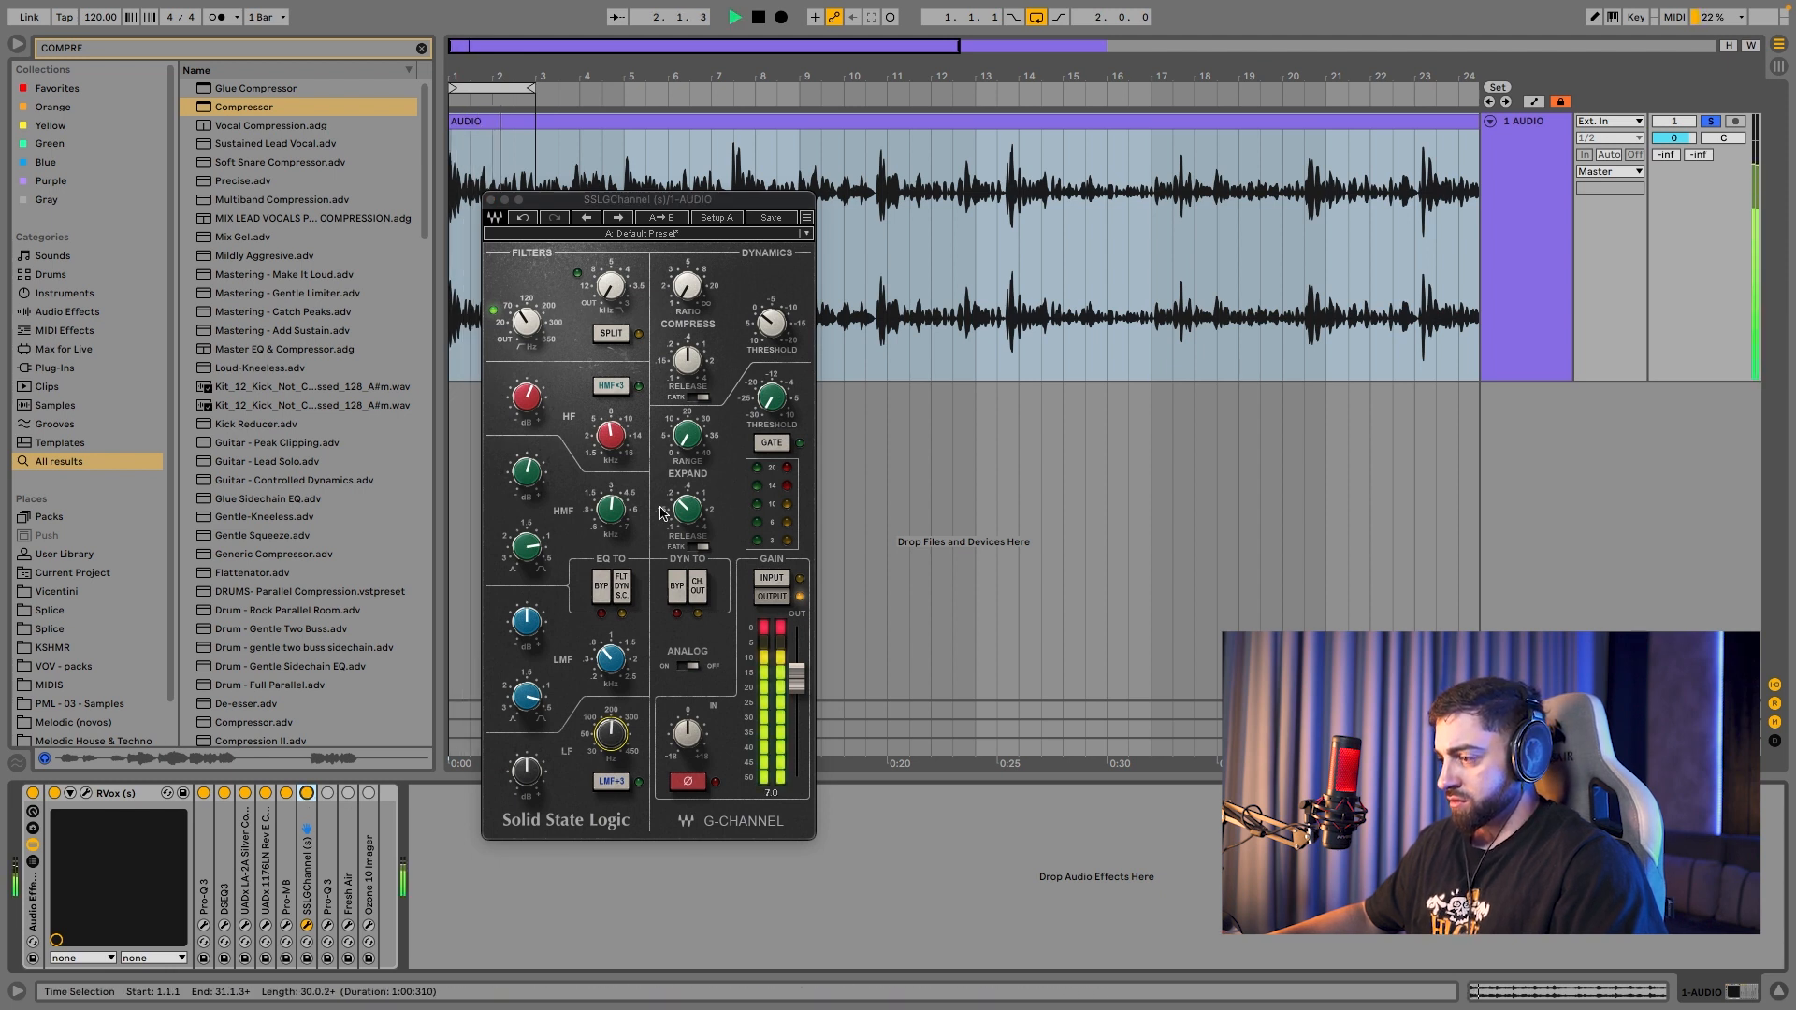
click(526, 397)
key(space)
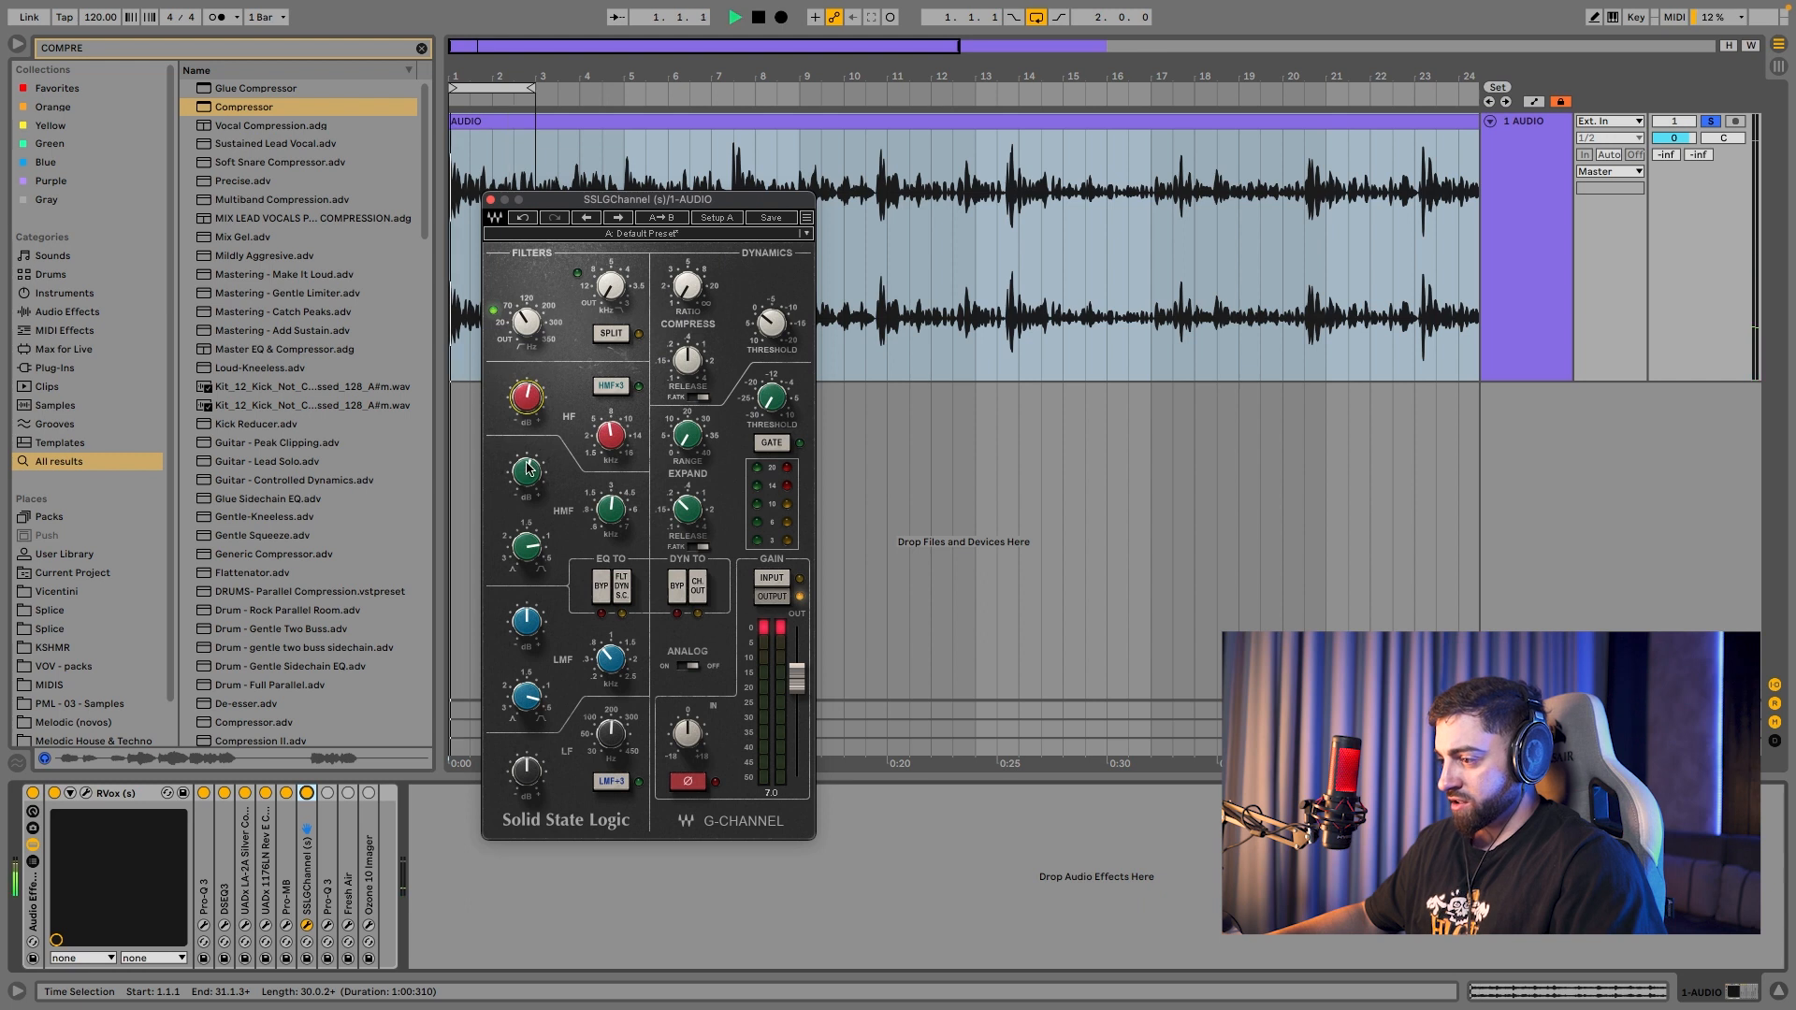
click(307, 794)
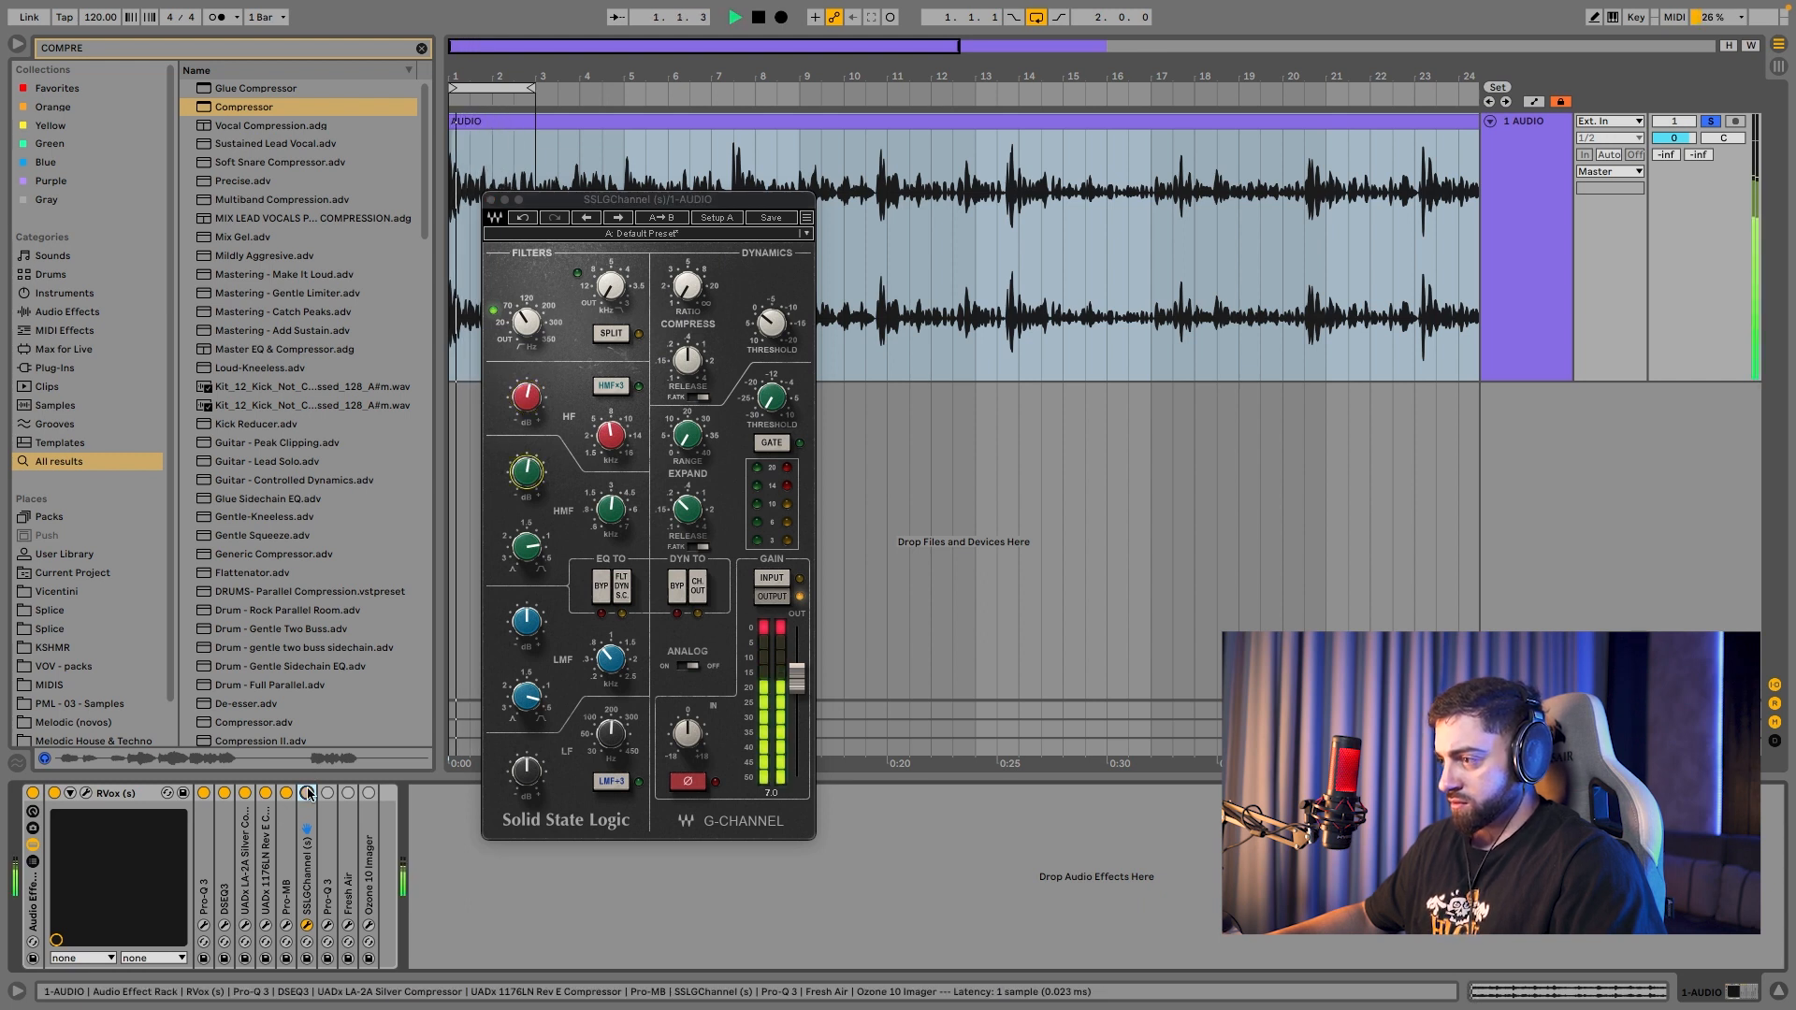
click(308, 793)
key(space)
Step: Enable and open the Pro-Q 3 that follows SSLGChannel in the rack, and close SSLGChannel's window
click(329, 845)
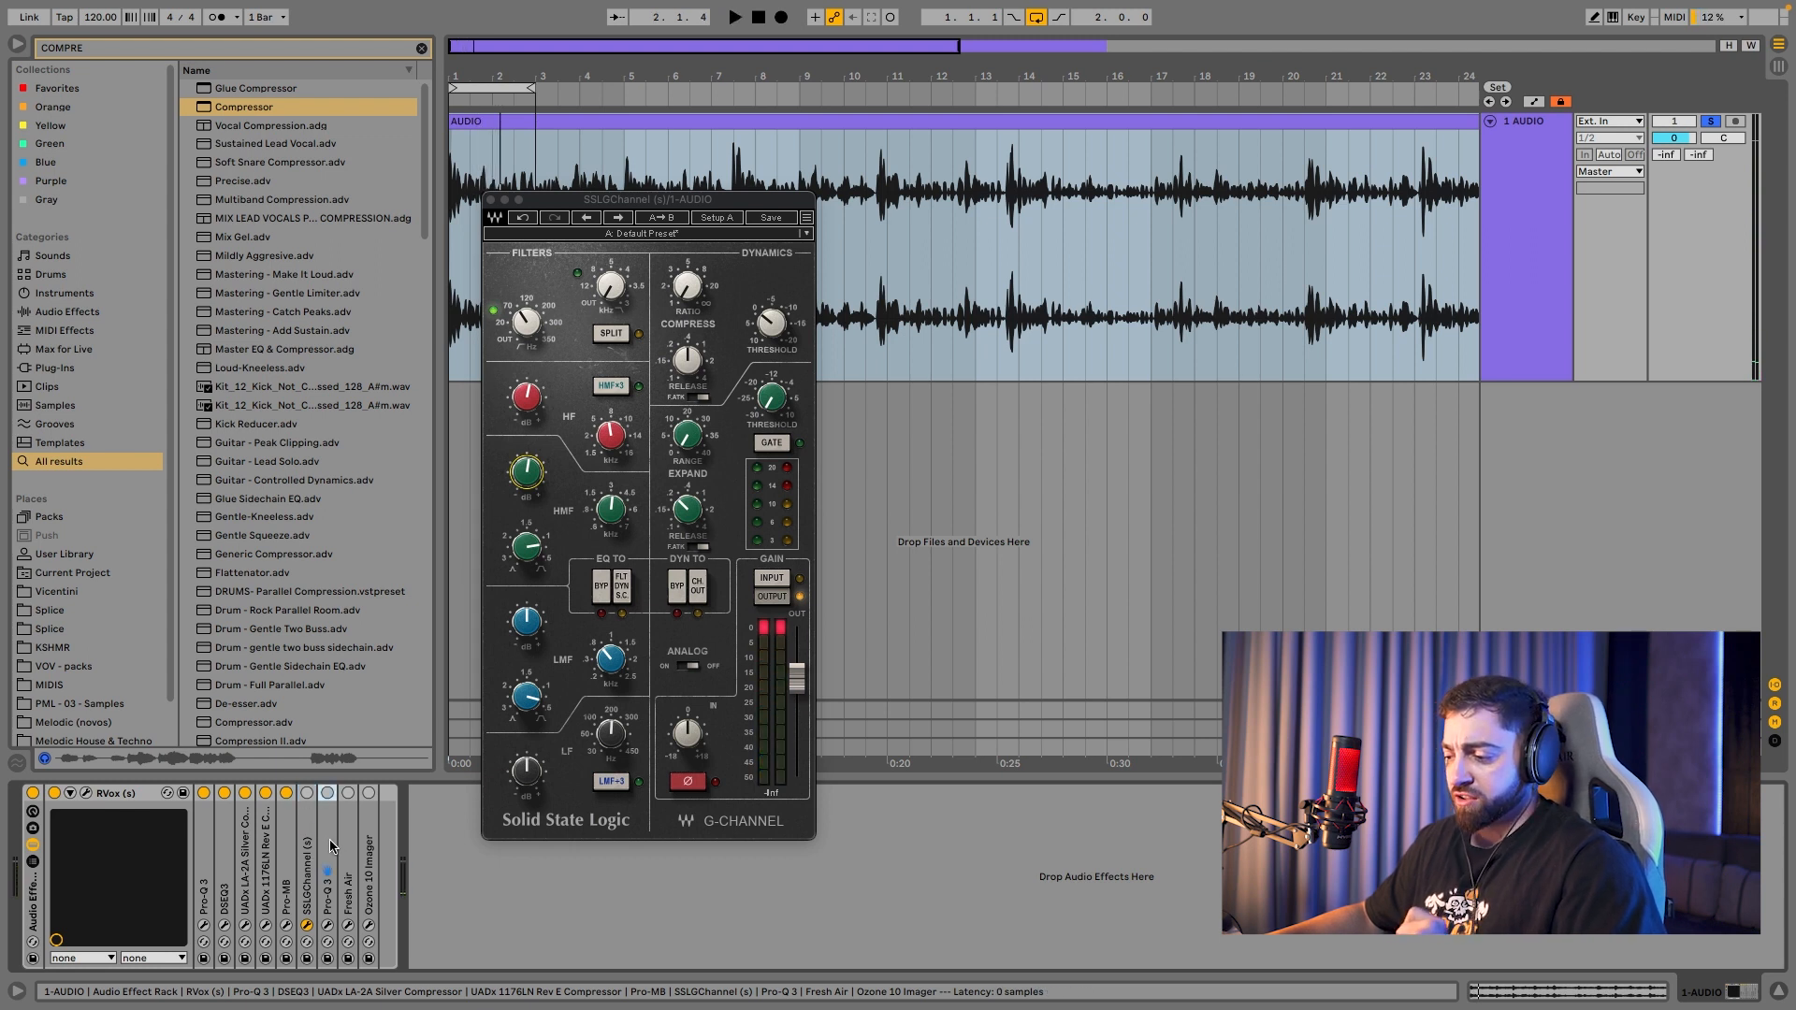
click(327, 925)
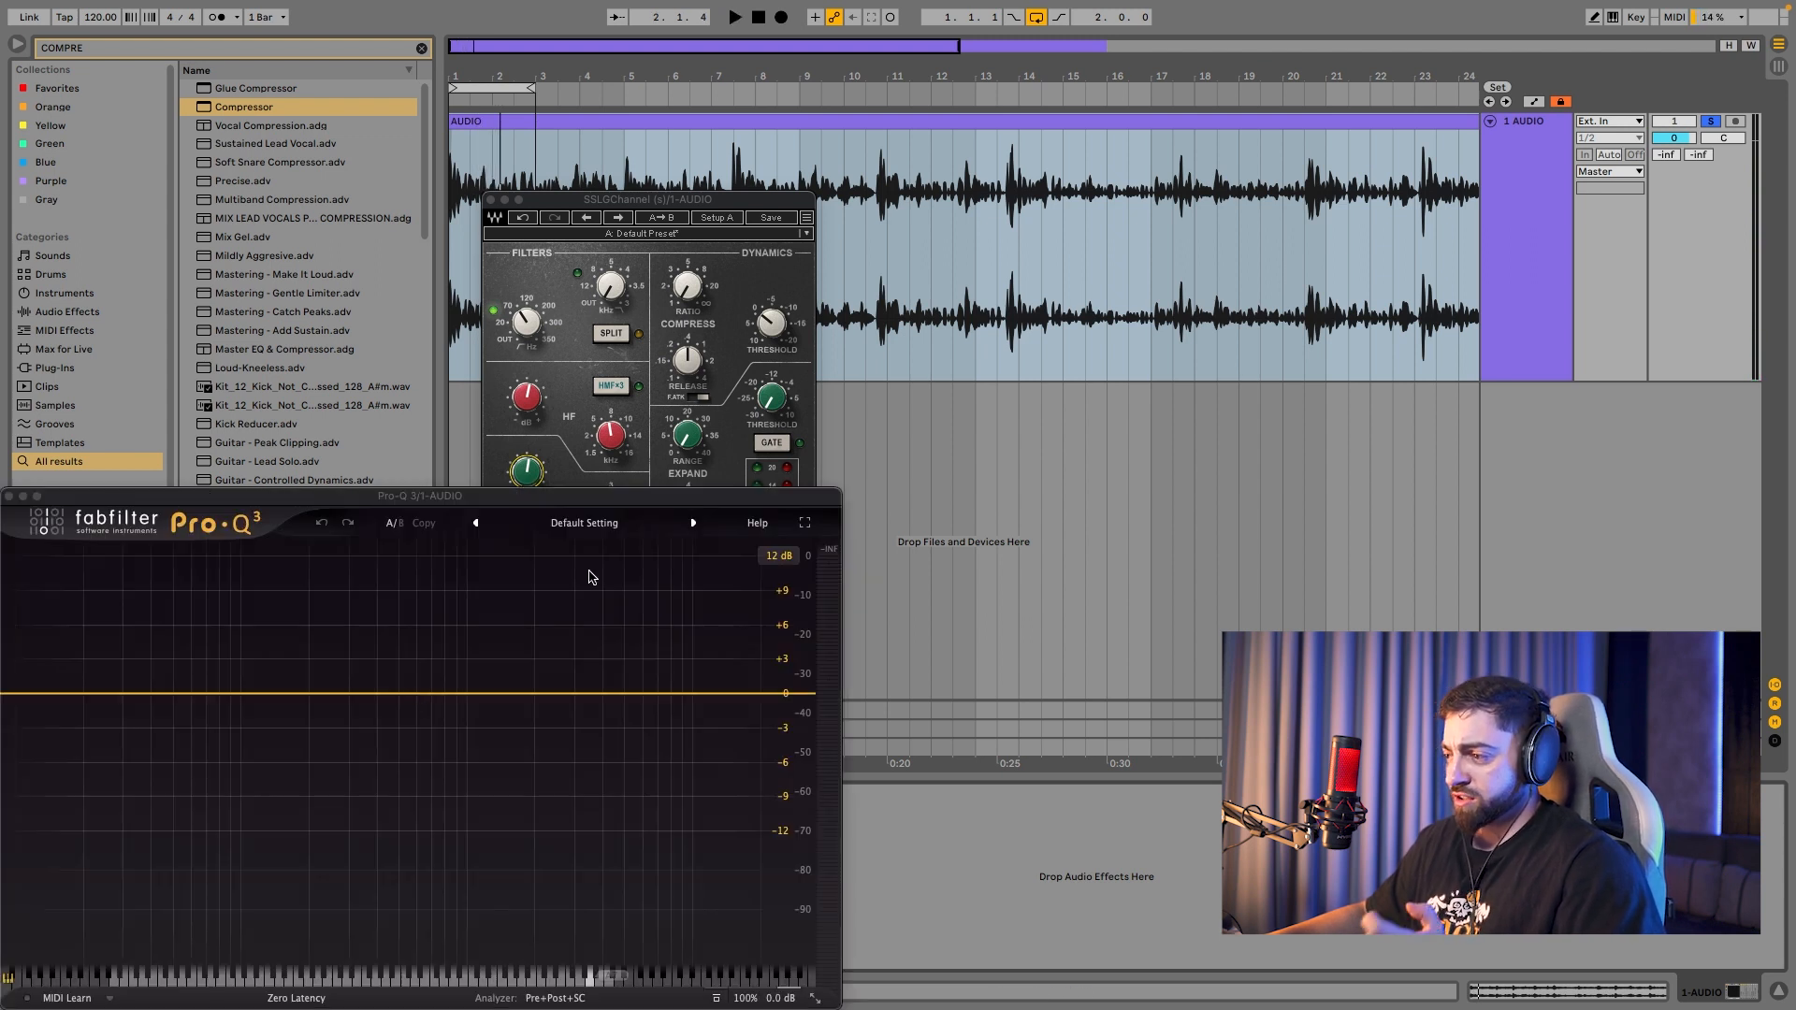
drag(604, 497, 1114, 324)
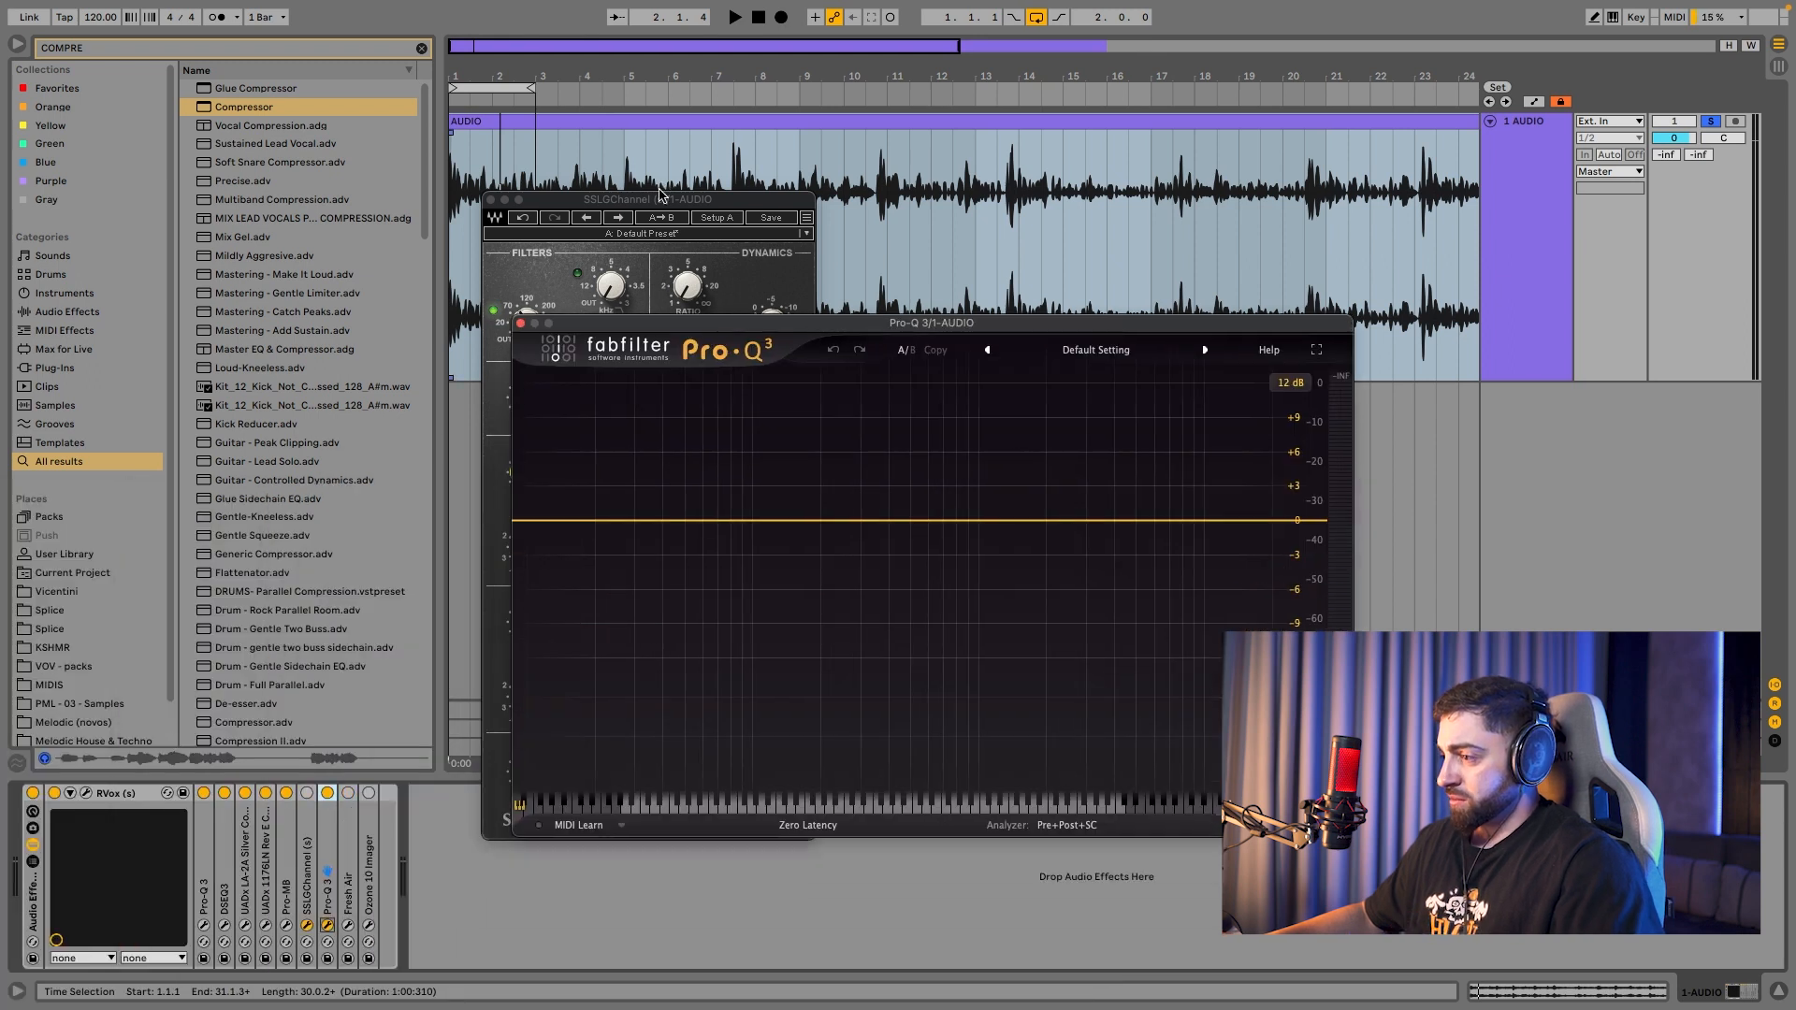
click(658, 200)
key(super+w)
Step: Add a 24 dB/oct low cut at about 56 Hz in Pro-Q 3 while the vocal plays
key(space)
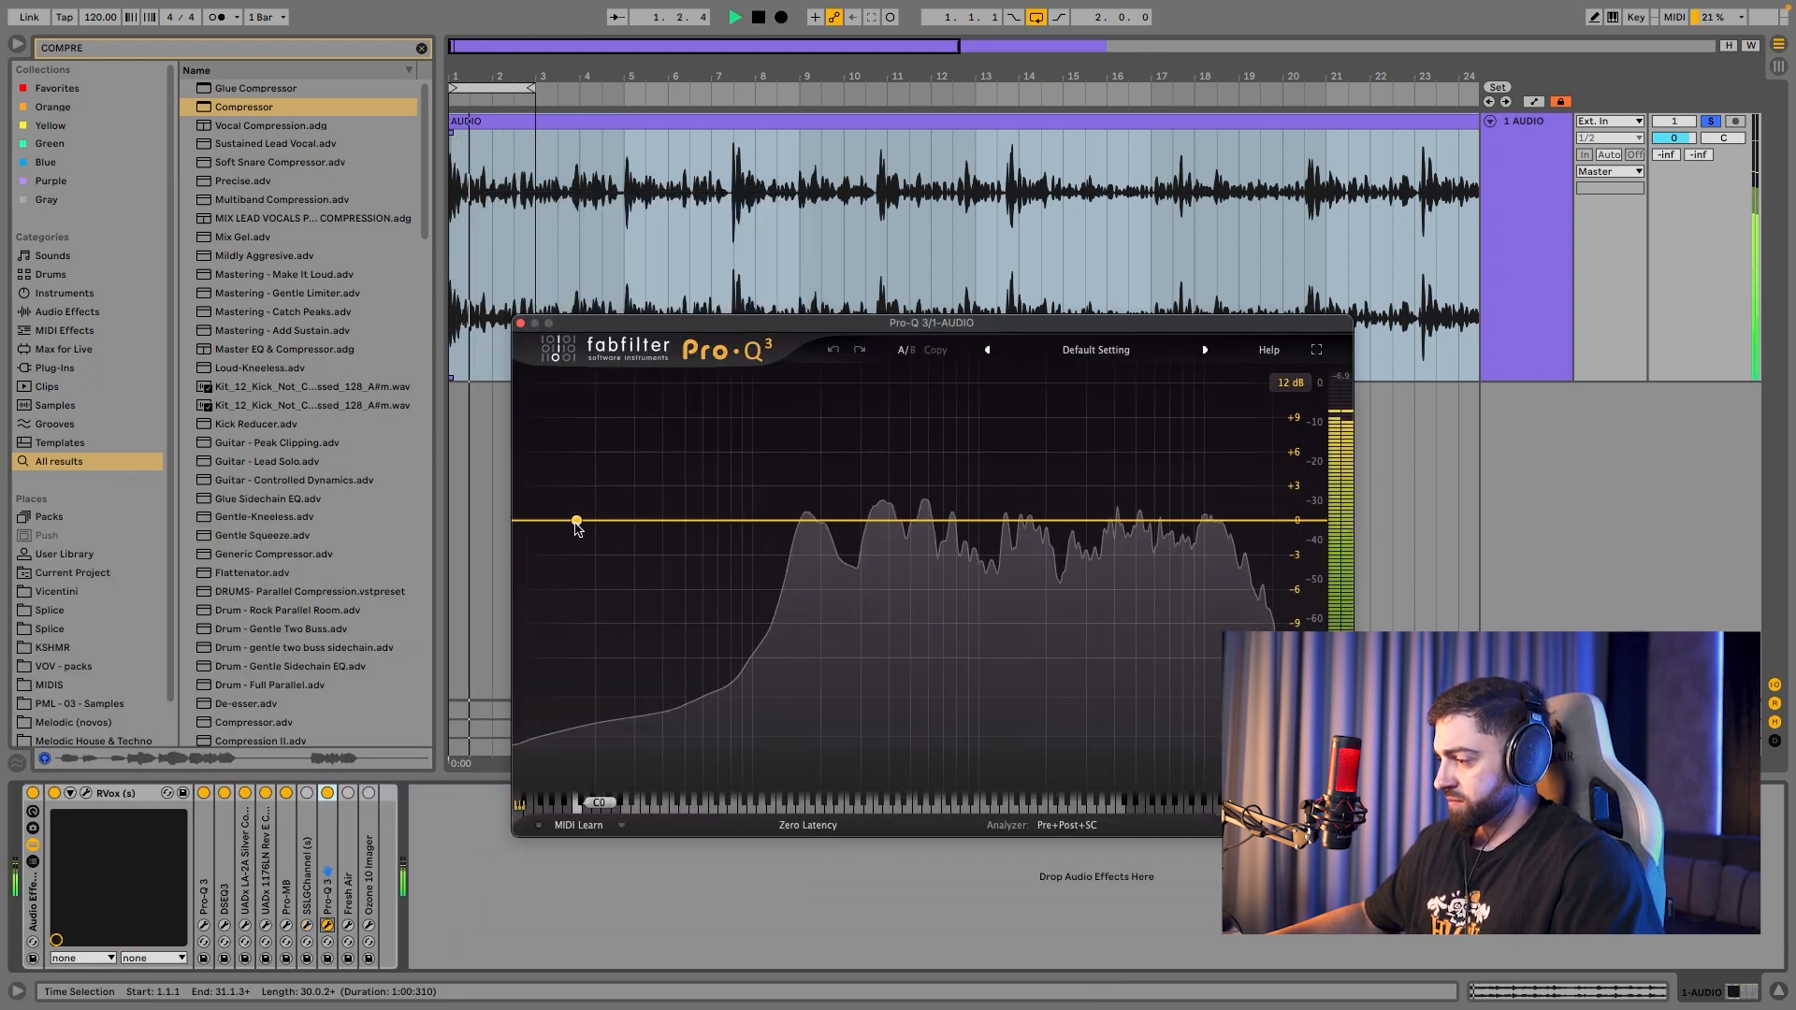
click(572, 521)
drag(576, 525, 700, 525)
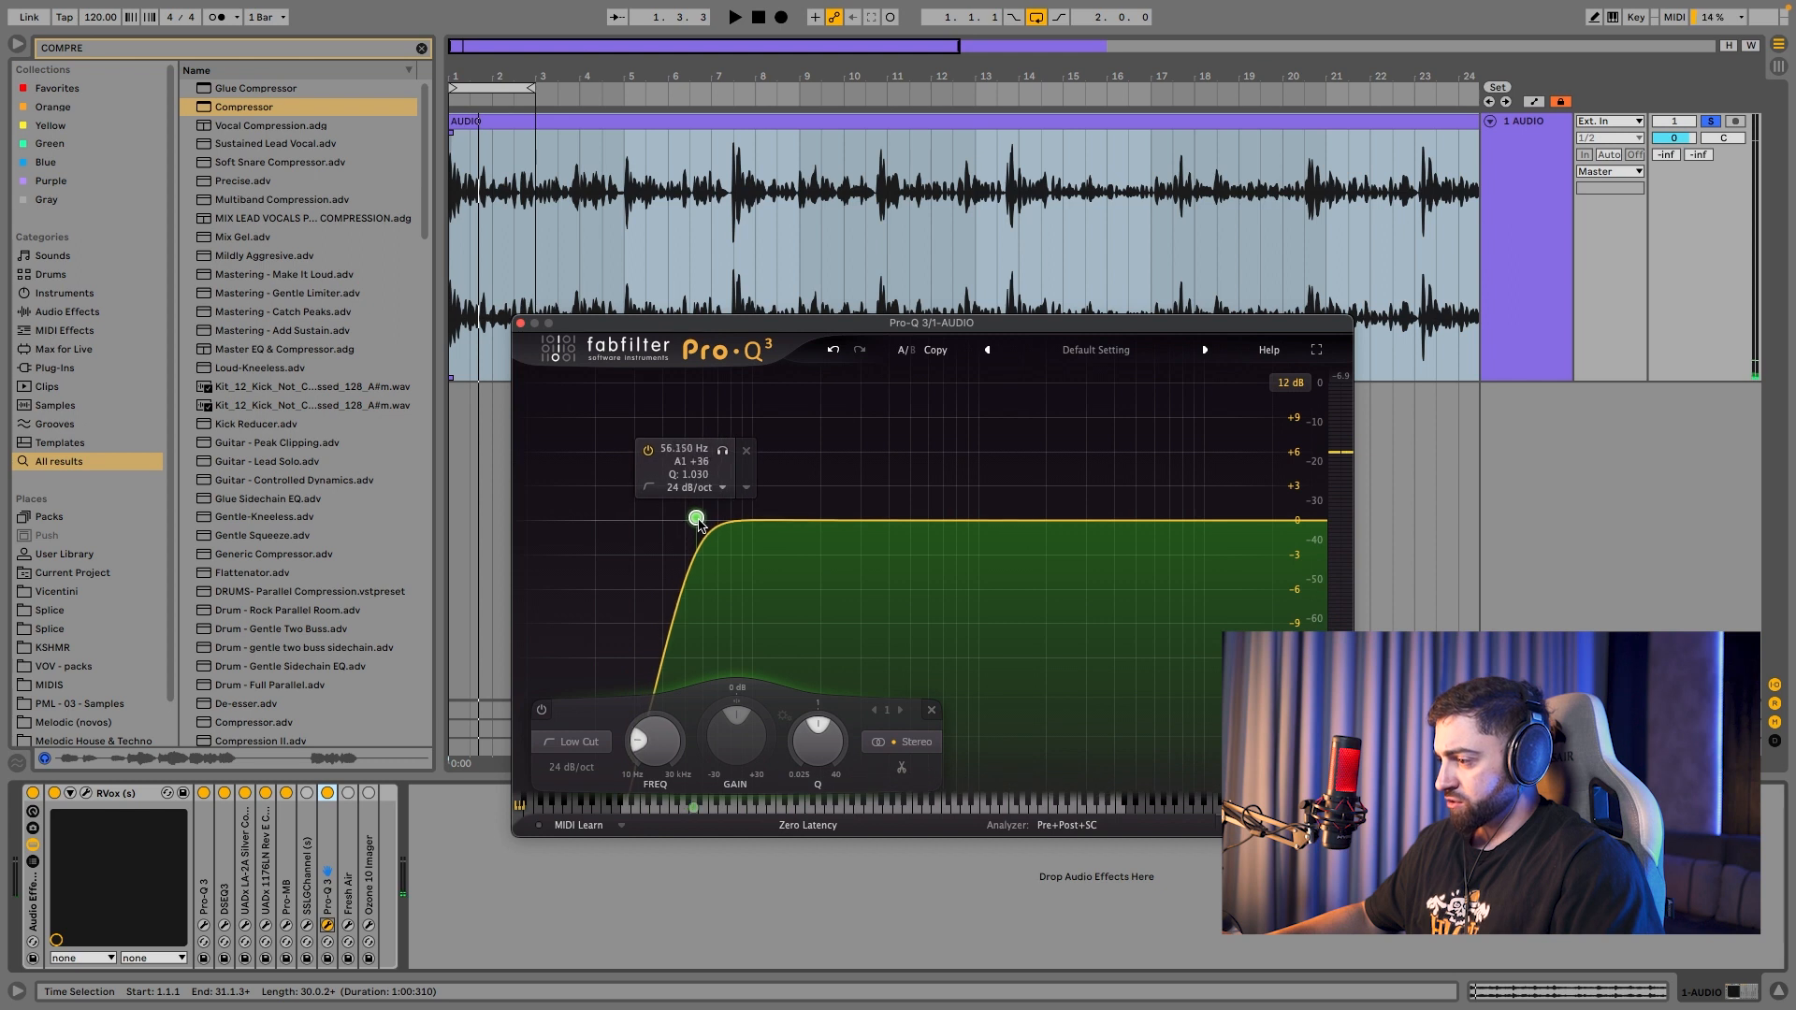
Step: Add a bell boost of about 2.6 dB near 6.5 kHz, auditioning it soloed, and a second gentle bell in the upper mids
drag(1169, 520, 1121, 483)
key(space)
click(1147, 414)
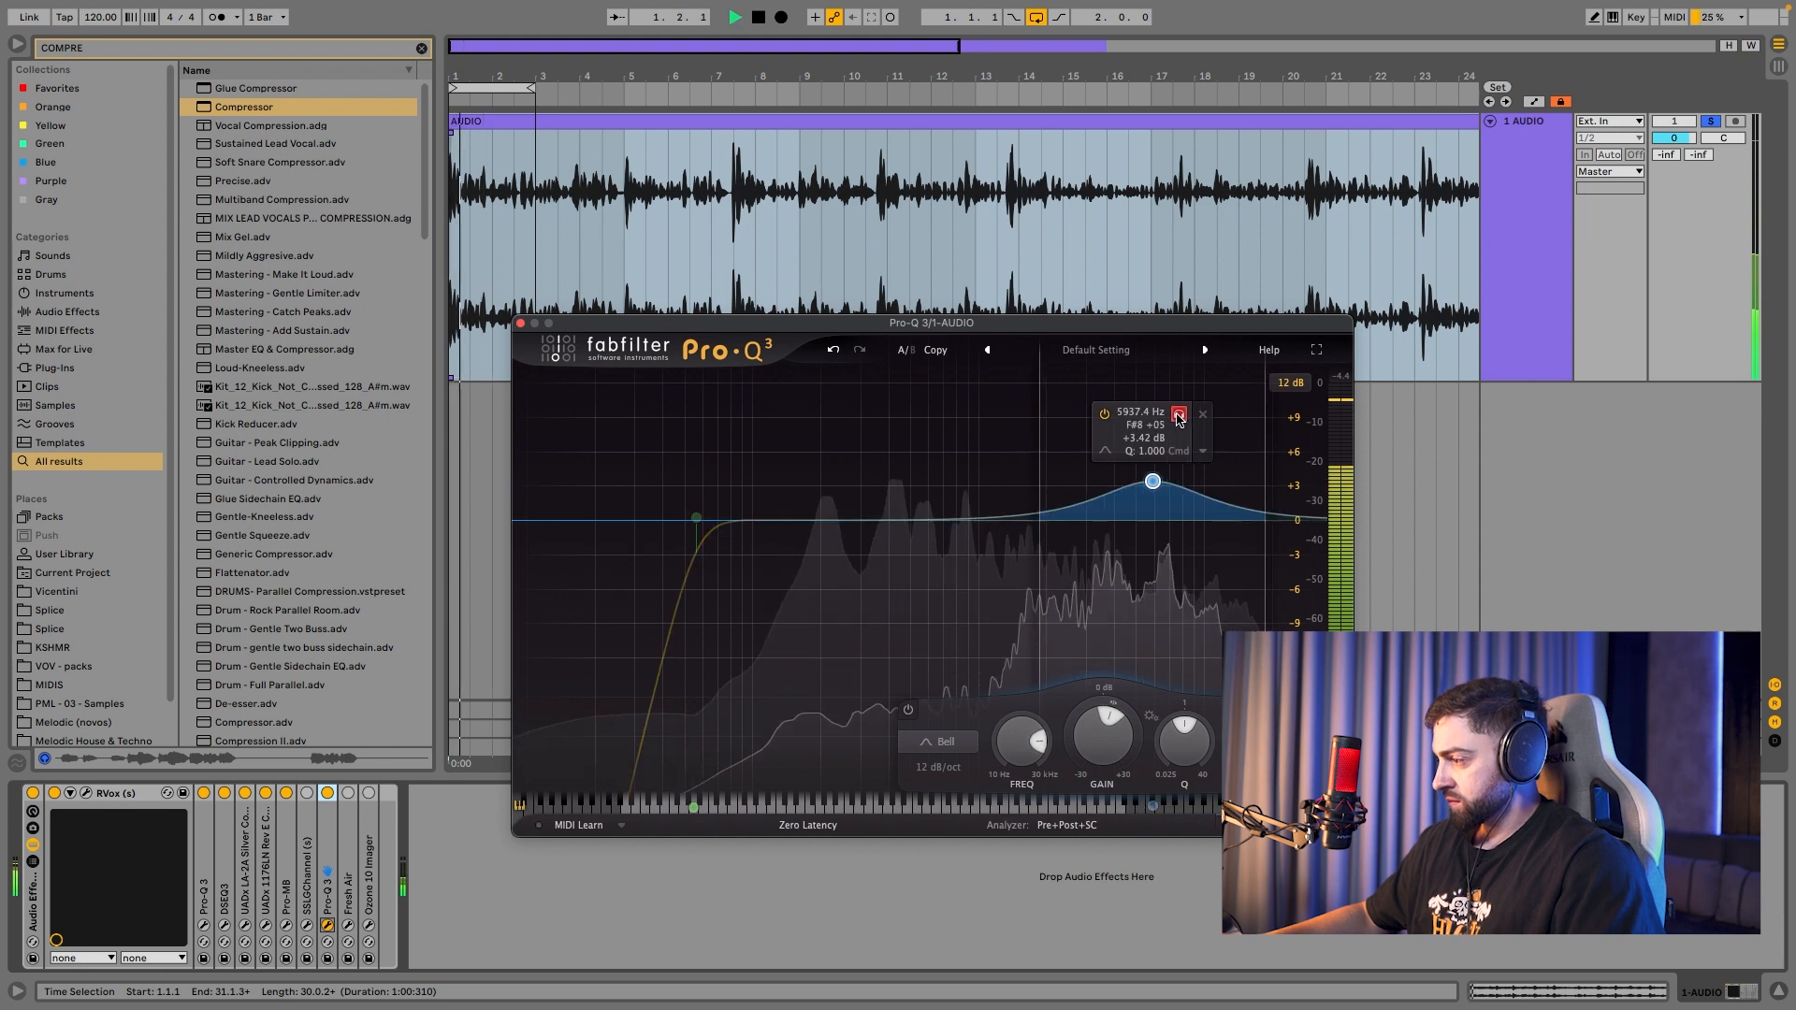
click(1147, 415)
drag(1121, 483, 1161, 487)
click(1050, 516)
mouse_move(1050, 516)
mouse_down()
mouse_move(943, 454)
mouse_move(1052, 475)
mouse_move(1055, 498)
mouse_up()
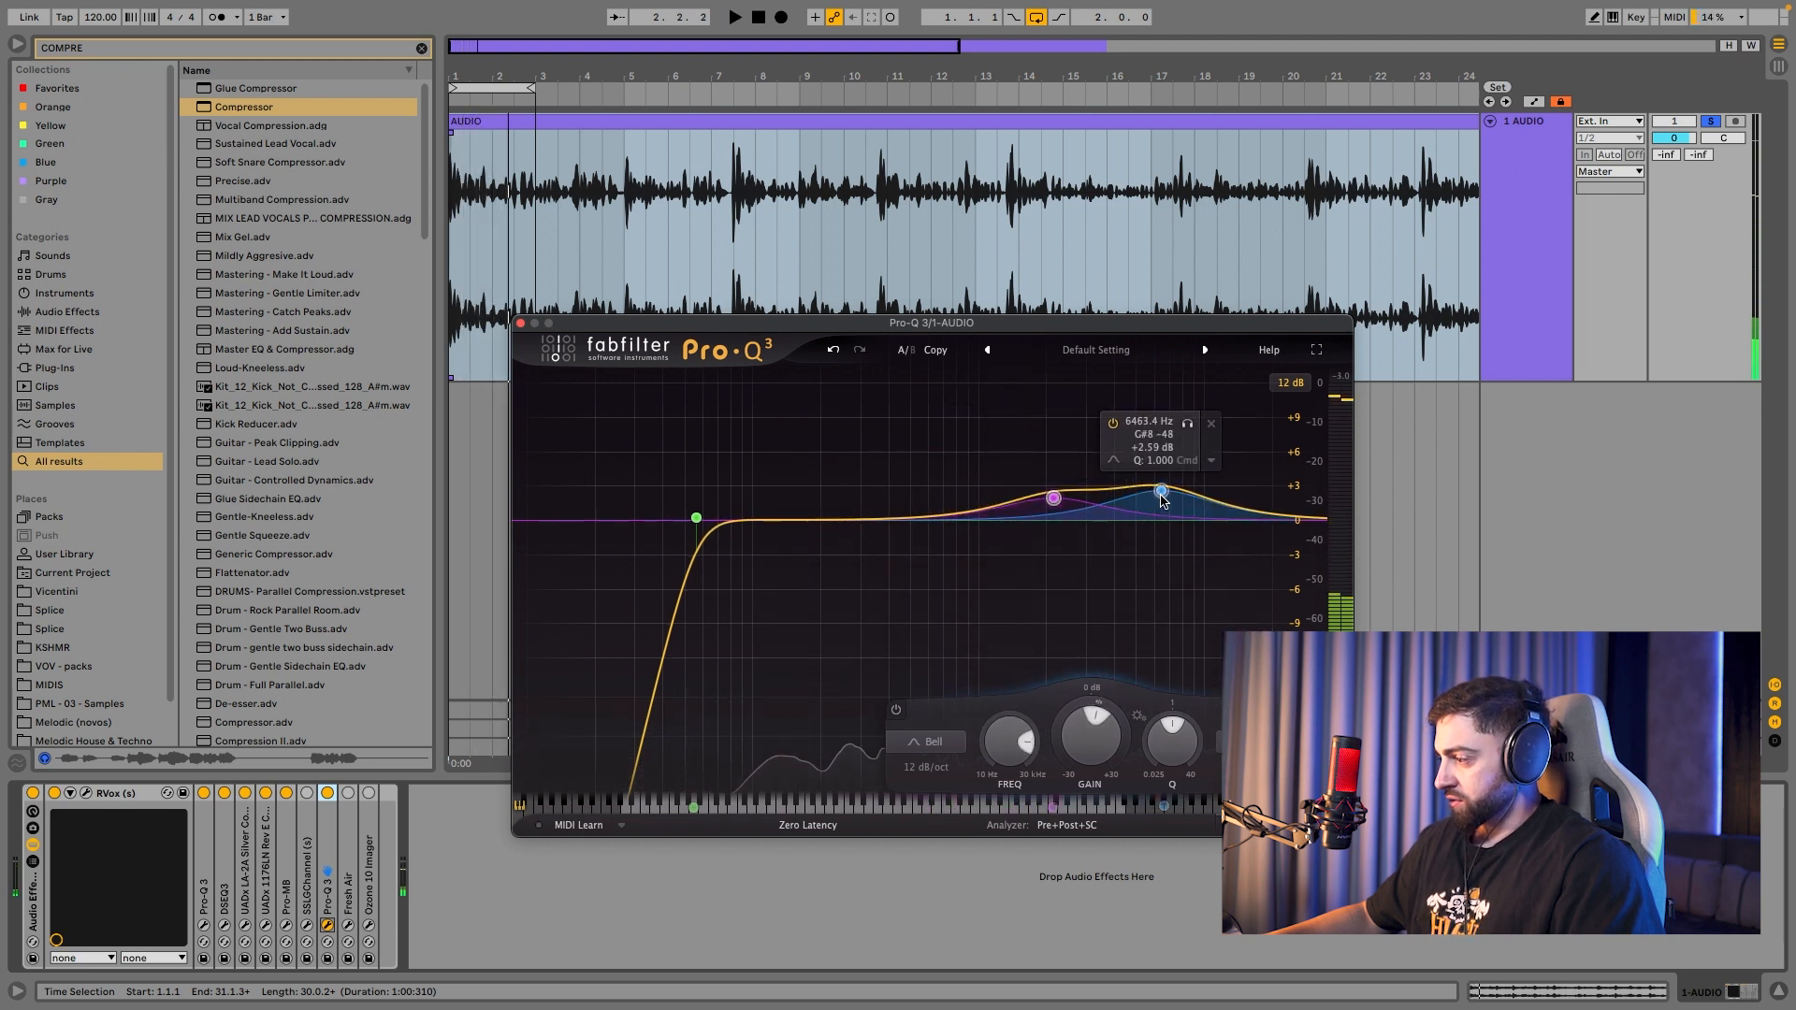
key(space)
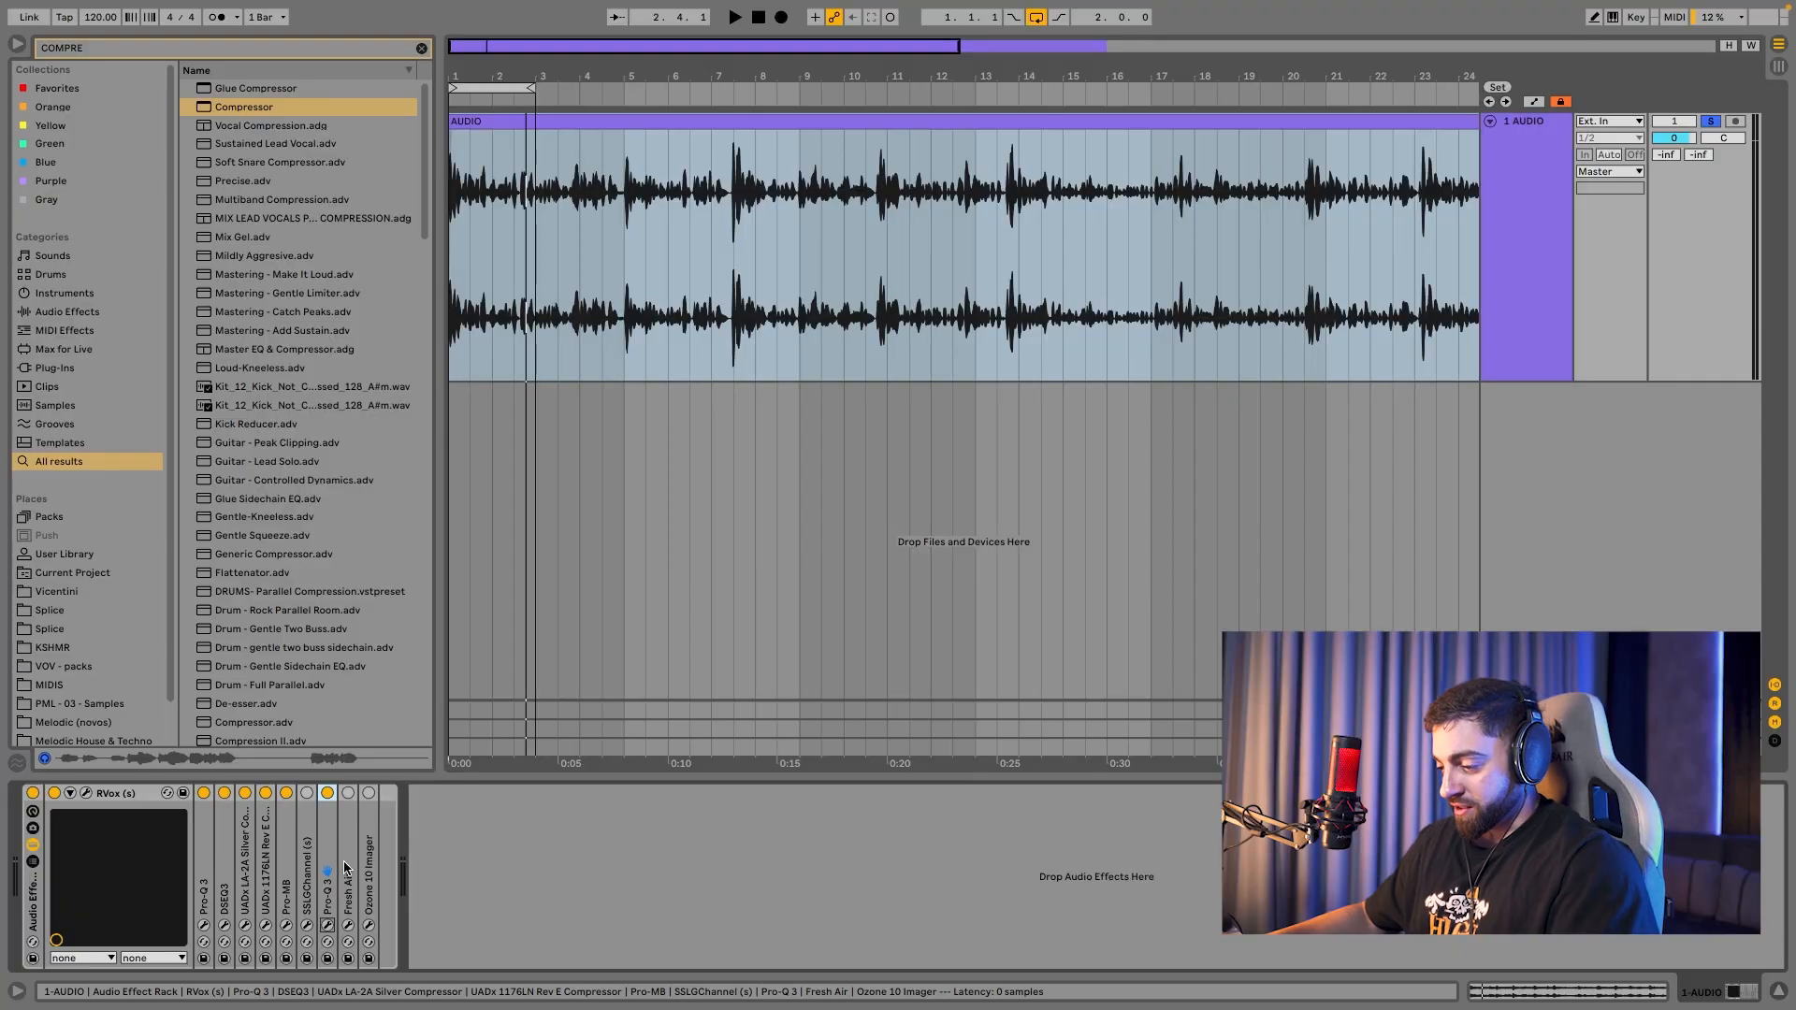
Step: Open Fresh Air, try out its Mid Air control before resetting it to 0, and switch off the preceding Pro-Q 3
click(348, 926)
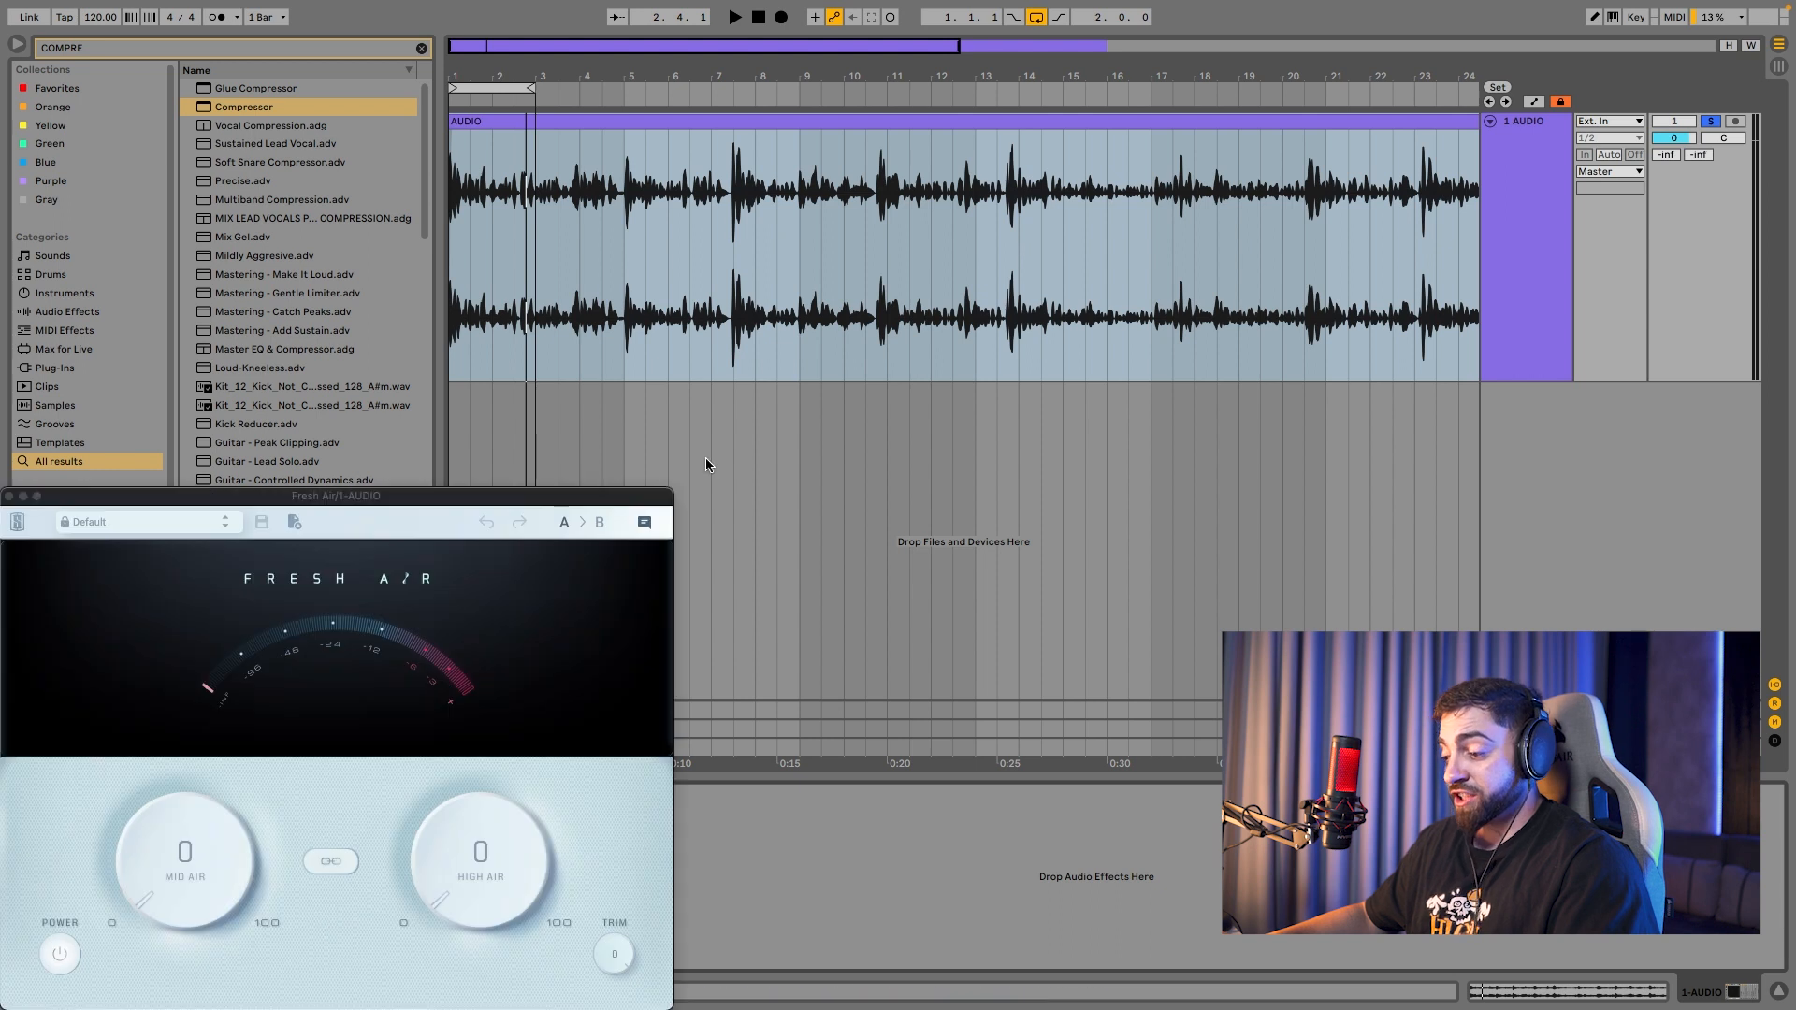
drag(587, 501, 1069, 303)
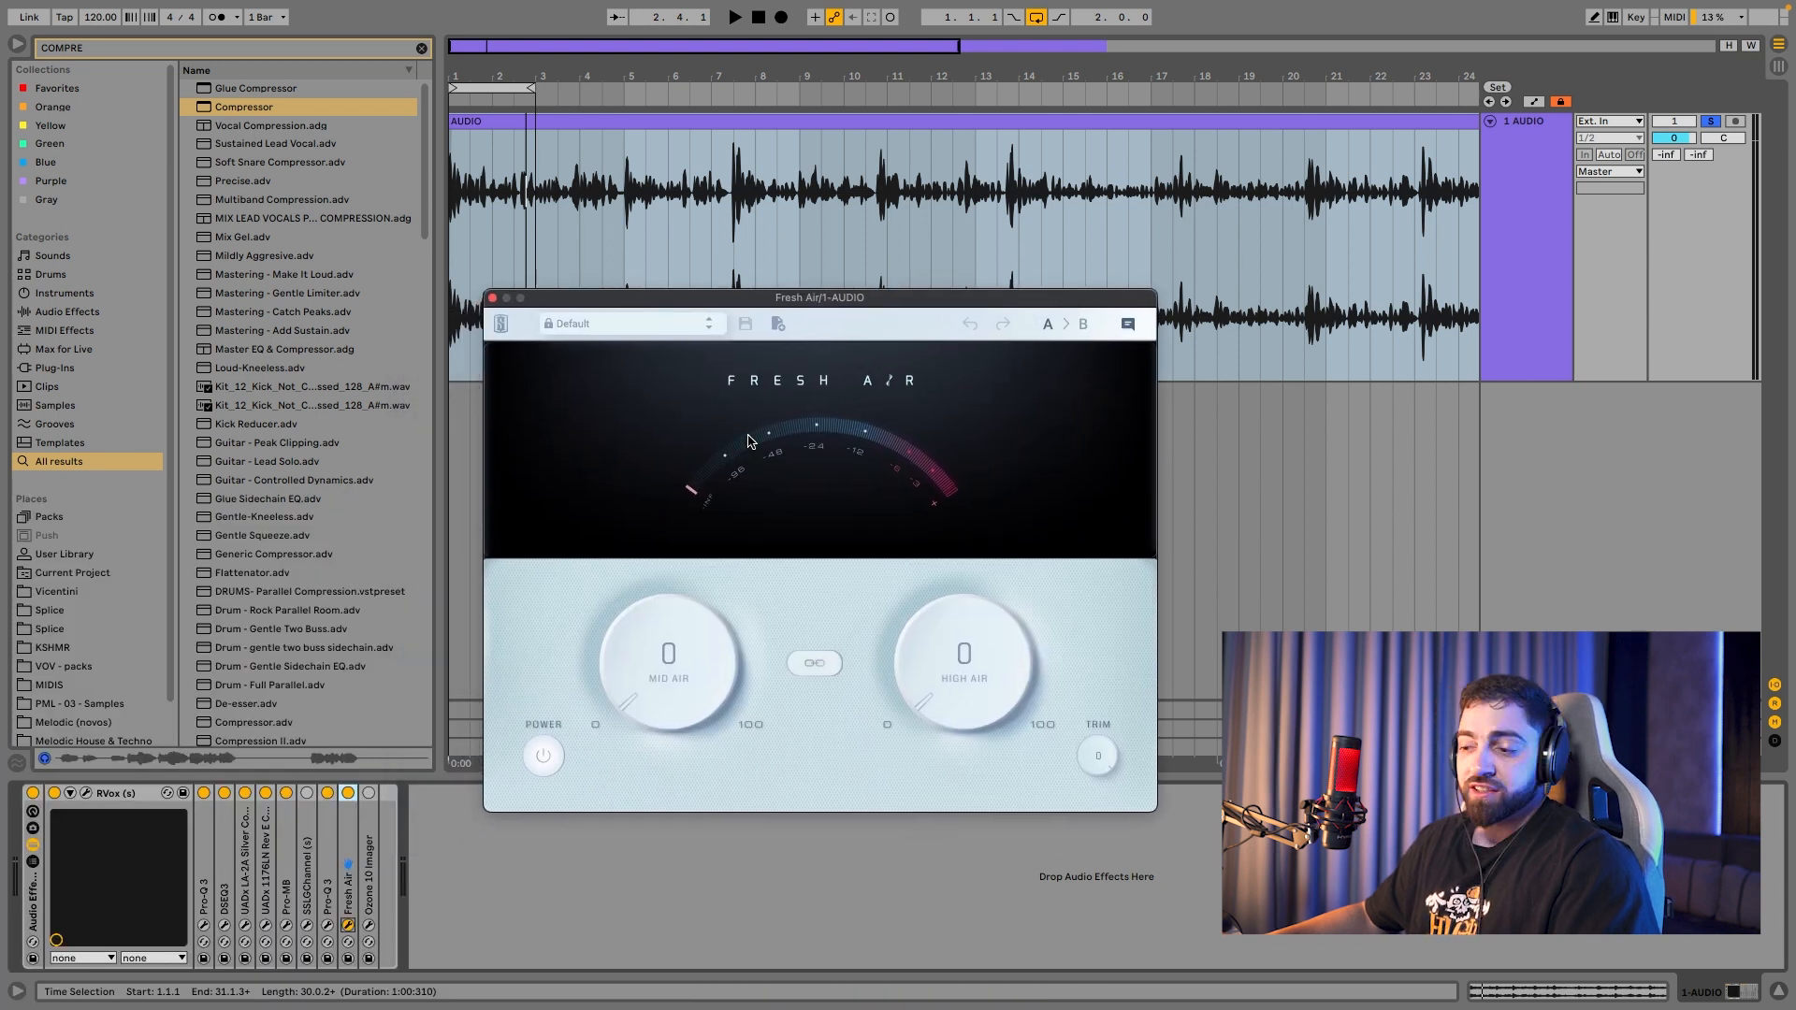
drag(715, 669, 712, 513)
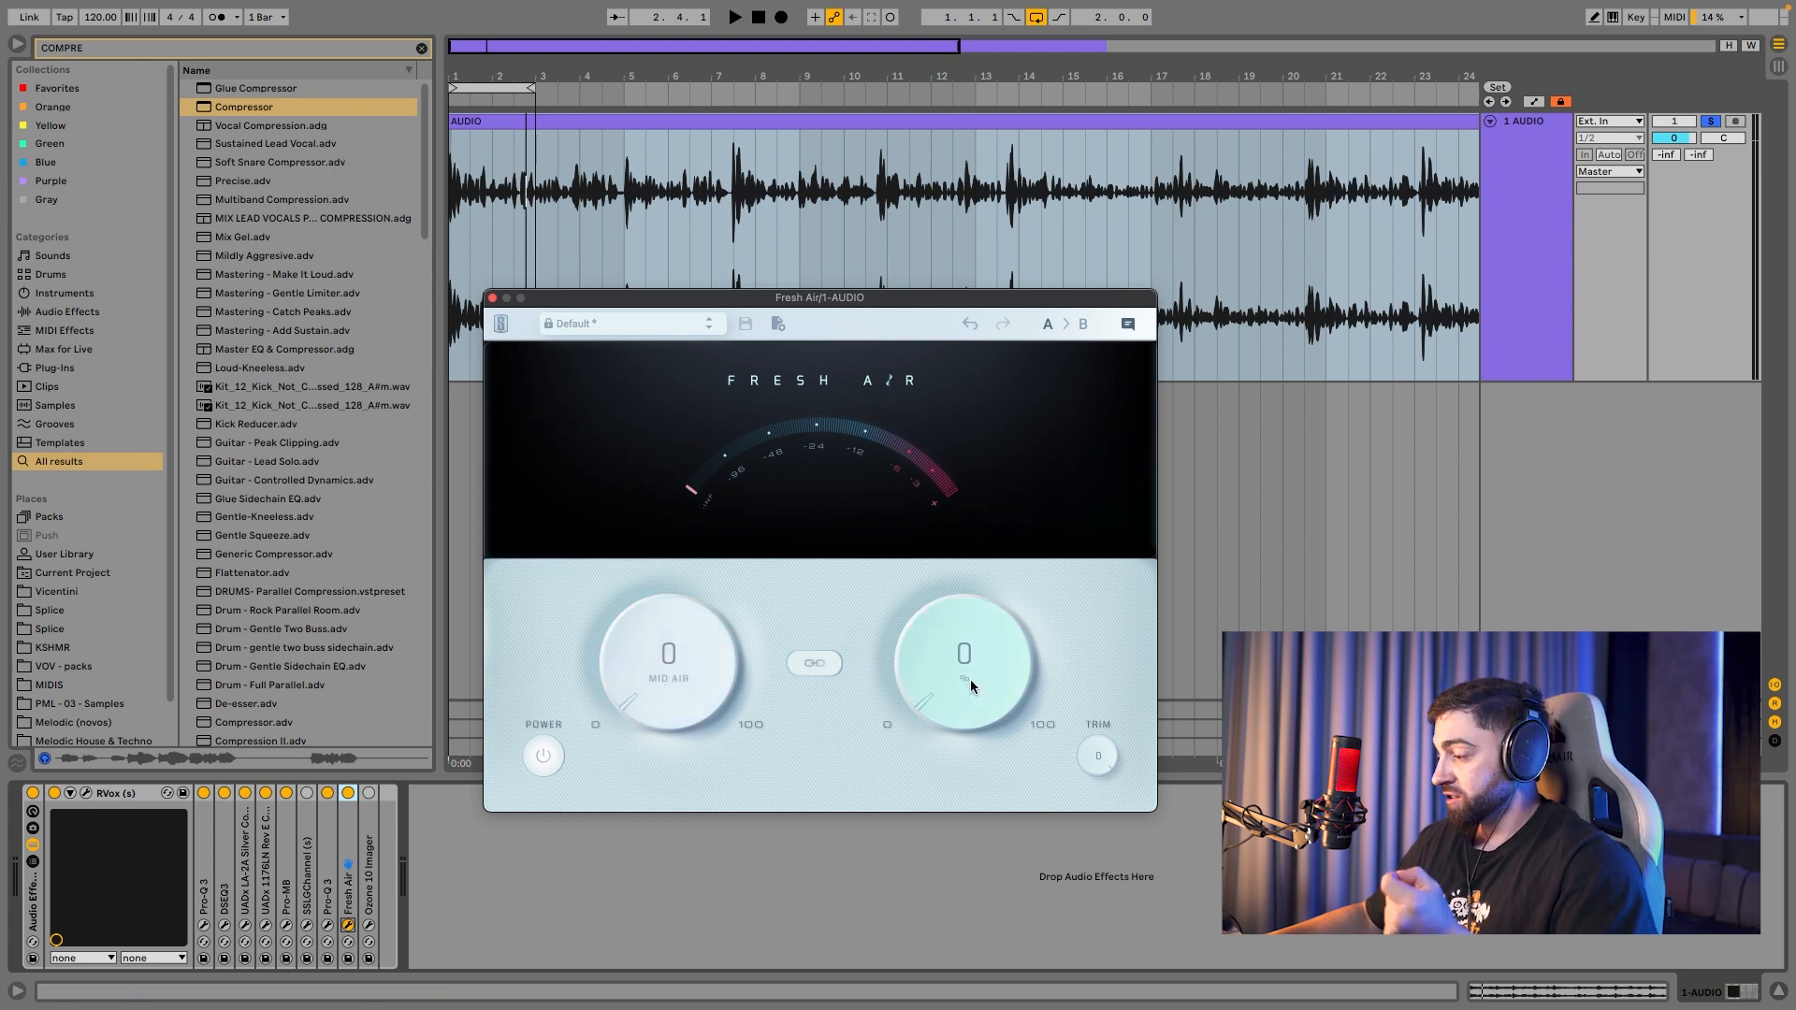
click(327, 795)
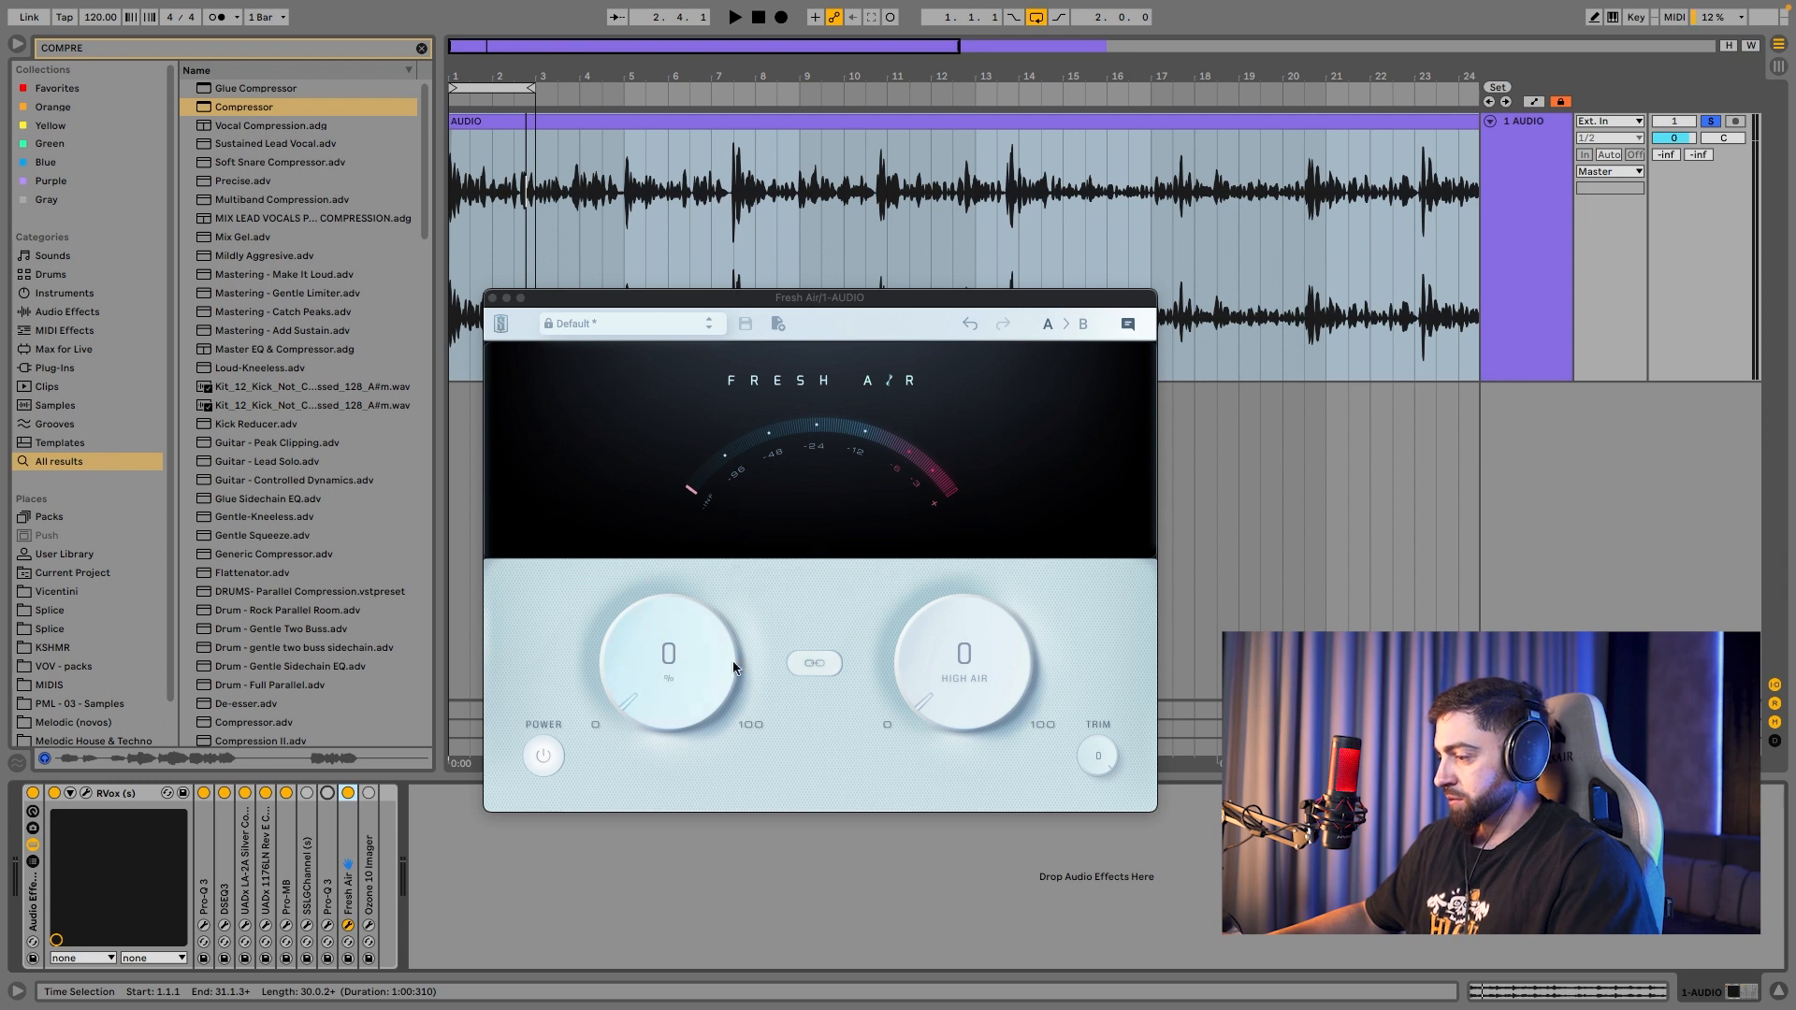
Step: Set Fresh Air's Mid Air to 24 and High Air to 12 while listening to the vocal
key(space)
drag(683, 708, 835, 625)
key(space)
key(space)
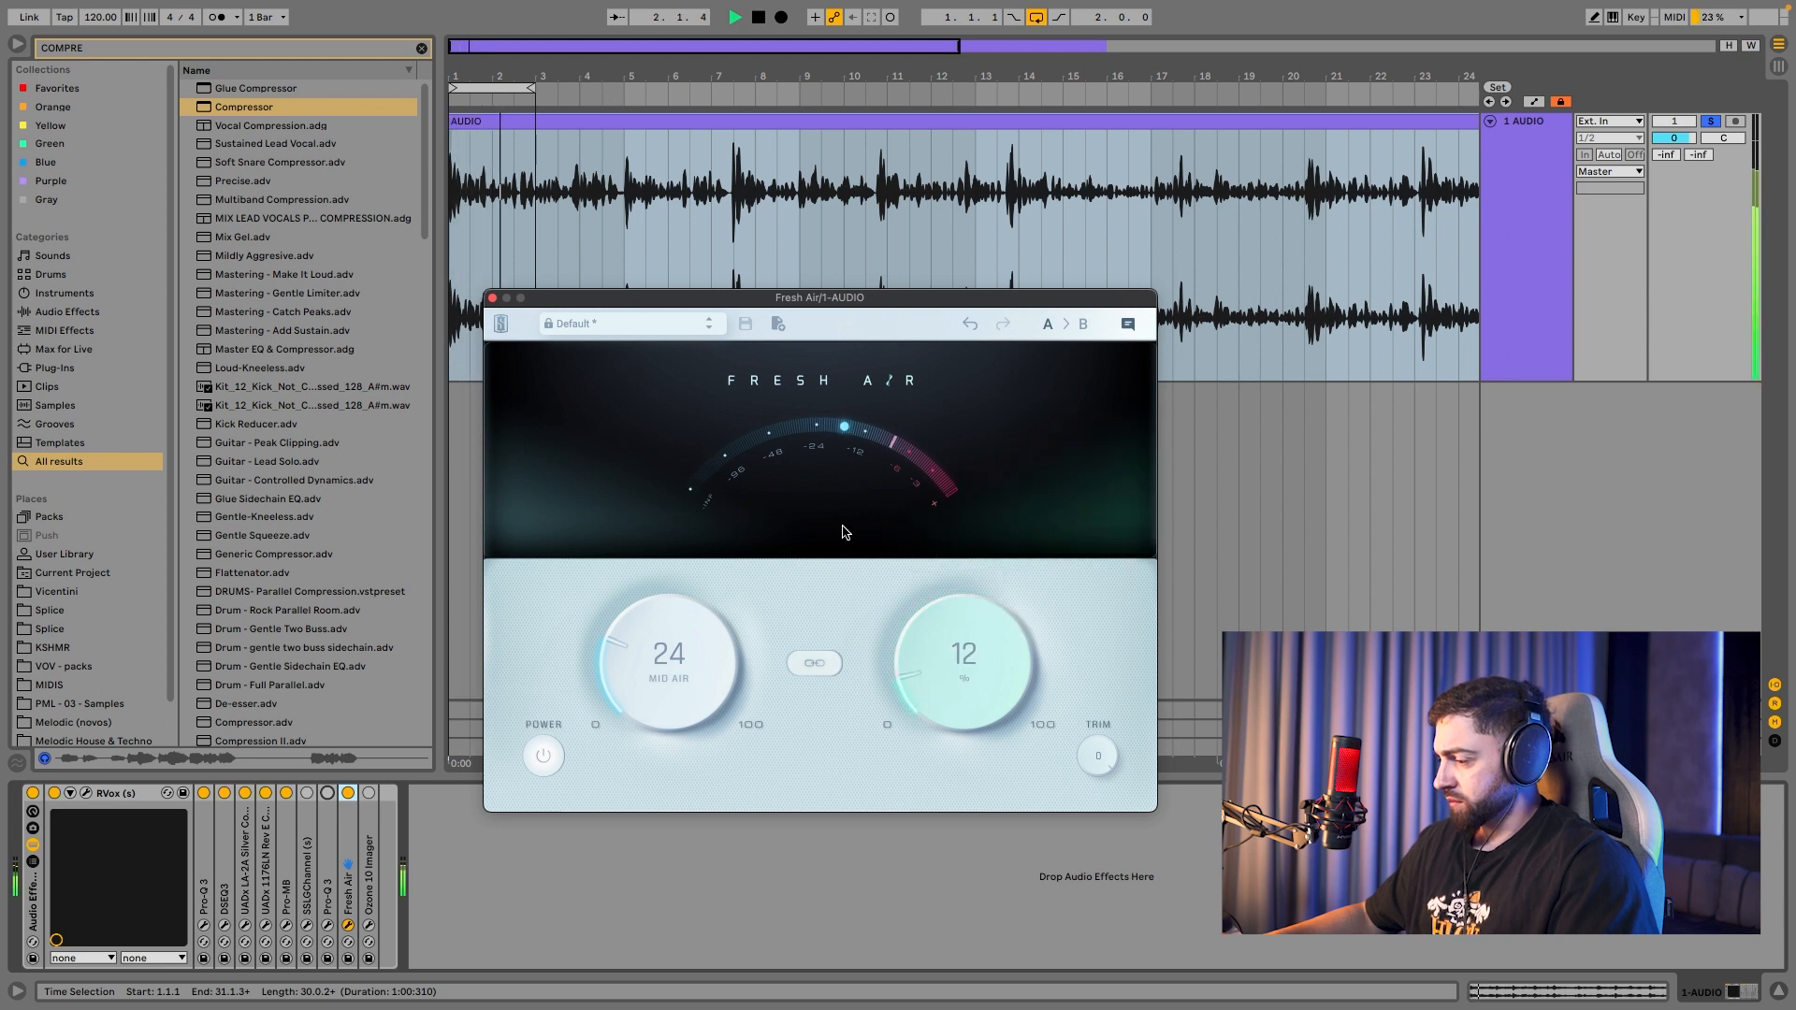
Step: Compare the vocal with Fresh Air's processing bypassed and active during playback
click(542, 754)
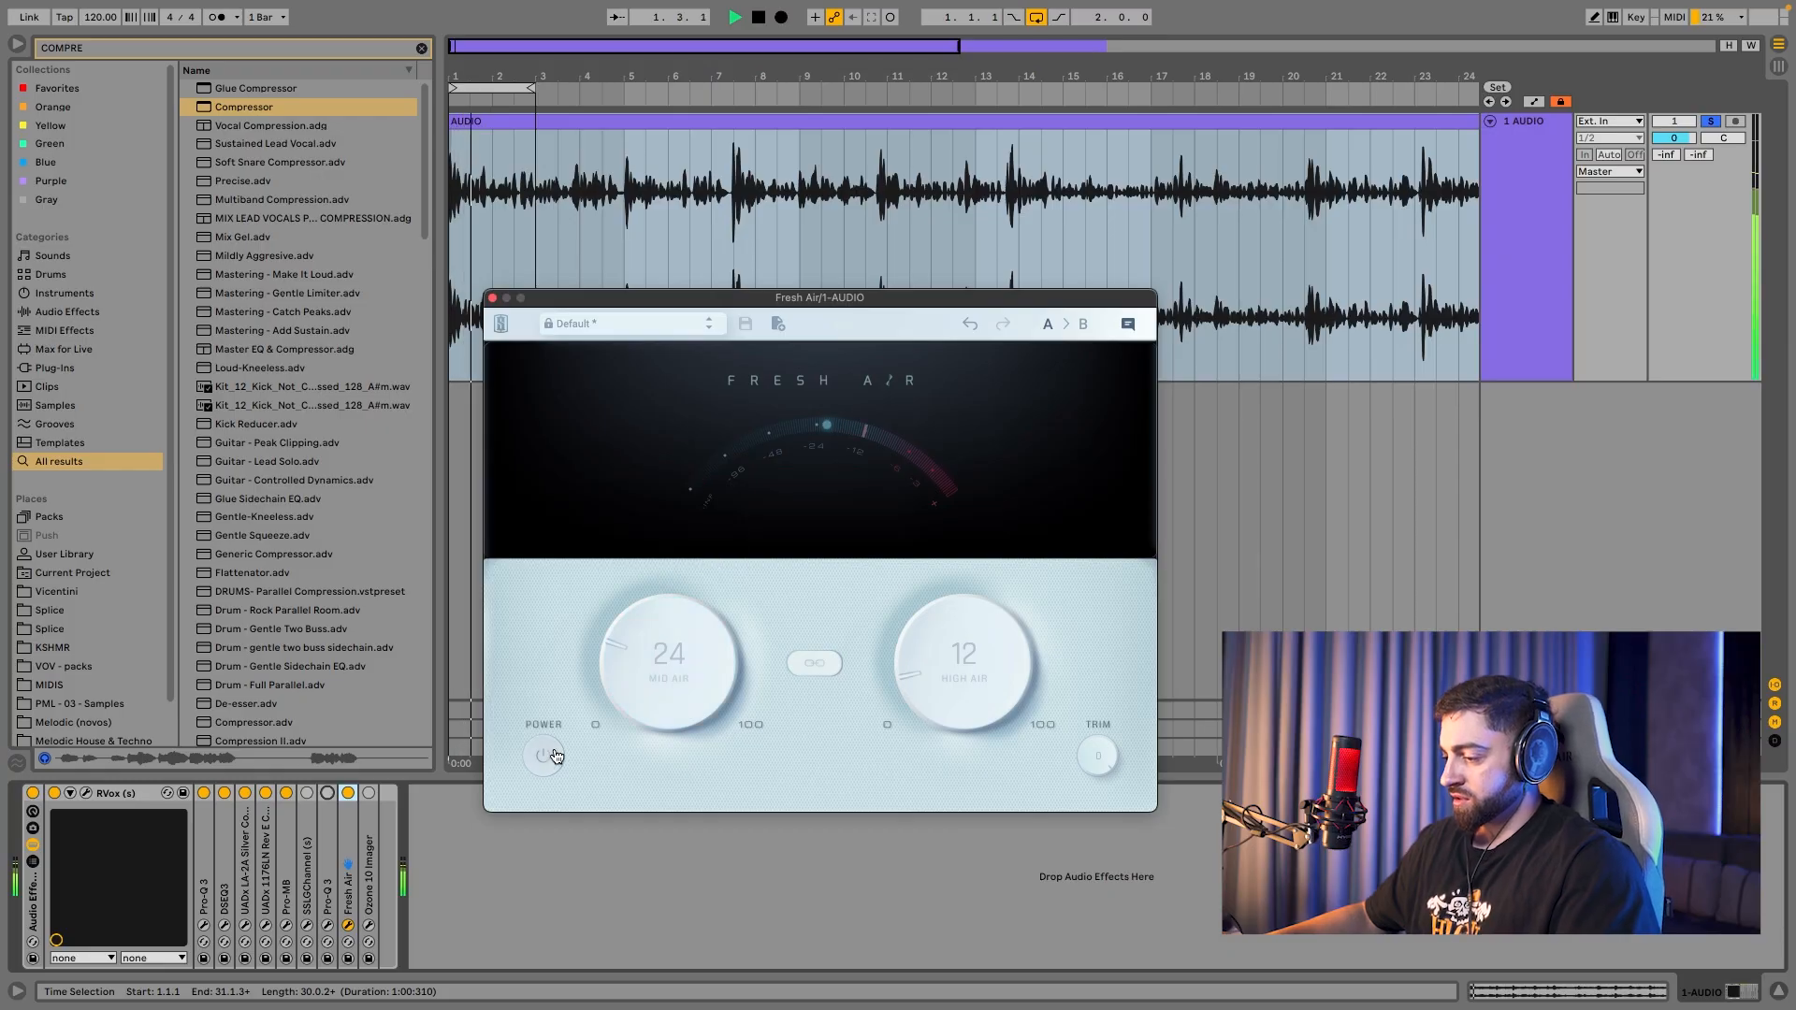
click(550, 754)
click(539, 759)
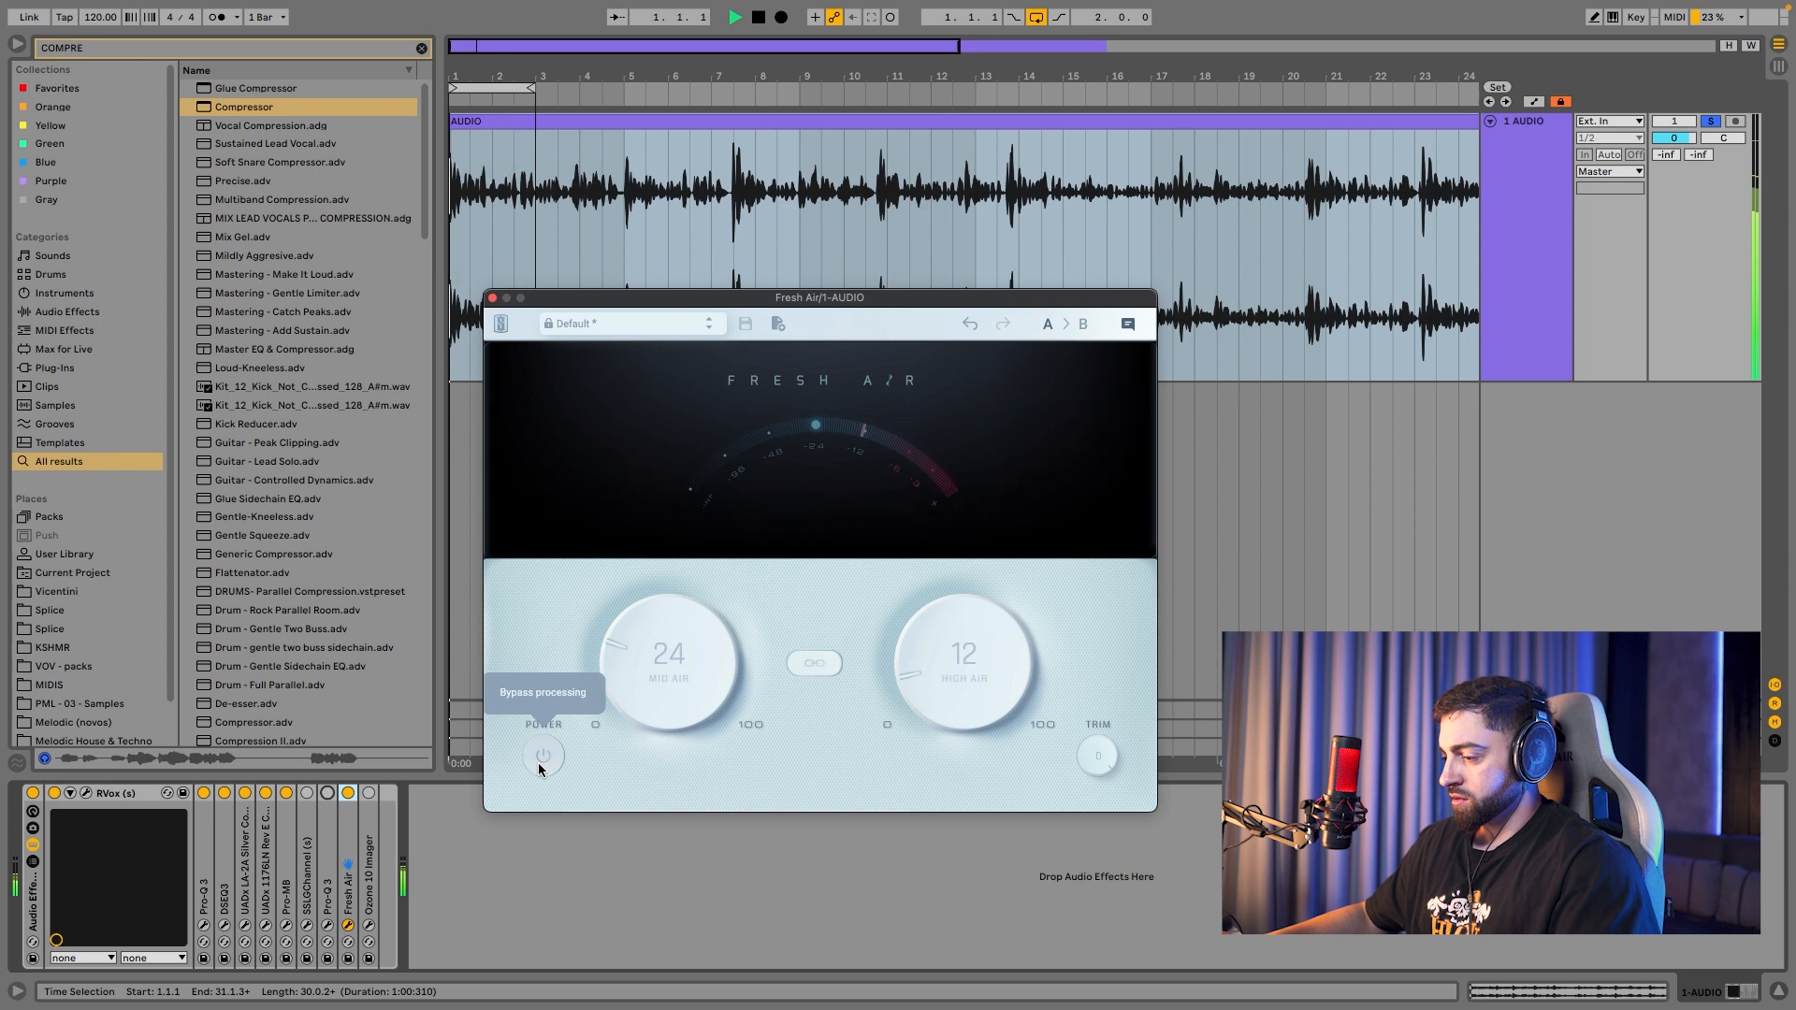
click(539, 762)
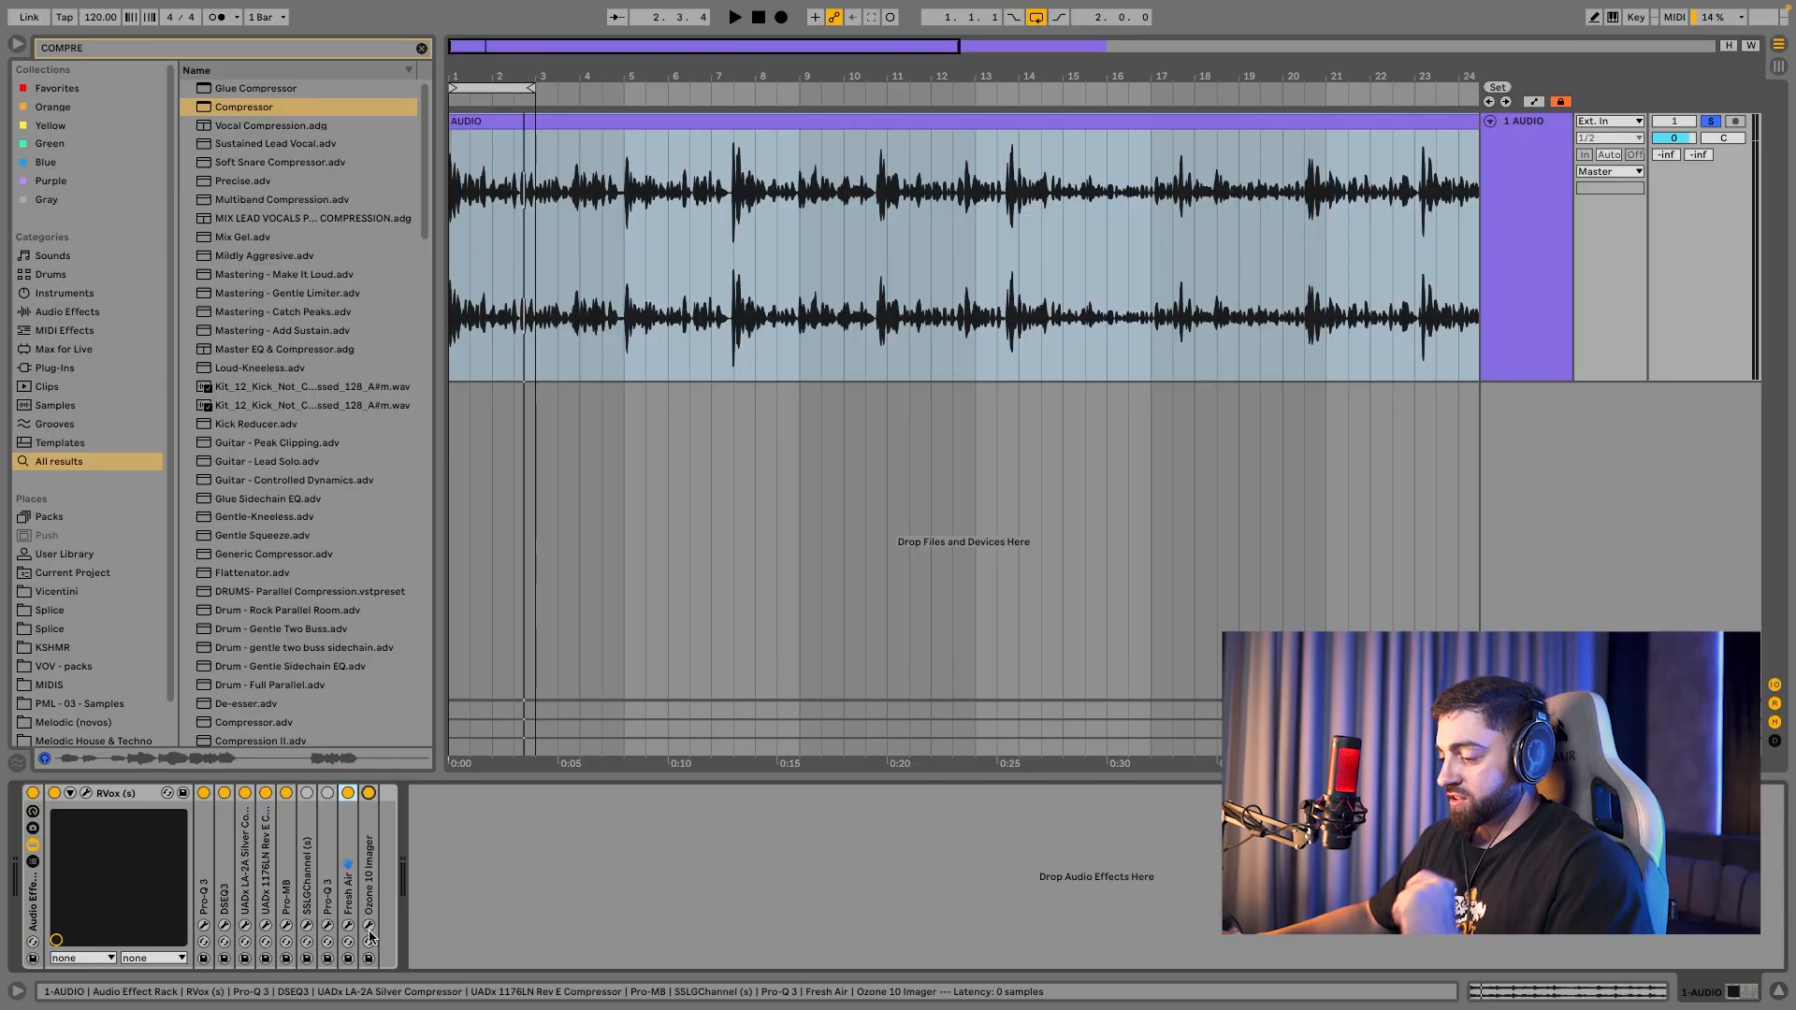
Step: Open Ozone 10 Imager, audition the vocal through it, and widen band 1 to 69 with Stereoize enabled
click(369, 925)
drag(543, 566, 802, 338)
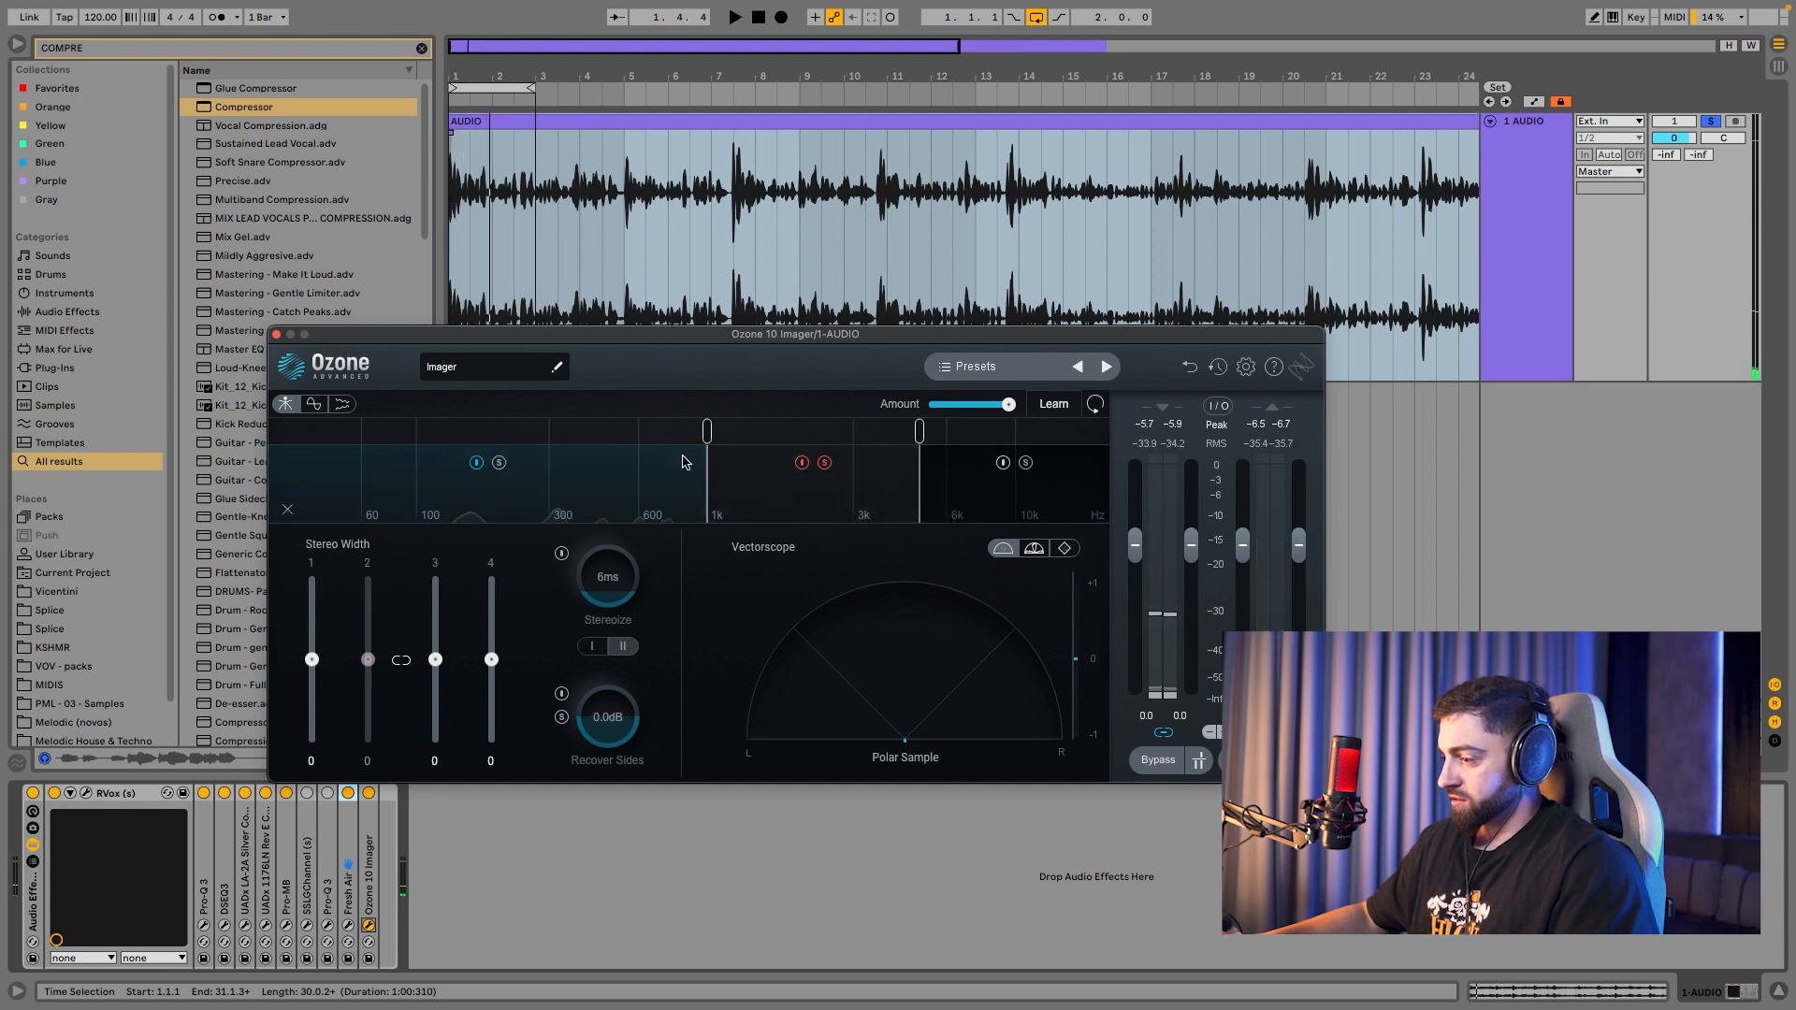
key(space)
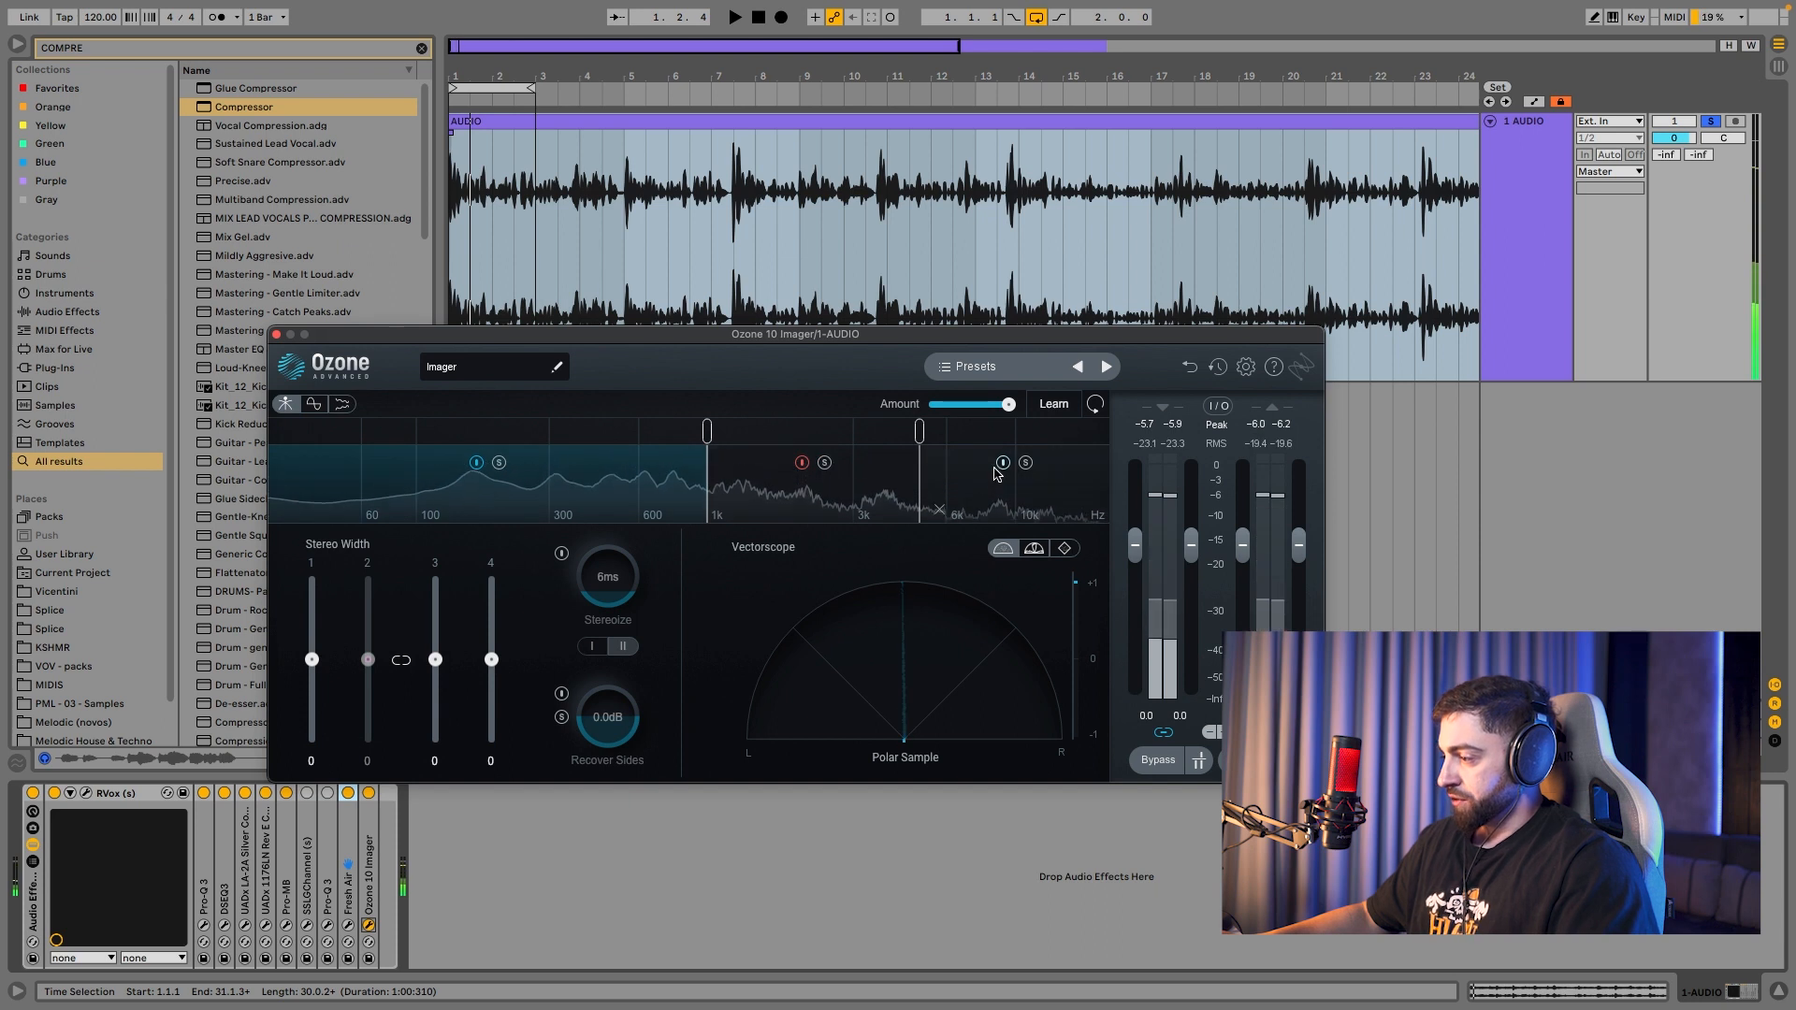
key(space)
drag(311, 660, 315, 623)
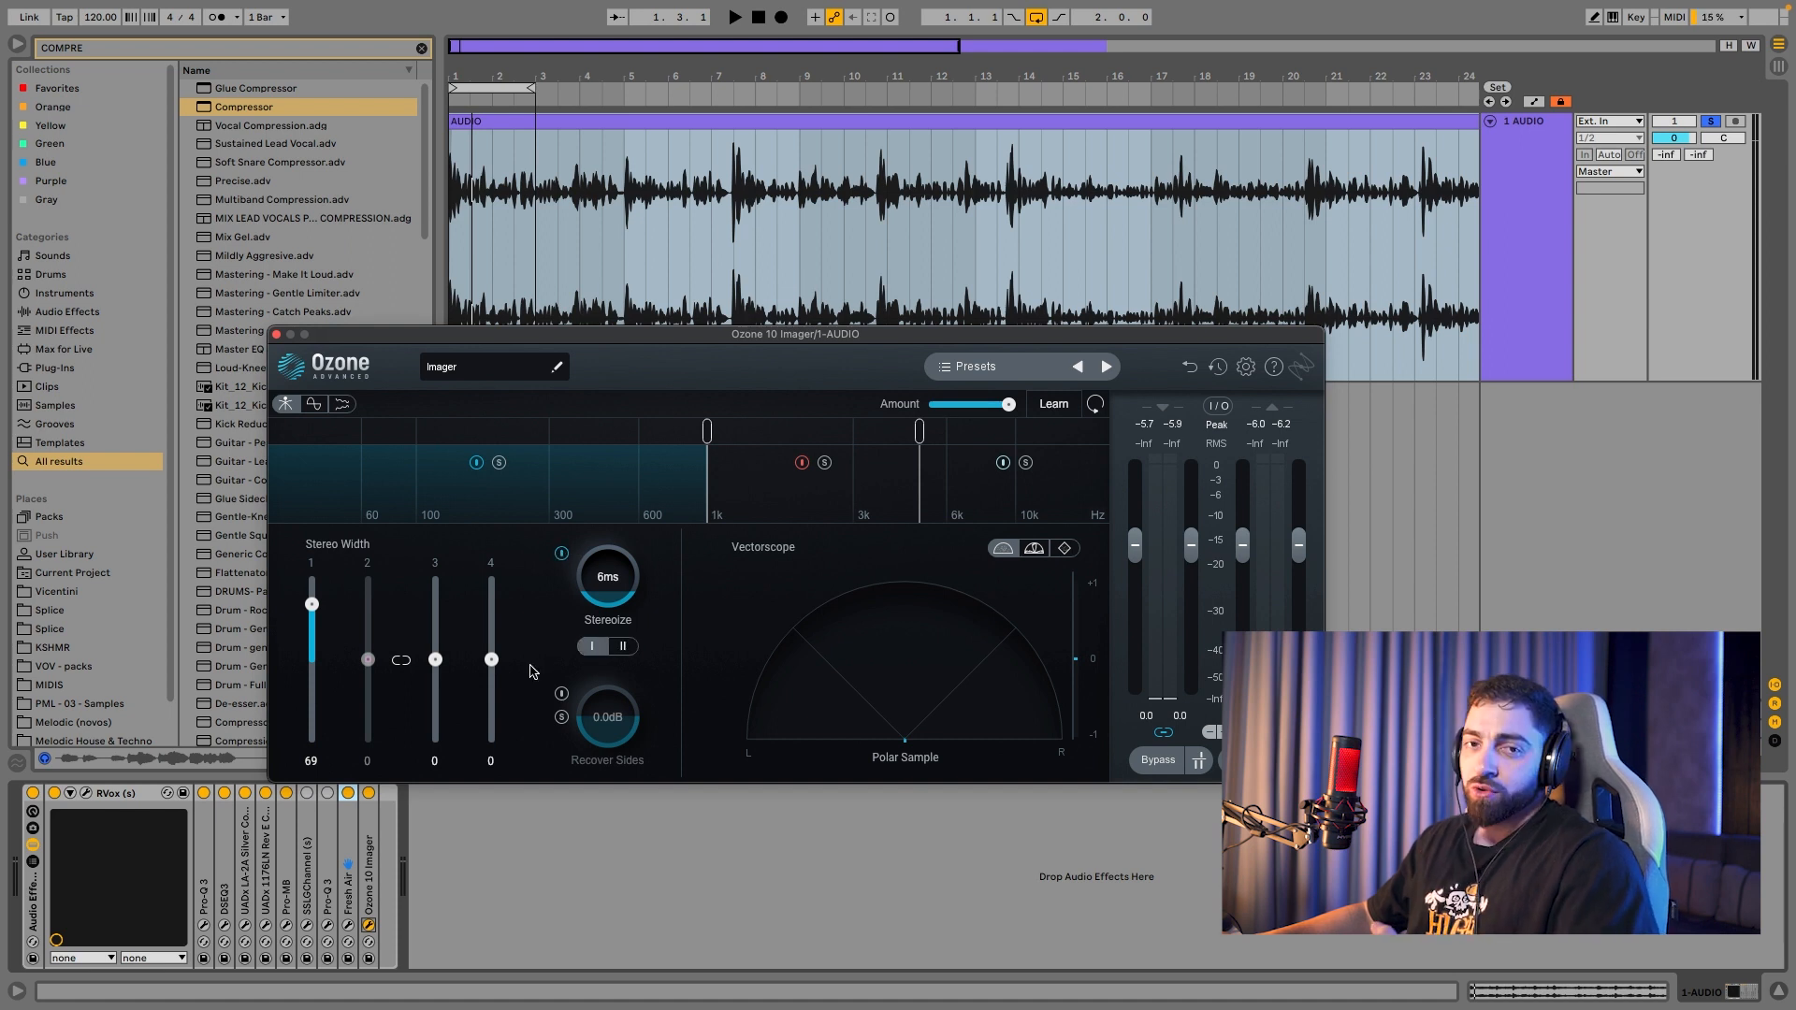
Step: Reduce band 1's stereo width to 14 in Ozone 10 Imager and solo the band during playback
key(space)
drag(313, 603, 315, 652)
key(space)
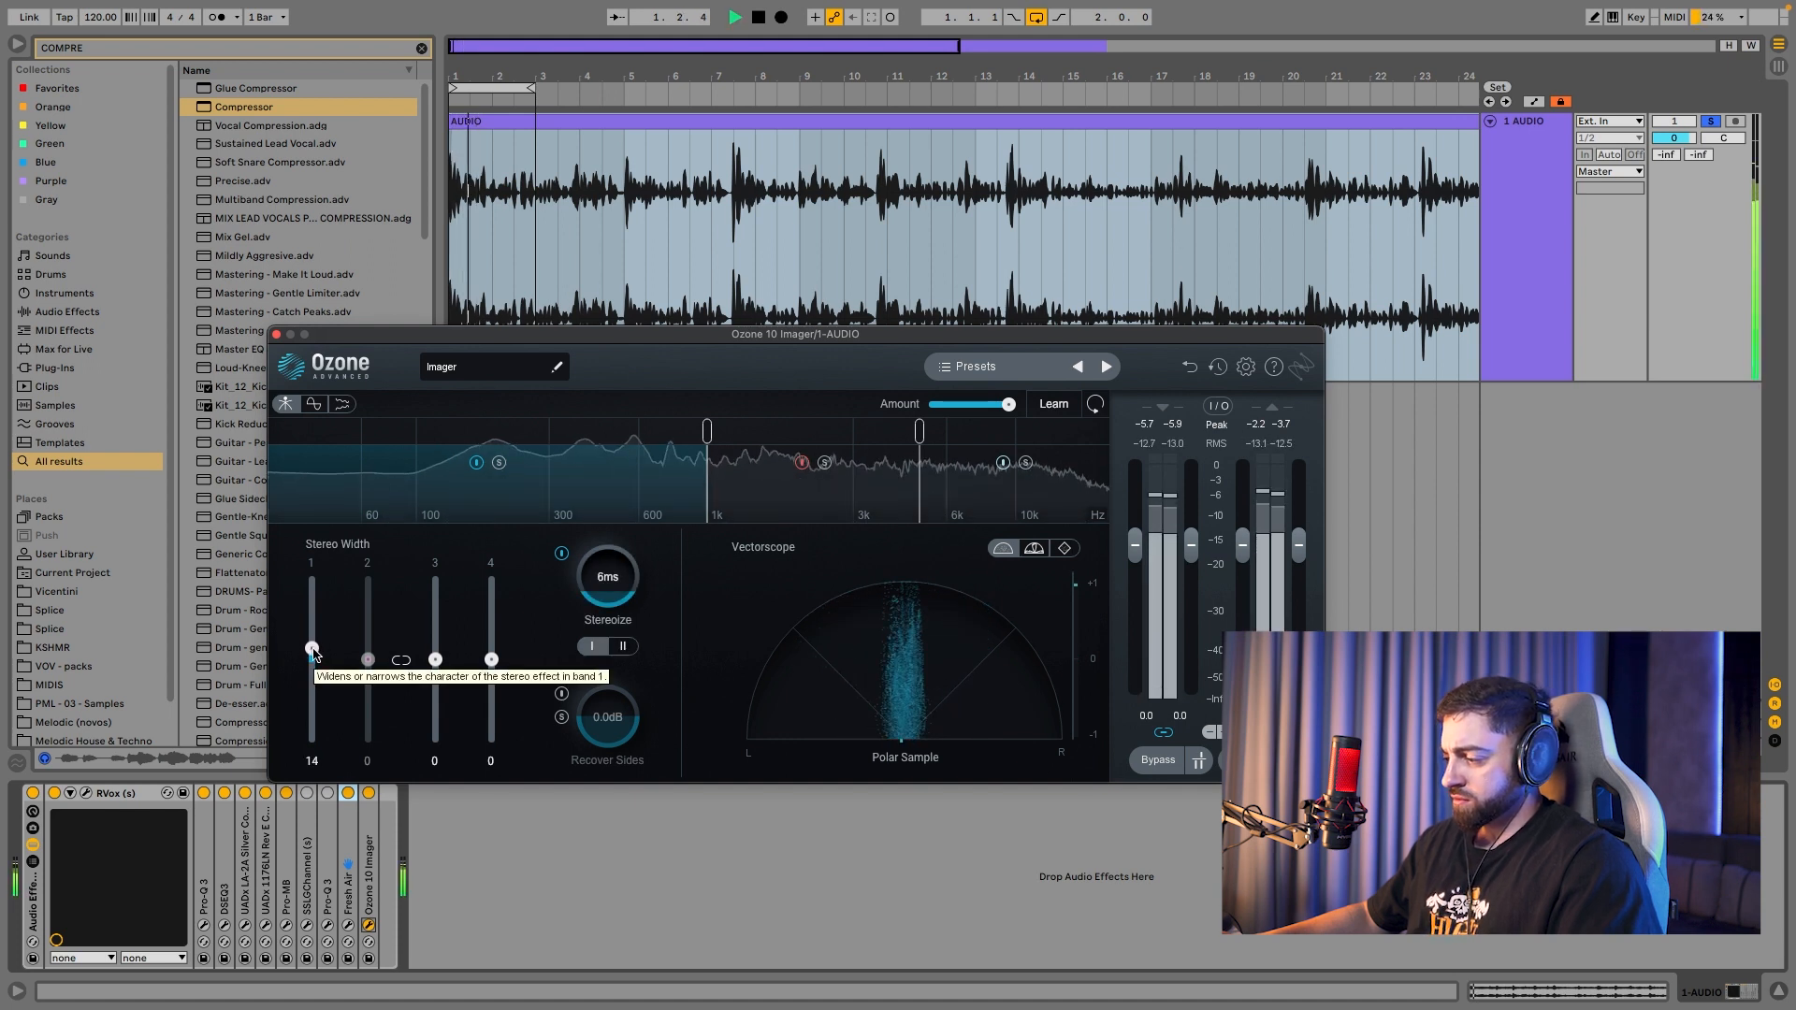
click(499, 462)
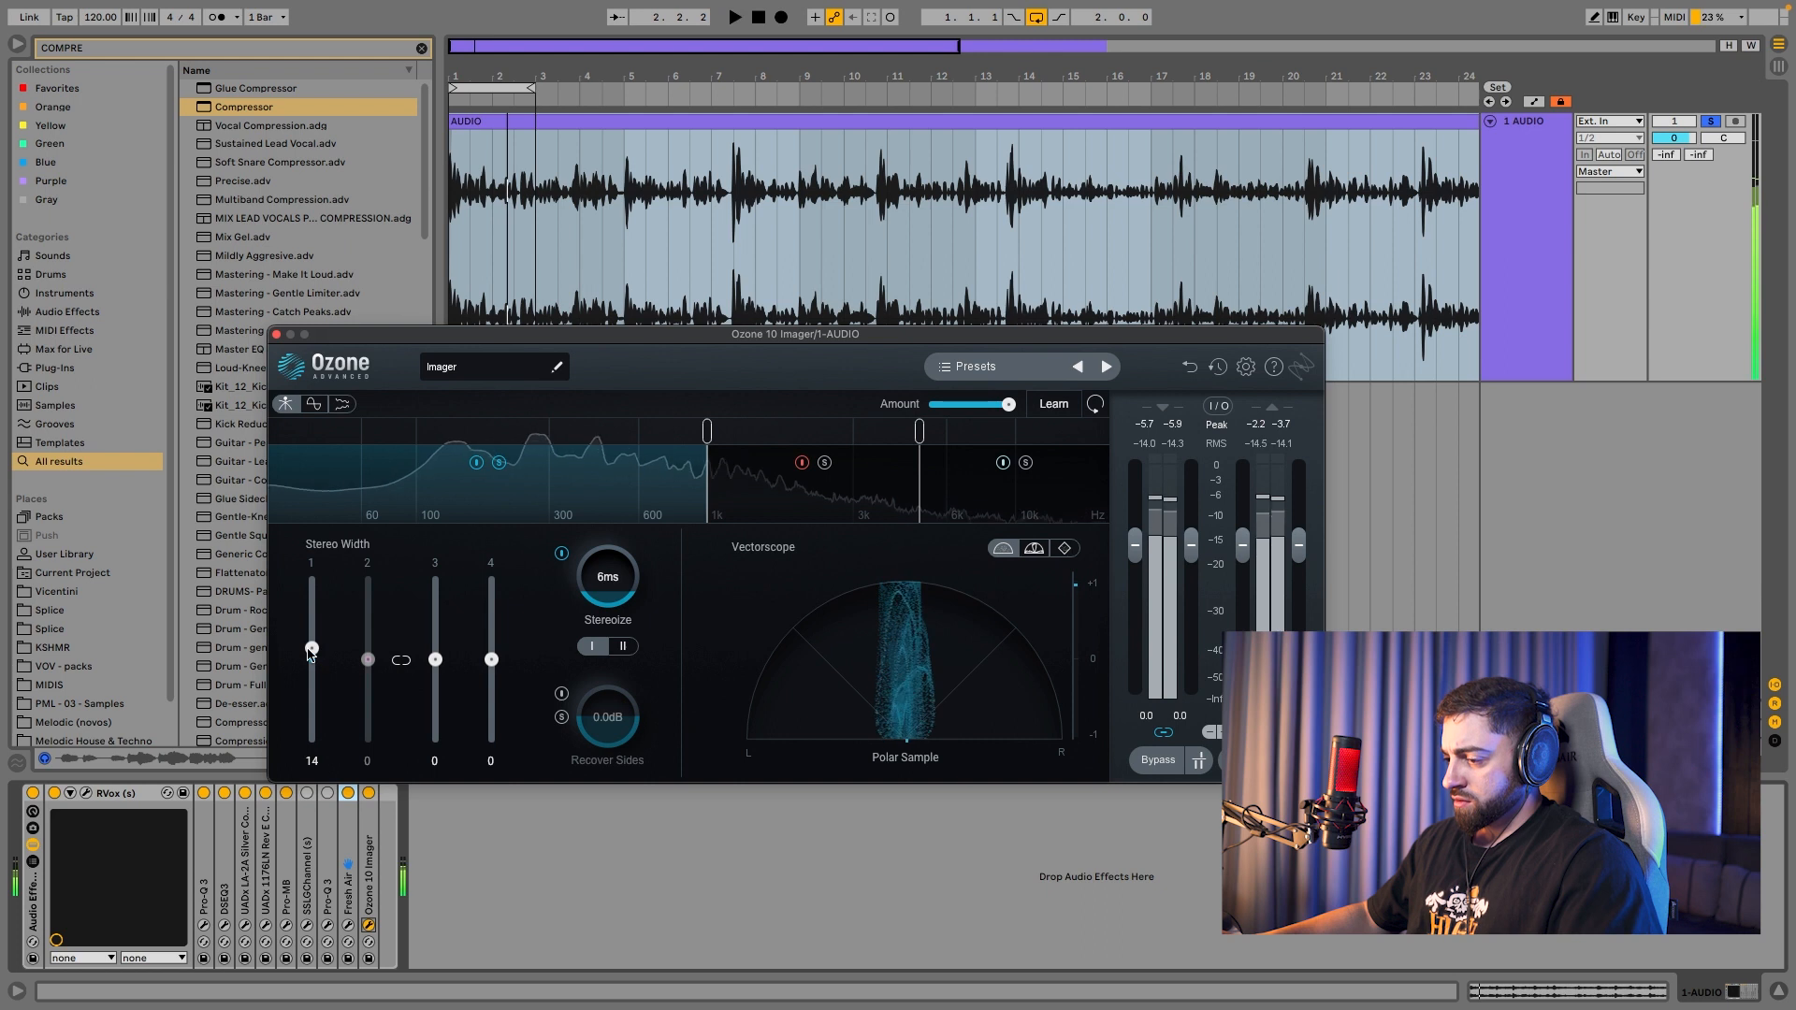
Step: Set Ozone Imager's stereo width to 9 on band 1, 41 on band 3 and 28 on band 4, ending the band 1 solo
drag(323, 587, 321, 659)
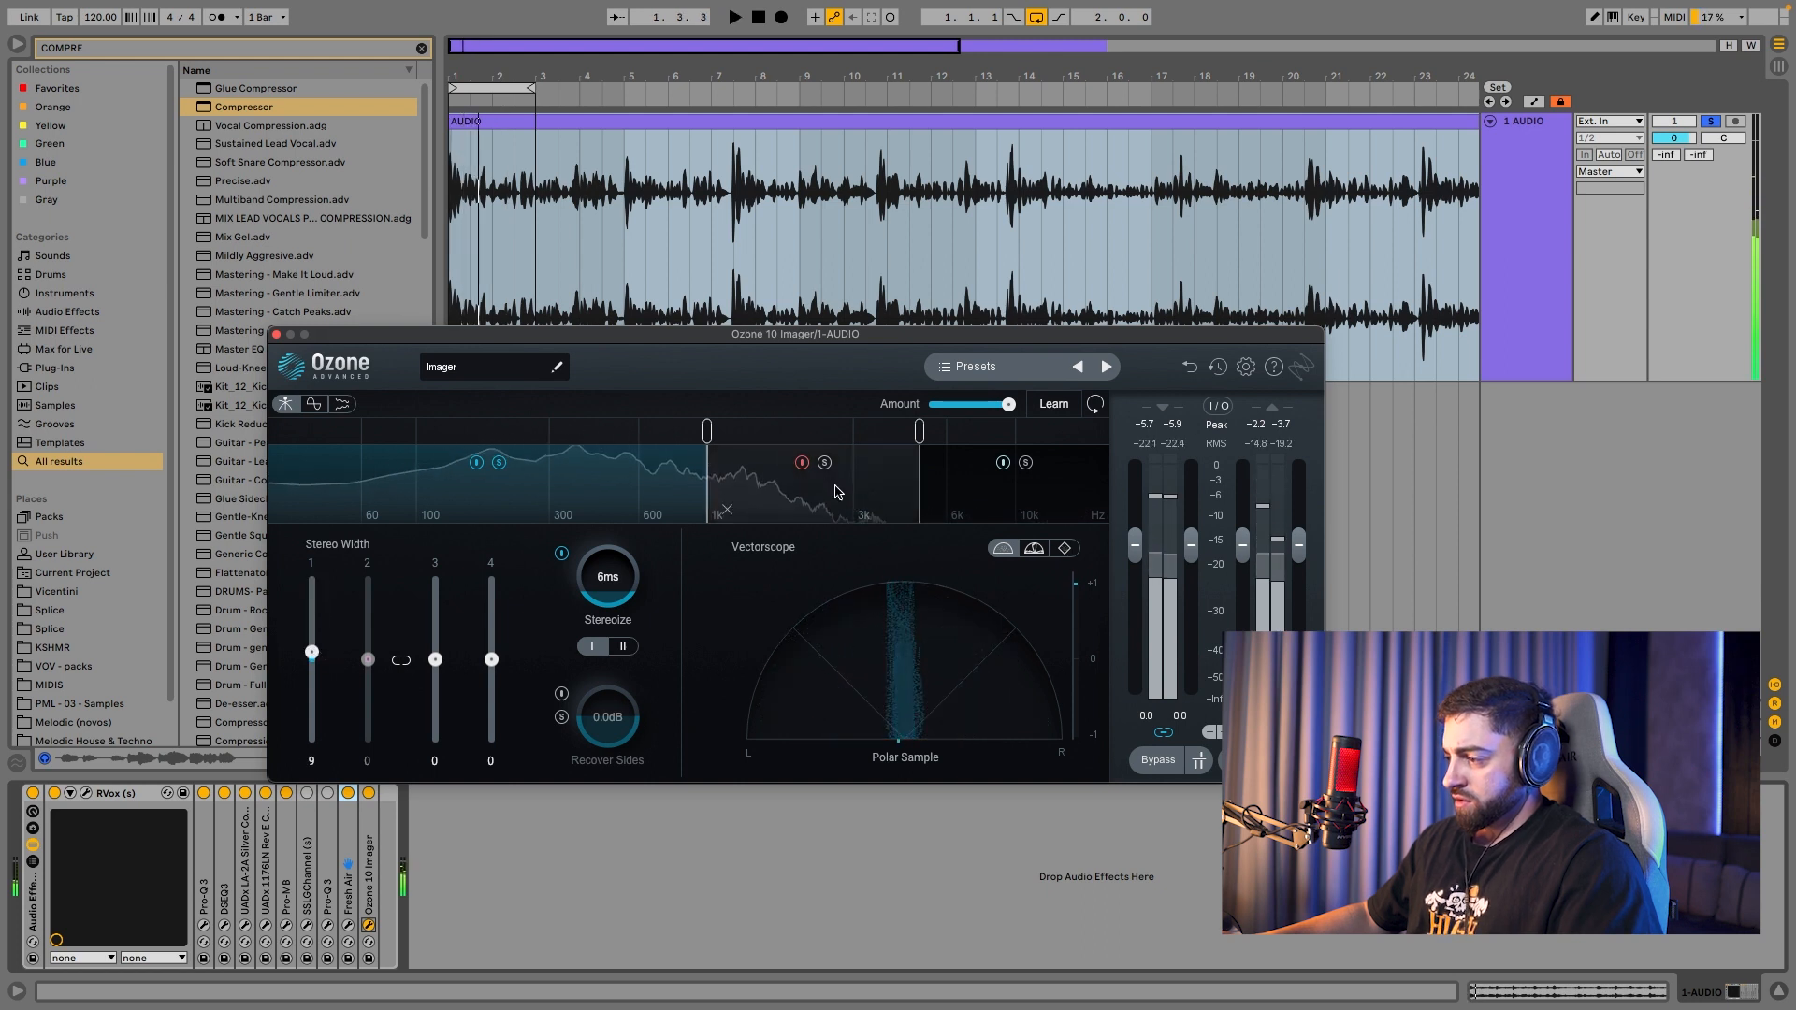
drag(435, 659, 445, 632)
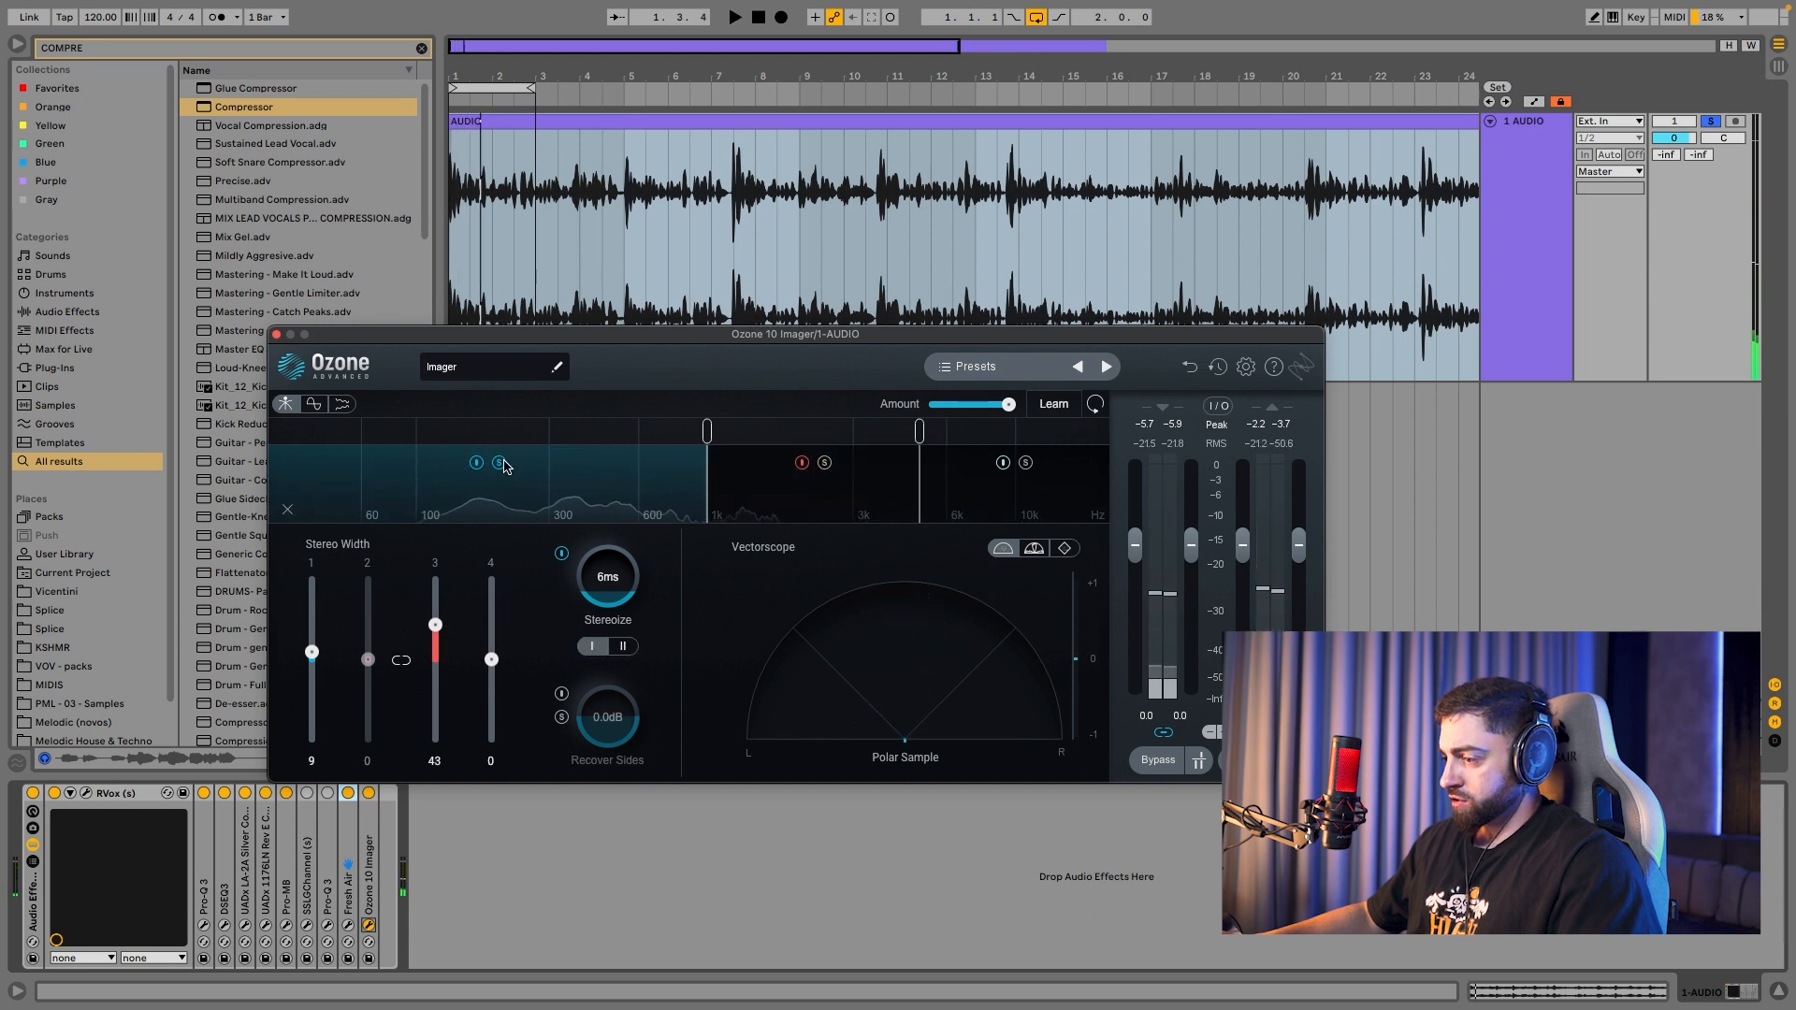
key(space)
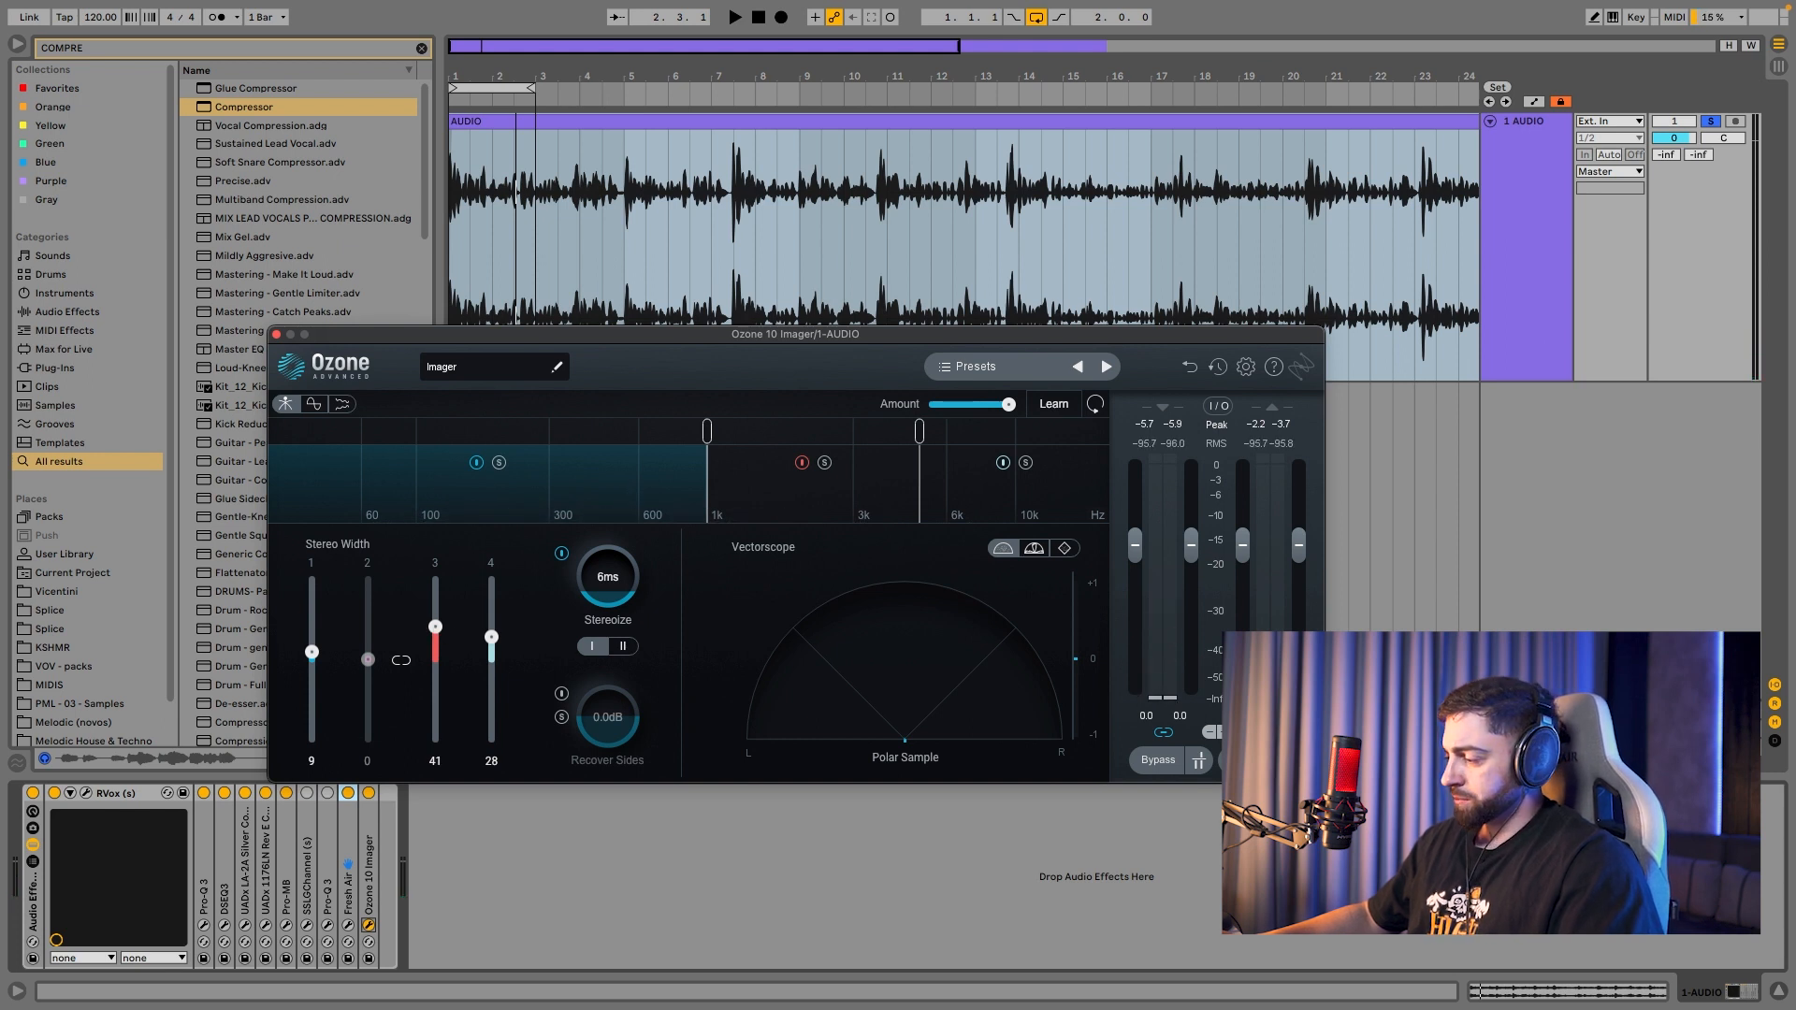
Step: Compare the vocal with Ozone Imager's stereo widening bypassed and active during playback
click(1158, 761)
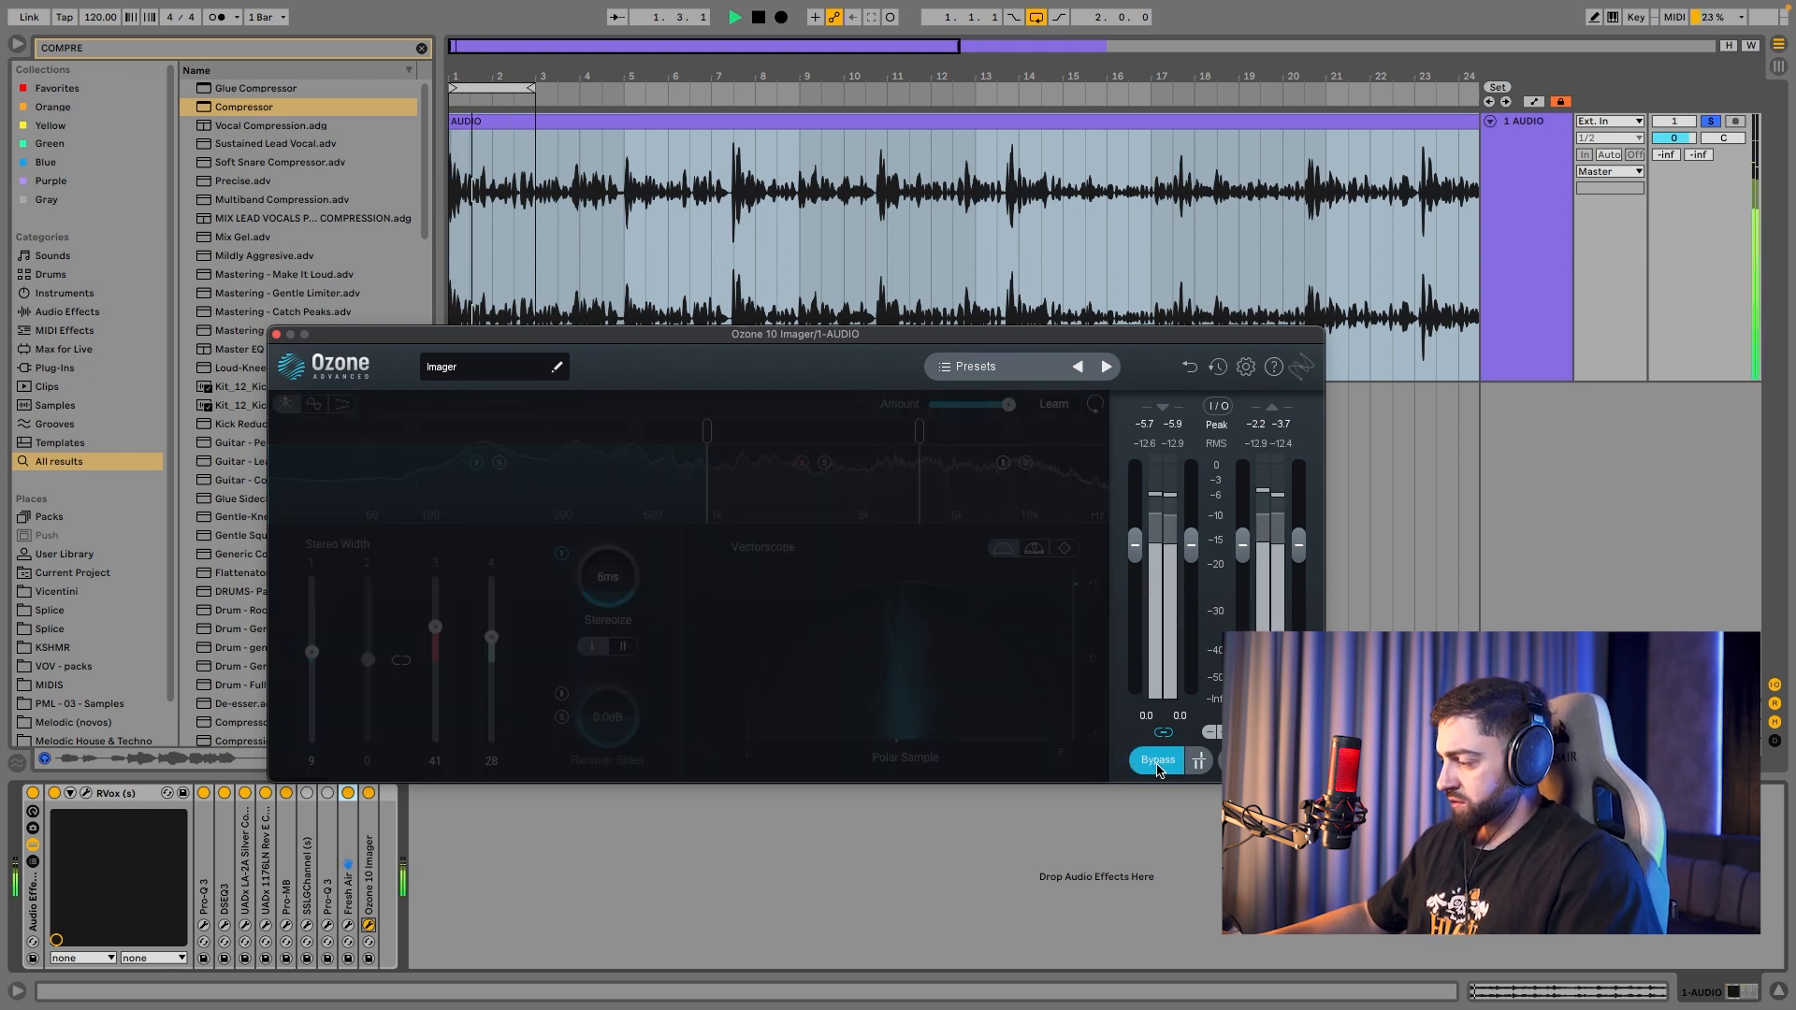
click(1158, 765)
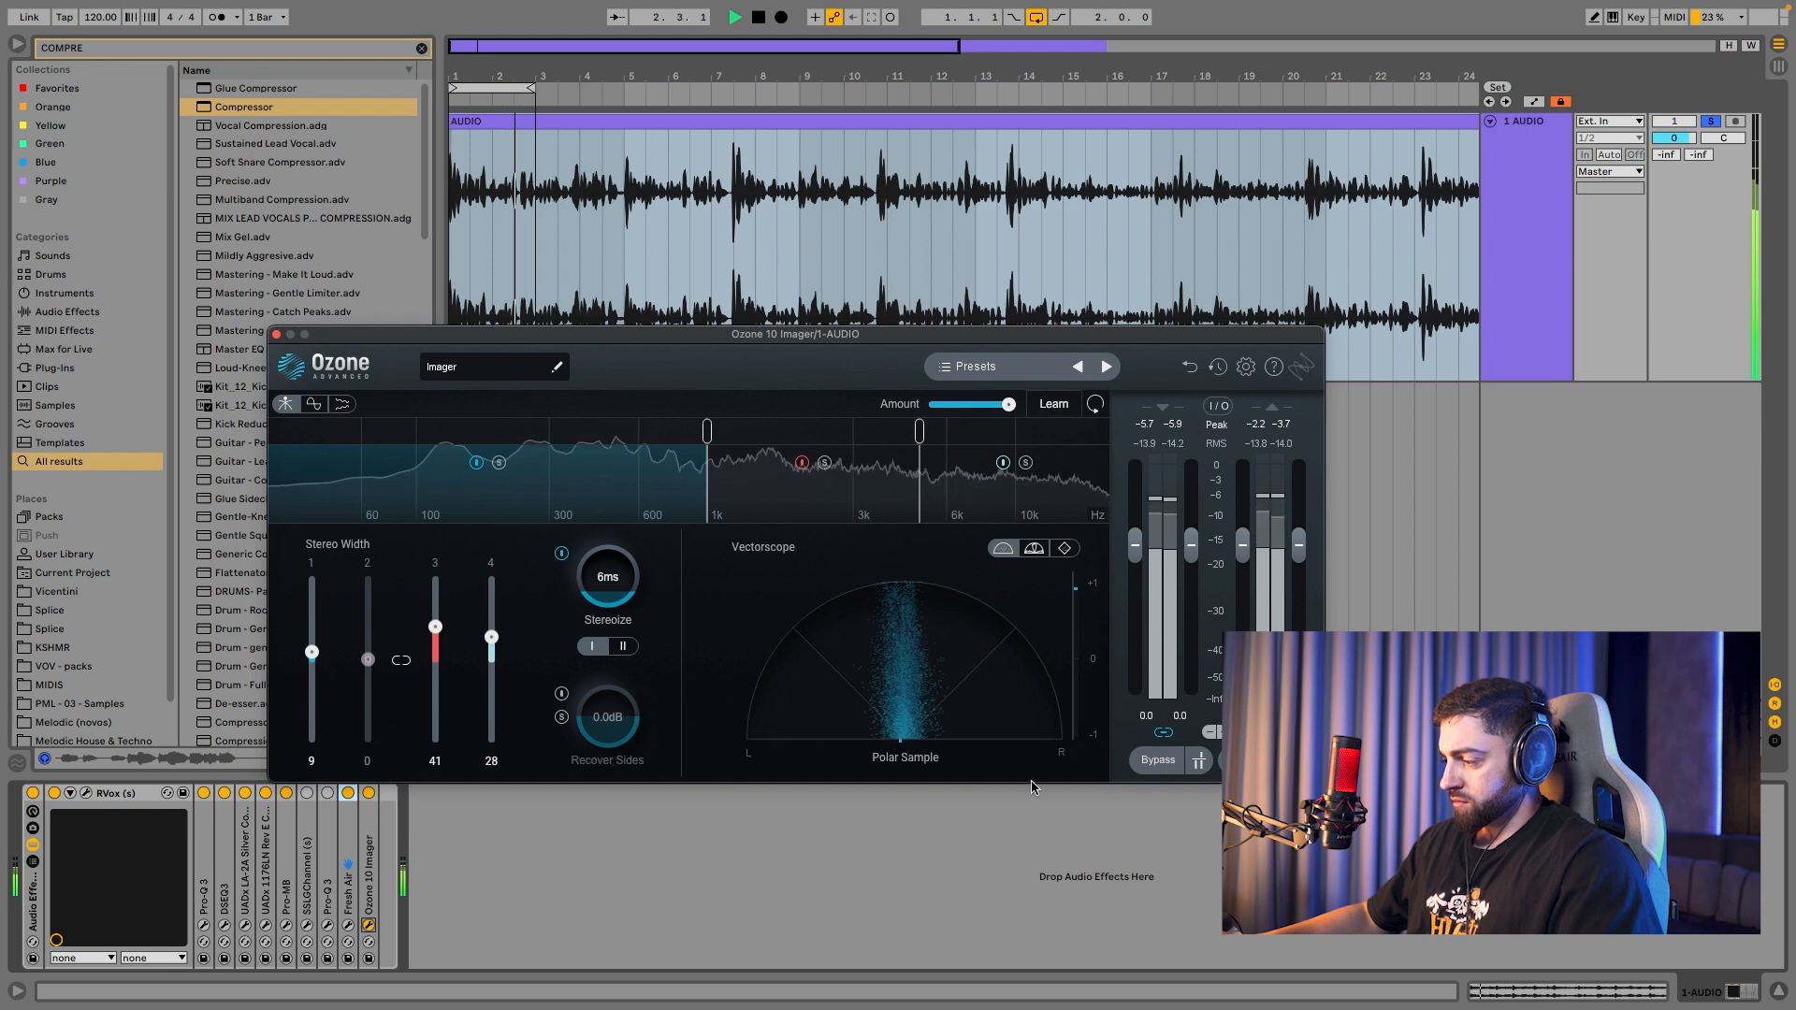
click(1161, 757)
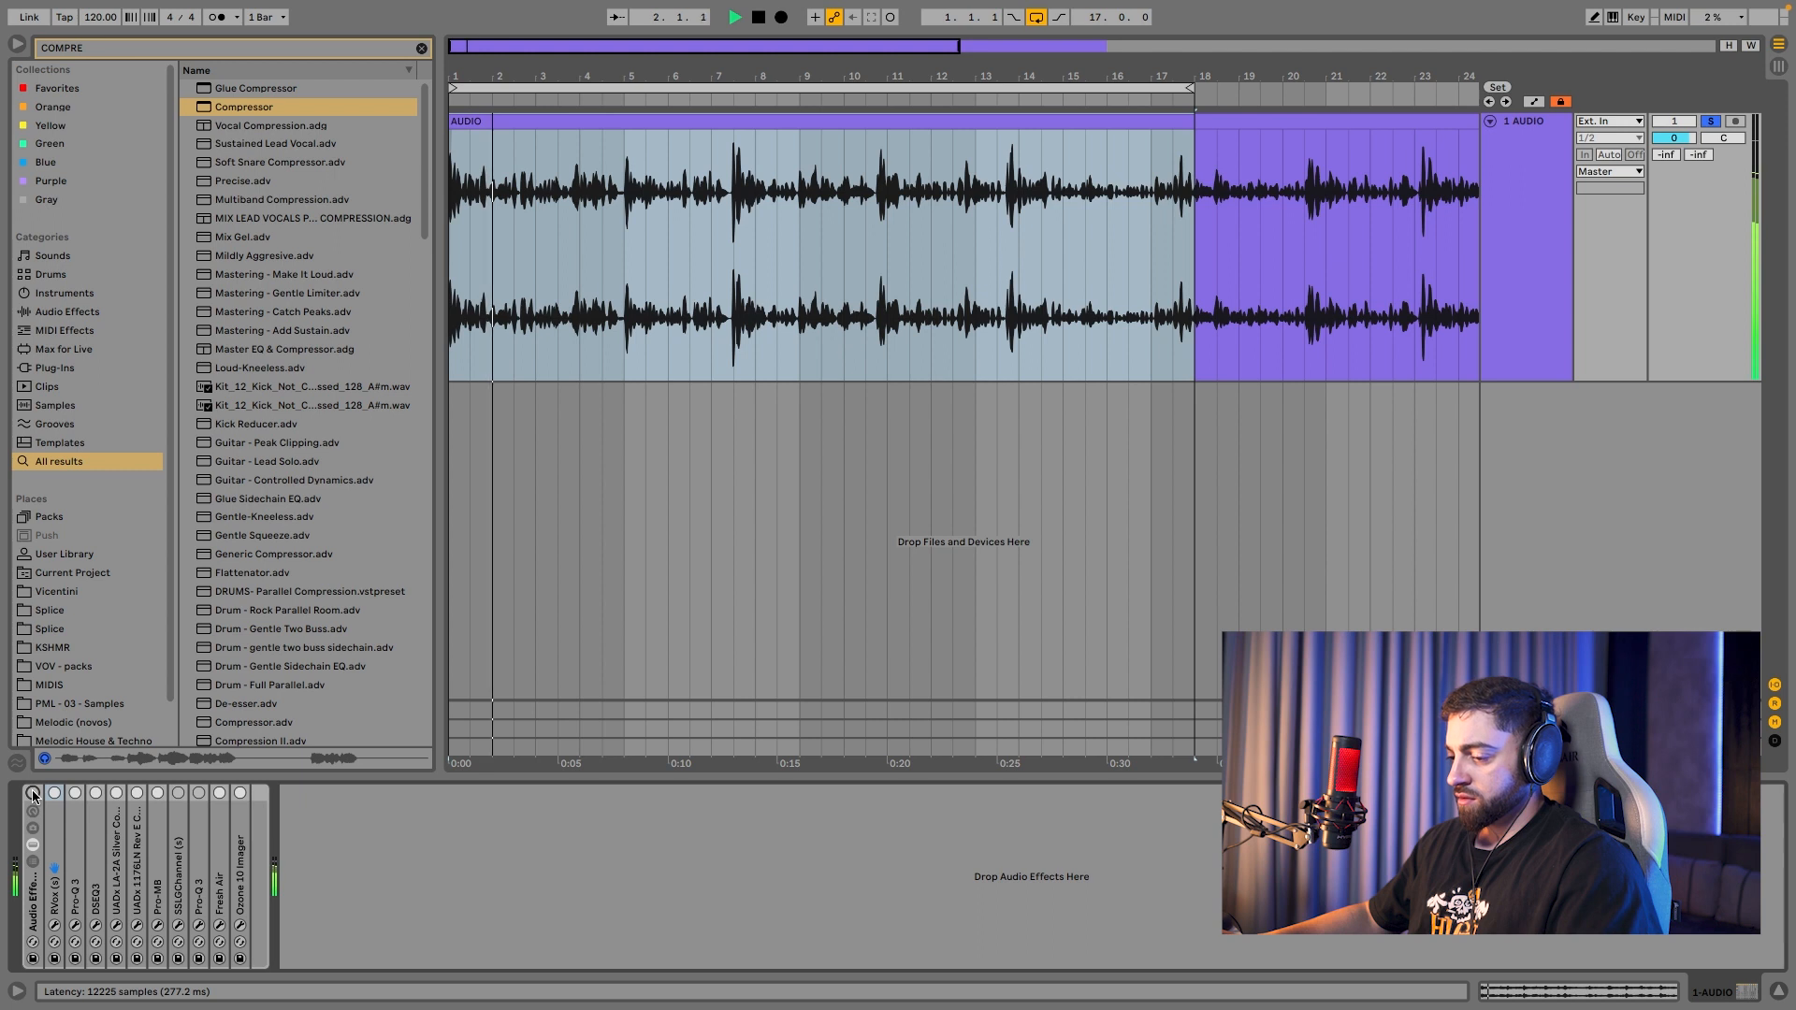
Step: Reactivate the whole vocal effect rack during playback and bring the full audio clip into view in the arrangement
click(33, 793)
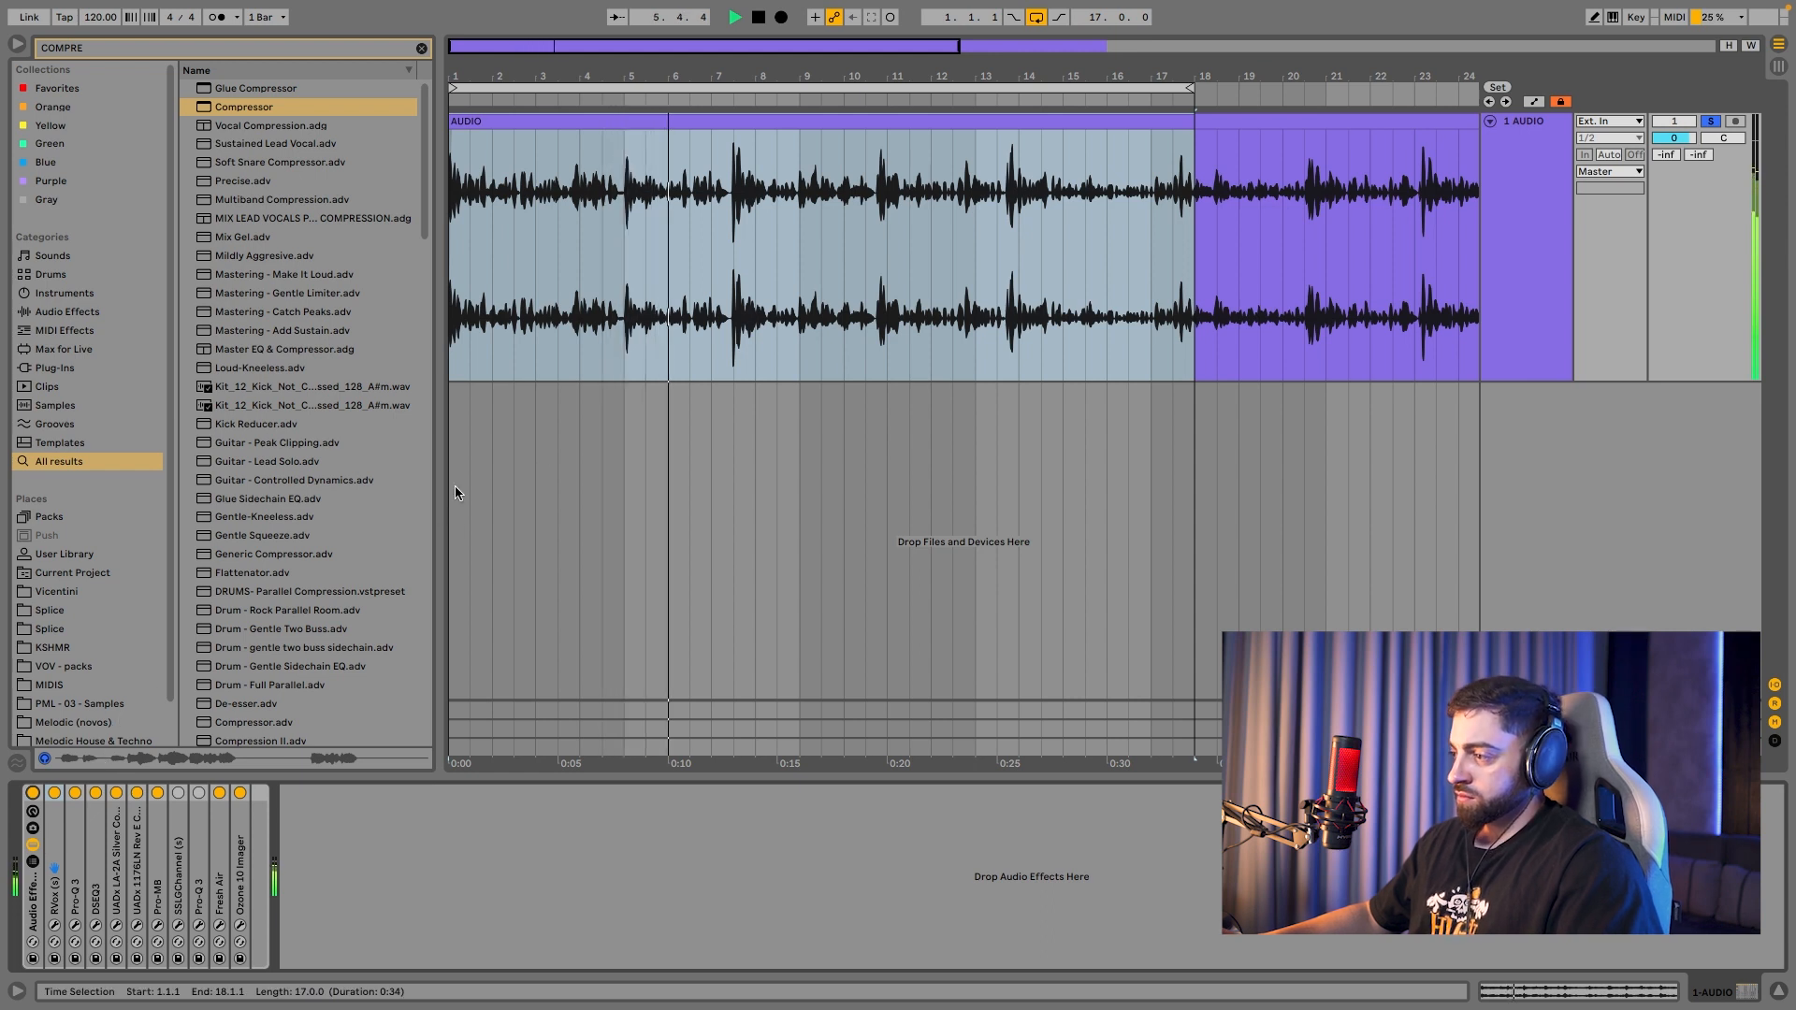
drag(766, 76, 766, 51)
drag(661, 79, 662, 56)
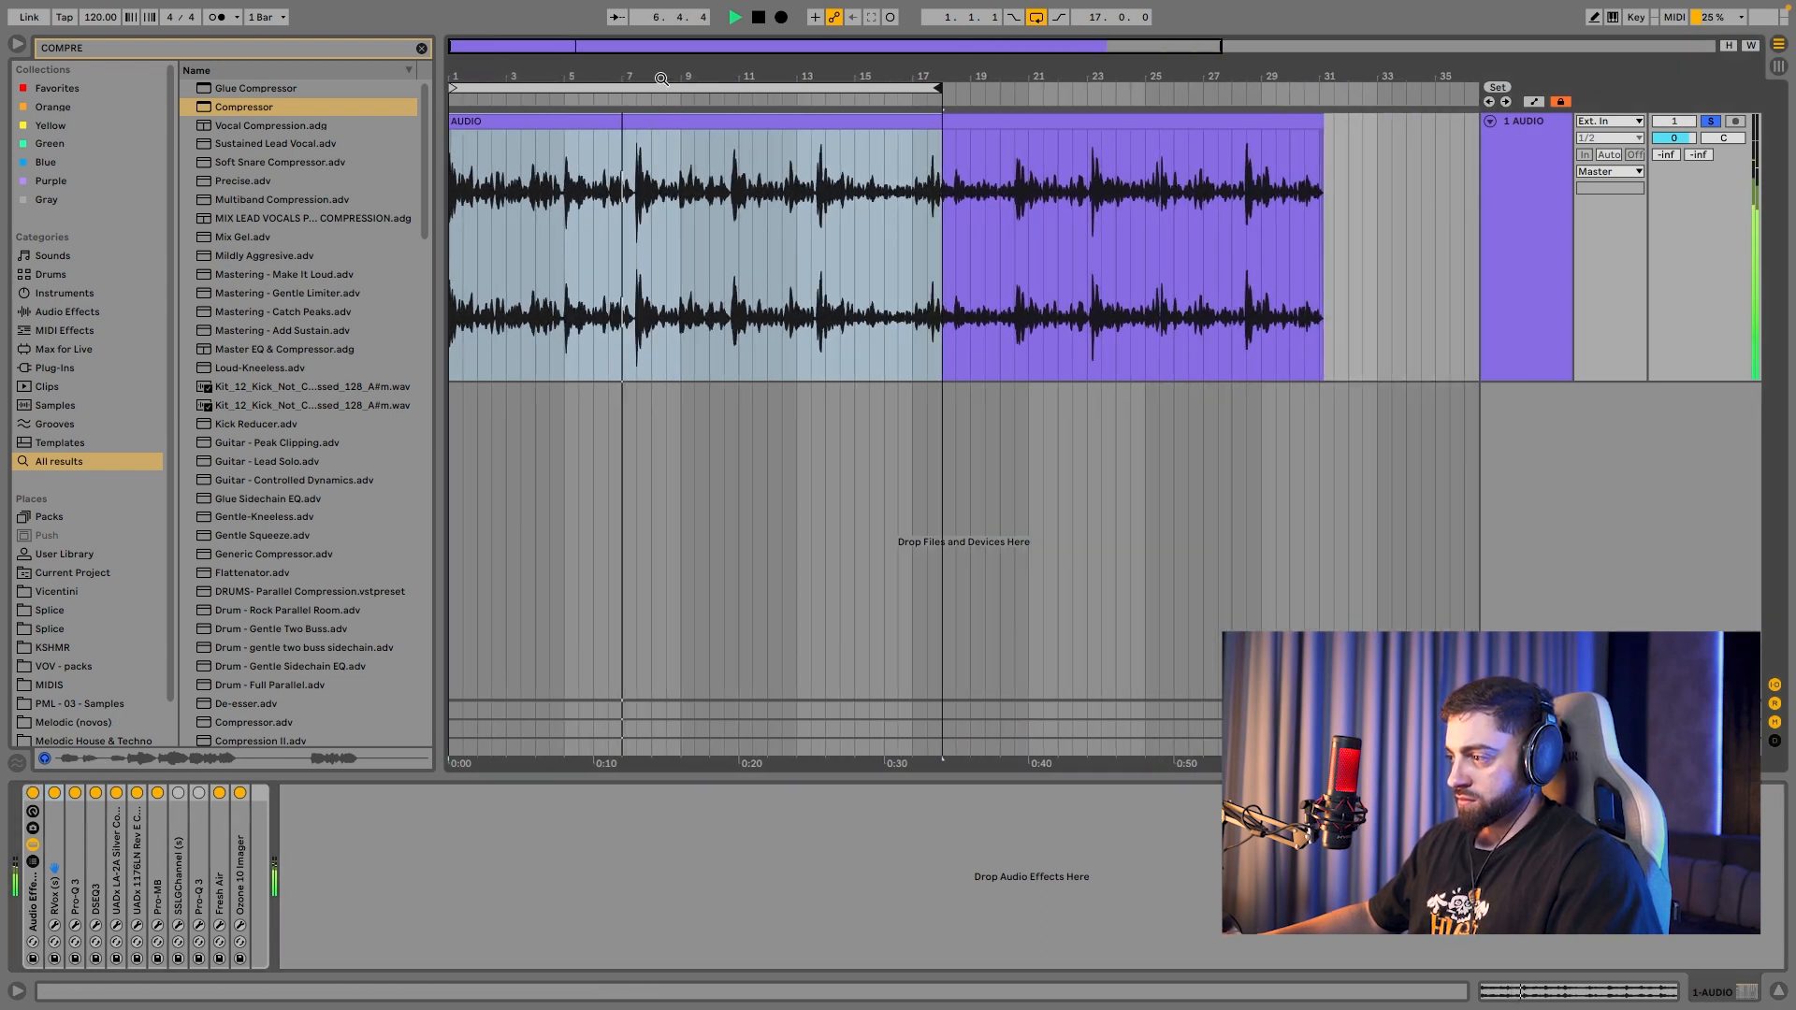